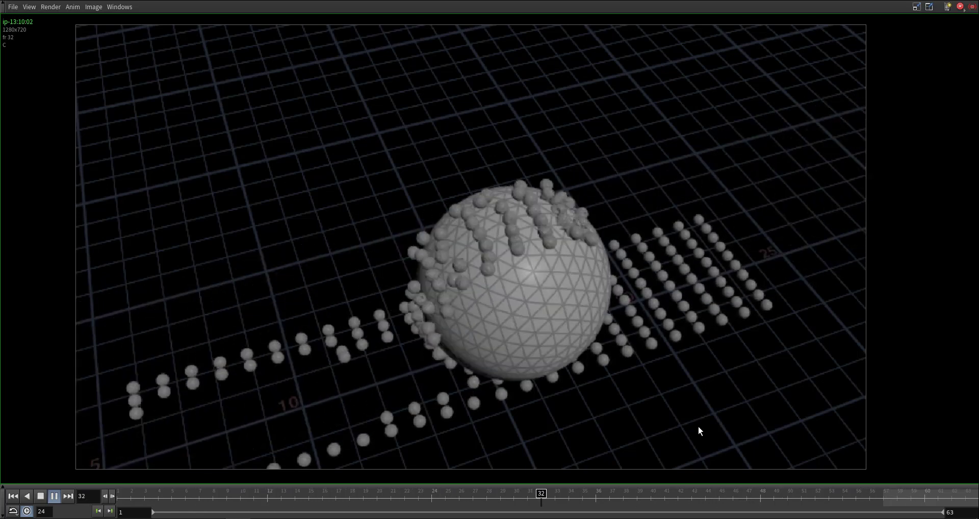
Switch from the render preview to Houdini's main window, add a new Geometry object and go inside it
{"action": "key", "text": "alt+Tab"}
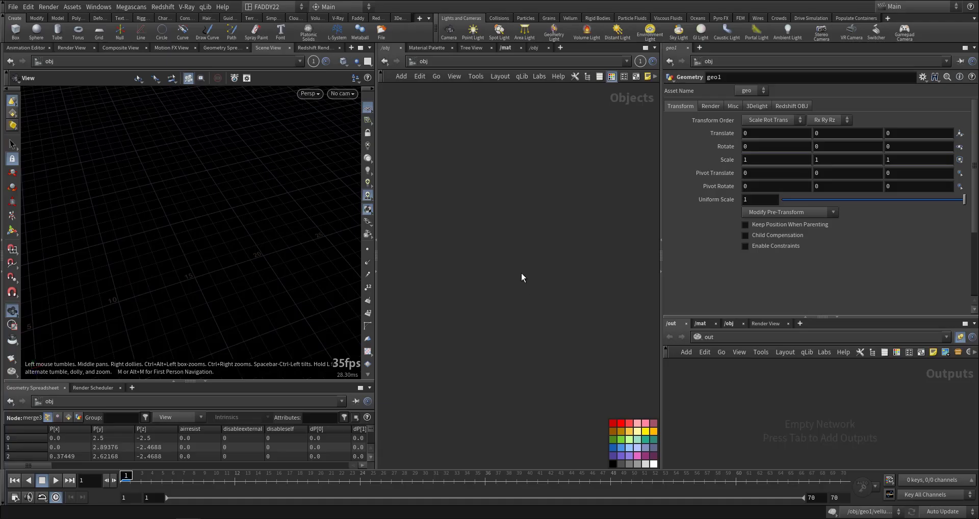
{"action": "key", "text": "Tab"}
{"action": "type", "text": "geo"}
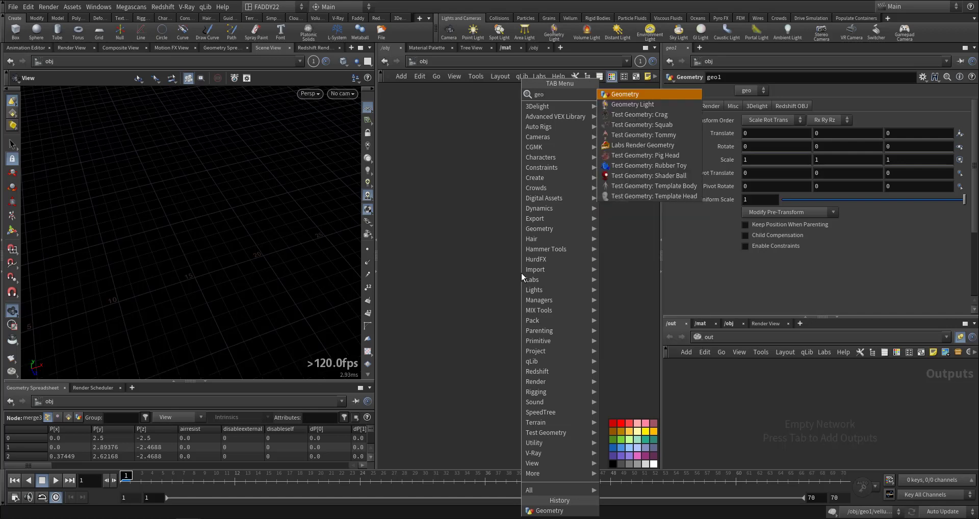
{"action": "key", "text": "Return"}
{"action": "left_click", "coordinate": [521, 273]}
{"action": "key", "text": "Return"}
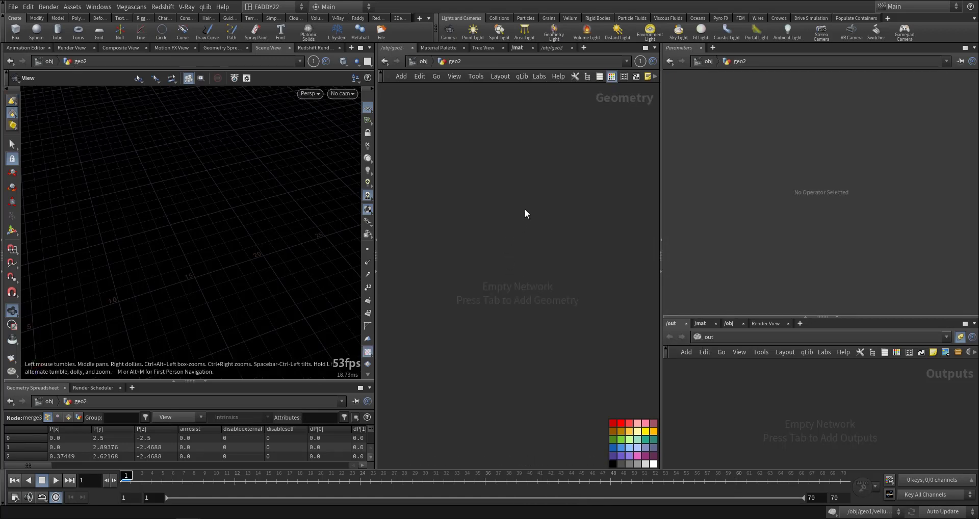
Add a standard Sphere node to the empty geometry network
{"action": "key", "text": "Tab"}
{"action": "type", "text": "sphere"}
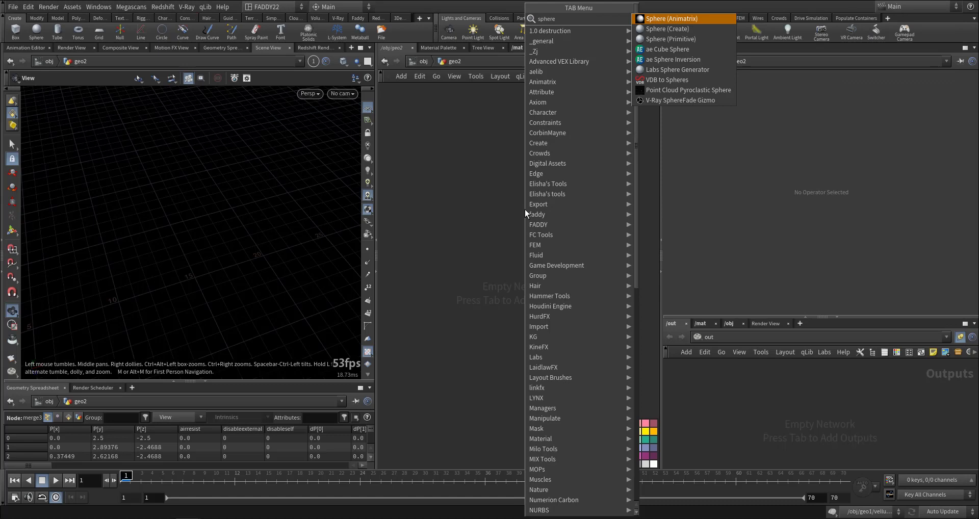
{"action": "key", "text": "Down"}
{"action": "key", "text": "Return"}
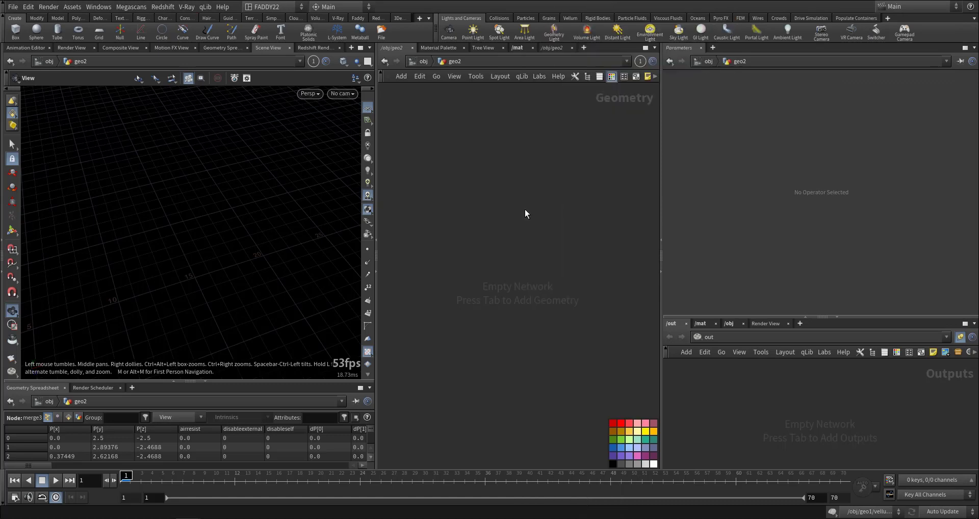
{"action": "left_click", "coordinate": [490, 200]}
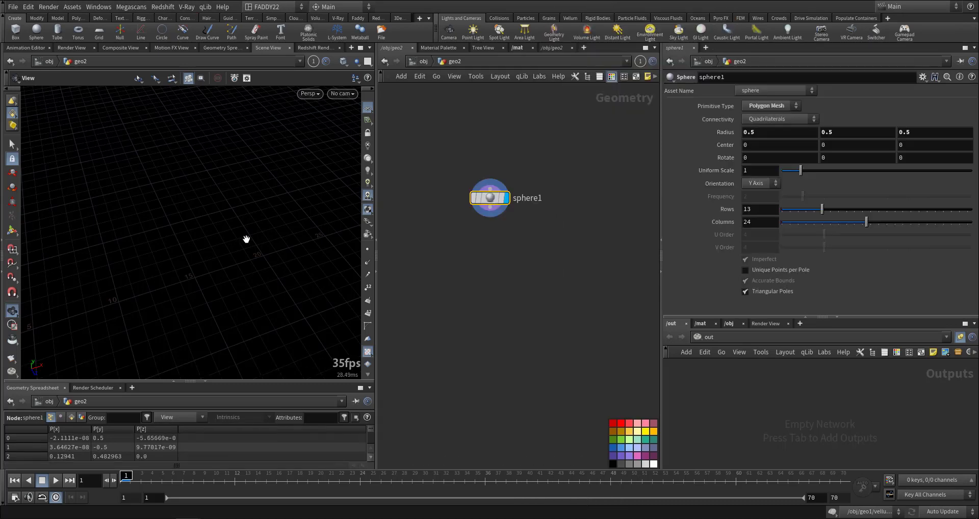
Set the sphere's radius to 1.3 on all axes and its Y center to 1.5
{"action": "key", "text": "g"}
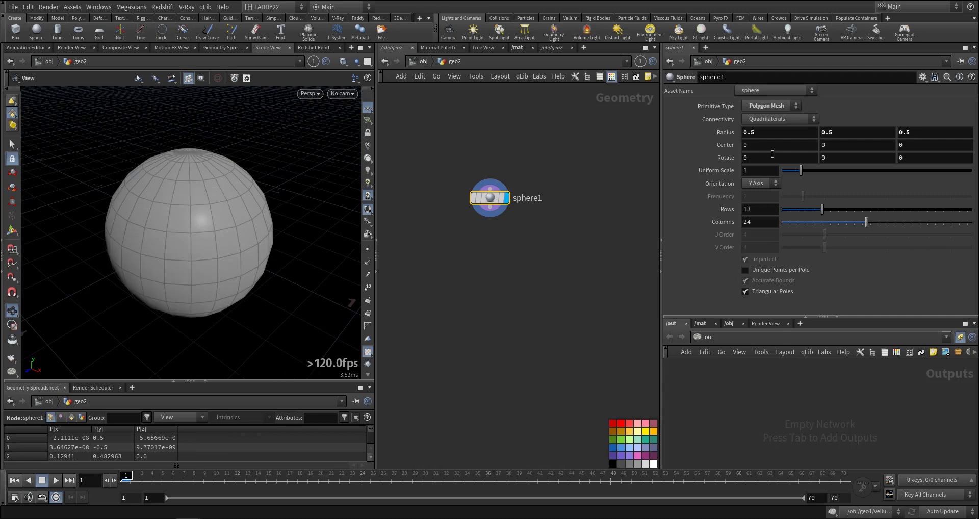
{"action": "middle_click_drag", "start_coordinate": [724, 133], "coordinate": [770, 136]}
{"action": "scroll", "coordinate": [212, 233], "scroll_direction": "down", "scroll_amount": 5}
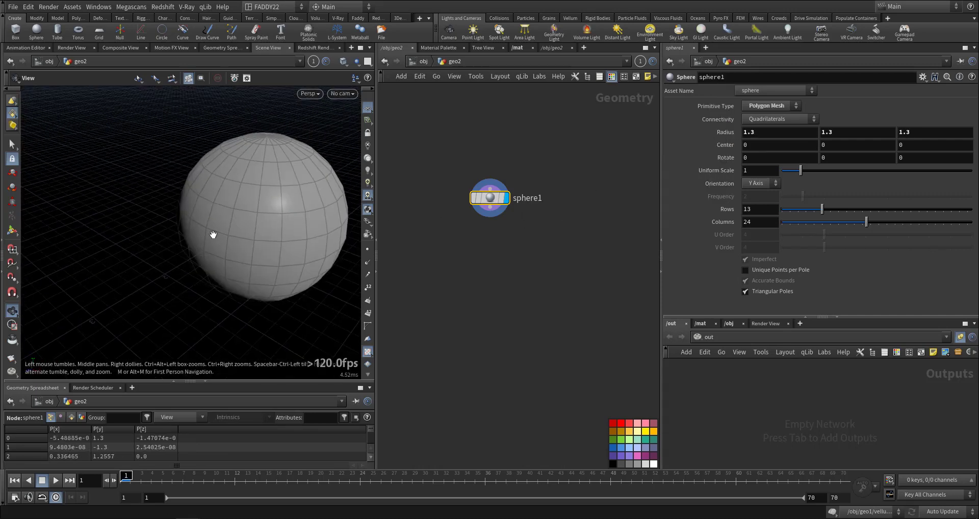
{"action": "left_click_drag", "start_coordinate": [221, 218], "coordinate": [219, 218]}
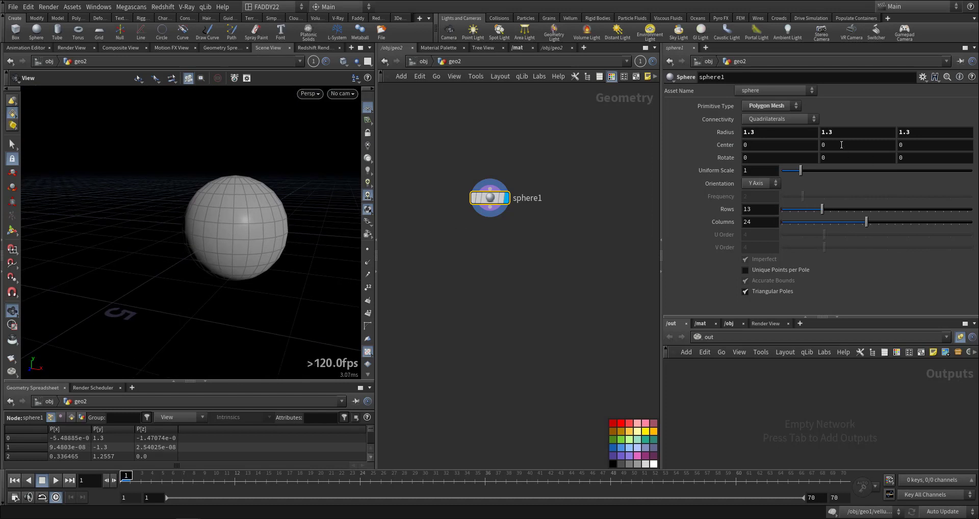
{"action": "middle_click_drag", "start_coordinate": [841, 145], "coordinate": [918, 141]}
{"action": "left_click_drag", "start_coordinate": [278, 271], "coordinate": [115, 306]}
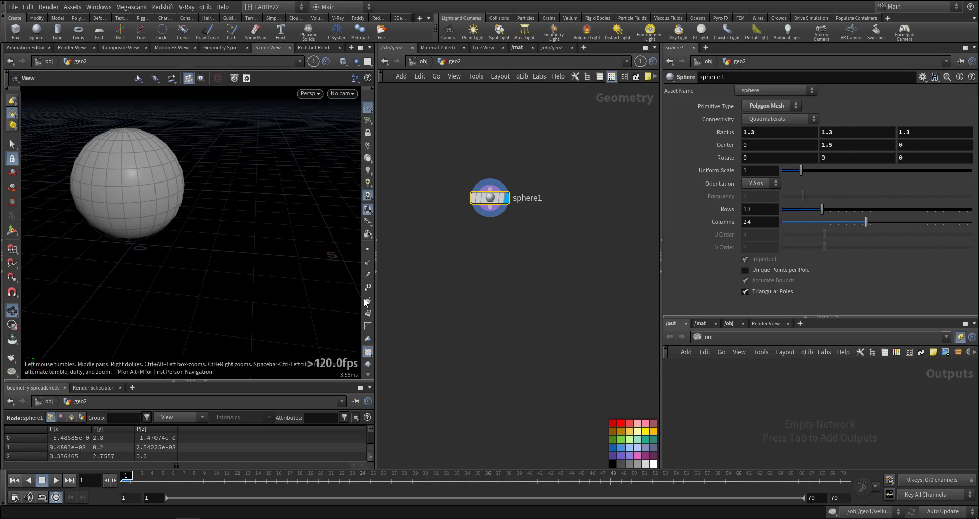
Add a Grid node to the network beside the sphere node
{"action": "key", "text": "Tab"}
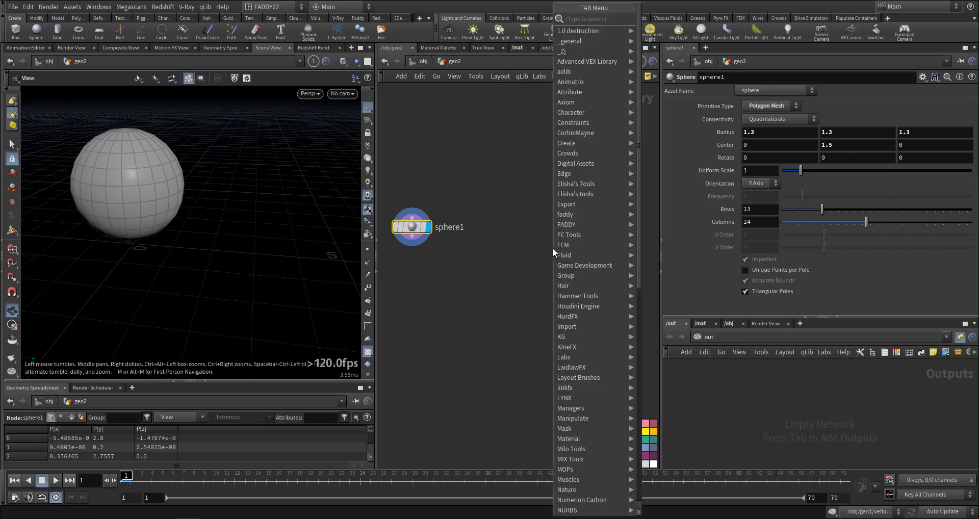
{"action": "type", "text": "gri"}
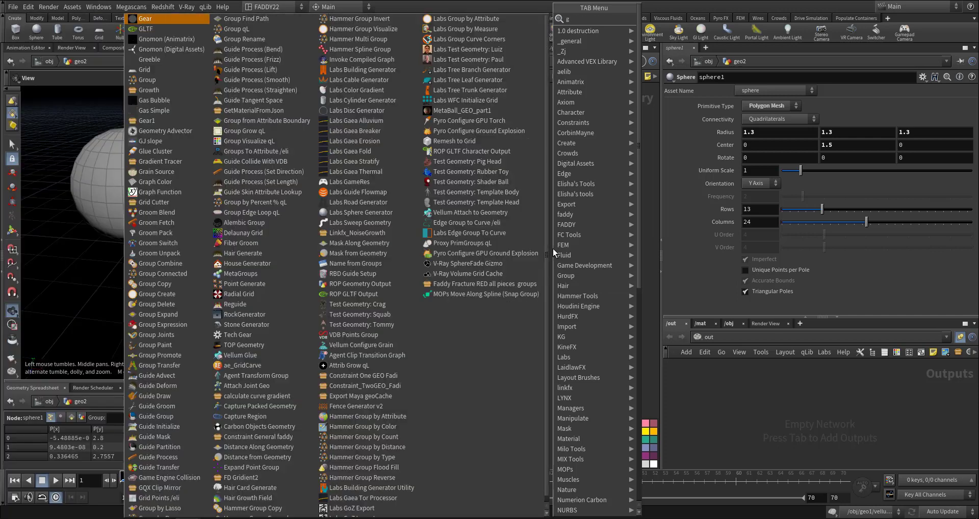
{"action": "key", "text": "Return"}
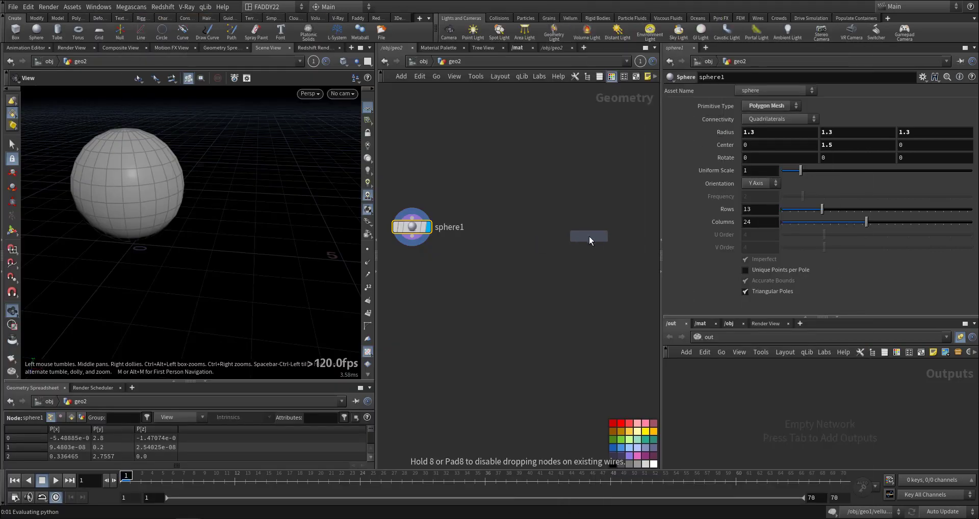
{"action": "left_click", "coordinate": [589, 236]}
{"action": "left_click", "coordinate": [609, 256]}
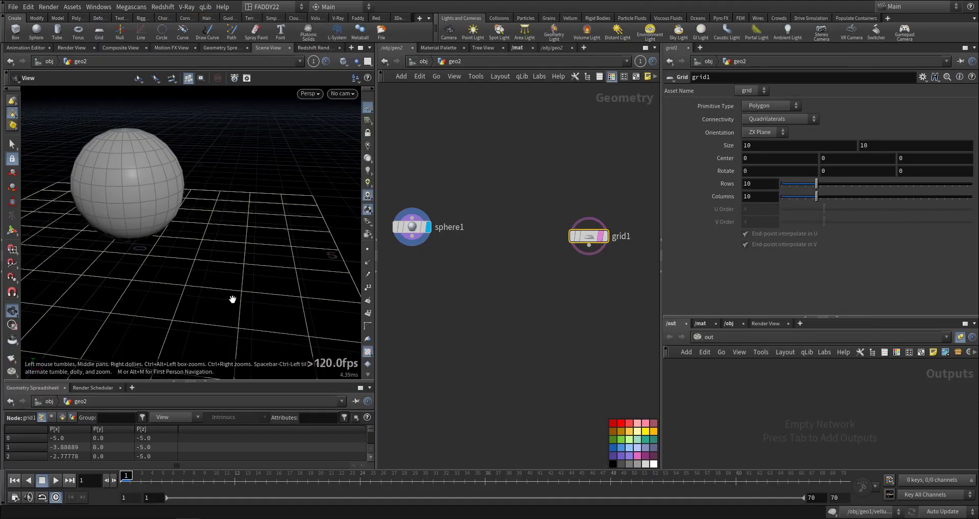
Narrow the grid's second size to about 4.58 and move its X center to about 8.83, using its viewport handles
{"action": "key", "text": "Return"}
{"action": "right_click_drag", "start_coordinate": [274, 280], "coordinate": [139, 316]}
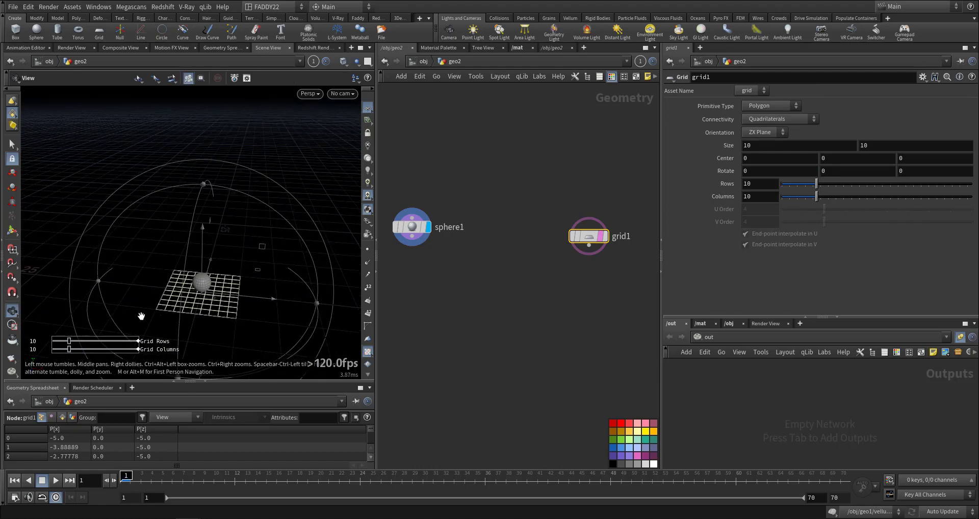
{"action": "left_click_drag", "start_coordinate": [139, 317], "coordinate": [161, 345]}
{"action": "middle_click_drag", "start_coordinate": [161, 345], "coordinate": [192, 220]}
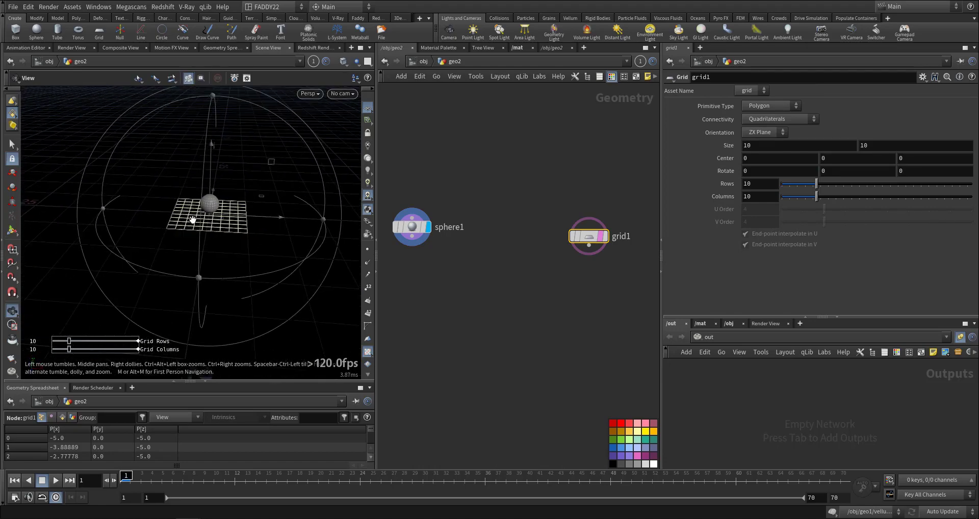
{"action": "right_click_drag", "start_coordinate": [193, 220], "coordinate": [278, 235]}
{"action": "left_click_drag", "start_coordinate": [278, 236], "coordinate": [146, 264]}
{"action": "key", "text": "Return"}
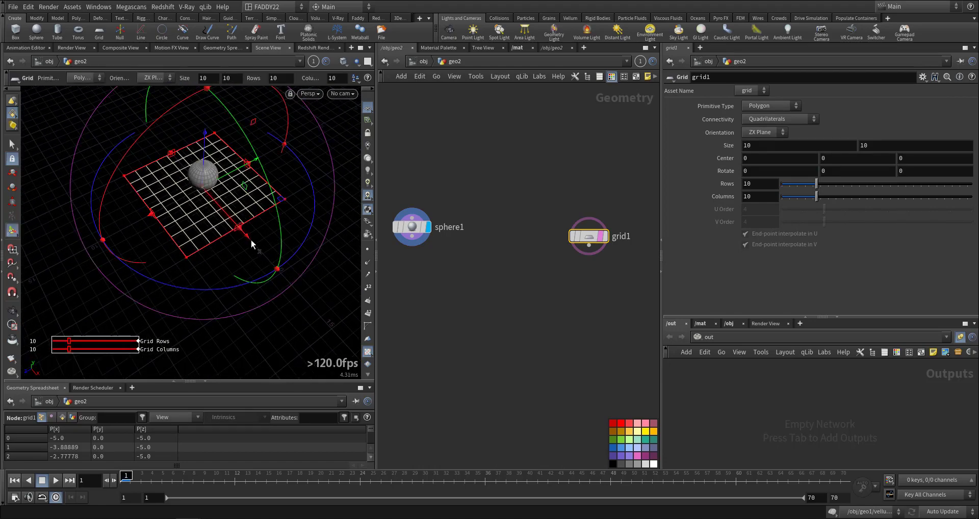
{"action": "left_click_drag", "start_coordinate": [247, 234], "coordinate": [327, 334]}
{"action": "left_click_drag", "start_coordinate": [212, 299], "coordinate": [277, 277]}
{"action": "key", "text": "Escape"}
{"action": "key", "text": "Return"}
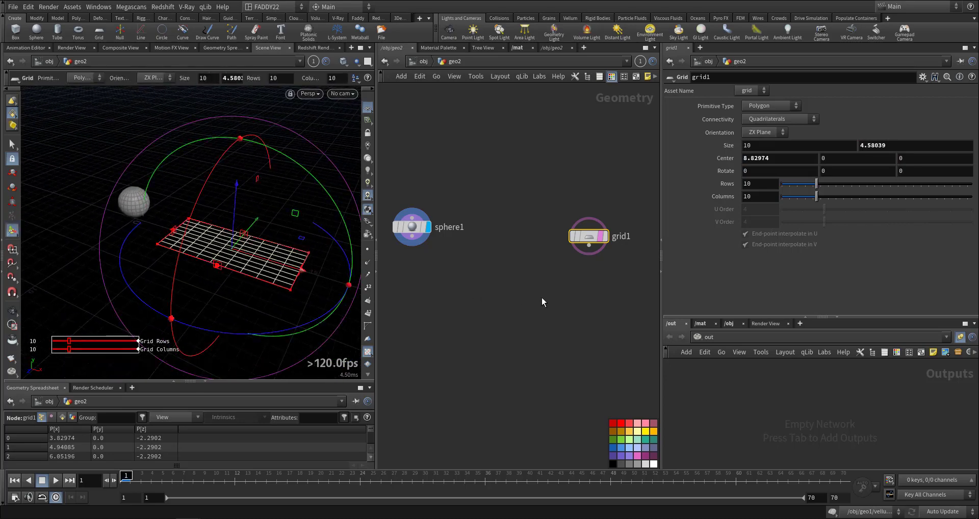
Add a Copy to Points node with the sphere as source geometry and the grid as target points
{"action": "key", "text": "Tab"}
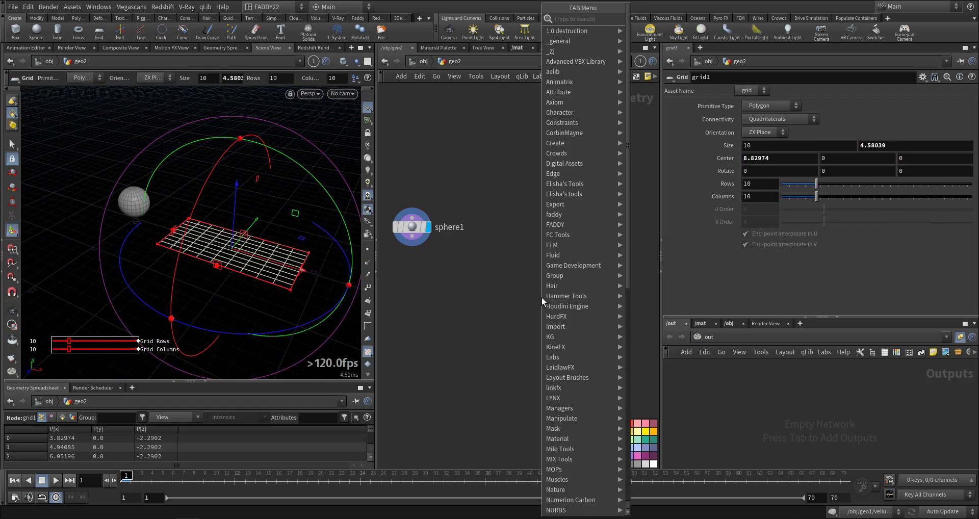
{"action": "type", "text": "ctpo"}
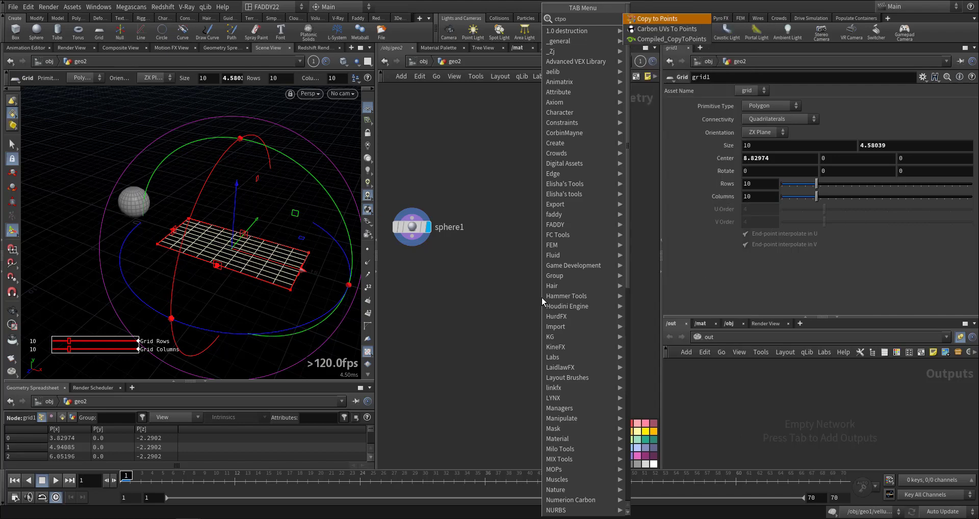
{"action": "key", "text": "Escape"}
{"action": "left_click", "coordinate": [568, 289]}
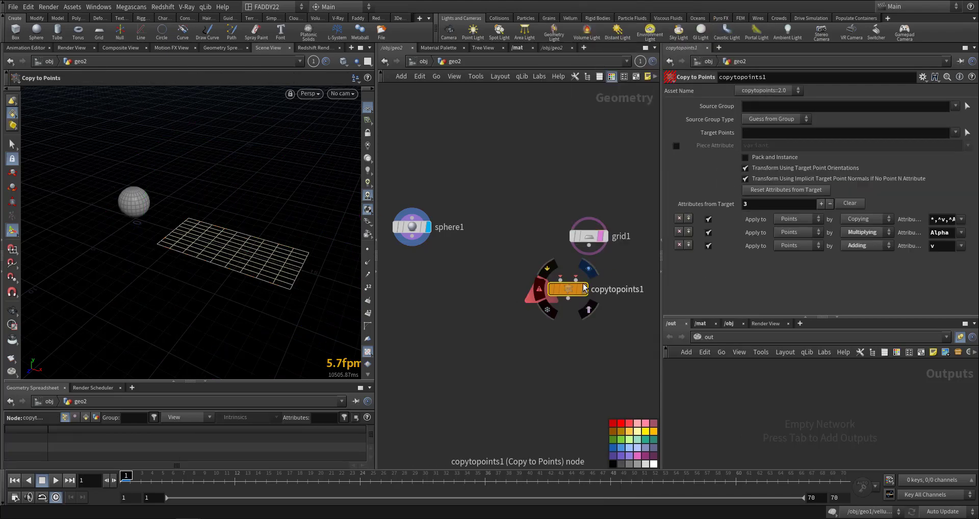
{"action": "left_click", "coordinate": [559, 279]}
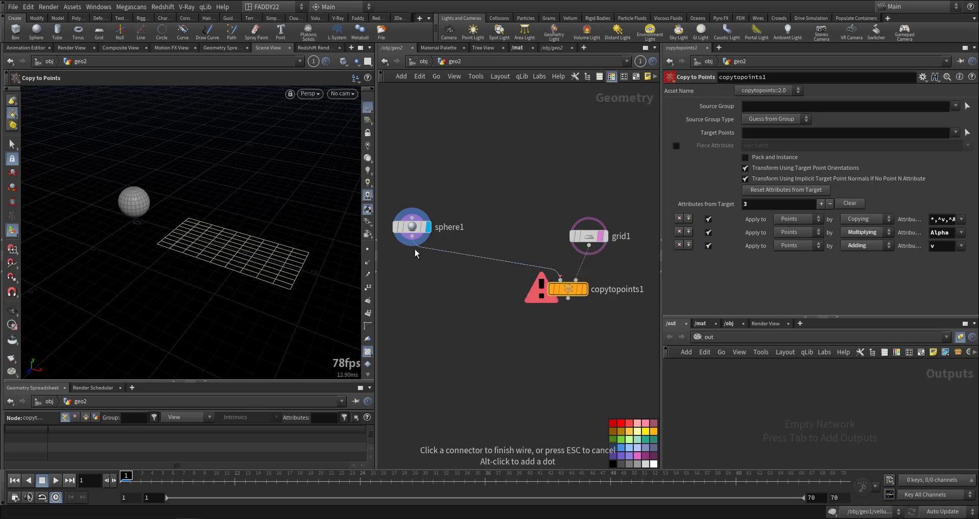
{"action": "left_click", "coordinate": [412, 243]}
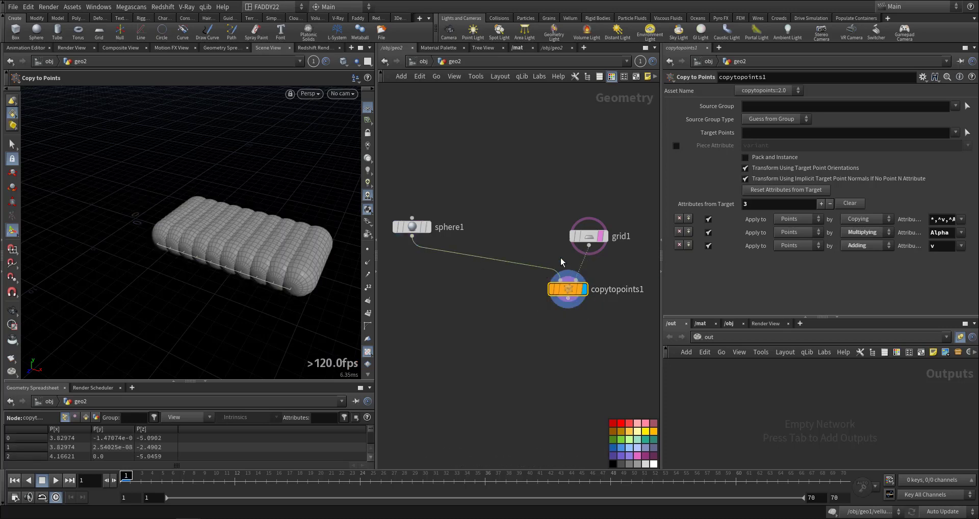
Insert an Attribute Create node between the grid and Copy to Points, and name its attribute pscale
{"action": "key", "text": "Tab"}
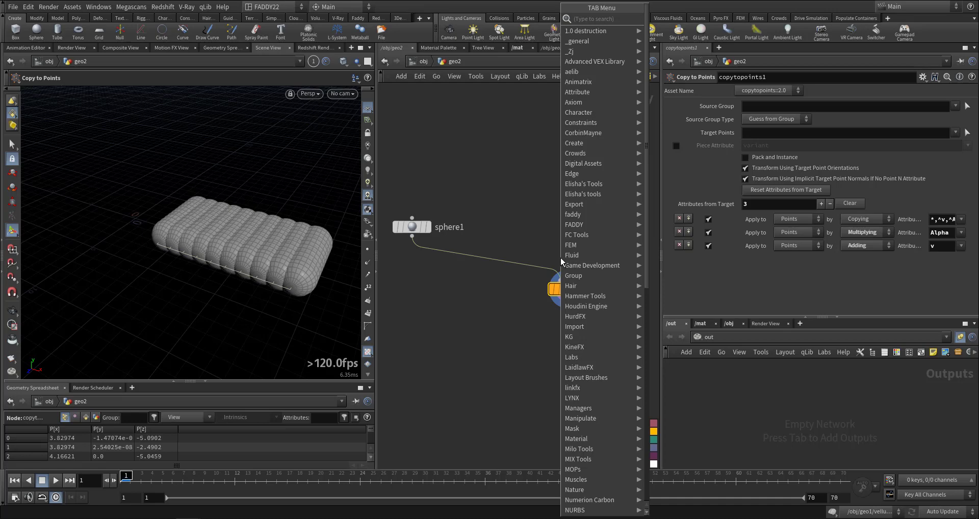
{"action": "type", "text": "attcre"}
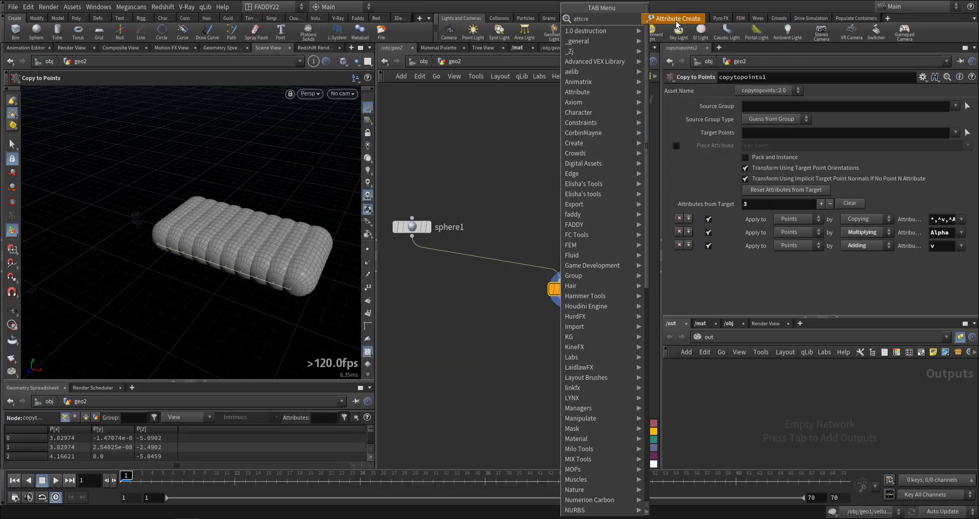
{"action": "key", "text": "Escape"}
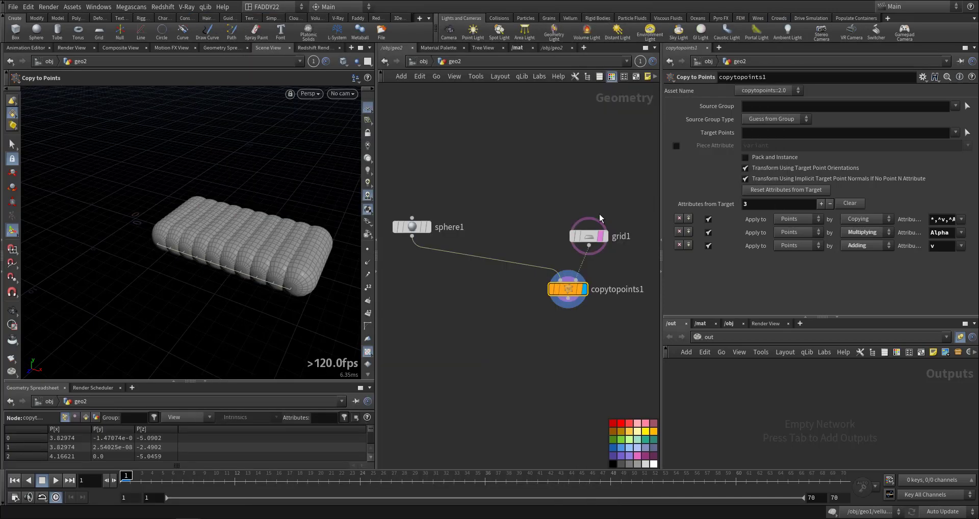
{"action": "left_click", "coordinate": [582, 270]}
{"action": "left_click_drag", "start_coordinate": [809, 158], "coordinate": [769, 161]}
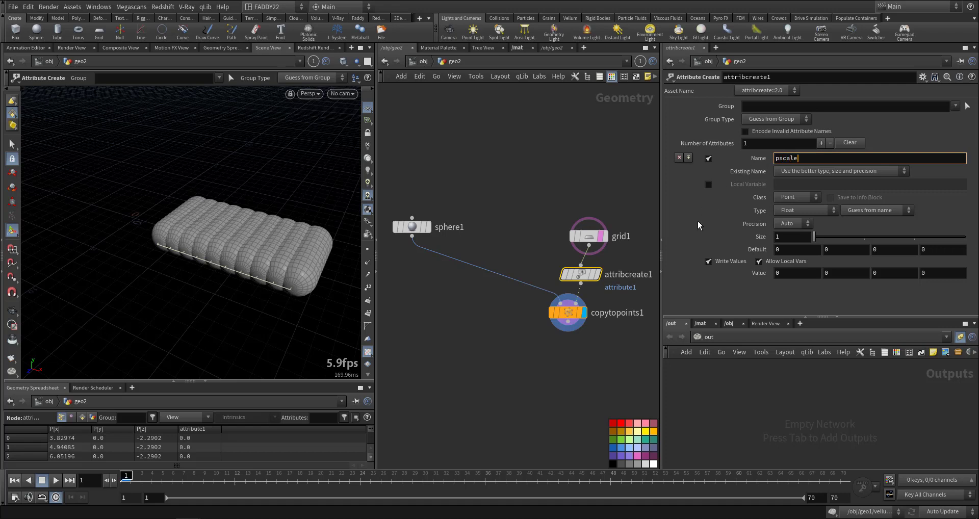
{"action": "key", "text": "Return"}
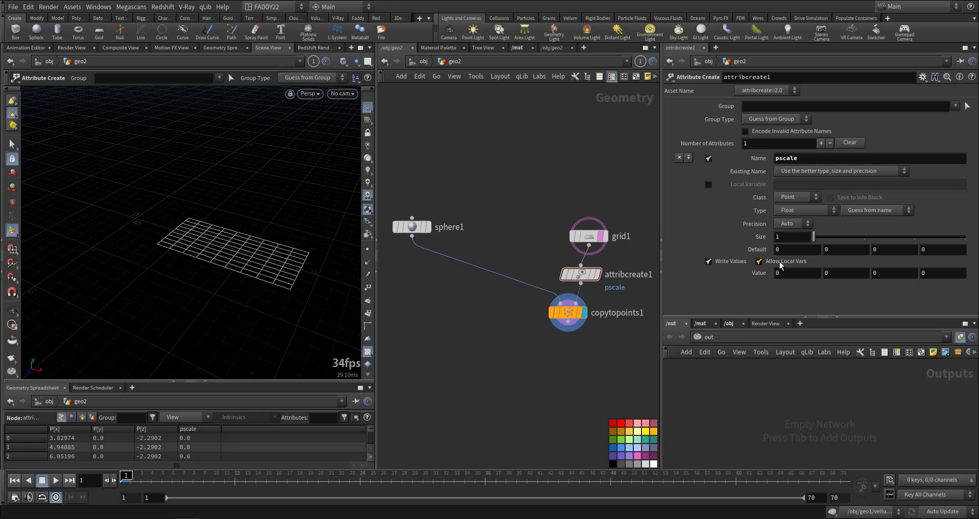
Set the pscale attribute's value to 0.13 to shrink the copied spheres
{"action": "middle_click_drag", "start_coordinate": [783, 251], "coordinate": [785, 273]}
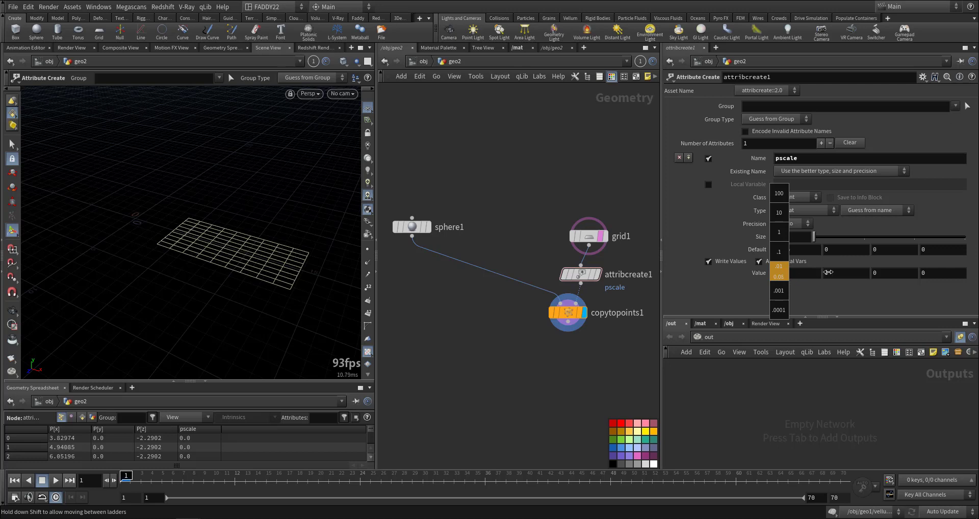
{"action": "middle_click_drag", "start_coordinate": [780, 268], "coordinate": [779, 297]}
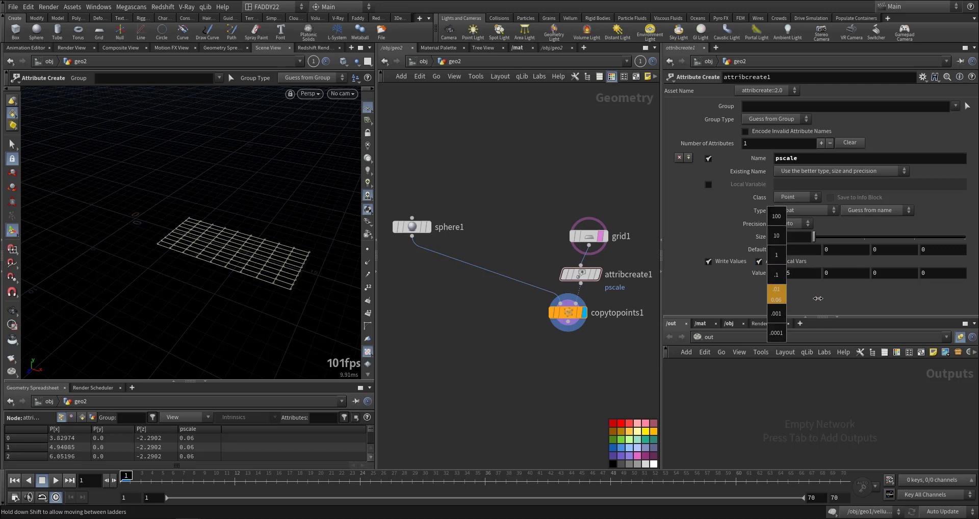
{"action": "mouse_move", "coordinate": [839, 296]}
{"action": "middle_mouse_down"}
{"action": "mouse_move", "coordinate": [855, 296]}
{"action": "mouse_move", "coordinate": [844, 296]}
{"action": "middle_mouse_up"}
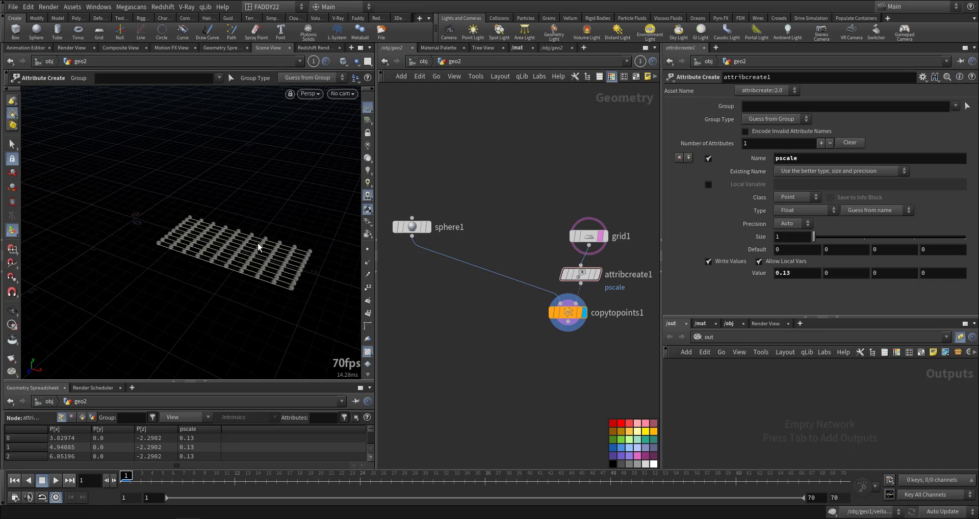
{"action": "right_click", "coordinate": [250, 249]}
{"action": "left_click", "coordinate": [427, 292]}
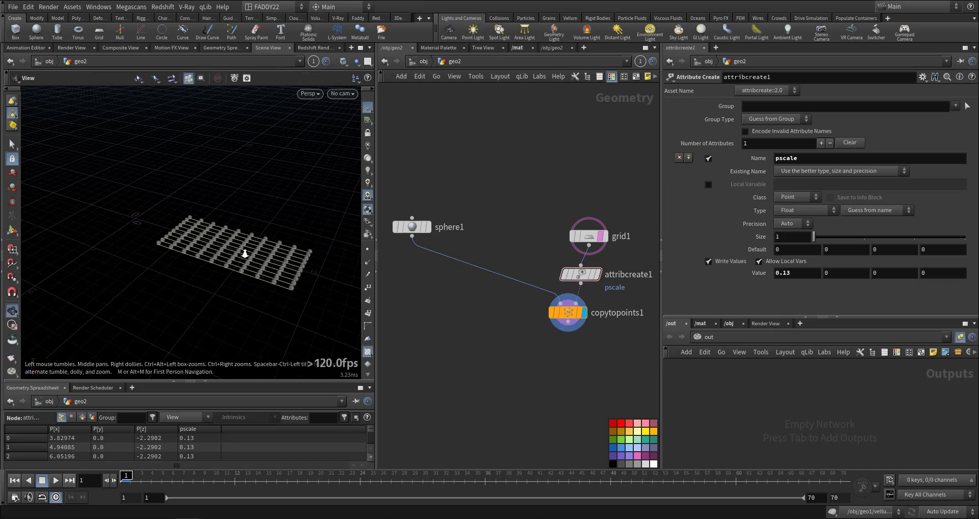
Set the grid to 9 rows and 19 columns
{"action": "right_click_drag", "start_coordinate": [245, 254], "coordinate": [420, 238], "text": "alt"}
{"action": "left_click_drag", "start_coordinate": [268, 250], "coordinate": [193, 225], "text": "alt"}
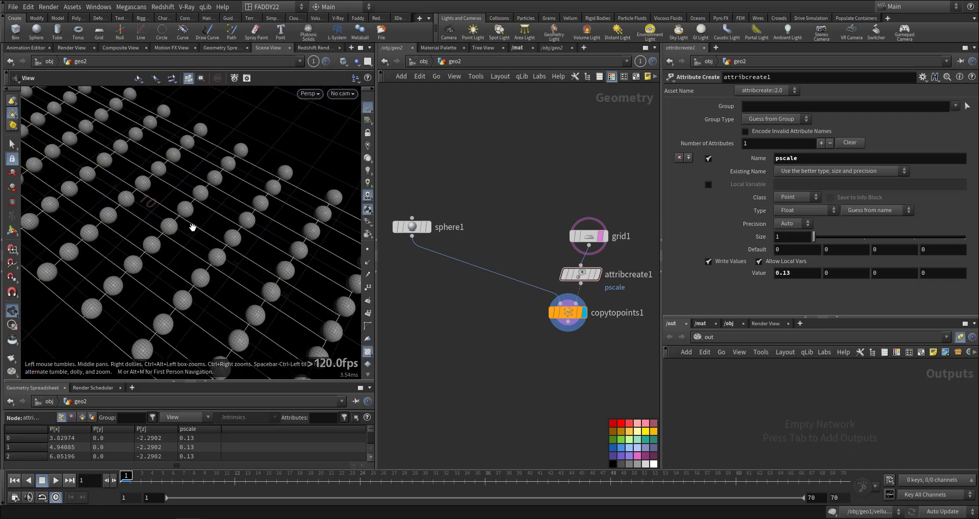
{"action": "right_click_drag", "start_coordinate": [192, 225], "coordinate": [182, 220], "text": "alt"}
{"action": "middle_click_drag", "start_coordinate": [181, 220], "coordinate": [185, 195], "text": "alt"}
{"action": "left_click_drag", "start_coordinate": [627, 253], "coordinate": [628, 254]}
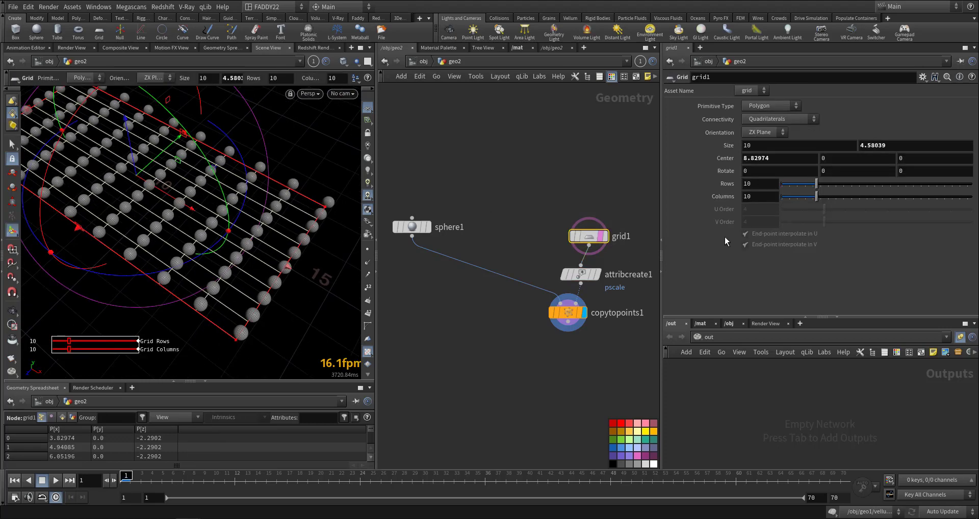
{"action": "left_click_drag", "start_coordinate": [818, 190], "coordinate": [850, 199]}
{"action": "left_click_drag", "start_coordinate": [219, 216], "coordinate": [193, 220], "text": "alt"}
{"action": "middle_click_drag", "start_coordinate": [192, 221], "coordinate": [254, 194], "text": "alt"}
{"action": "right_click_drag", "start_coordinate": [254, 194], "coordinate": [134, 259], "text": "alt"}
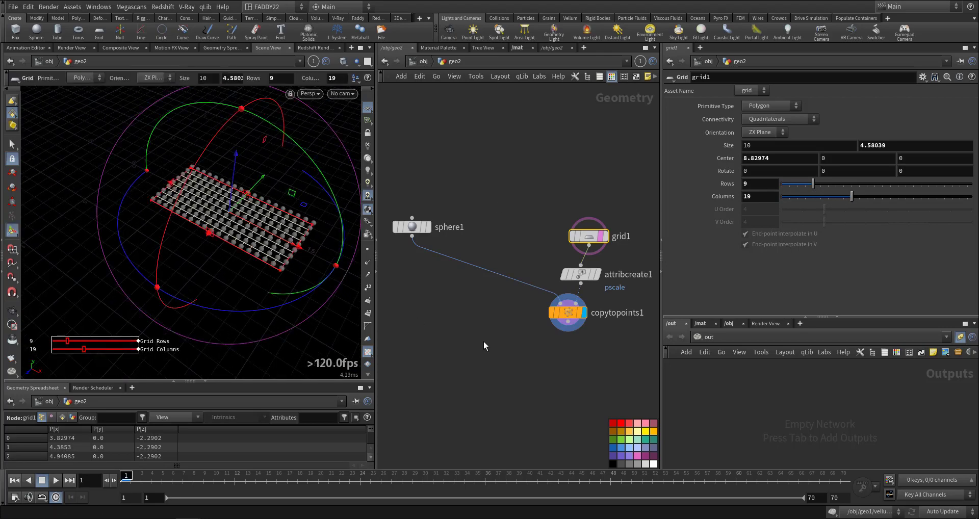
Add a Null node and wire the sphere's output into it
{"action": "key", "text": "n"}
{"action": "left_click", "coordinate": [415, 332]}
{"action": "left_click", "coordinate": [417, 321]}
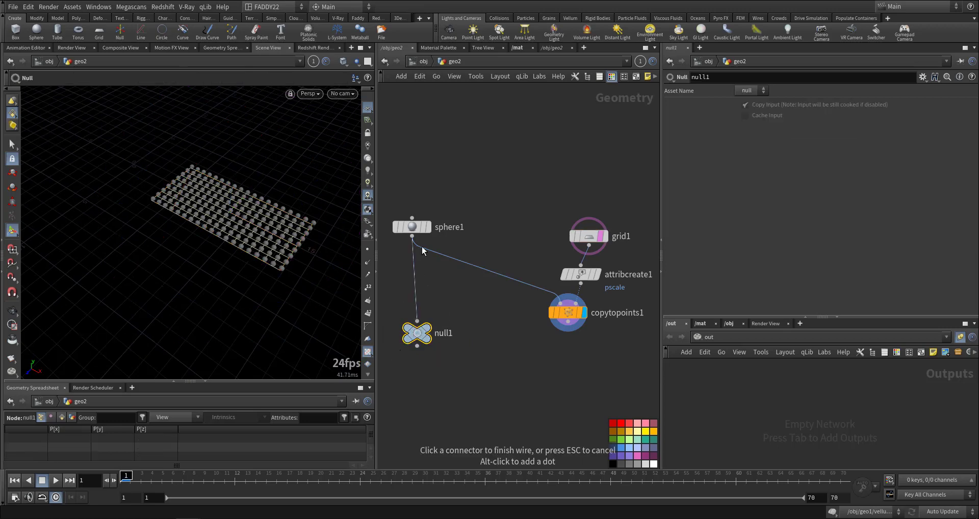
{"action": "left_click", "coordinate": [412, 236]}
Add a Point Velocity node after the sphere's null and enable Add Velocity with an X value of 20
{"action": "middle_click_drag", "start_coordinate": [458, 312], "coordinate": [531, 281]}
{"action": "left_click_drag", "start_coordinate": [214, 255], "coordinate": [199, 223], "text": "alt"}
{"action": "key", "text": "Tab"}
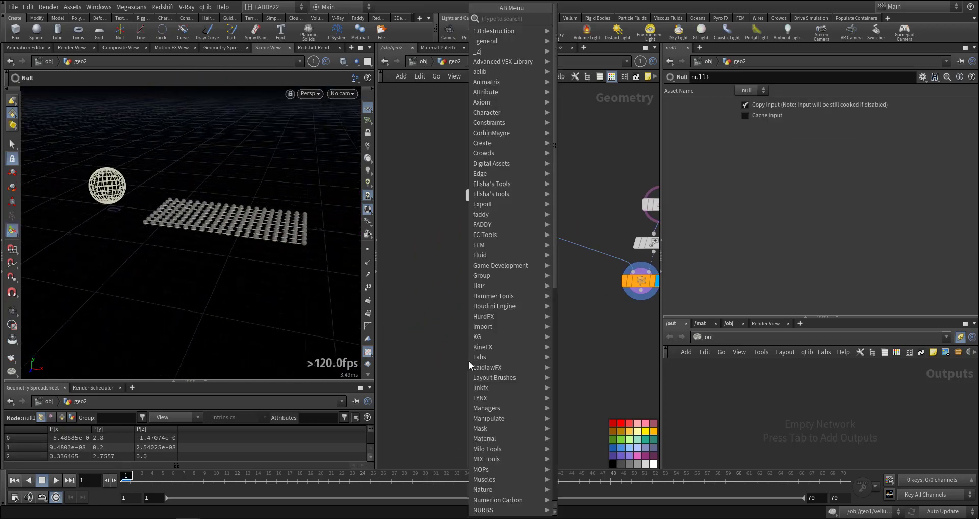
{"action": "type", "text": "pv"}
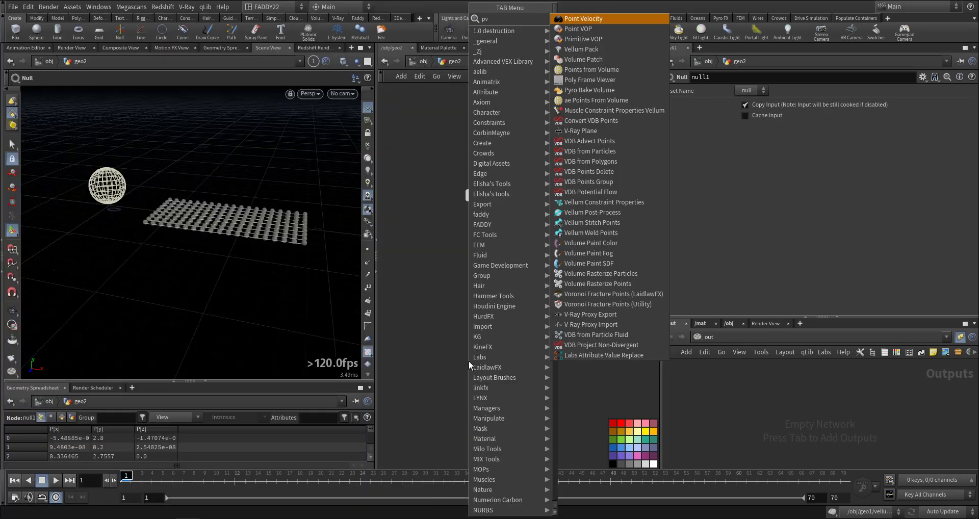
{"action": "left_click", "coordinate": [602, 28]}
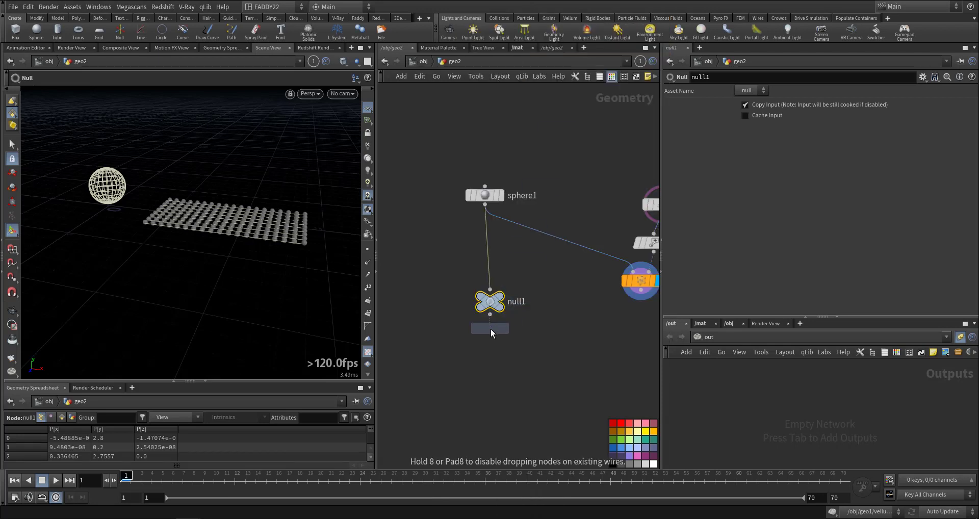
{"action": "left_click", "coordinate": [490, 343]}
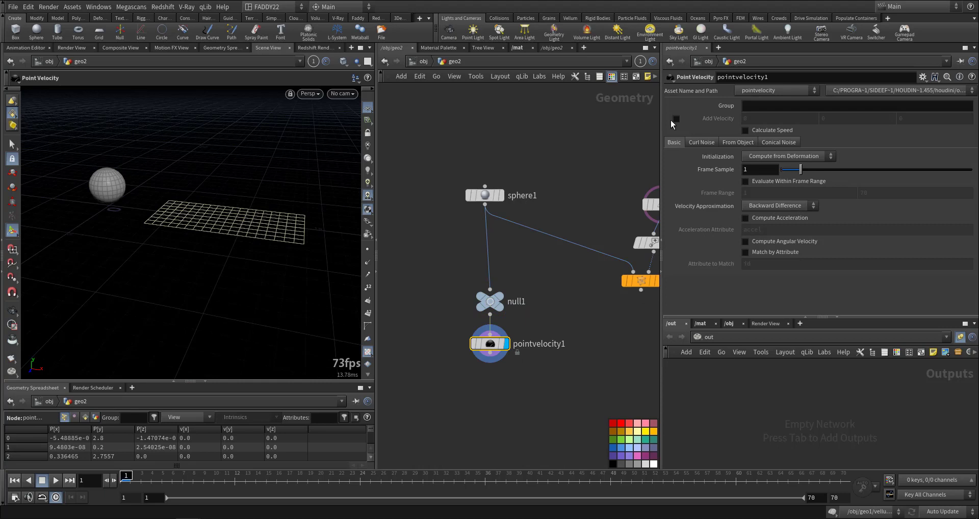
{"action": "left_click", "coordinate": [676, 119]}
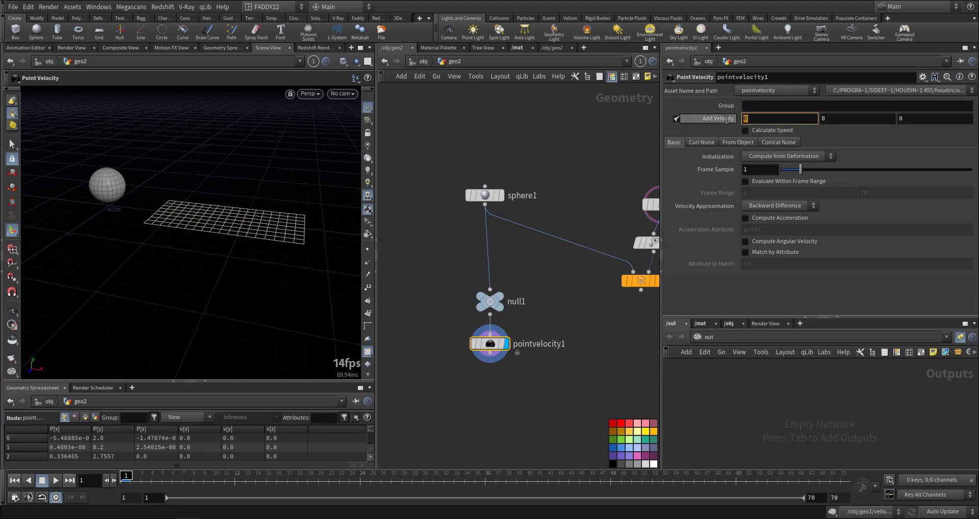
{"action": "type", "text": "20"}
Add an RBD Bullet Solver node connected below the Point Velocity node
{"action": "middle_click_drag", "start_coordinate": [599, 290], "coordinate": [576, 231]}
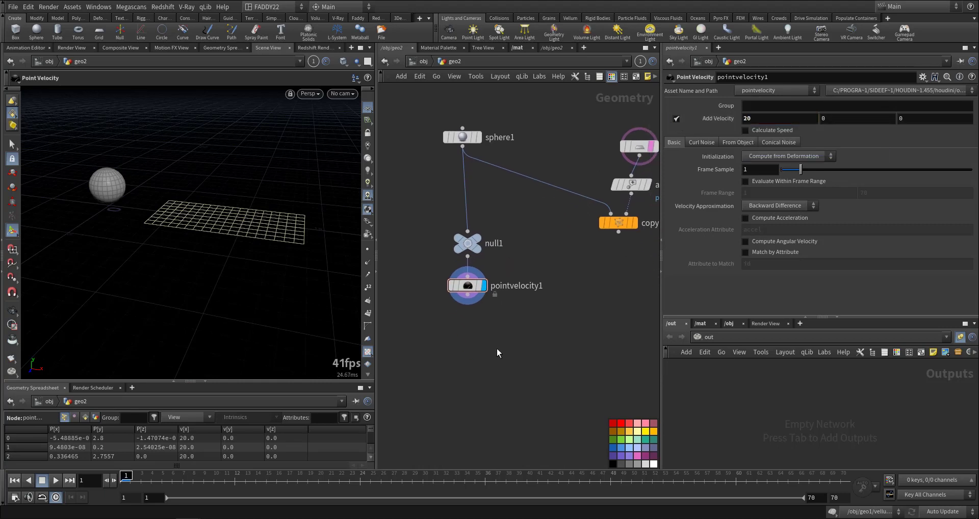
{"action": "key", "text": "Tab"}
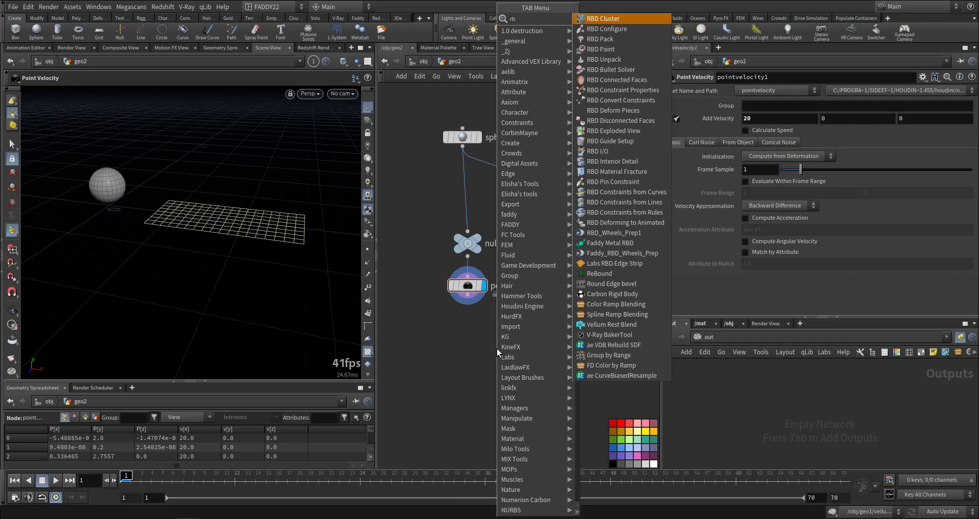
{"action": "type", "text": "rbds"}
{"action": "left_click", "coordinate": [626, 21]}
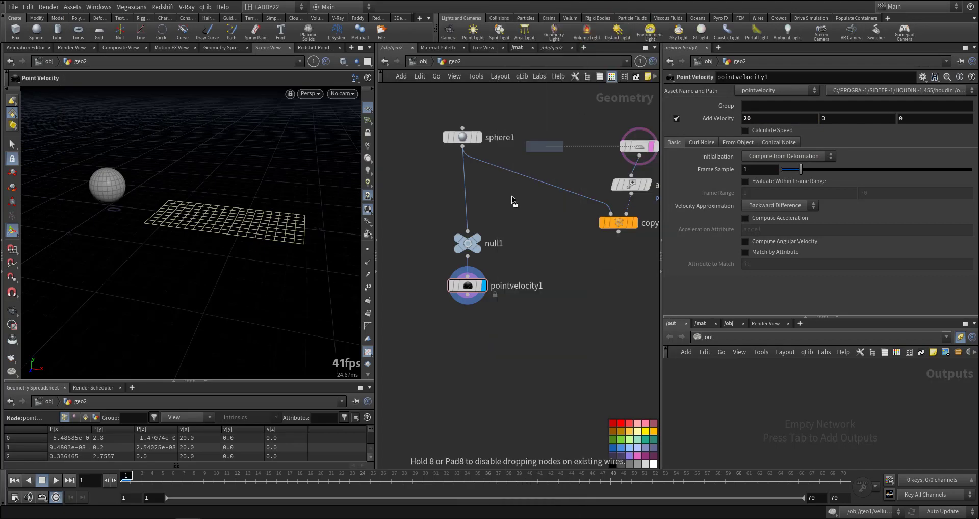
{"action": "left_click", "coordinate": [488, 299]}
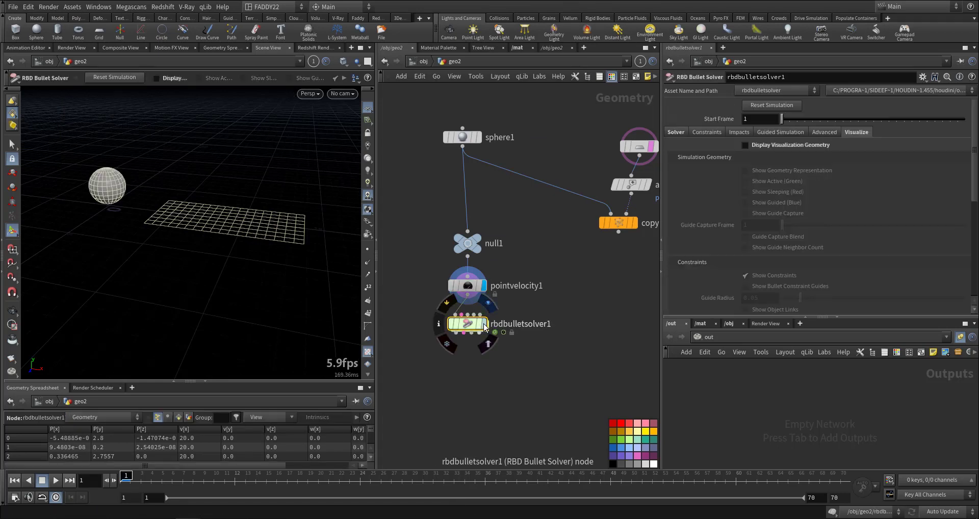
Display the RBD Bullet Solver and play its simulation to examine how the large sphere travels over the grid
{"action": "key", "text": "Up"}
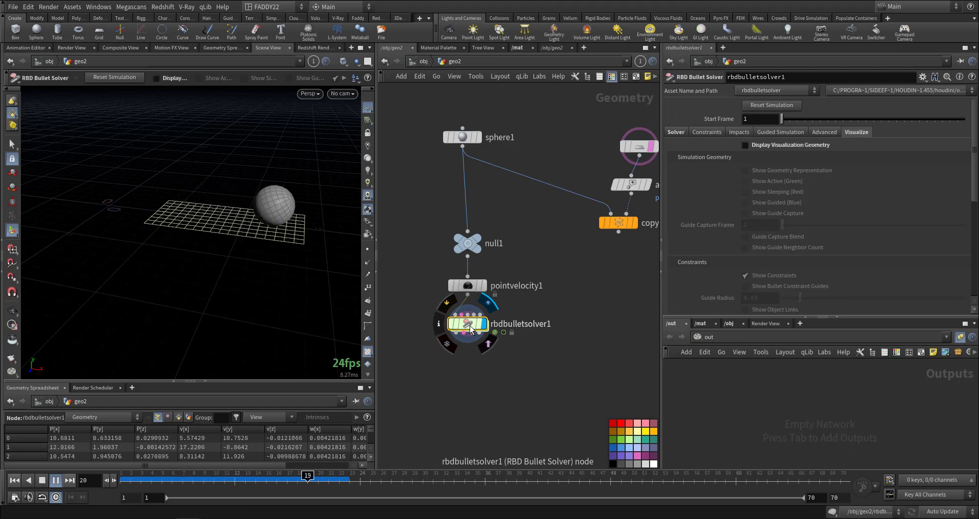
{"action": "key", "text": "Down"}
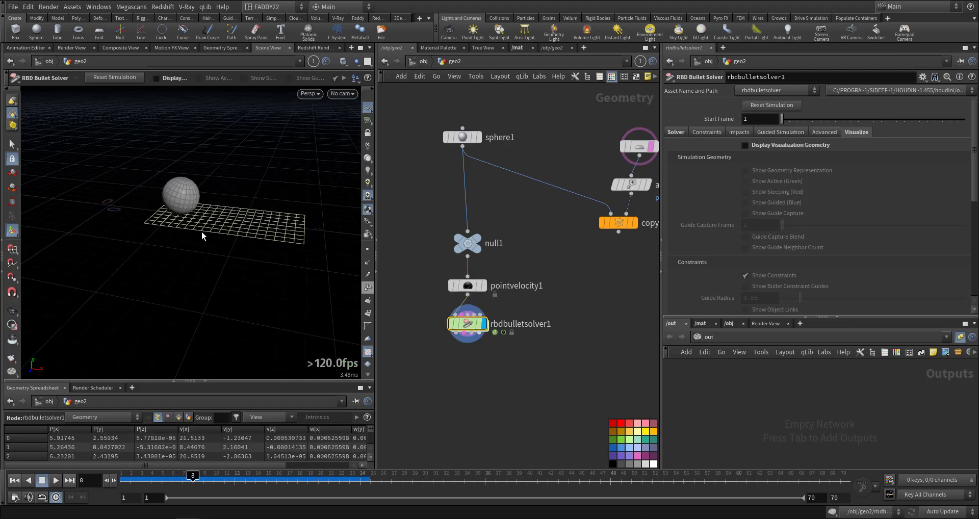
{"action": "key", "text": "Escape"}
{"action": "mouse_move", "coordinate": [201, 231]}
{"action": "left_mouse_down"}
{"action": "mouse_move", "coordinate": [194, 206]}
{"action": "mouse_move", "coordinate": [190, 221]}
{"action": "left_mouse_up"}
{"action": "key", "text": "Return"}
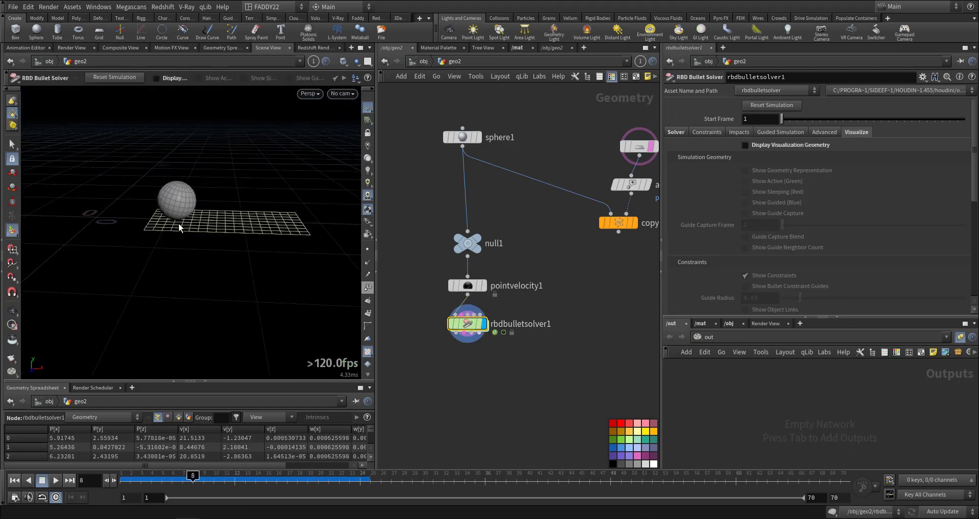
Move the grid farther from the sphere along X, to a center X of 11.9298
{"action": "middle_click_drag", "start_coordinate": [589, 177], "coordinate": [516, 267]}
{"action": "left_click_drag", "start_coordinate": [585, 235], "coordinate": [586, 236]}
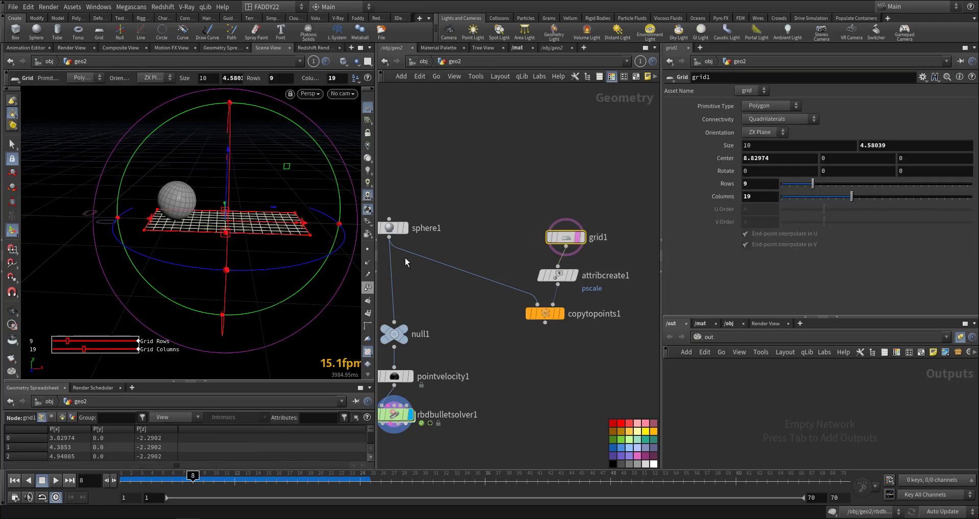
{"action": "left_click_drag", "start_coordinate": [282, 224], "coordinate": [330, 229]}
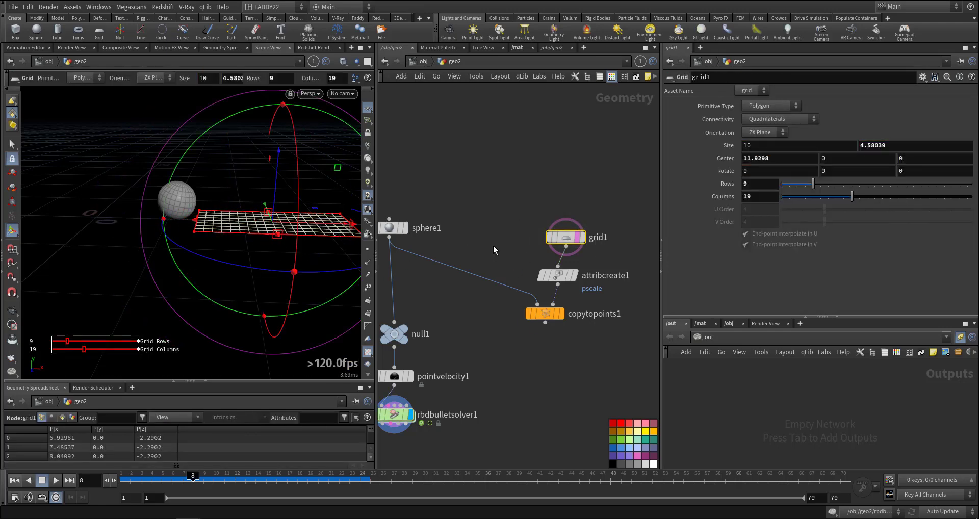
Replay the simulation from the first frame to check the sphere's motion over the moved grid from a lower angle
{"action": "key", "text": "Up"}
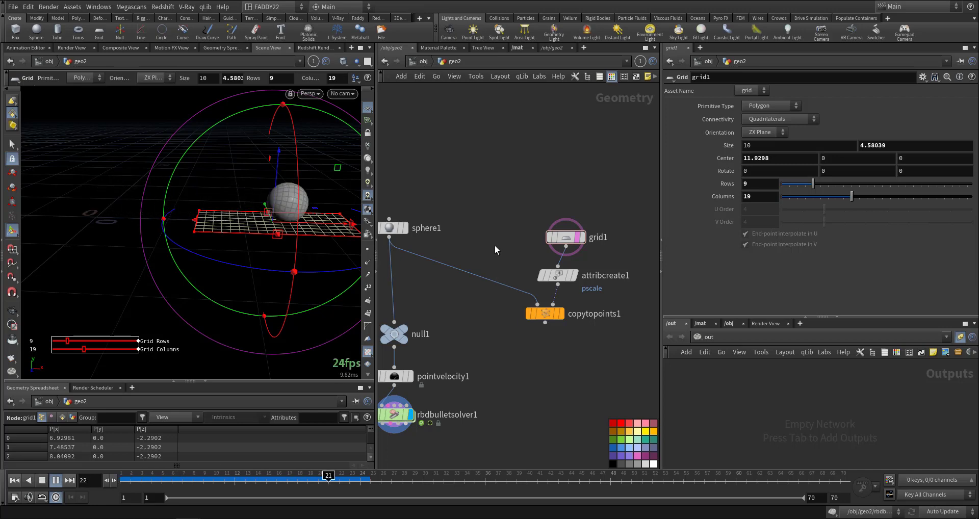
{"action": "key", "text": "ctrl+Up"}
{"action": "key", "text": "Escape"}
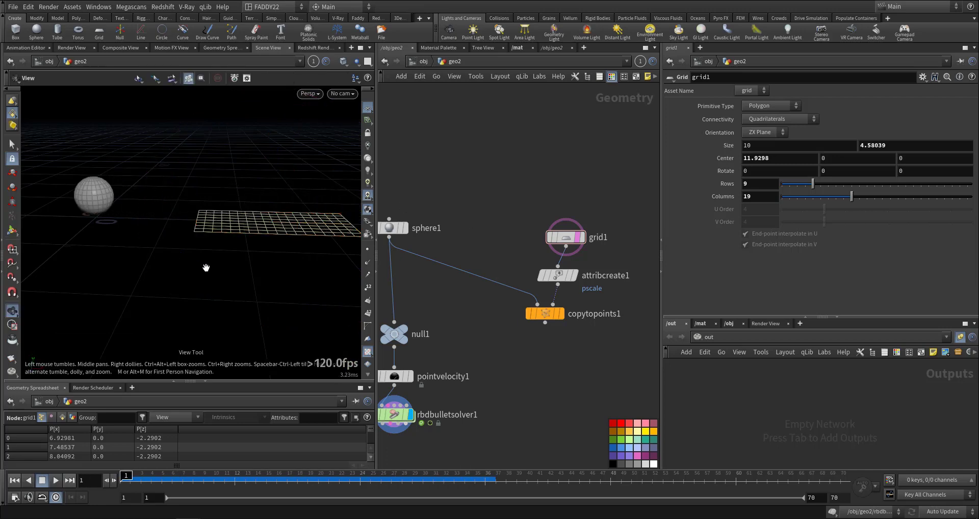
{"action": "left_click_drag", "start_coordinate": [215, 234], "coordinate": [171, 232]}
{"action": "key", "text": "Up"}
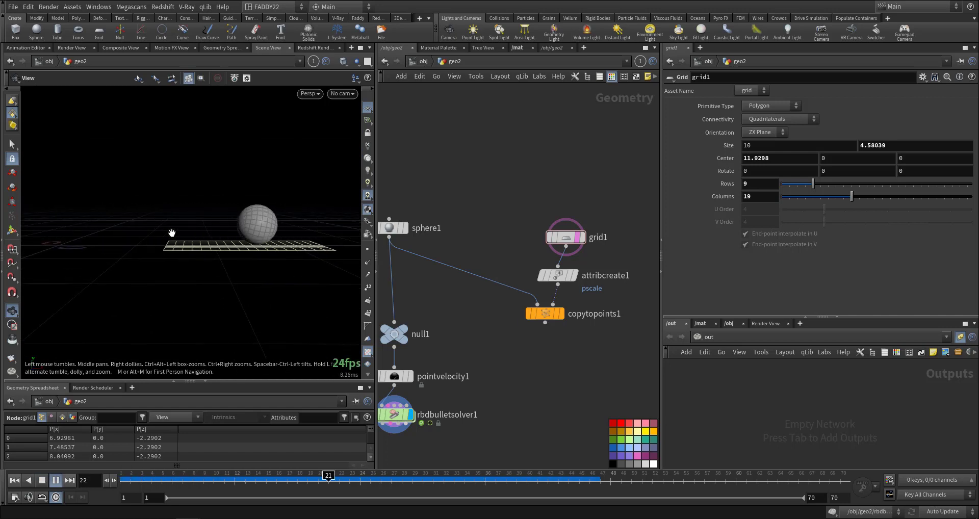
{"action": "key", "text": "Down"}
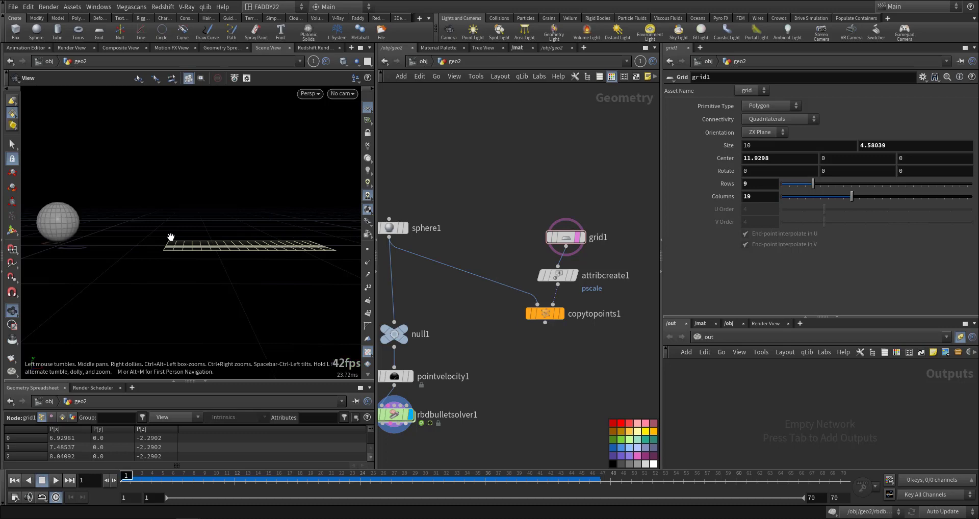
Add a Null node fed by the Copy to Points output and display it
{"action": "left_click_drag", "start_coordinate": [177, 241], "coordinate": [168, 285]}
{"action": "middle_click_drag", "start_coordinate": [544, 377], "coordinate": [557, 289]}
{"action": "key", "text": "n"}
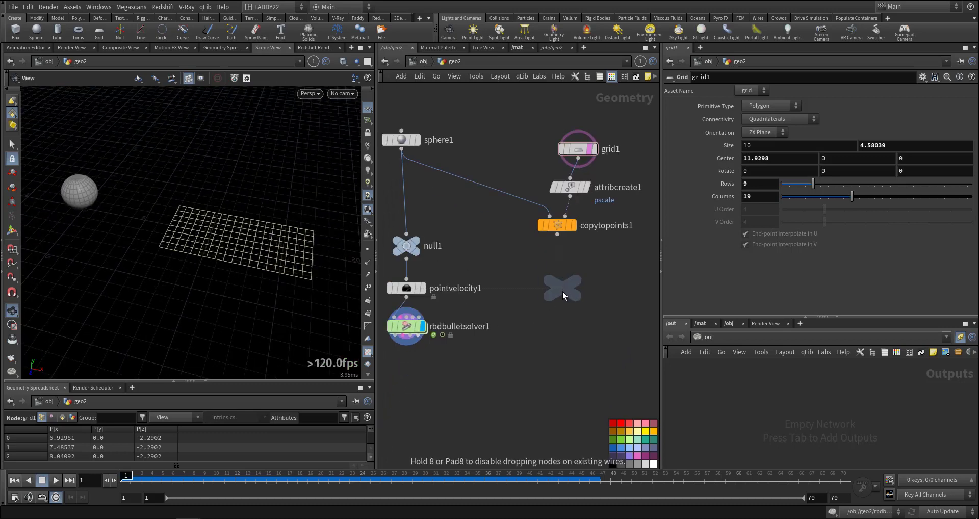
{"action": "left_click", "coordinate": [569, 288]}
{"action": "left_click", "coordinate": [570, 276]}
{"action": "left_click", "coordinate": [556, 235]}
{"action": "left_click", "coordinate": [586, 288]}
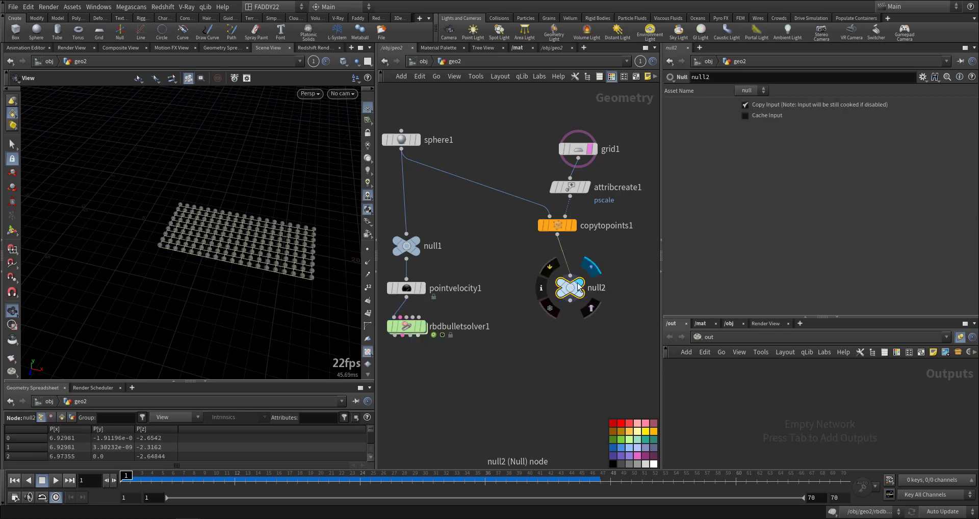
Add a Vellum Configure Strut Softbody setup below the null of the copied spheres
{"action": "key", "text": "Tab"}
{"action": "type", "text": "vestr"}
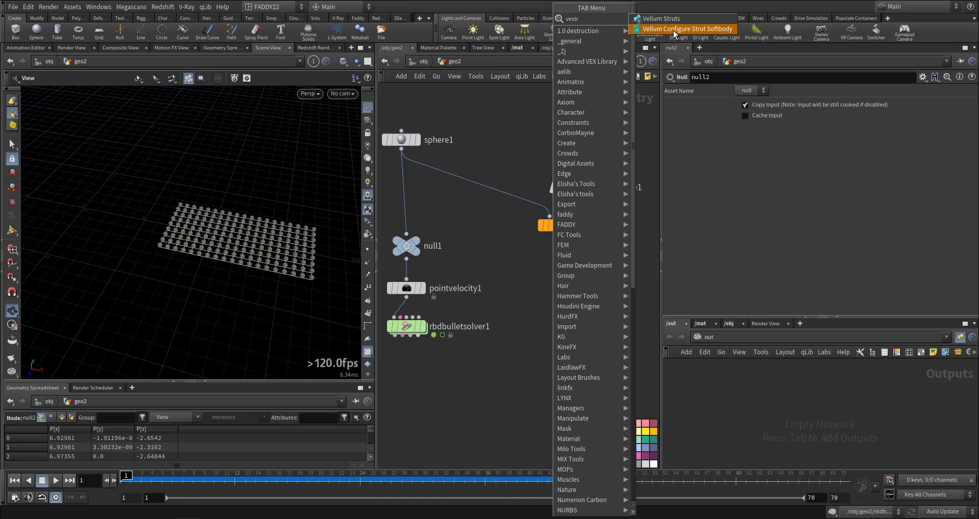
{"action": "left_click", "coordinate": [673, 29]}
{"action": "left_click", "coordinate": [578, 308]}
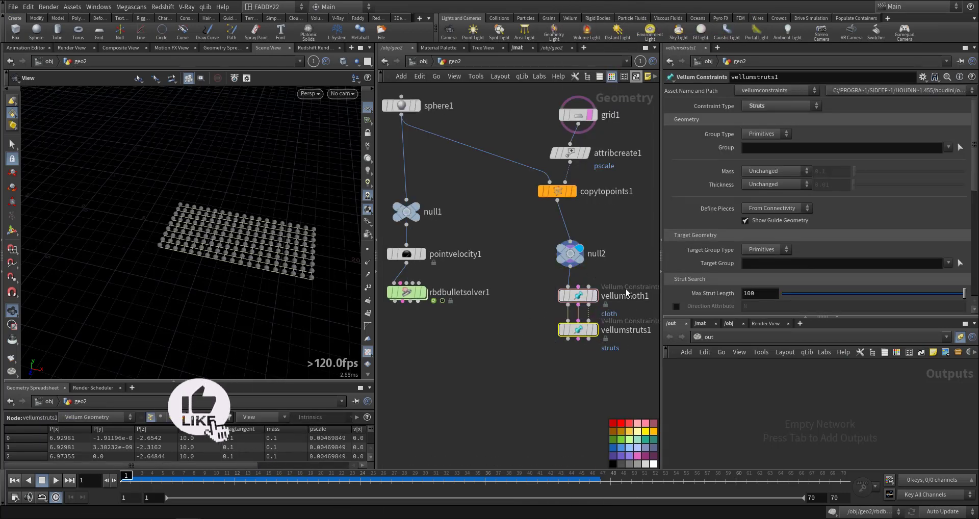
Set the Bend stiffness multiplier of the Vellum cloth constraints to 1 000 000
{"action": "left_click_drag", "start_coordinate": [522, 275], "coordinate": [614, 314]}
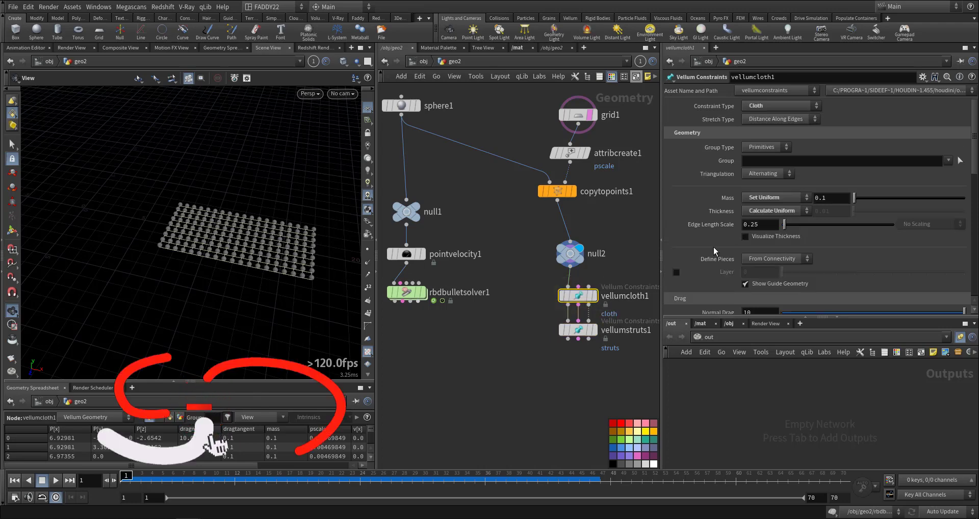
{"action": "scroll", "coordinate": [704, 257], "scroll_direction": "down", "scroll_amount": 2}
{"action": "scroll", "coordinate": [712, 241], "scroll_direction": "down", "scroll_amount": 5}
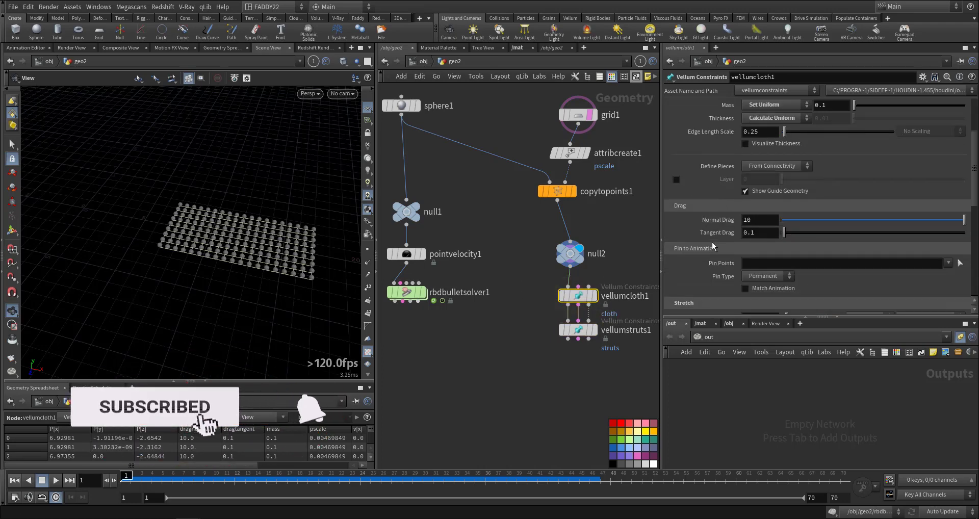
{"action": "scroll", "coordinate": [689, 255], "scroll_direction": "down", "scroll_amount": 4}
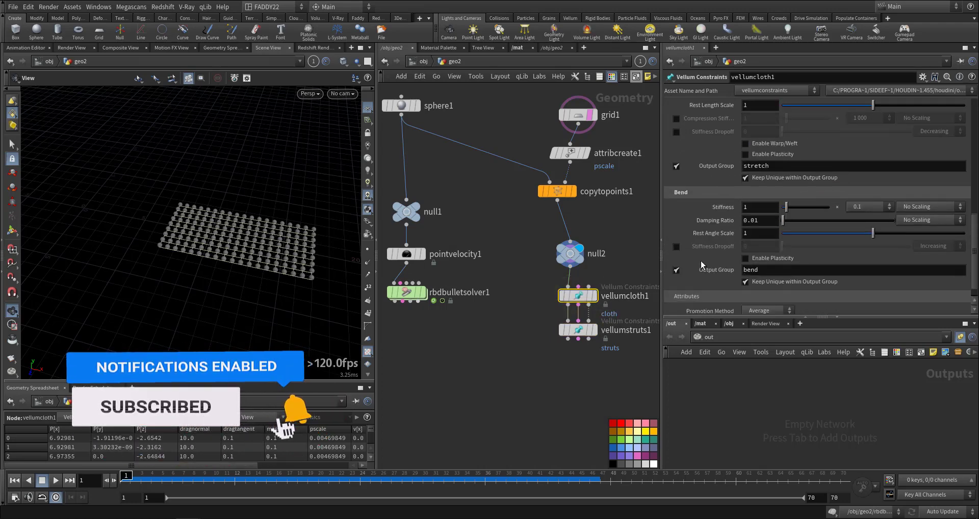
{"action": "left_click", "coordinate": [867, 206]}
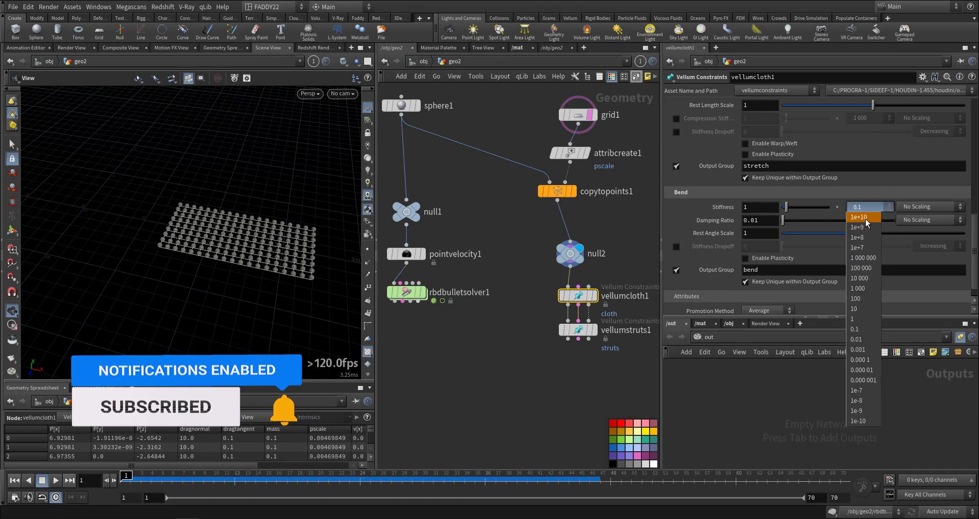
{"action": "left_click", "coordinate": [862, 257]}
Set the Stretch stiffness multiplier of the Vellum struts constraints to 1e+10
{"action": "left_click", "coordinate": [578, 329]}
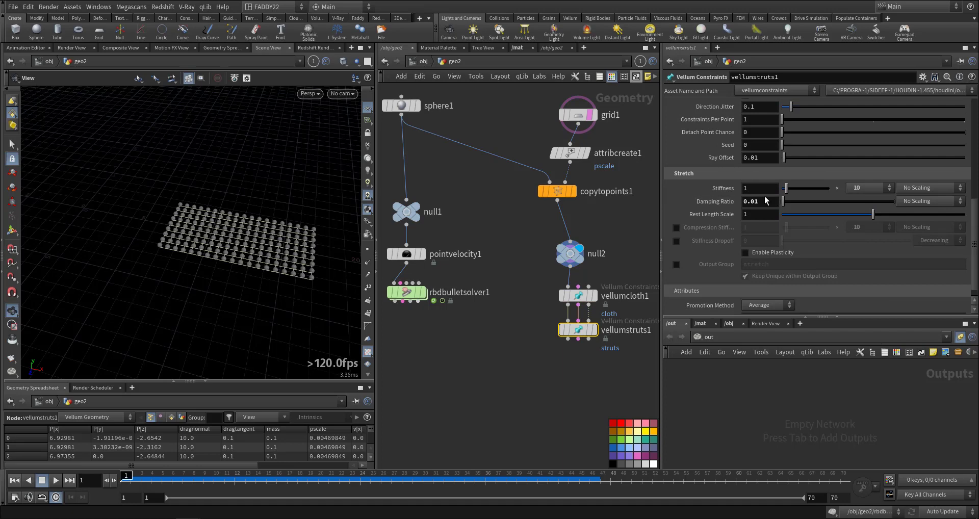
{"action": "left_click", "coordinate": [869, 187]}
{"action": "left_click", "coordinate": [866, 200]}
Set the struts' Constraints Per Point to 2 and Direction Jitter to 0.246
{"action": "scroll", "coordinate": [714, 254], "scroll_direction": "down", "scroll_amount": 1}
{"action": "scroll", "coordinate": [723, 252], "scroll_direction": "up", "scroll_amount": 7}
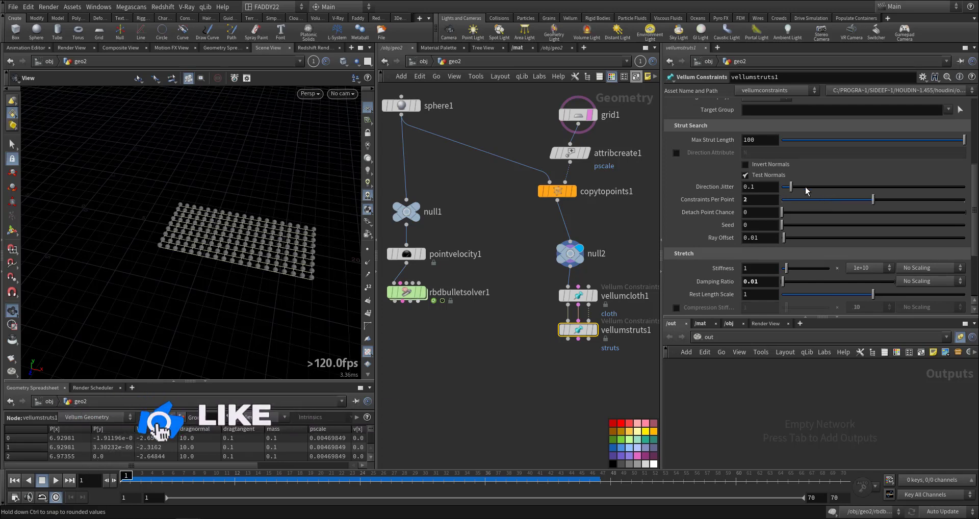
{"action": "left_click", "coordinate": [805, 188]}
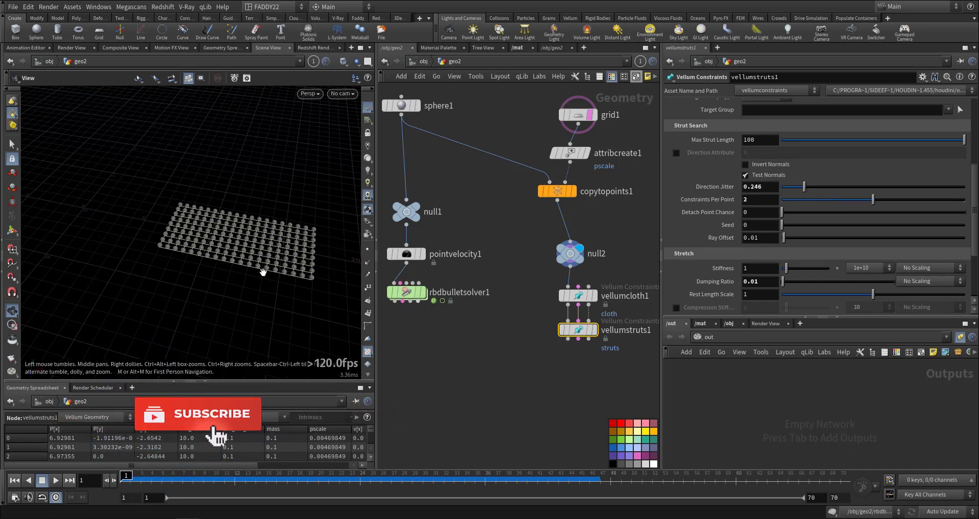
Display the Vellum struts node and examine the struts inside the small spheres in wireframe and shaded views
{"action": "scroll", "coordinate": [263, 271], "scroll_direction": "up", "scroll_amount": 10}
{"action": "key", "text": "w"}
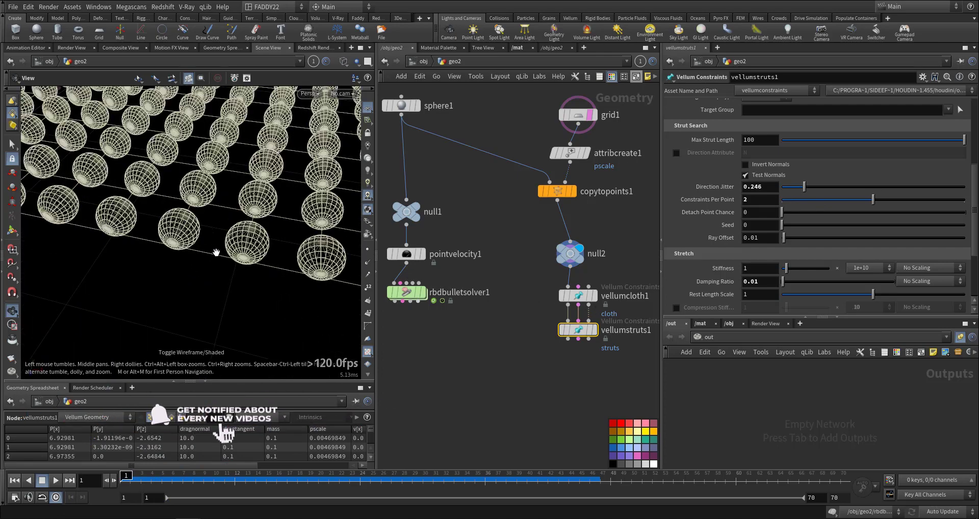
{"action": "left_click_drag", "start_coordinate": [216, 252], "coordinate": [240, 246]}
{"action": "mouse_move", "coordinate": [586, 334]}
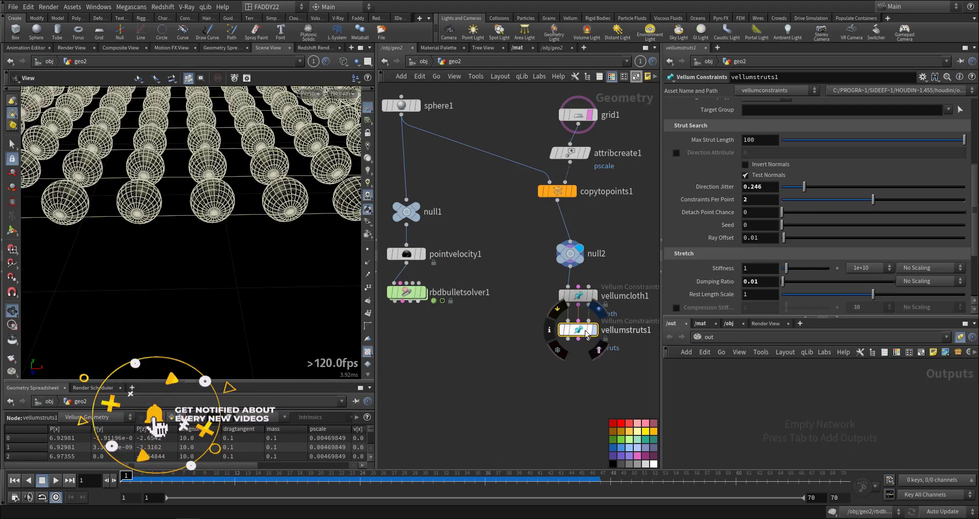
{"action": "left_click", "coordinate": [599, 310]}
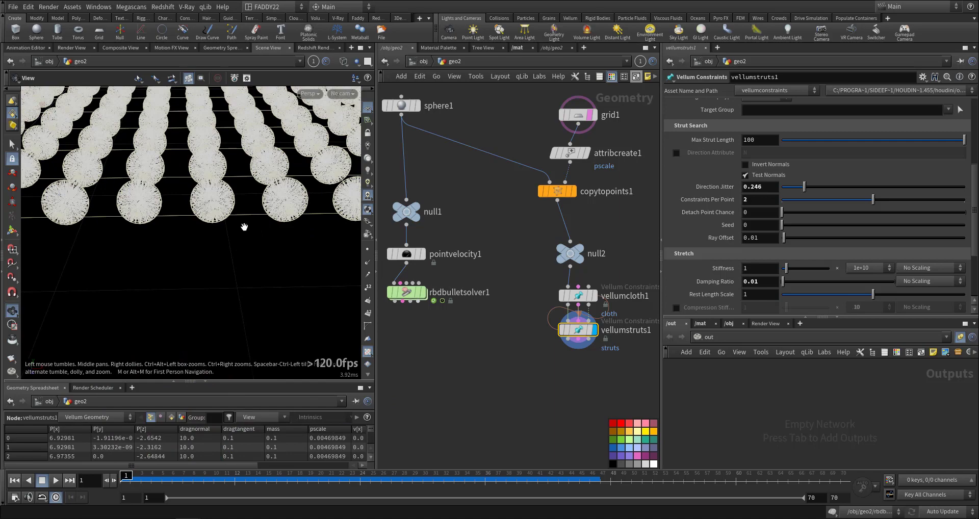
{"action": "mouse_move", "coordinate": [235, 228]}
{"action": "left_mouse_down"}
{"action": "mouse_move", "coordinate": [264, 213]}
{"action": "mouse_move", "coordinate": [245, 231]}
{"action": "left_mouse_up"}
{"action": "right_click_drag", "start_coordinate": [247, 229], "coordinate": [178, 251]}
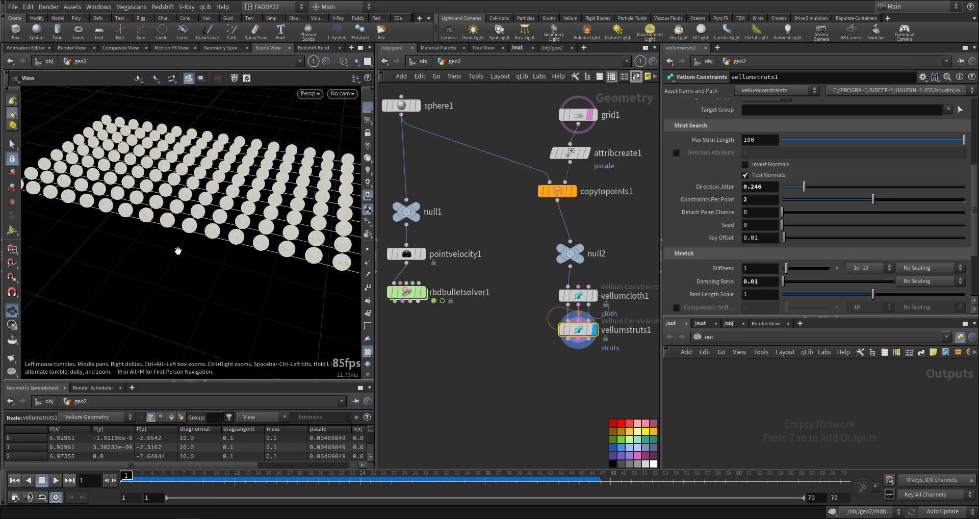
{"action": "left_click_drag", "start_coordinate": [178, 251], "coordinate": [168, 254]}
{"action": "key", "text": "w"}
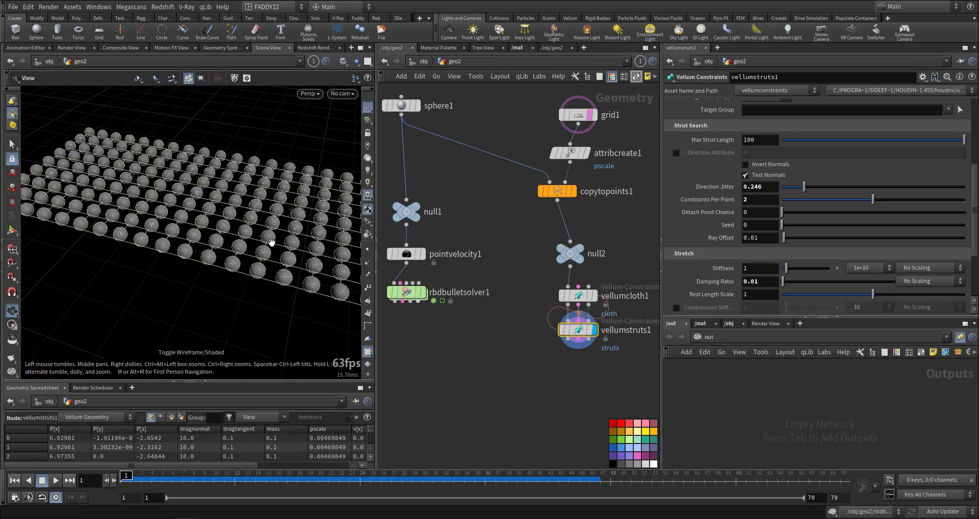
Add a Vellum Solver and wire the struts node's geometry and constraint outputs into its first two inputs
{"action": "middle_click_drag", "start_coordinate": [437, 380], "coordinate": [458, 343]}
{"action": "key", "text": "Tab"}
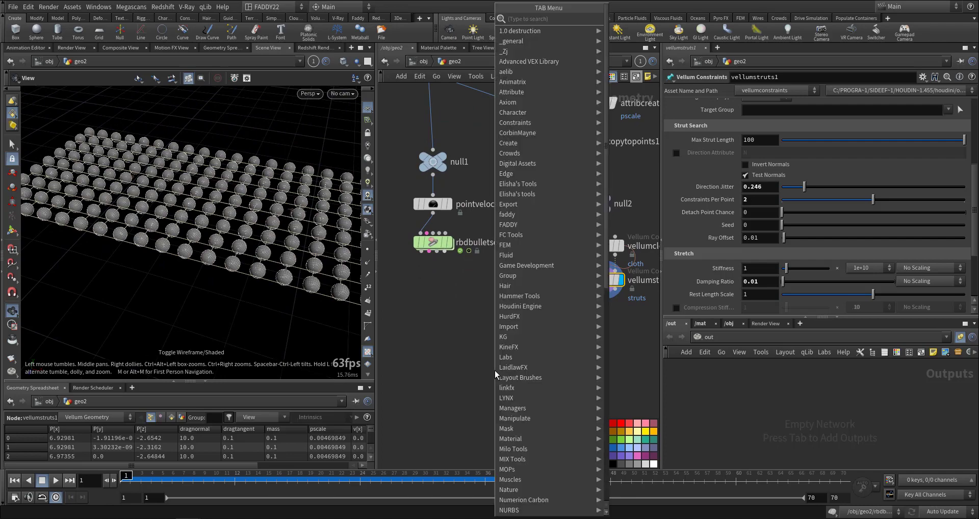
{"action": "type", "text": "veso"}
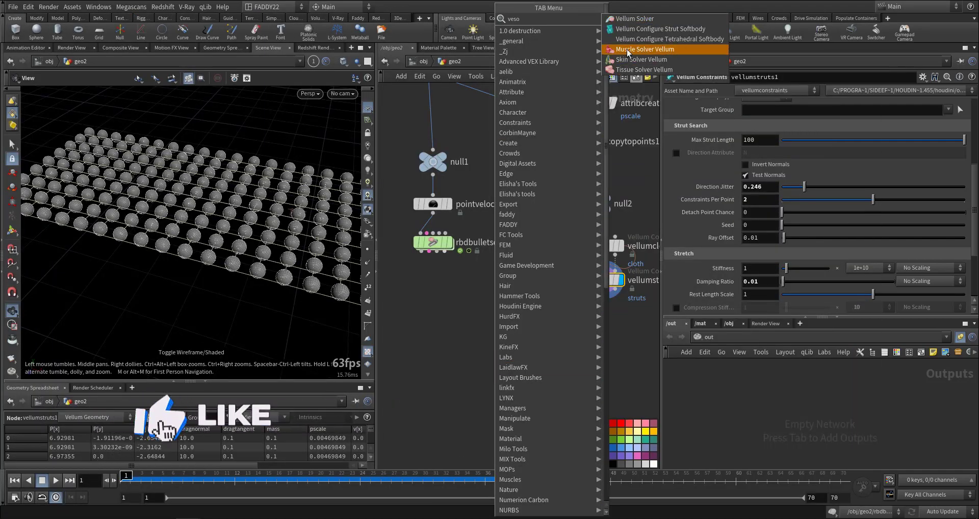
{"action": "left_click", "coordinate": [634, 19]}
{"action": "left_click", "coordinate": [505, 343]}
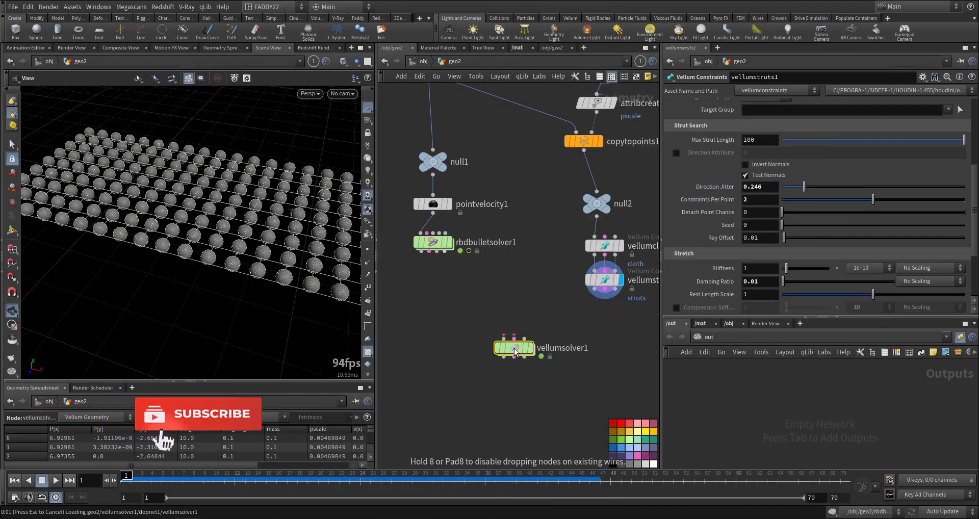
{"action": "left_click", "coordinate": [604, 294]}
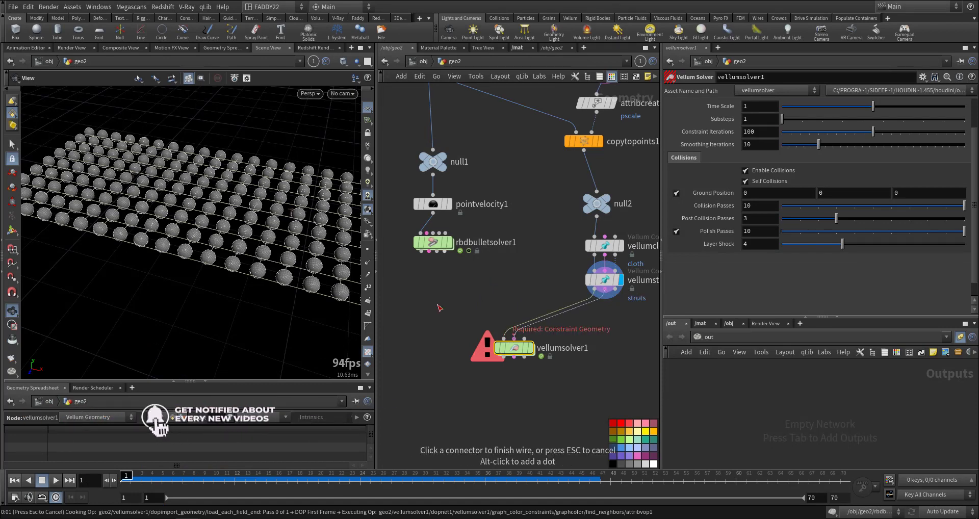
{"action": "left_click", "coordinate": [514, 337]}
Add a Null fed by the RBD bullet solver's first output and display the larger sphere's result
{"action": "key", "text": "Tab"}
{"action": "type", "text": "null"}
{"action": "key", "text": "Return"}
{"action": "left_click", "coordinate": [481, 343]}
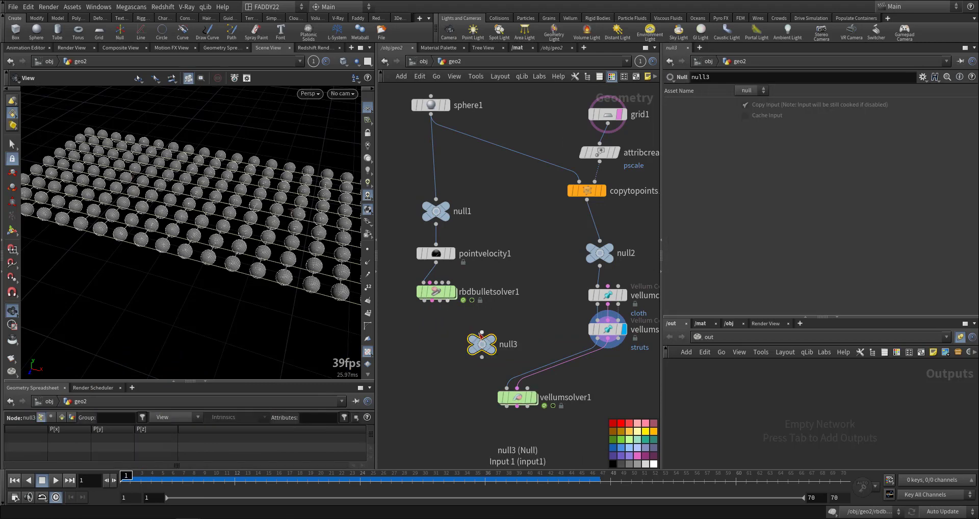
{"action": "left_click", "coordinate": [424, 302]}
{"action": "left_click", "coordinate": [489, 345]}
{"action": "left_click", "coordinate": [491, 346]}
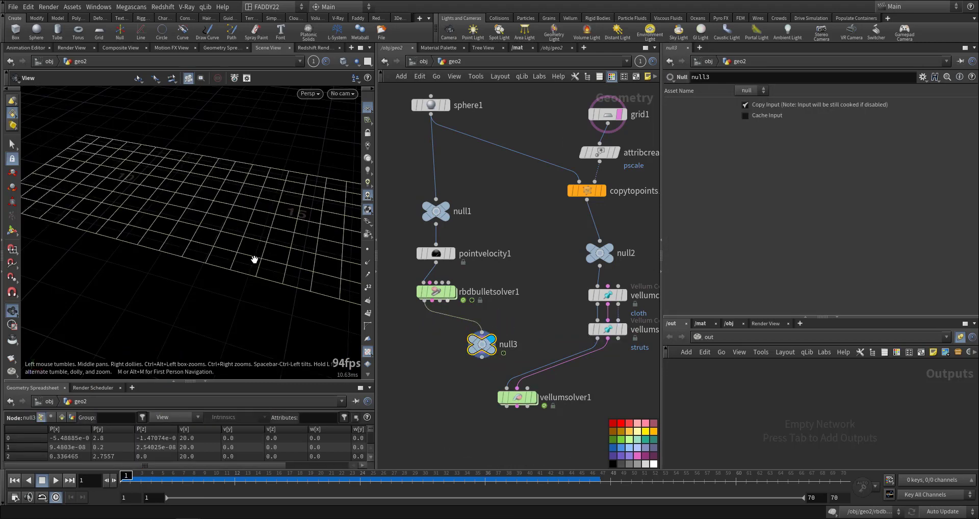
{"action": "right_click_drag", "start_coordinate": [258, 258], "coordinate": [194, 277]}
{"action": "left_click_drag", "start_coordinate": [195, 278], "coordinate": [234, 280]}
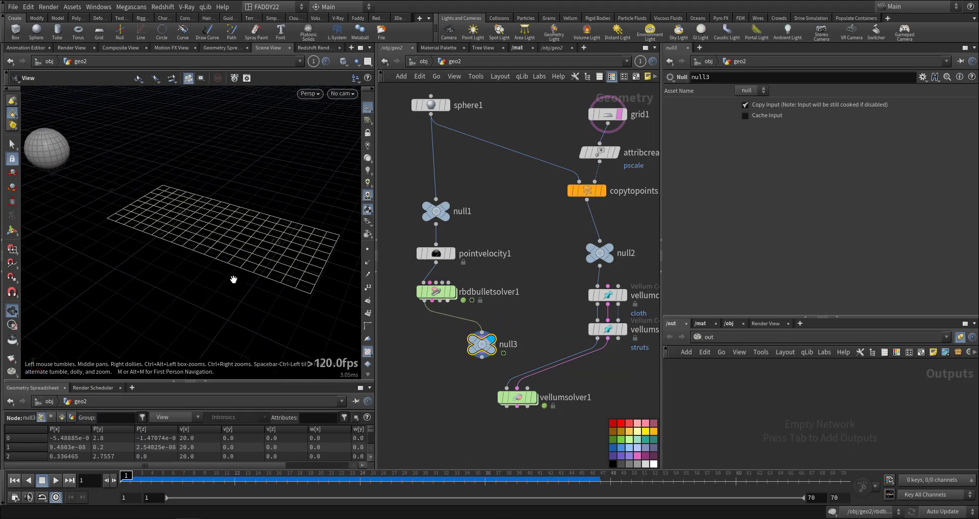
Insert a Color node between the RBD bullet solver and its output Null, with the color set to blue (0, 0.5, 1)
{"action": "key", "text": "Tab"}
{"action": "type", "text": "color"}
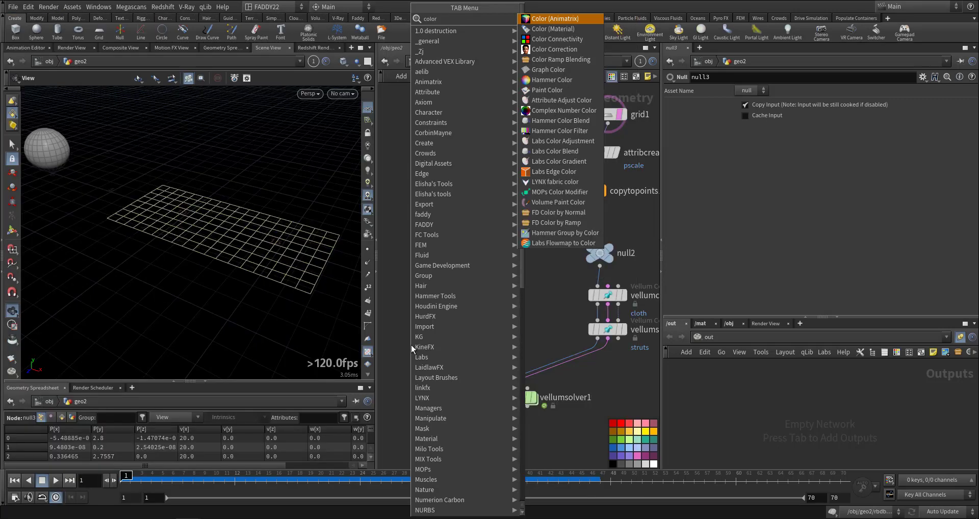
{"action": "left_click", "coordinate": [545, 31]}
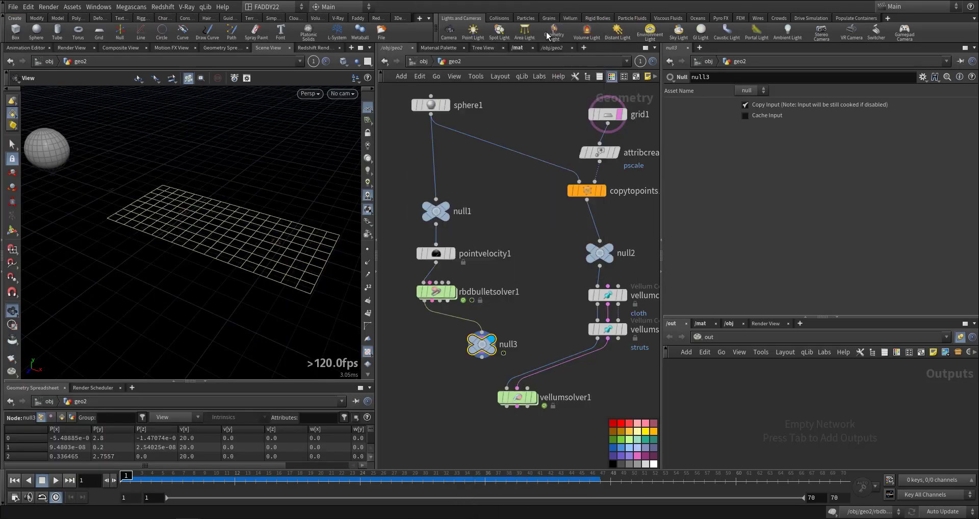
{"action": "left_click", "coordinate": [443, 324]}
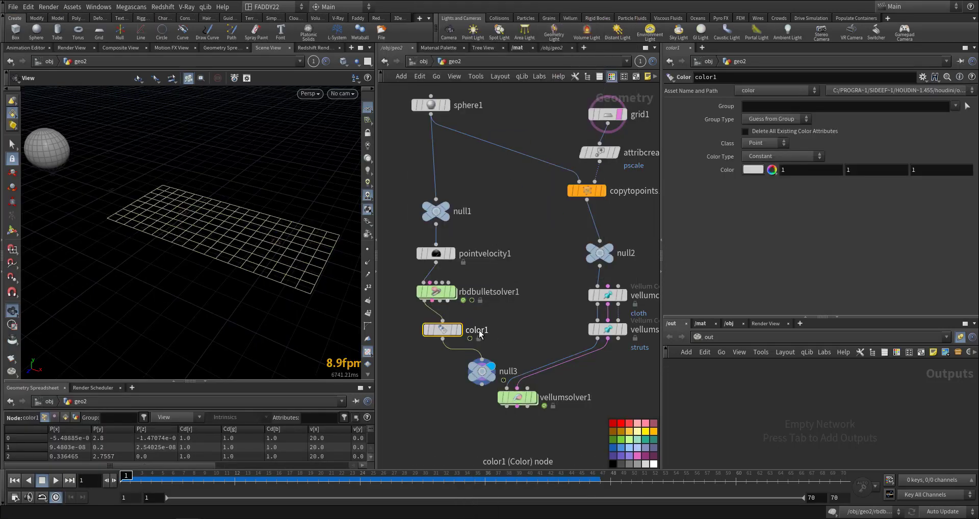
{"action": "left_click", "coordinate": [771, 170]}
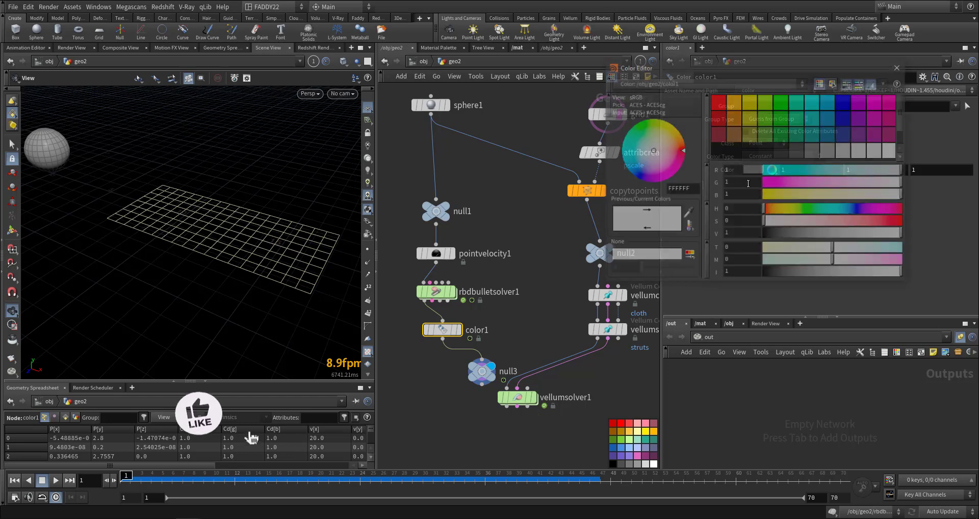
{"action": "left_click", "coordinate": [829, 103]}
{"action": "left_click", "coordinate": [899, 66]}
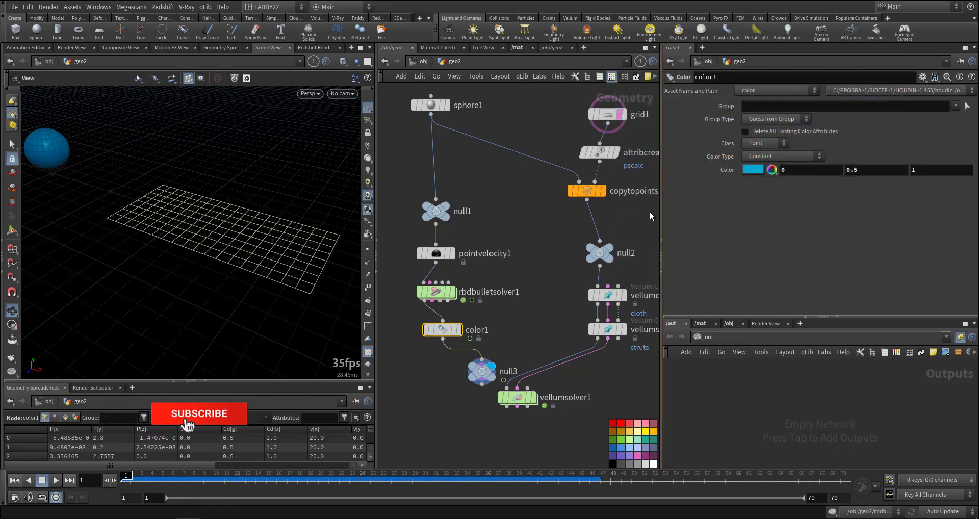
Insert a Color node between copytopoints1 and null2, with the color set to dark purple (0.3, 0.075, 0.3)
{"action": "middle_click_drag", "start_coordinate": [553, 312], "coordinate": [523, 314]}
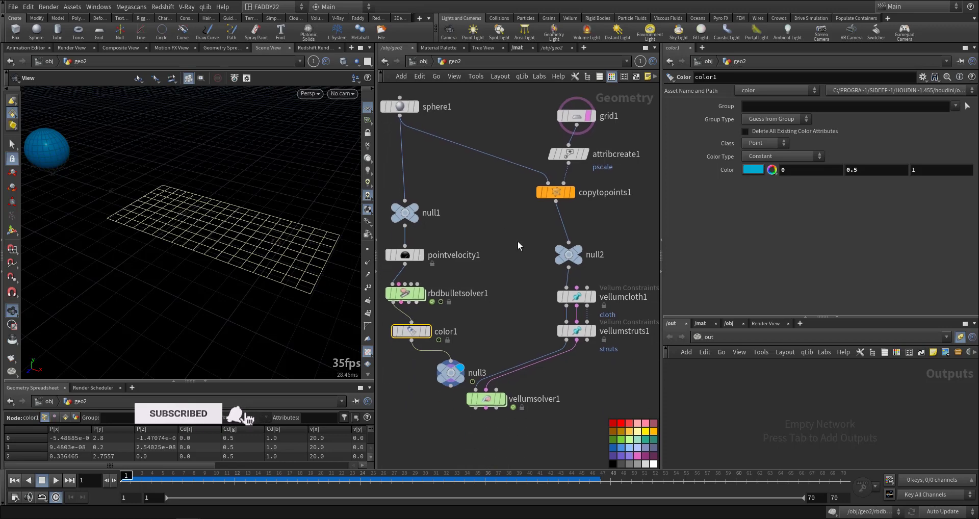
{"action": "key", "text": "Tab"}
{"action": "type", "text": "colo"}
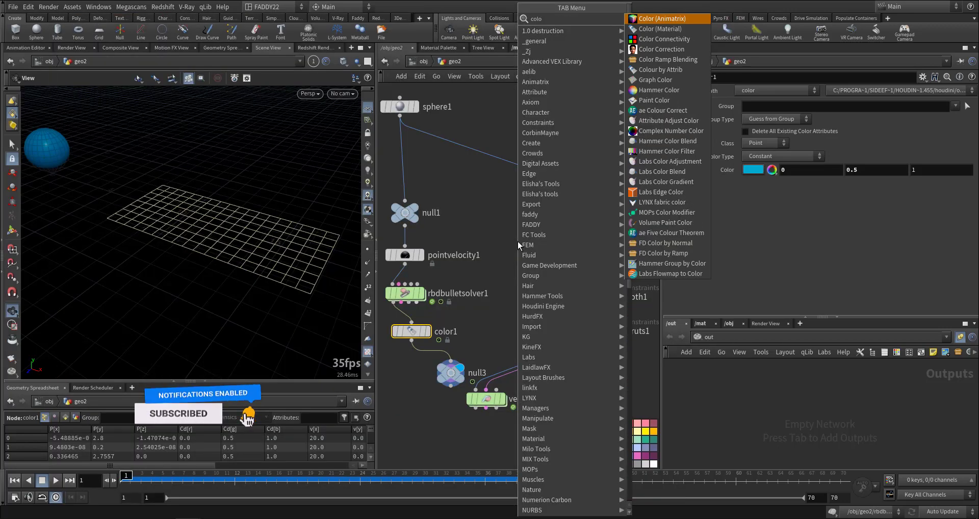
{"action": "left_click", "coordinate": [661, 30]}
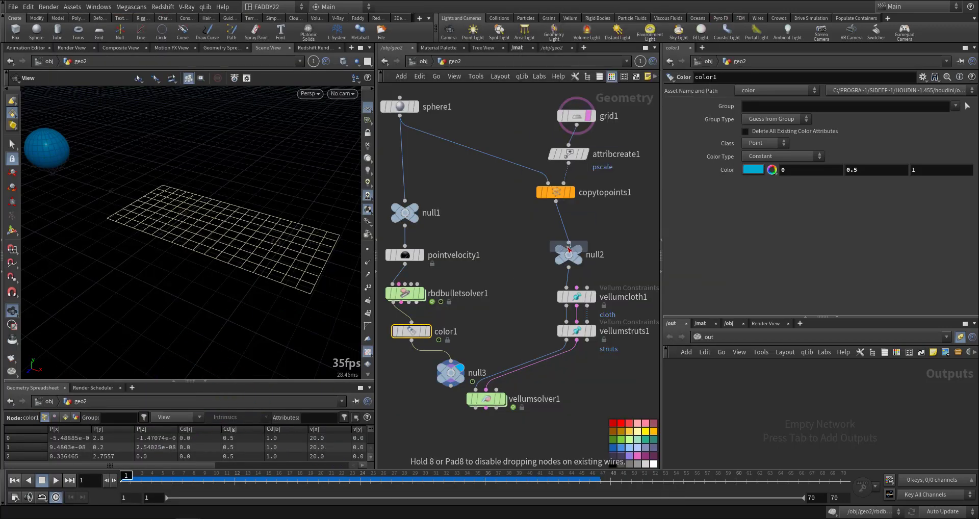
{"action": "left_click", "coordinate": [565, 225]}
{"action": "left_click", "coordinate": [762, 169]}
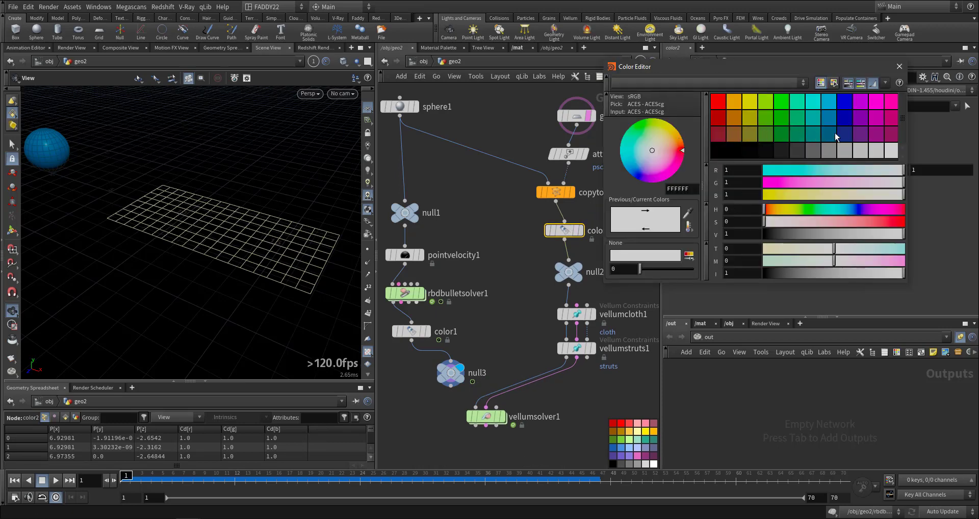
{"action": "left_click", "coordinate": [878, 134]}
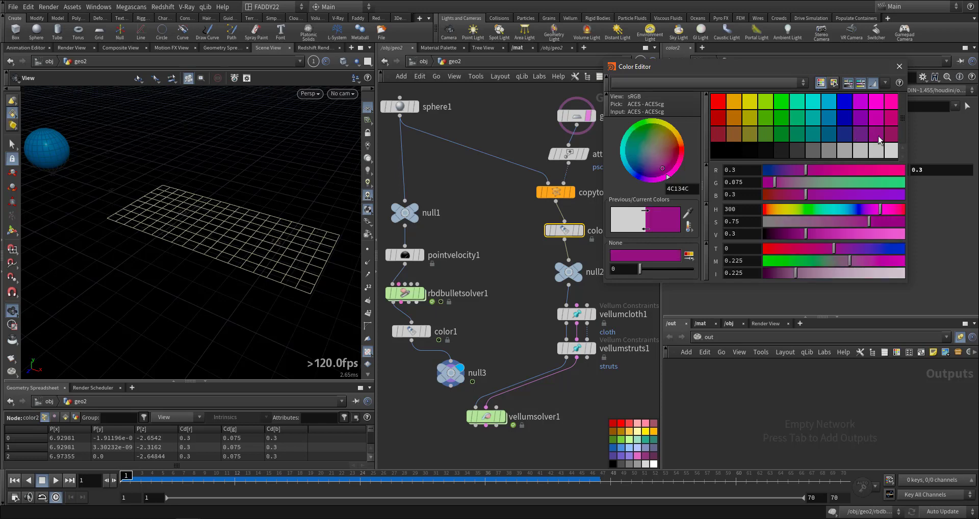
{"action": "left_click", "coordinate": [904, 69]}
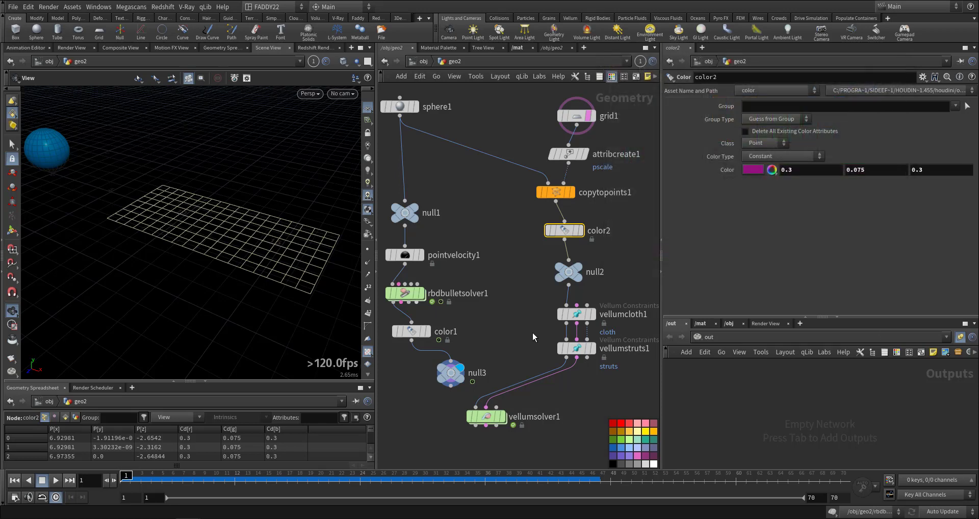
Display null2 and set the small spheres' color to bright magenta (1, 0, 1)
{"action": "left_click", "coordinate": [580, 269]}
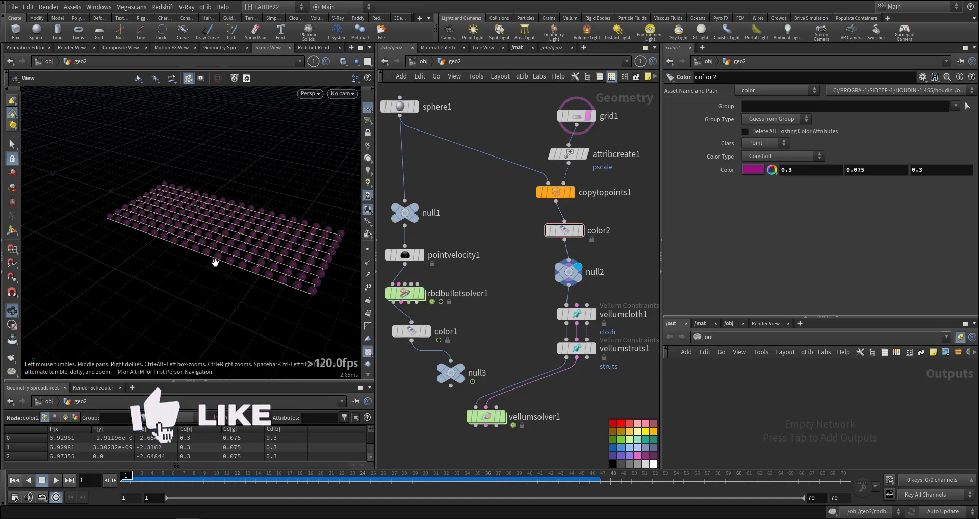
{"action": "right_click_drag", "start_coordinate": [215, 263], "coordinate": [283, 254]}
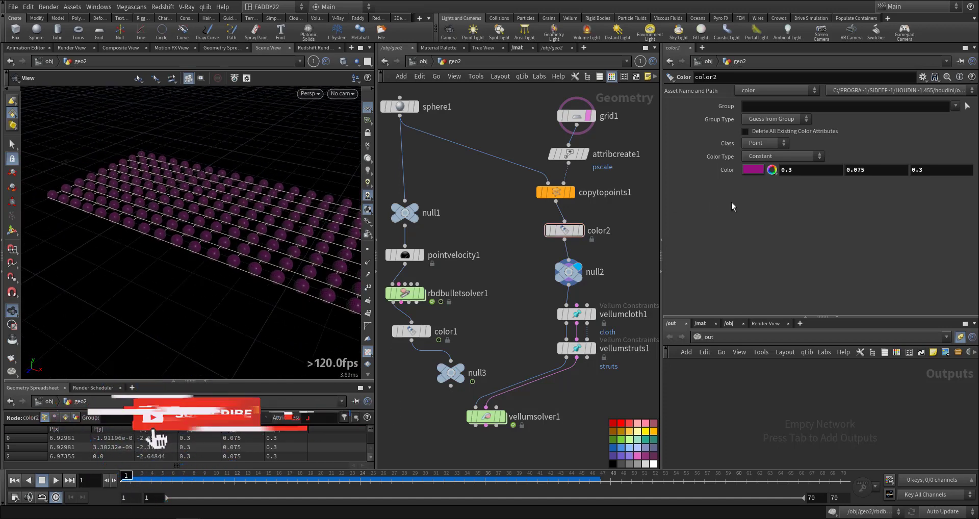
{"action": "left_click", "coordinate": [754, 170]}
{"action": "left_click", "coordinate": [880, 103]}
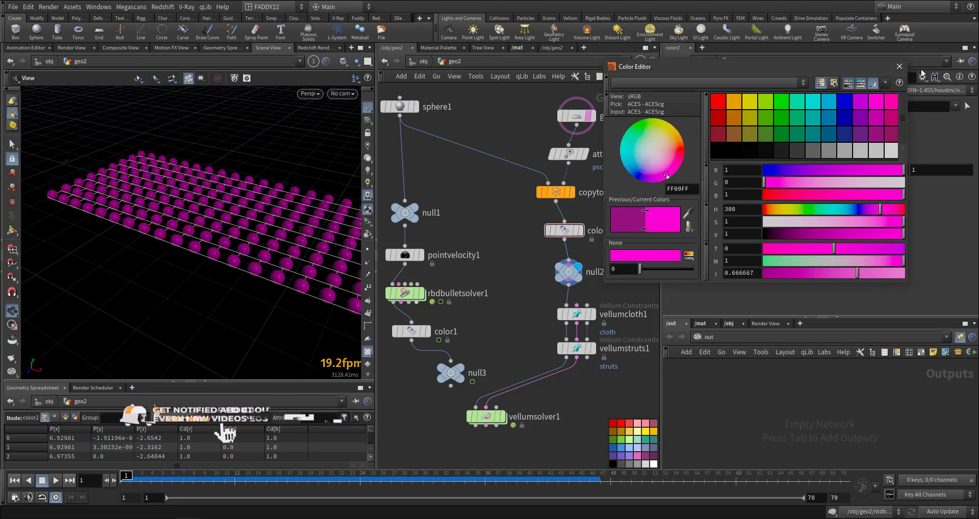
{"action": "left_click", "coordinate": [900, 67]}
Rearrange the network by placing null3 under color1 and moving the Vellum constraint and solver nodes further below null2
{"action": "middle_click_drag", "start_coordinate": [500, 339], "coordinate": [548, 287]}
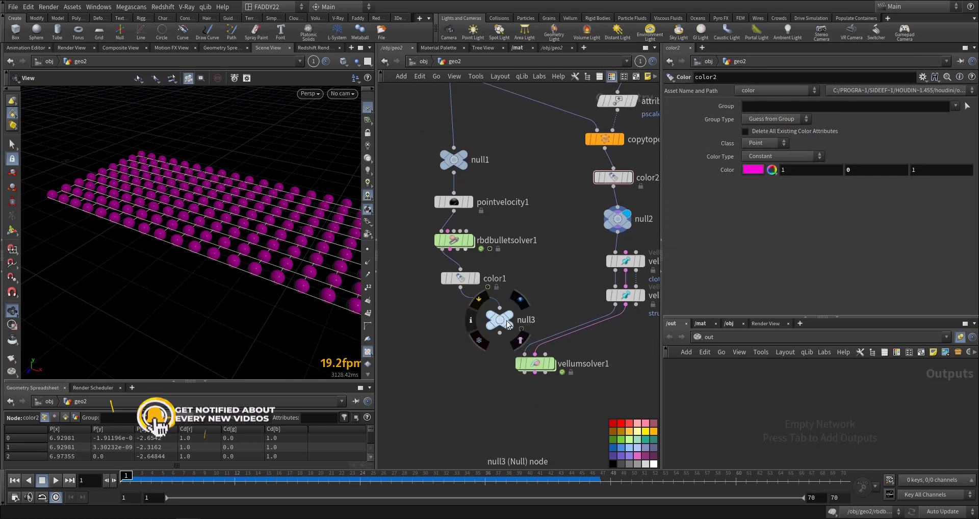
{"action": "left_click_drag", "start_coordinate": [499, 320], "coordinate": [465, 317]}
{"action": "middle_click_drag", "start_coordinate": [601, 347], "coordinate": [545, 303]}
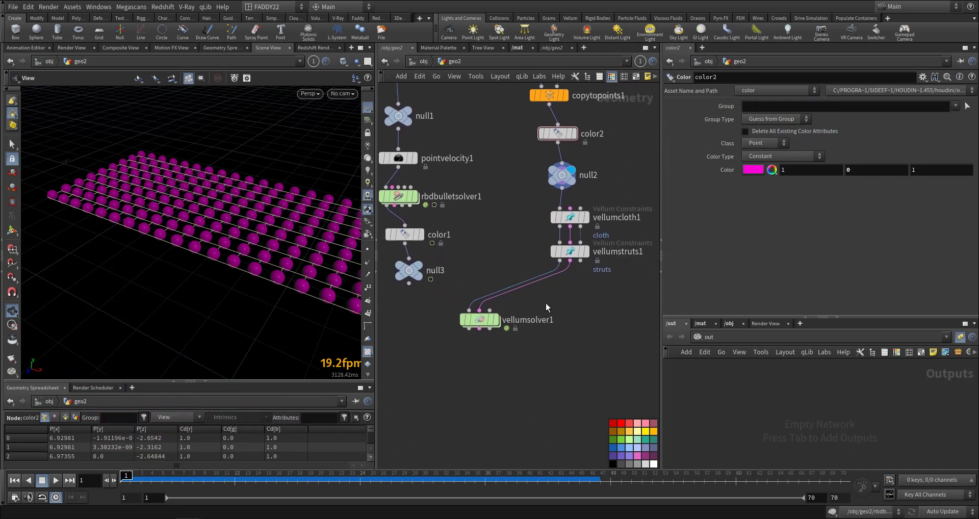
{"action": "left_click_drag", "start_coordinate": [477, 323], "coordinate": [558, 287]}
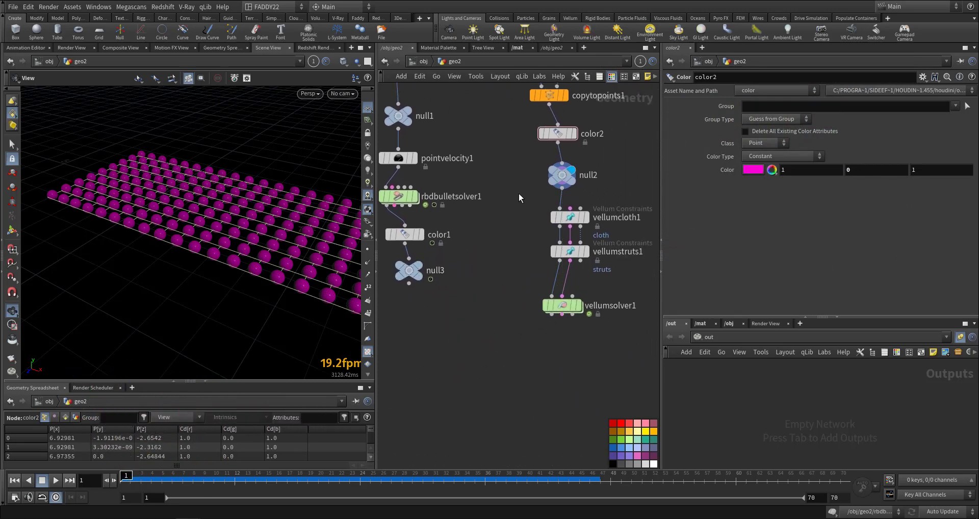
{"action": "left_click_drag", "start_coordinate": [518, 198], "coordinate": [598, 354]}
{"action": "left_click_drag", "start_coordinate": [576, 208], "coordinate": [572, 346]}
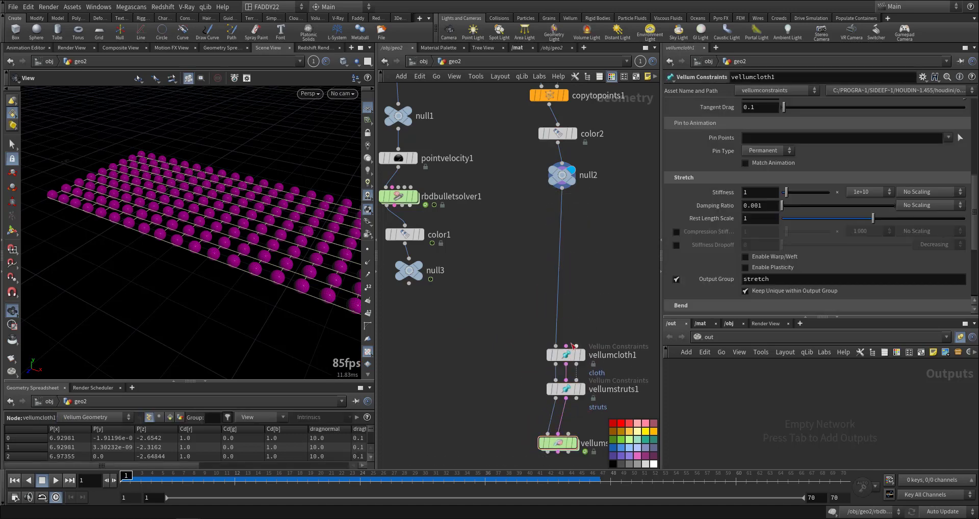
Connect null3 to the third input of vellumcloth1 so the larger sphere feeds in as collision geometry
{"action": "left_click", "coordinate": [576, 346]}
{"action": "left_click", "coordinate": [409, 283]}
{"action": "middle_click_drag", "start_coordinate": [468, 369], "coordinate": [460, 230]}
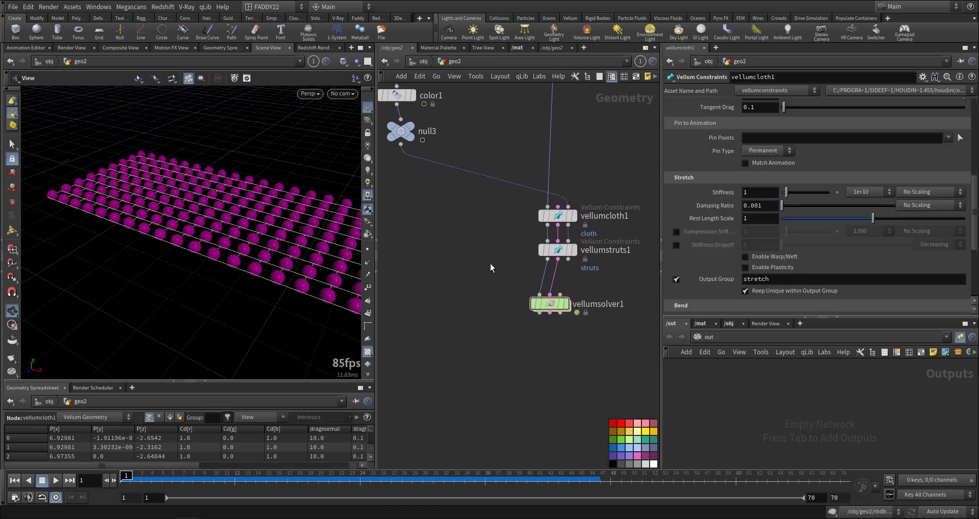
Display the Vellum solver's output and widen the scene viewport to frame the grid of spheres
{"action": "left_click", "coordinate": [567, 303]}
{"action": "left_click_drag", "start_coordinate": [282, 249], "coordinate": [245, 258]}
{"action": "left_click", "coordinate": [573, 329]}
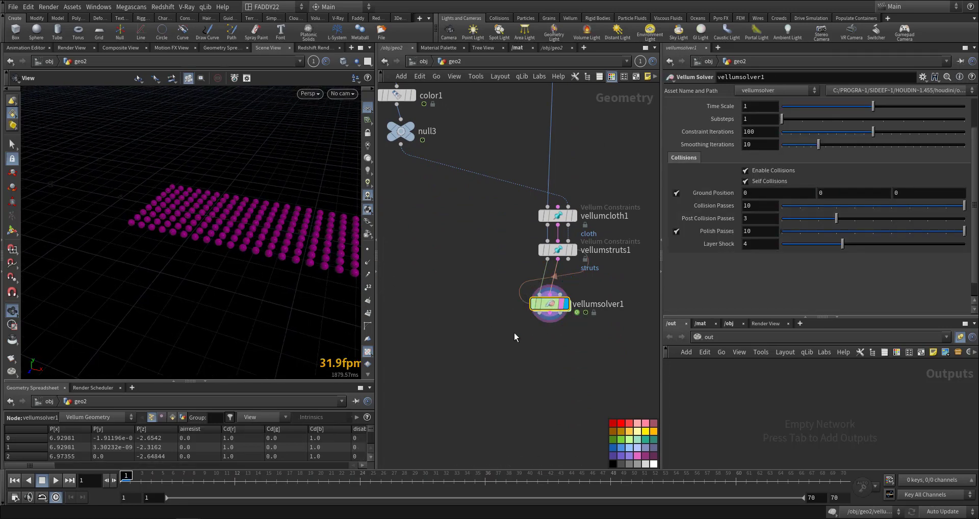
{"action": "left_click", "coordinate": [571, 324]}
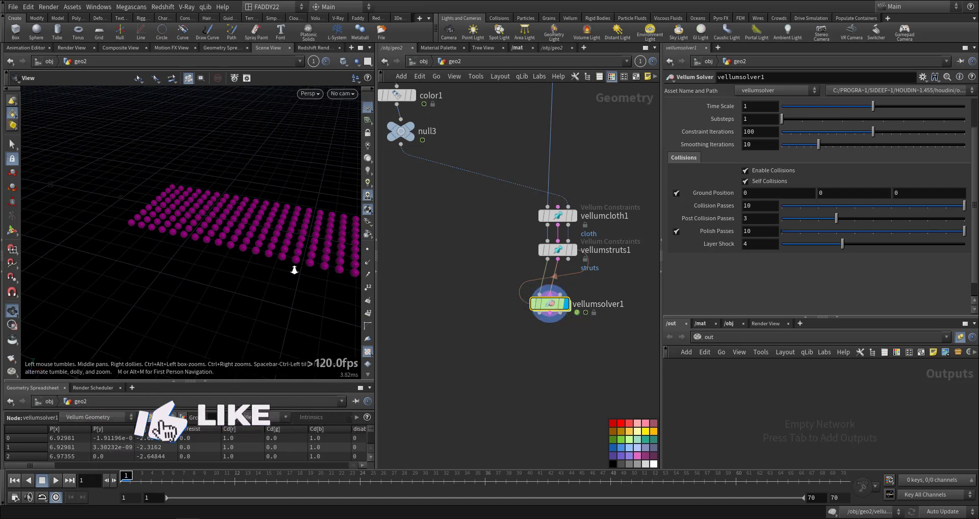
{"action": "scroll", "coordinate": [295, 265], "scroll_direction": "down", "scroll_amount": 2}
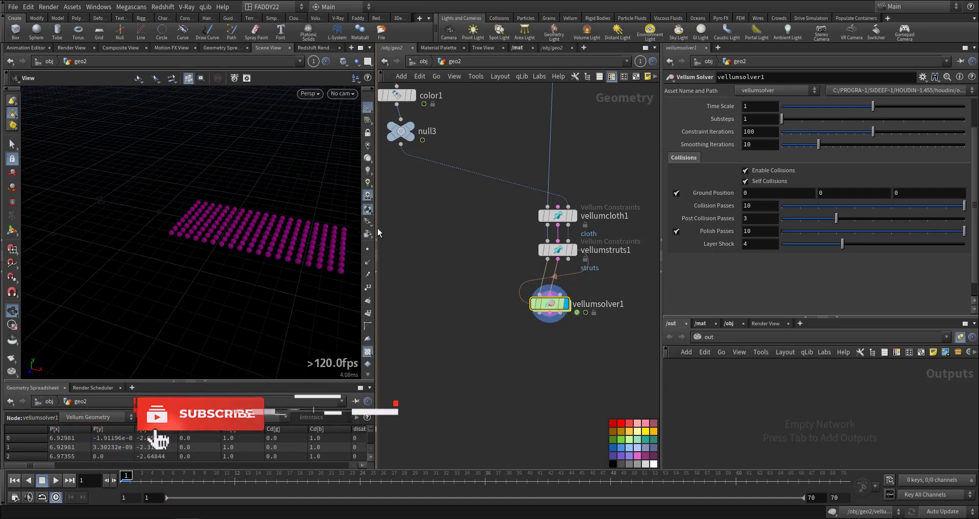
{"action": "left_click_drag", "start_coordinate": [376, 228], "coordinate": [440, 239]}
{"action": "left_click_drag", "start_coordinate": [363, 228], "coordinate": [297, 232]}
Merge null3 with the Vellum solver output, display the merge and play the simulation
{"action": "key", "text": "Tab"}
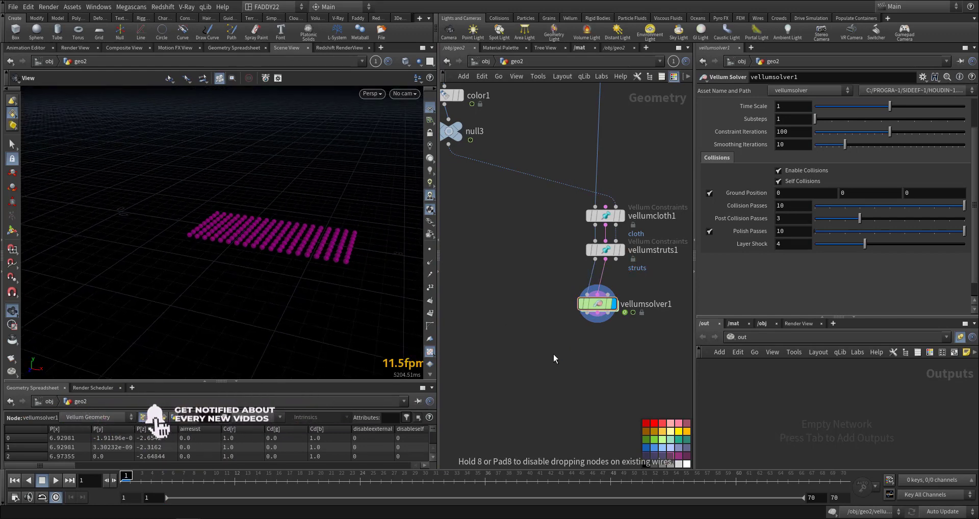
{"action": "left_click", "coordinate": [553, 353]}
{"action": "left_click", "coordinate": [553, 342]}
{"action": "left_click", "coordinate": [448, 145]}
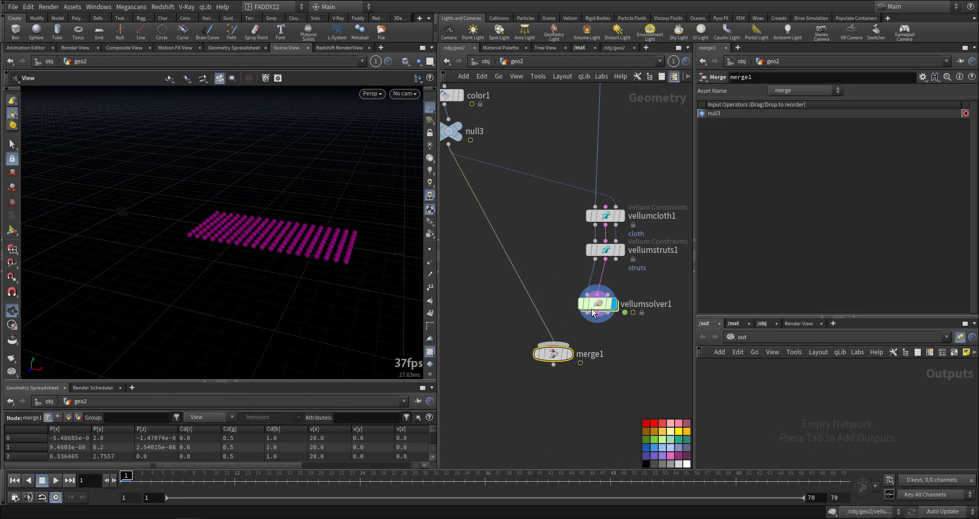
{"action": "left_click", "coordinate": [567, 351]}
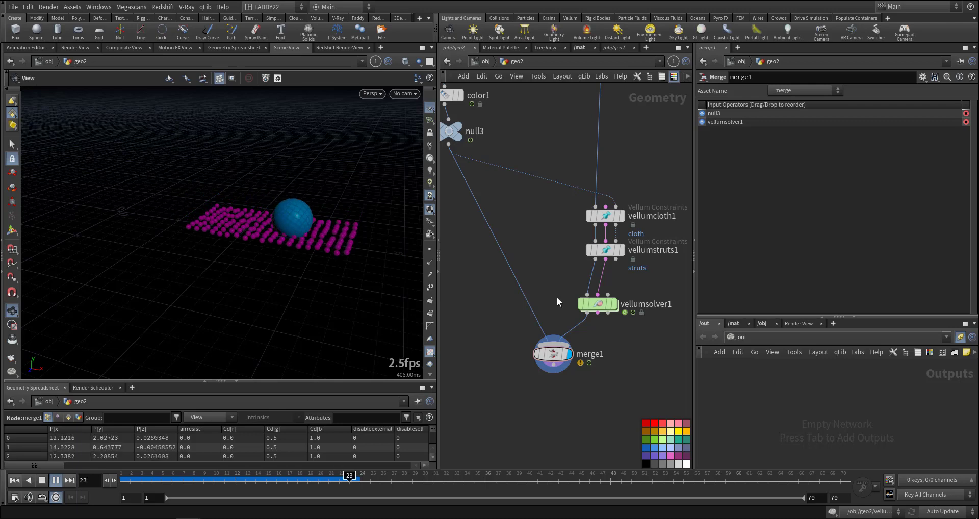
Return to frame 1, display null2 in the front view and set grid1's vertical centre to 0.175
{"action": "key", "text": "ctrl+Up"}
{"action": "middle_click_drag", "start_coordinate": [650, 113], "coordinate": [610, 403]}
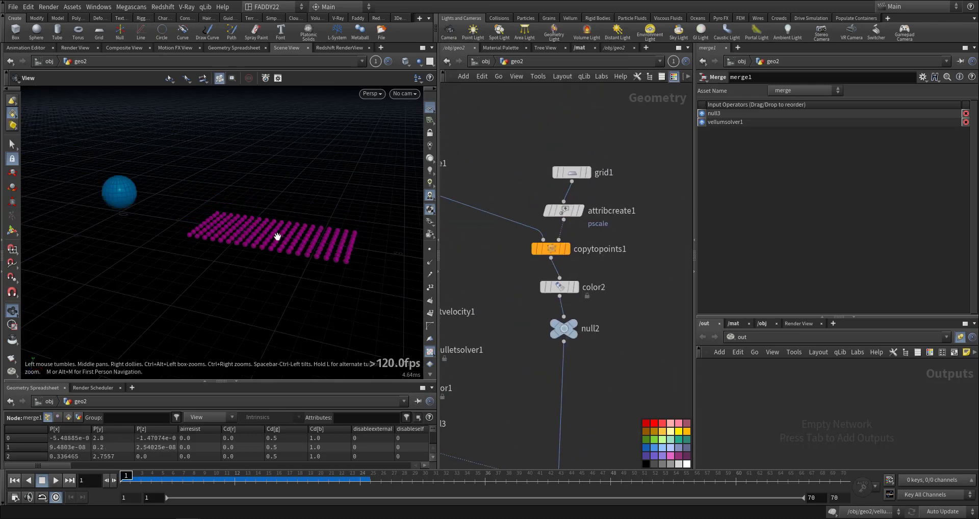
{"action": "key", "text": "space+2"}
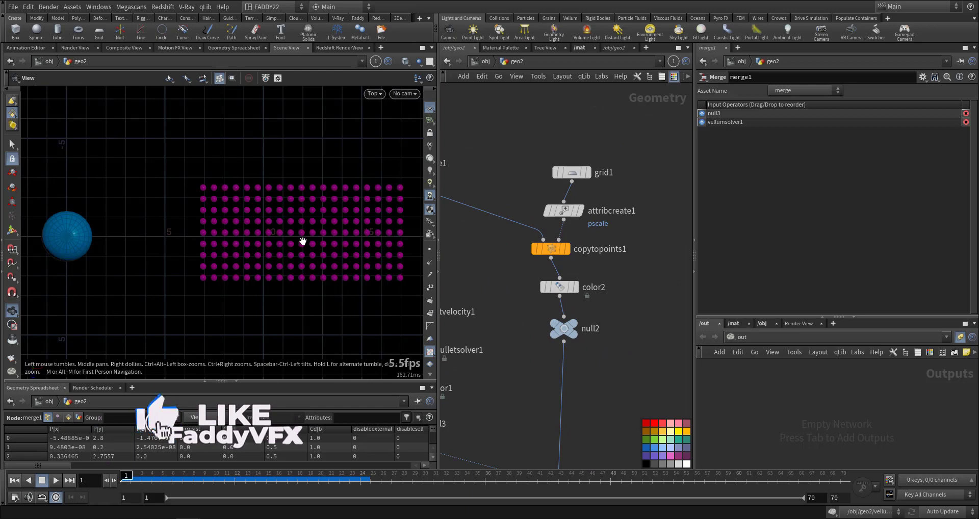
{"action": "key", "text": "space+3"}
{"action": "scroll", "coordinate": [306, 252], "scroll_direction": "up", "scroll_amount": 5}
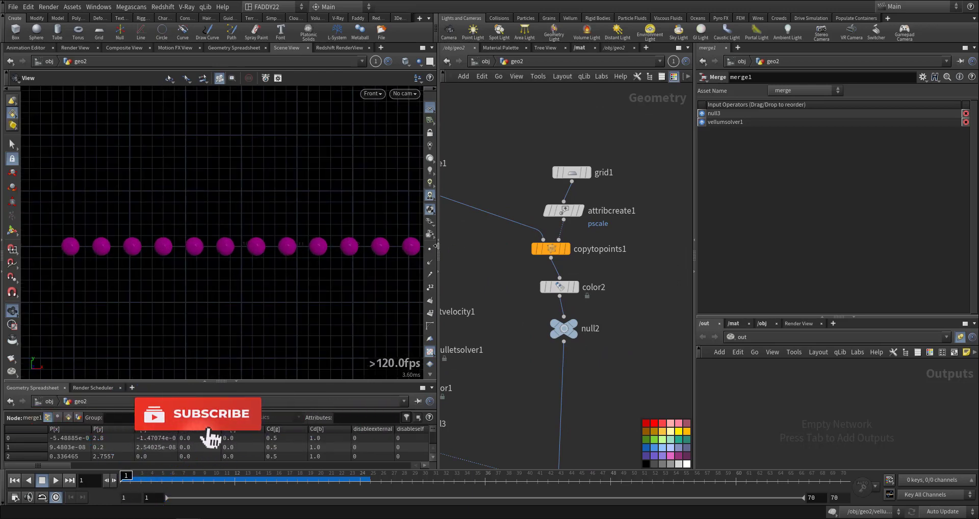
{"action": "left_click", "coordinate": [572, 172]}
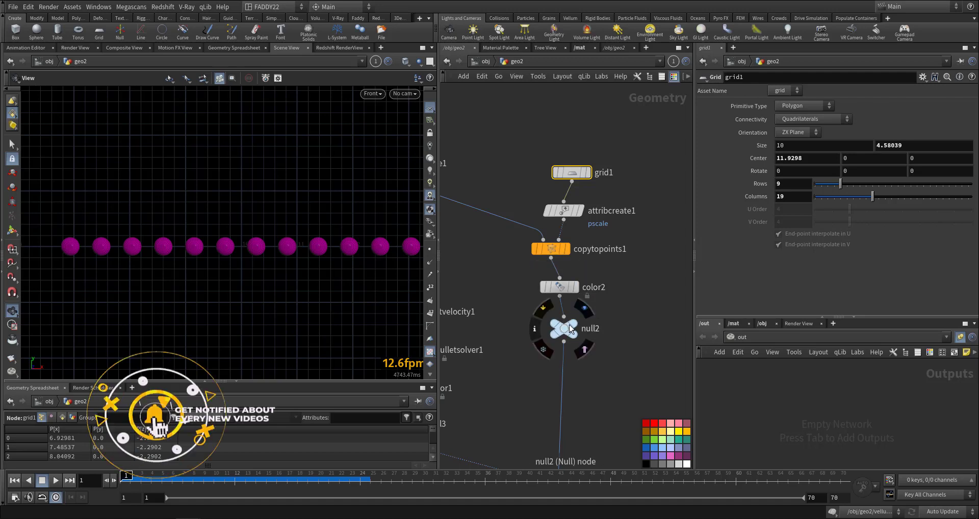
{"action": "left_click", "coordinate": [585, 307]}
{"action": "middle_click_drag", "start_coordinate": [845, 156], "coordinate": [877, 158]}
{"action": "scroll", "coordinate": [251, 246], "scroll_direction": "up", "scroll_amount": 5}
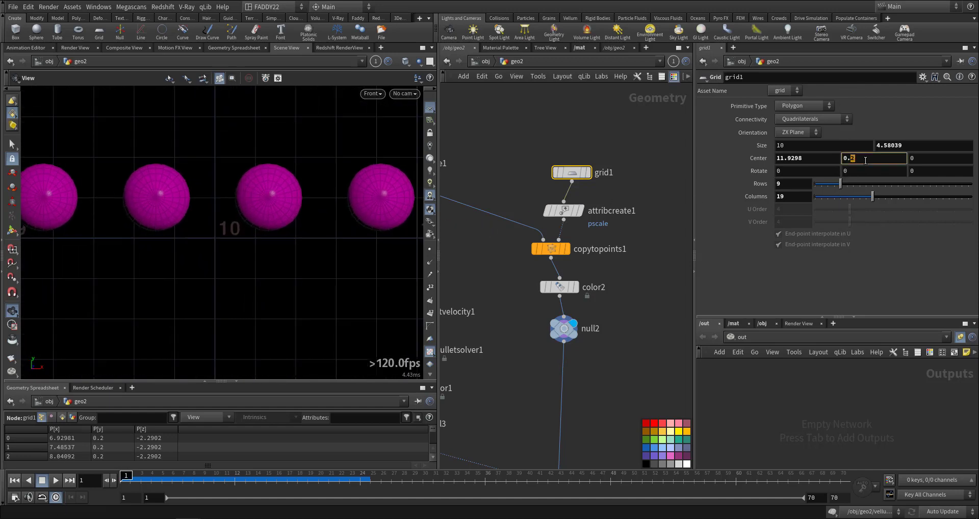
{"action": "key", "text": "Return"}
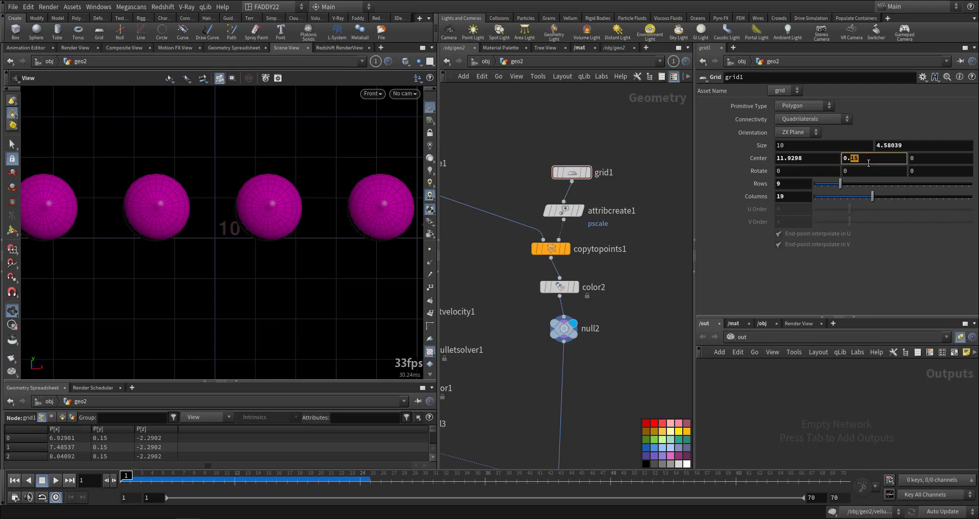
{"action": "key", "text": "Return"}
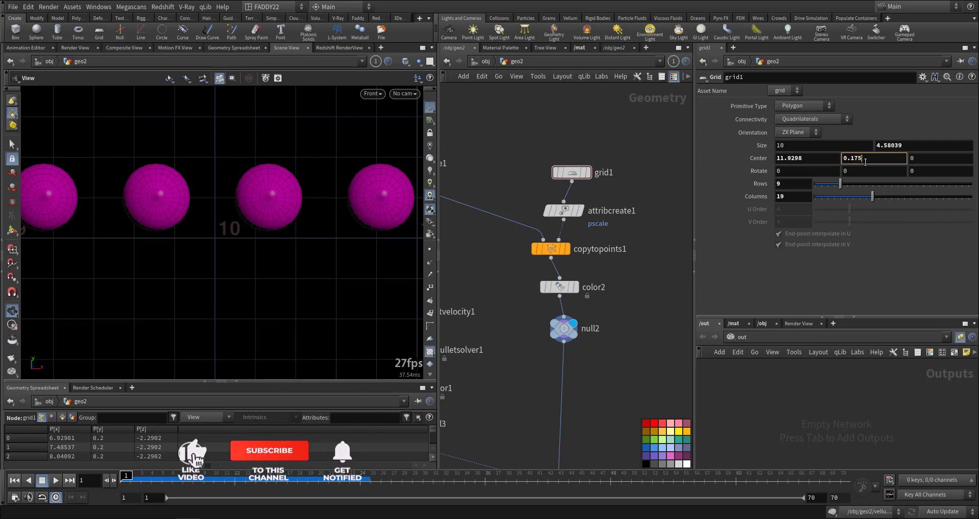
{"action": "key", "text": "Return"}
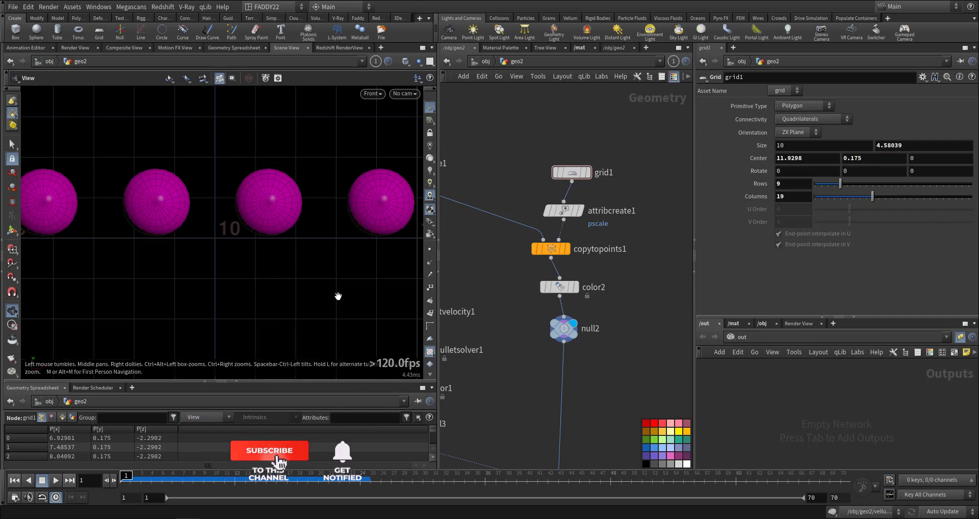
Display merge1 in the perspective view and play the simulation, examining the contact between the large and small spheres up close
{"action": "key", "text": "space+1"}
{"action": "key", "text": "h"}
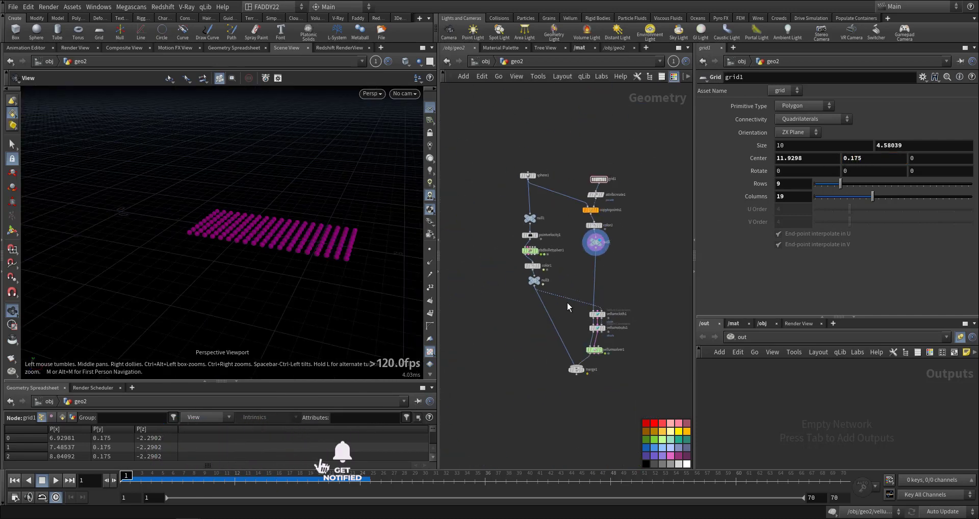
{"action": "scroll", "coordinate": [584, 371], "scroll_direction": "up", "scroll_amount": 4}
{"action": "left_click", "coordinate": [567, 363]}
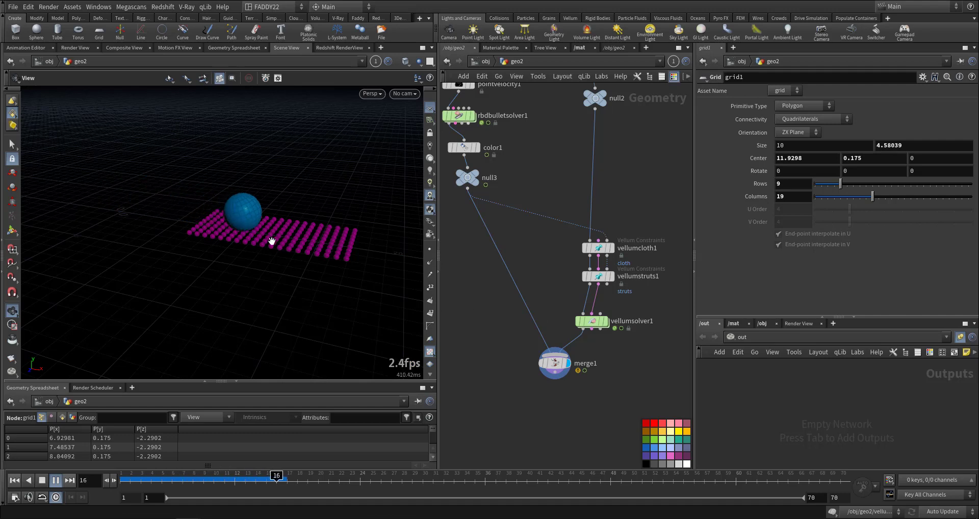
{"action": "right_click_drag", "start_coordinate": [271, 242], "coordinate": [492, 262]}
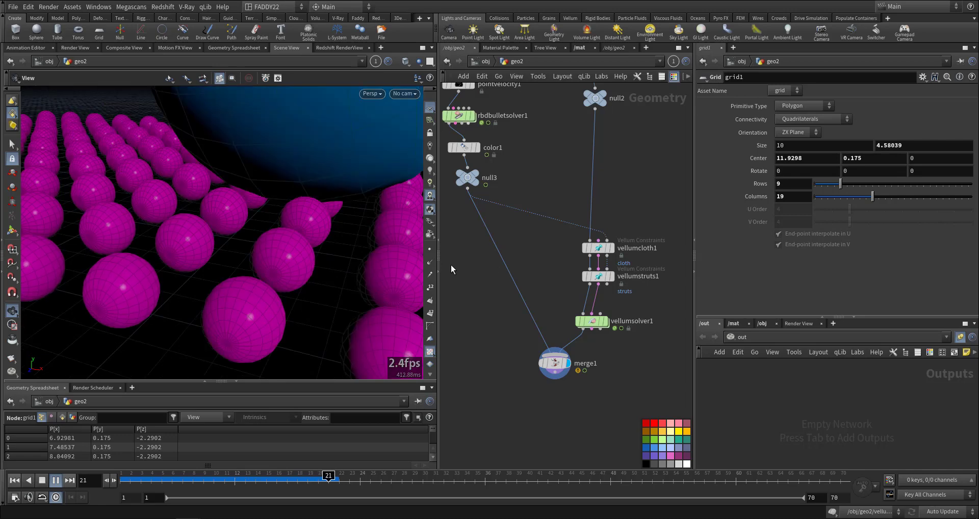
{"action": "key", "text": "Up"}
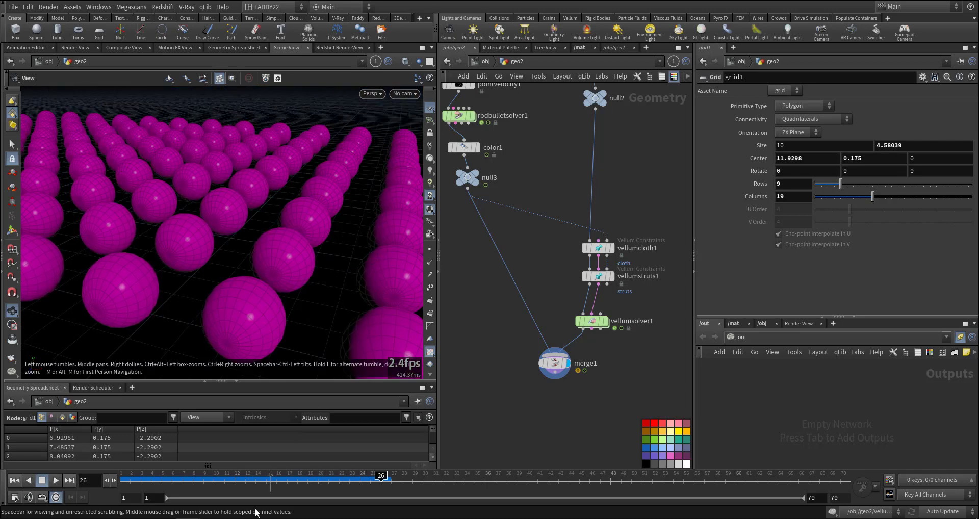
Scrub through the simulated frames to inspect the collision, checking it with the wireframe toggled, and return to frame 1
{"action": "left_click", "coordinate": [287, 481]}
{"action": "mouse_move", "coordinate": [186, 262]}
{"action": "left_mouse_down"}
{"action": "mouse_move", "coordinate": [184, 254]}
{"action": "mouse_move", "coordinate": [311, 262]}
{"action": "mouse_move", "coordinate": [284, 246]}
{"action": "mouse_move", "coordinate": [251, 247]}
{"action": "mouse_move", "coordinate": [256, 279]}
{"action": "mouse_move", "coordinate": [316, 246]}
{"action": "mouse_move", "coordinate": [148, 277]}
{"action": "mouse_move", "coordinate": [306, 284]}
{"action": "mouse_move", "coordinate": [245, 287]}
{"action": "left_mouse_up"}
{"action": "key", "text": "w"}
{"action": "key", "text": "w"}
{"action": "left_click_drag", "start_coordinate": [248, 480], "coordinate": [122, 479]}
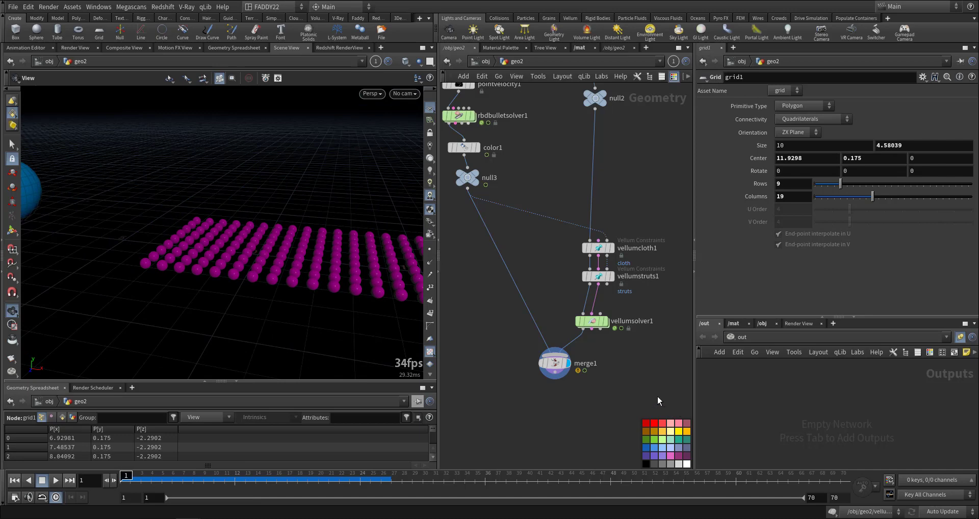
Open the forces network inside vellumsolver1 and place a Vellum Constraints node above the FORCE output
{"action": "middle_click_drag", "start_coordinate": [617, 370], "coordinate": [589, 406]}
{"action": "double_click", "coordinate": [565, 357]}
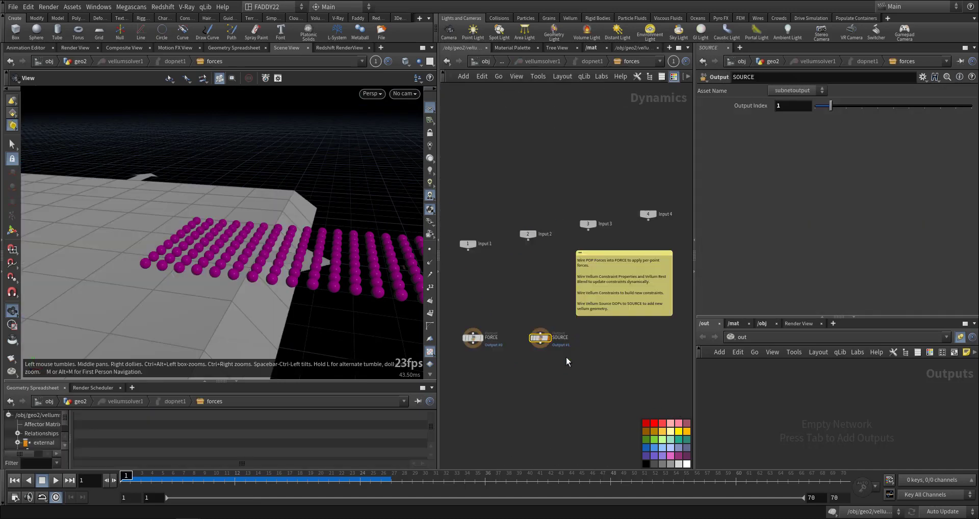
{"action": "middle_click_drag", "start_coordinate": [518, 309], "coordinate": [592, 322]}
{"action": "key", "text": "Tab"}
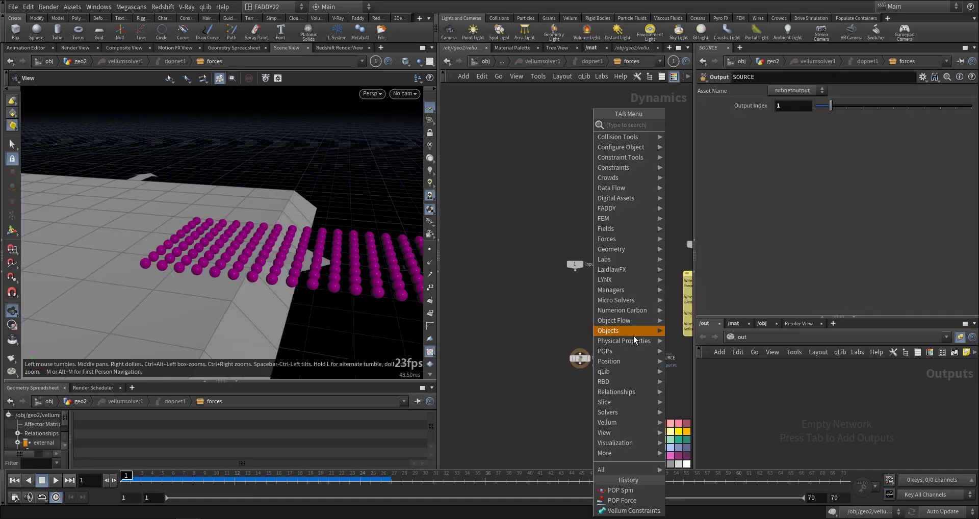
{"action": "mouse_move", "coordinate": [647, 423]}
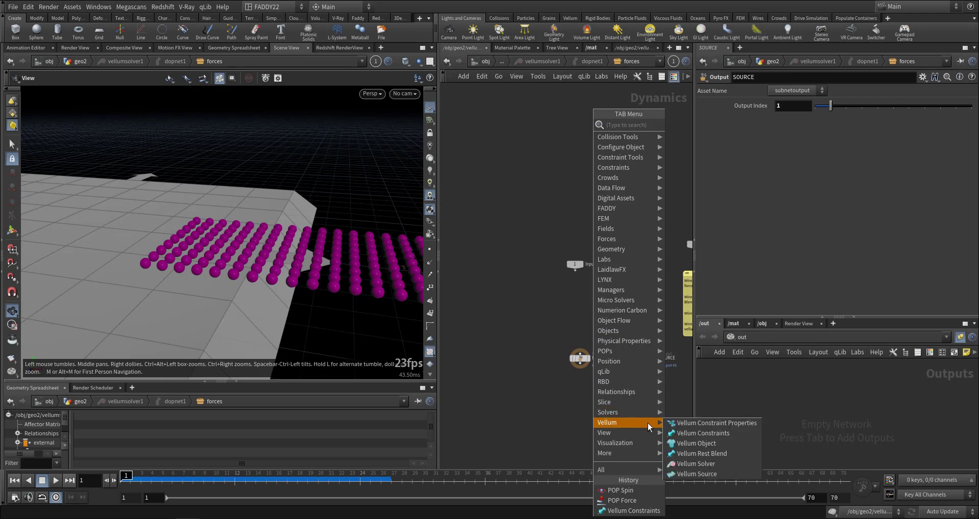
{"action": "left_click", "coordinate": [742, 432]}
{"action": "left_click", "coordinate": [581, 313]}
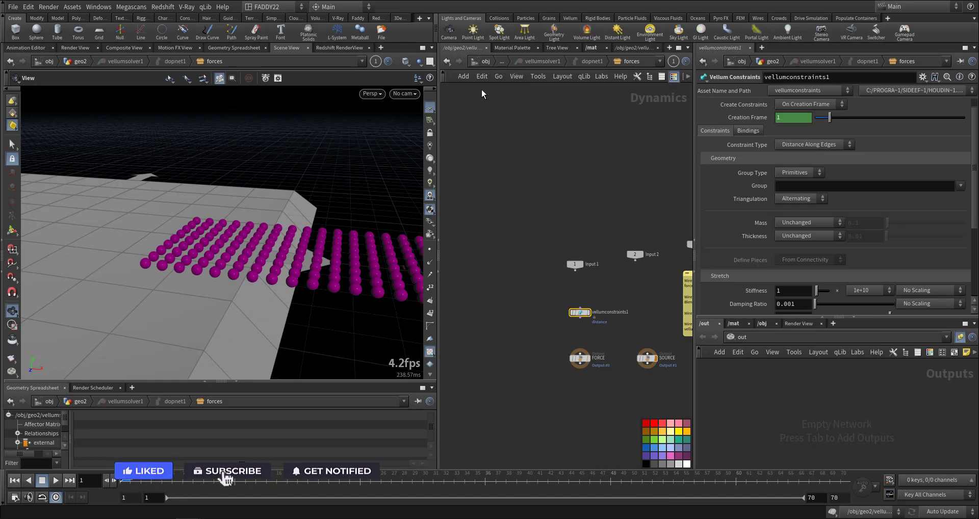
Back in the geo2 network, insert one Group node between color1 and null3 and another between null2 and vellumcloth1
{"action": "key", "text": "u"}
{"action": "key", "text": "u"}
{"action": "key", "text": "u"}
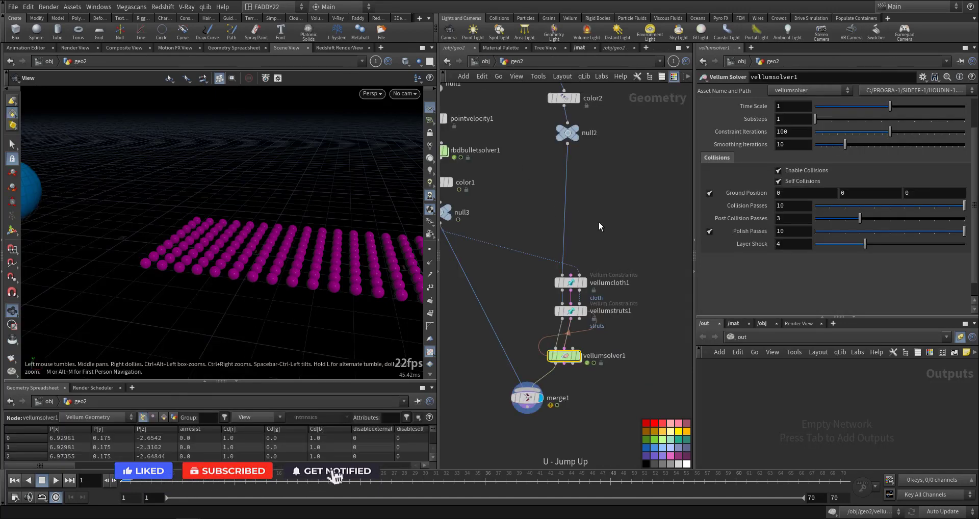
{"action": "key", "text": "Tab"}
{"action": "key", "text": "Return"}
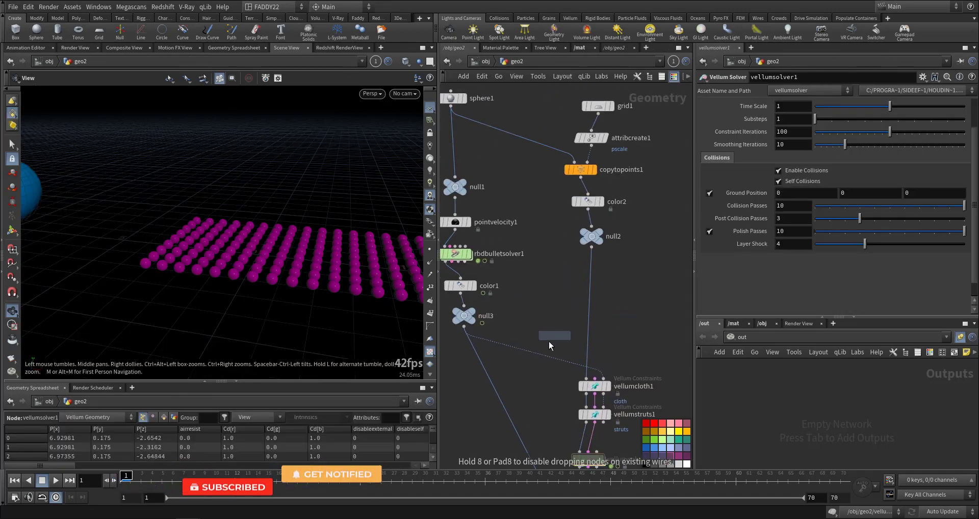
{"action": "middle_click_drag", "start_coordinate": [552, 329], "coordinate": [574, 289]}
{"action": "left_click", "coordinate": [485, 263]}
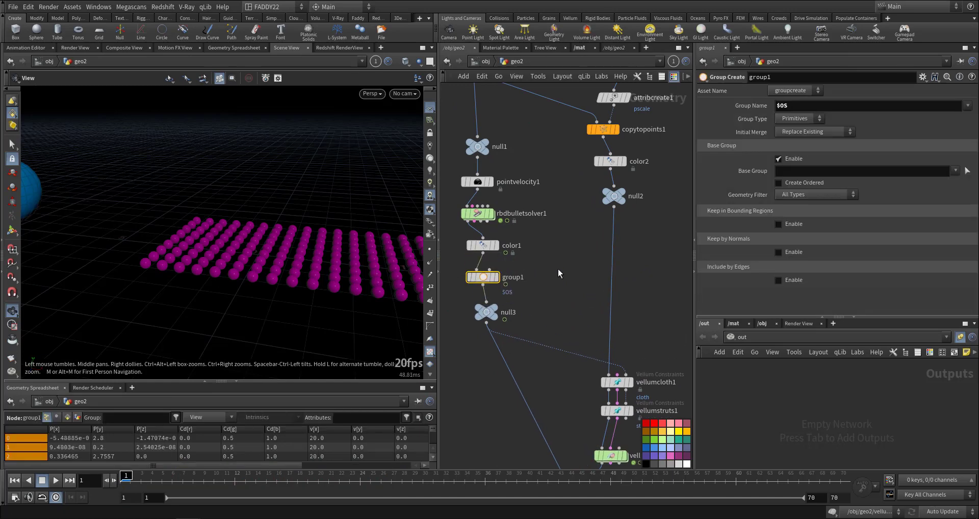
{"action": "key", "text": "Tab"}
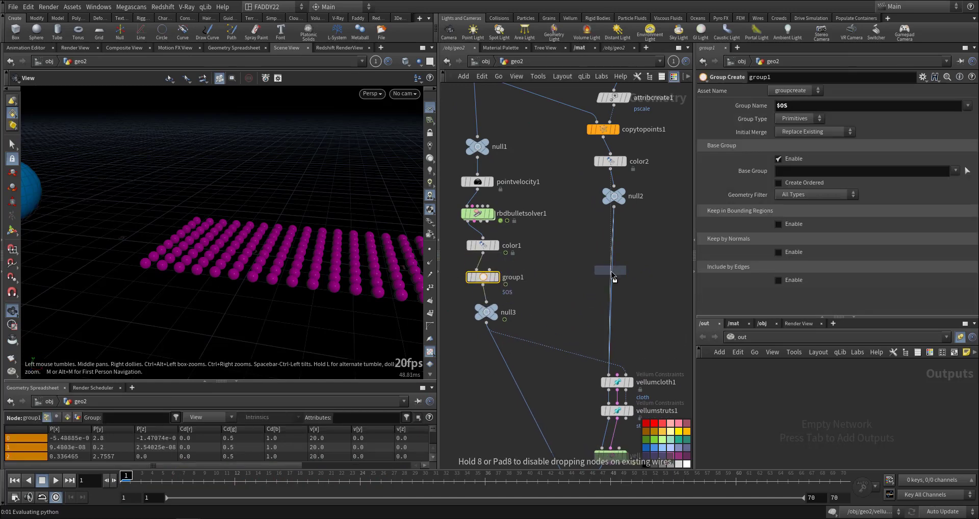
{"action": "left_click", "coordinate": [611, 271]}
Rename the large sphere's Group node BIG and the small spheres' Group node Small, and inspect the primitive groups on vellumstruts1
{"action": "double_click", "coordinate": [518, 277]}
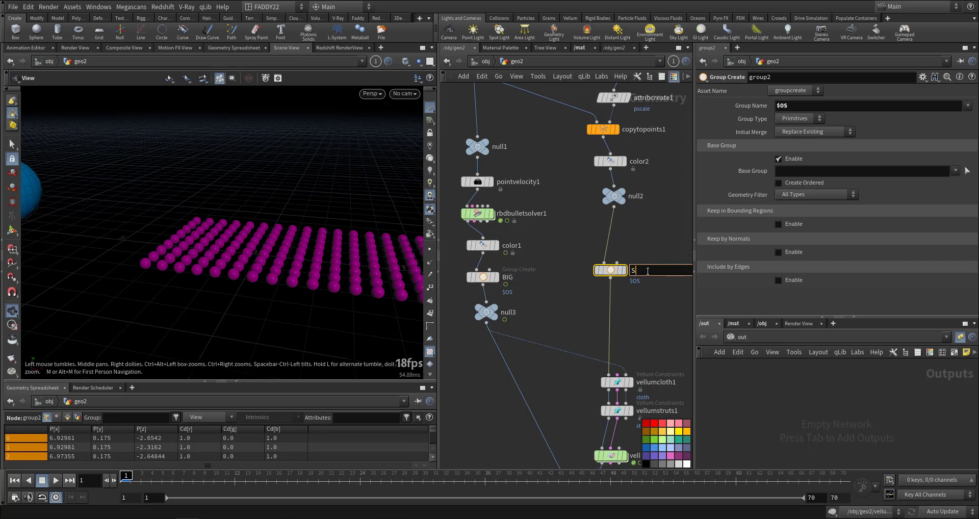
{"action": "left_click", "coordinate": [648, 270]}
{"action": "type", "text": "Smaa"}
{"action": "key", "text": "BackSpace"}
{"action": "type", "text": "ll"}
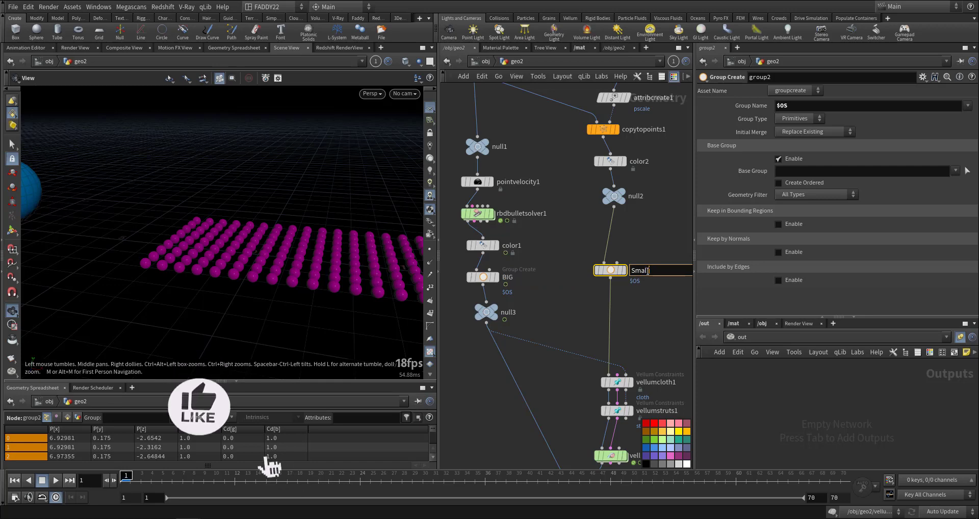
{"action": "middle_click", "coordinate": [605, 408]}
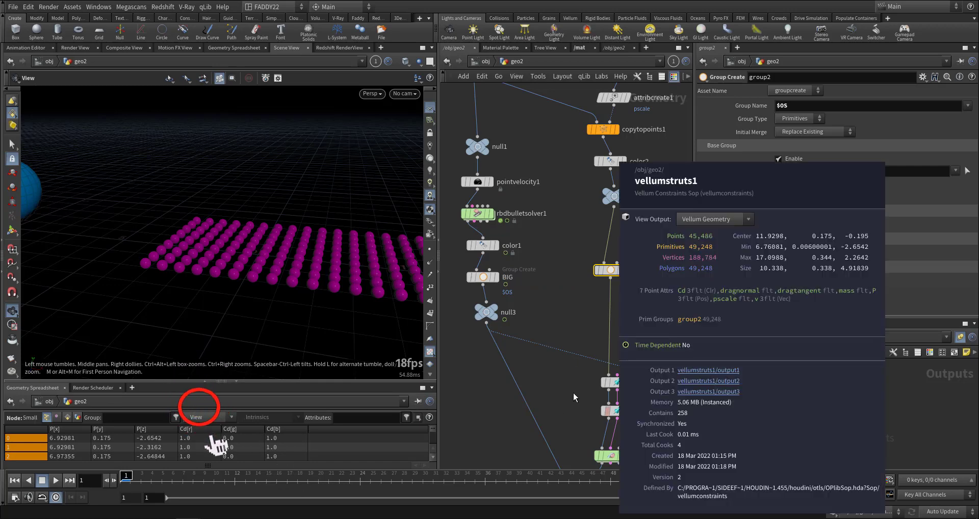
Reopen the forces network inside vellumsolver1 and wire vellumconstraints1 into the FORCE output
{"action": "middle_click_drag", "start_coordinate": [559, 412], "coordinate": [567, 353]}
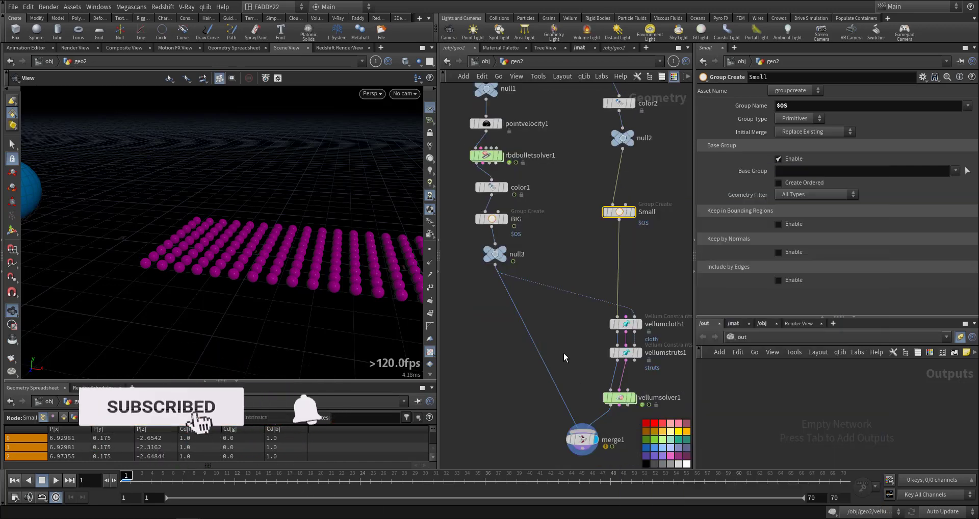
{"action": "left_click", "coordinate": [620, 400]}
{"action": "double_click", "coordinate": [621, 400]}
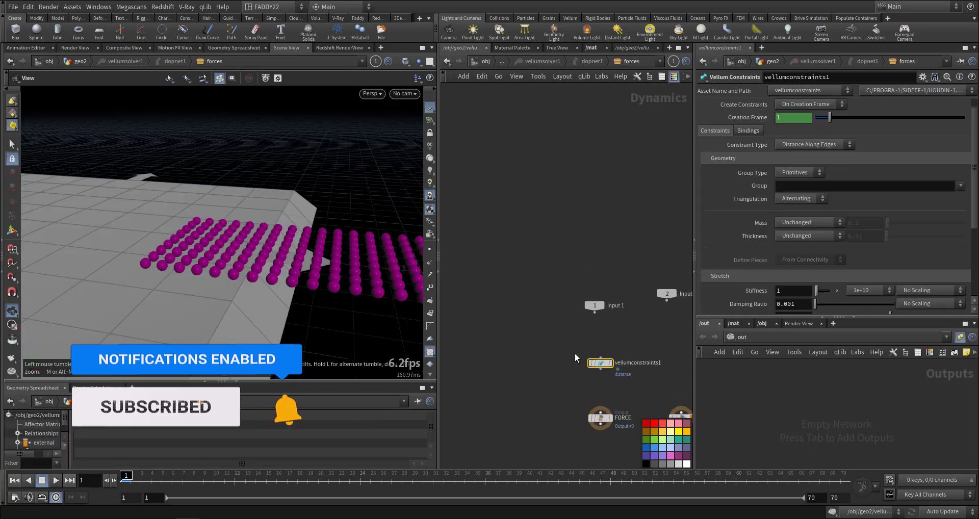
{"action": "scroll", "coordinate": [561, 332], "scroll_direction": "up", "scroll_amount": 4}
{"action": "left_click", "coordinate": [595, 331]}
{"action": "left_click", "coordinate": [594, 406]}
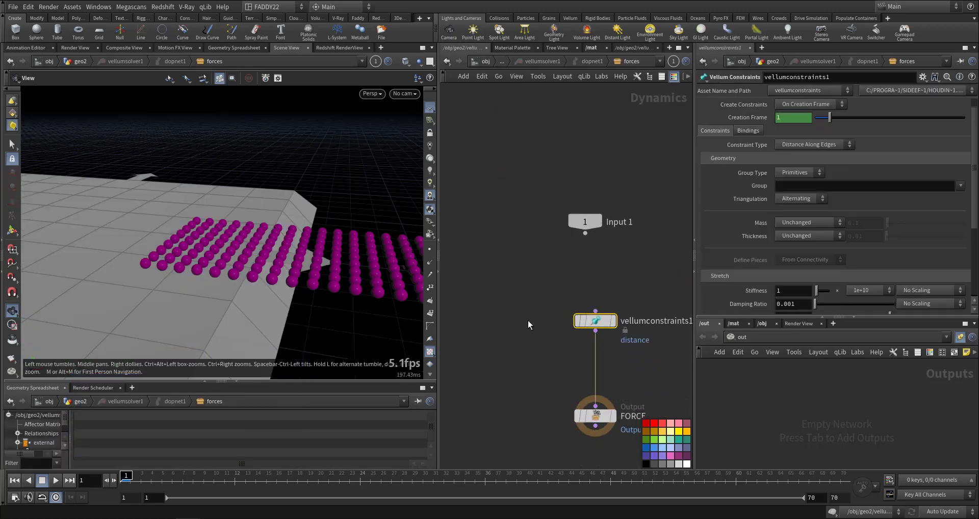
Cut the wire between vellumconstraints1 and FORCE and connect the two nodes again
{"action": "key", "text": "y"}
{"action": "left_click_drag", "start_coordinate": [556, 367], "coordinate": [658, 371]}
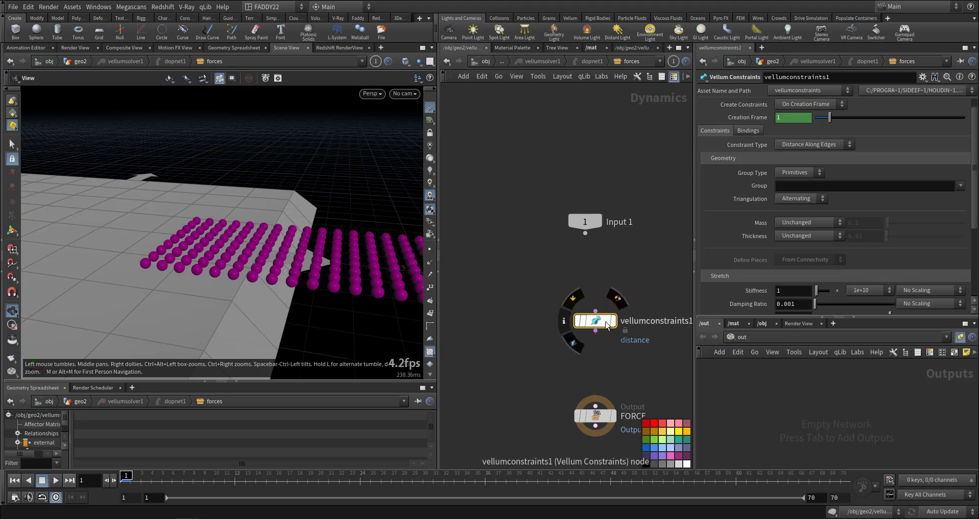
{"action": "key", "text": "j"}
{"action": "left_click_drag", "start_coordinate": [592, 279], "coordinate": [611, 341]}
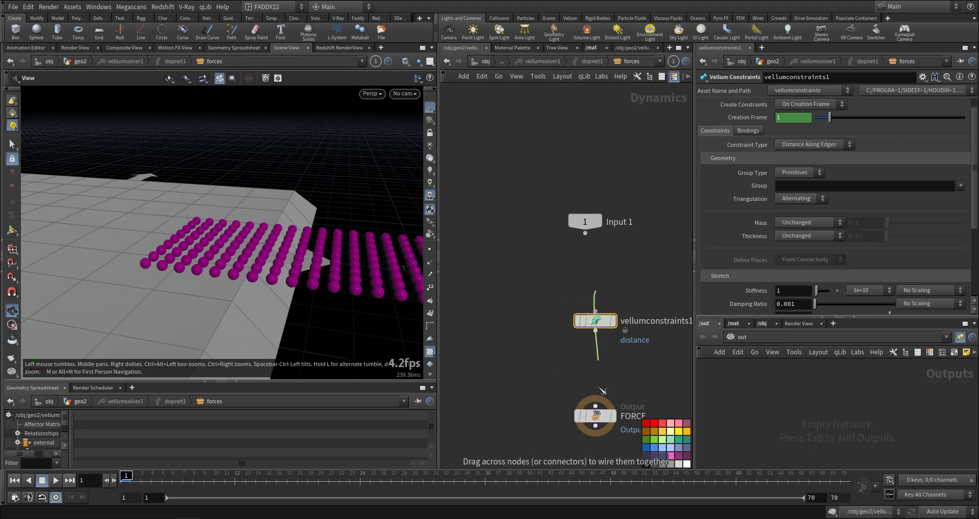
{"action": "left_click_drag", "start_coordinate": [600, 388], "coordinate": [600, 409]}
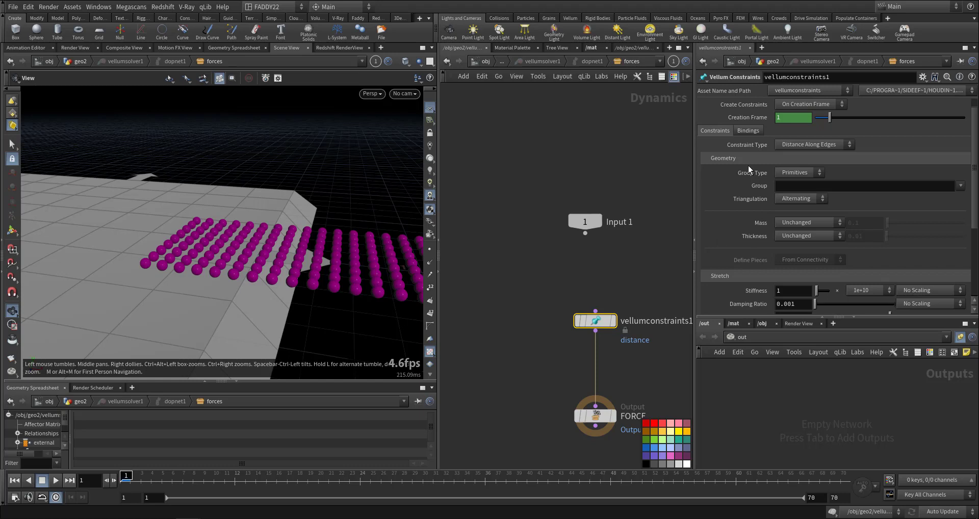
Set vellumconstraints1 to Glue constraints created each frame with Small as the source group, and look through the target group choices
{"action": "left_click", "coordinate": [820, 145]}
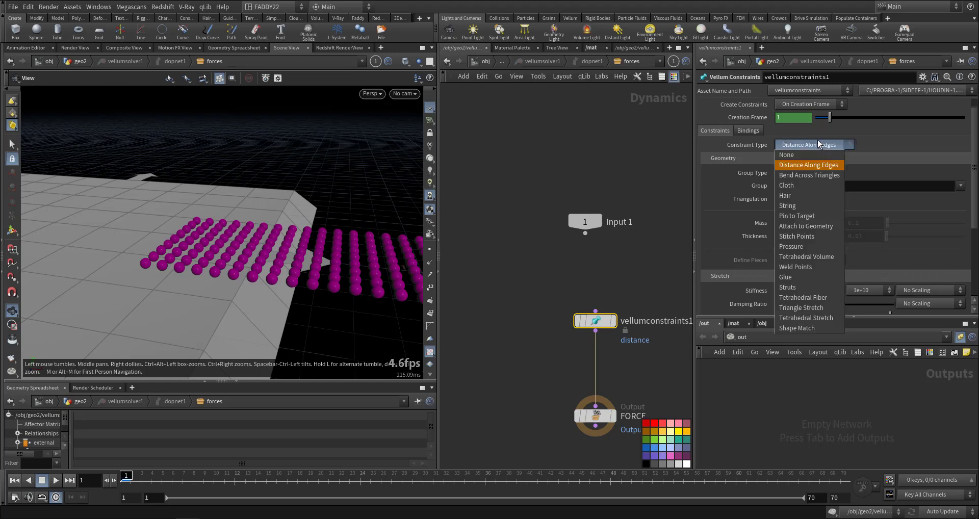
{"action": "left_click", "coordinate": [800, 277]}
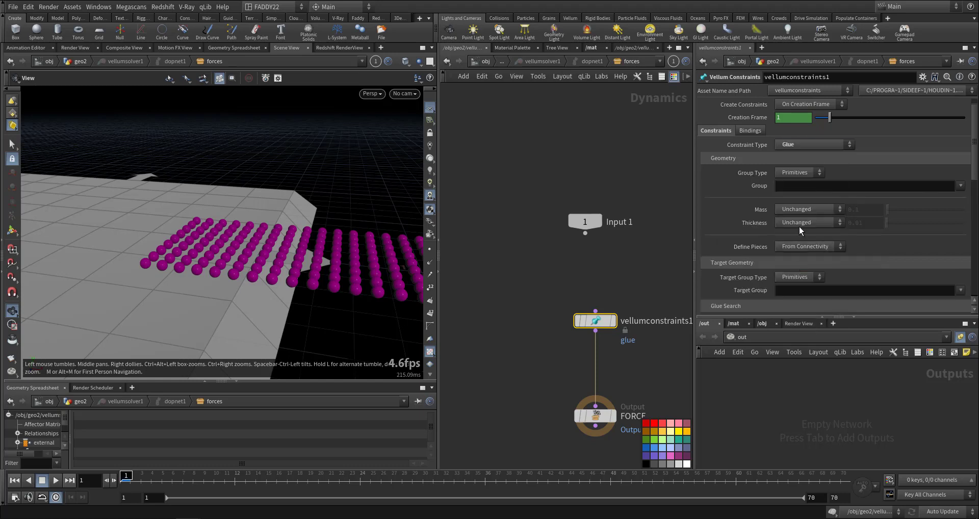
{"action": "left_click", "coordinate": [812, 103]}
{"action": "left_click", "coordinate": [810, 126]}
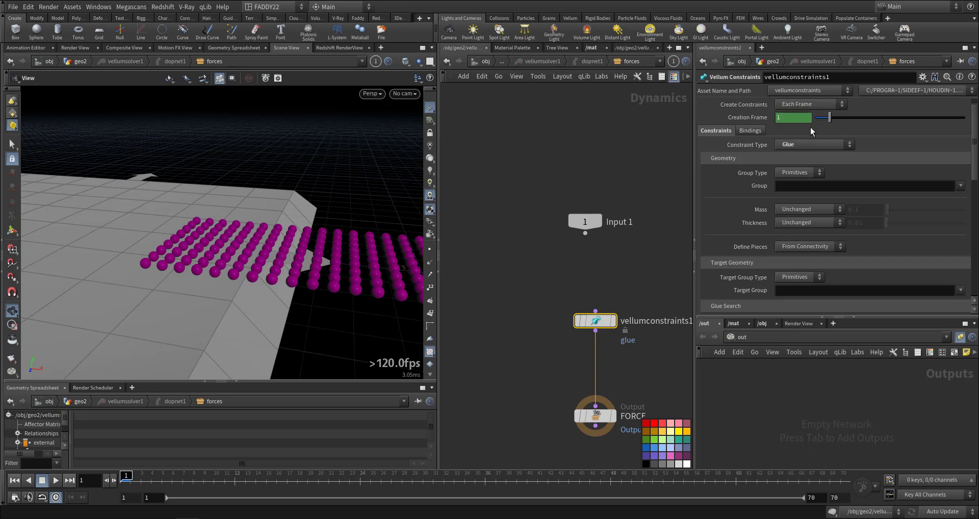
{"action": "left_click", "coordinate": [952, 197]}
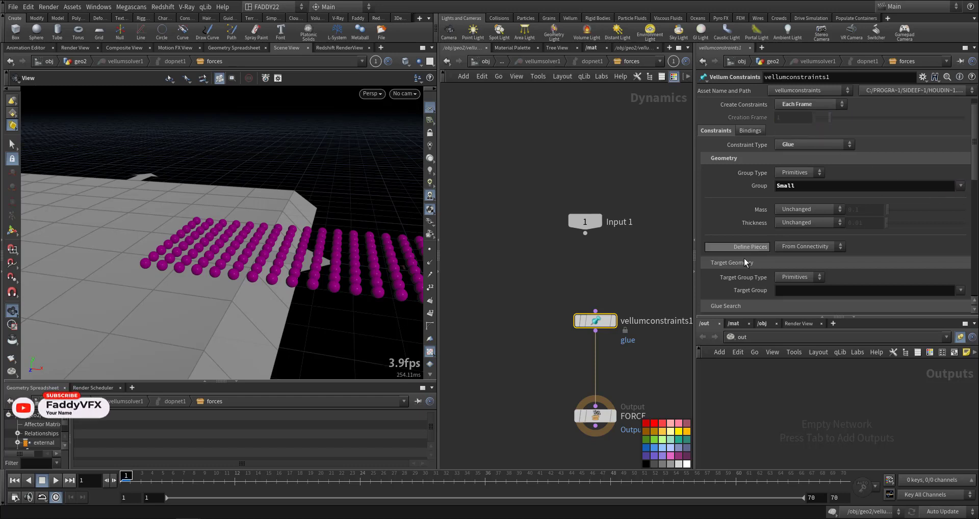
{"action": "left_click", "coordinate": [959, 290]}
{"action": "left_click", "coordinate": [664, 266]}
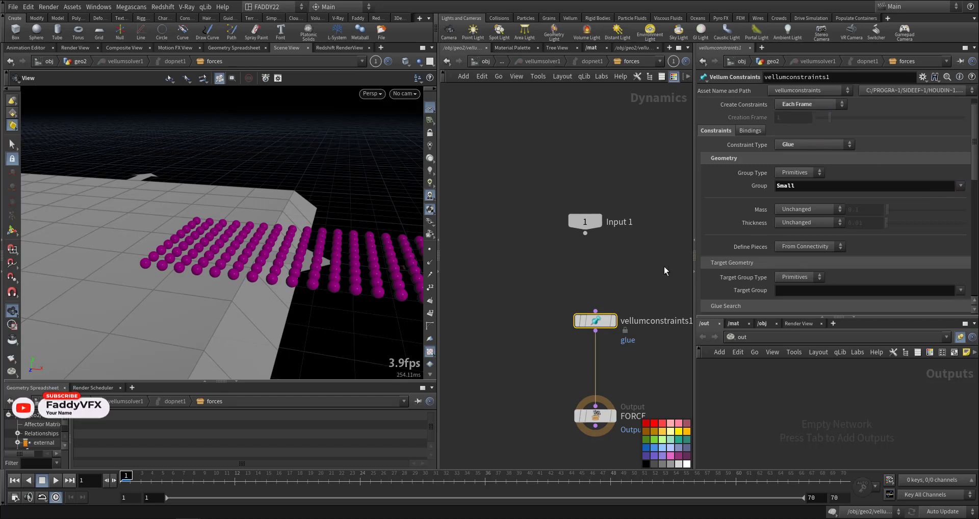
Set vellumconstraints1's constraint type to Attach to Geometry, with Small as the source group
{"action": "scroll", "coordinate": [717, 248], "scroll_direction": "down", "scroll_amount": 6}
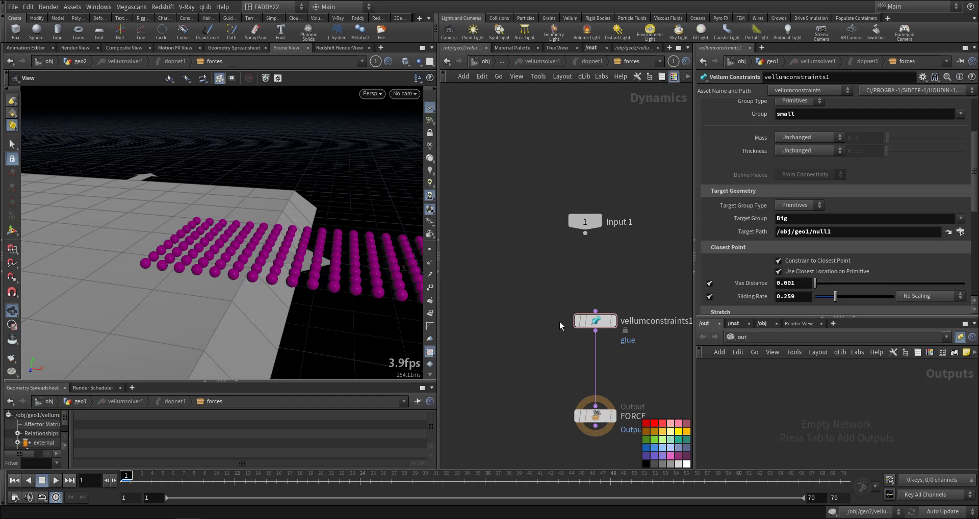
{"action": "left_click_drag", "start_coordinate": [616, 275], "coordinate": [567, 351]}
{"action": "left_click_drag", "start_coordinate": [622, 299], "coordinate": [555, 347]}
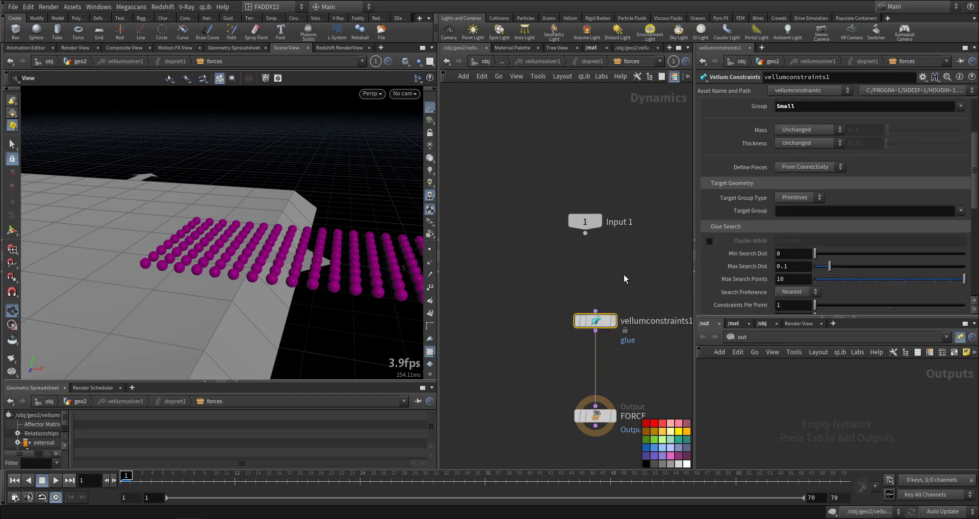
{"action": "middle_click_drag", "start_coordinate": [626, 279], "coordinate": [603, 290]}
{"action": "scroll", "coordinate": [732, 194], "scroll_direction": "up", "scroll_amount": 5}
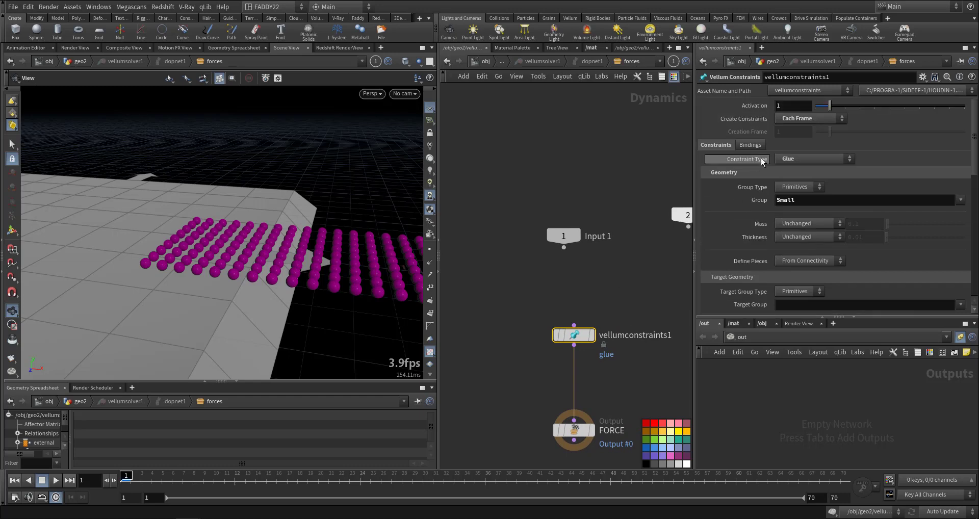
{"action": "left_click", "coordinate": [810, 158]}
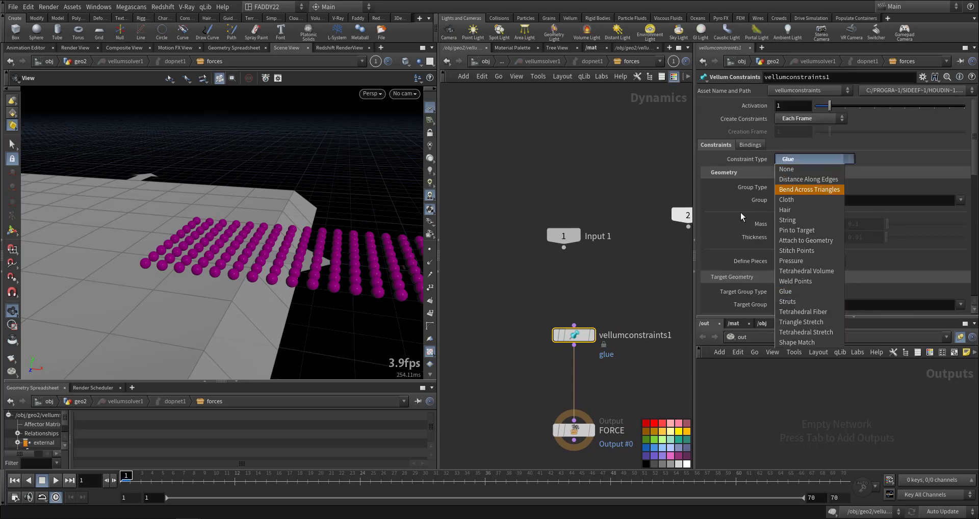
{"action": "left_click", "coordinate": [802, 242]}
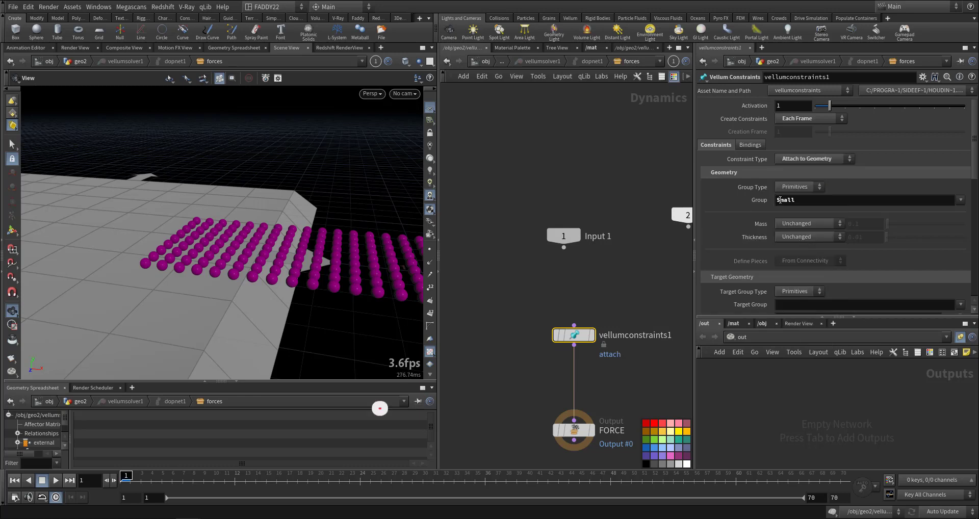
{"action": "double_click", "coordinate": [811, 198]}
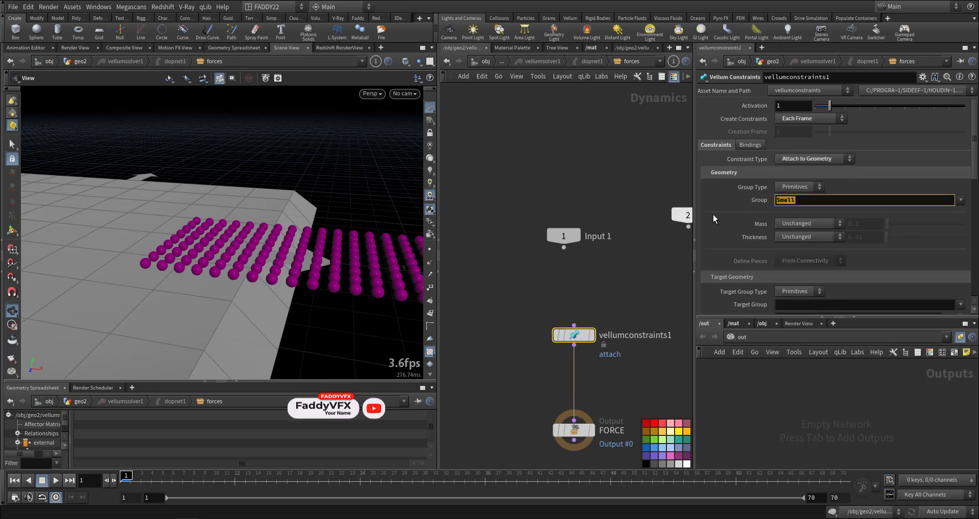
{"action": "scroll", "coordinate": [713, 213], "scroll_direction": "down", "scroll_amount": 5}
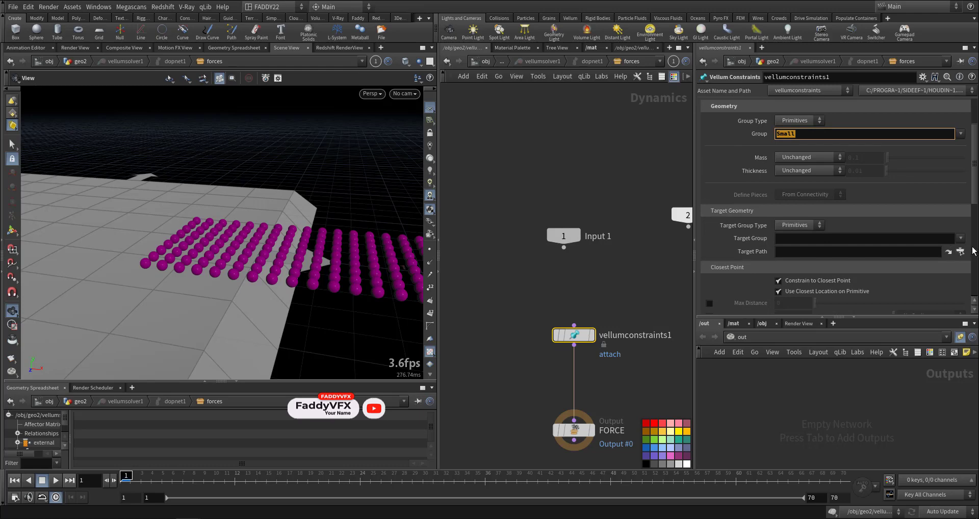
{"action": "key", "text": "Return"}
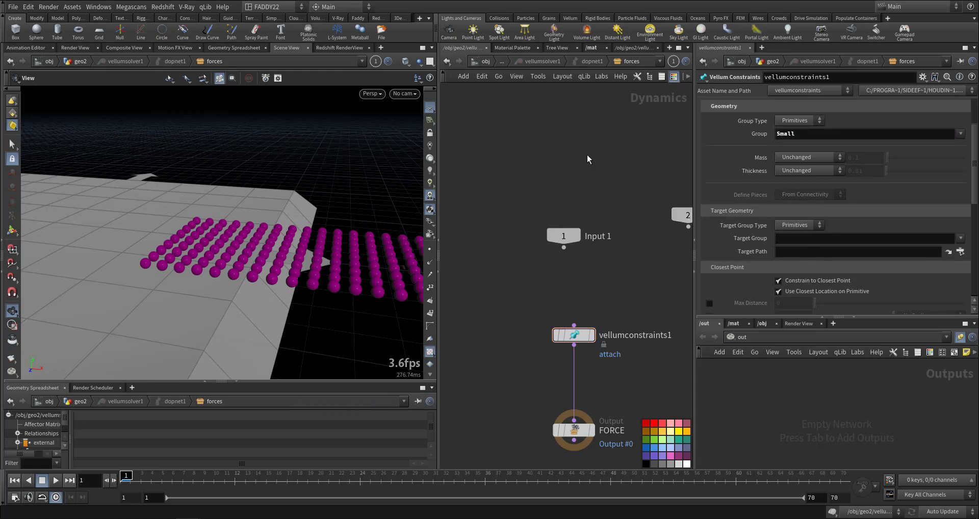
Copy null3 from geo2 into vellumconstraints1's target path as /obj/geo2/null3 and choose BIG as the target group
{"action": "key", "text": "u"}
{"action": "key", "text": "u"}
{"action": "key", "text": "u"}
{"action": "left_click_drag", "start_coordinate": [532, 266], "coordinate": [473, 245]}
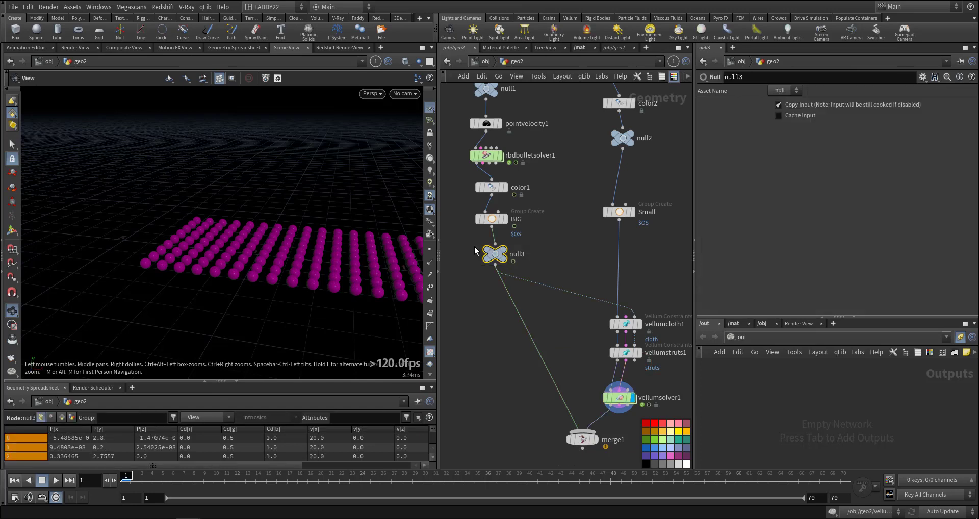
{"action": "key", "text": "ctrl+c"}
{"action": "double_click", "coordinate": [619, 397]}
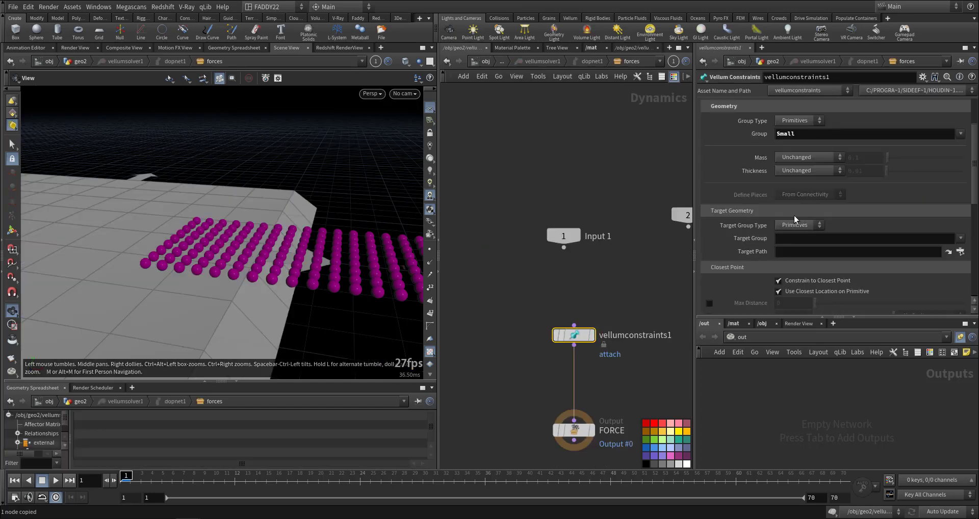
{"action": "left_click", "coordinate": [793, 252]}
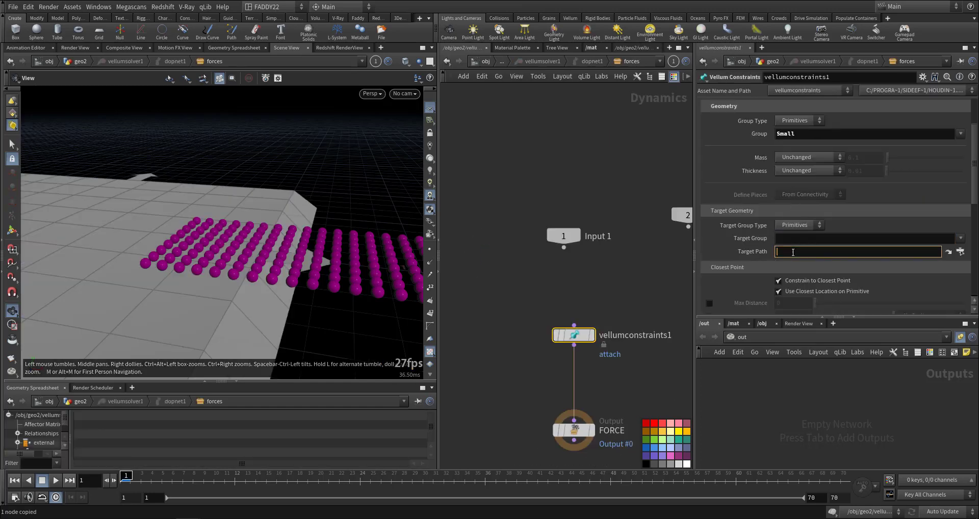
{"action": "key", "text": "ctrl+v"}
{"action": "key", "text": "Return"}
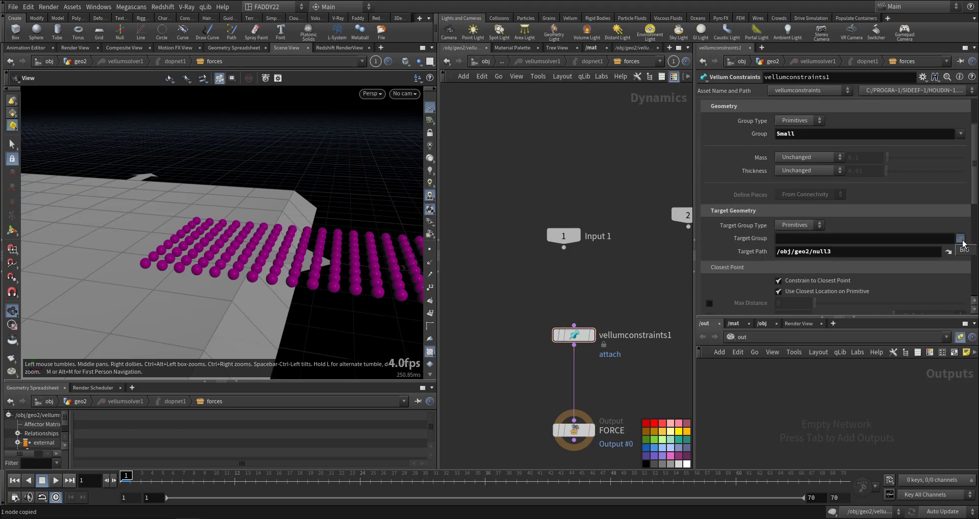
{"action": "left_click", "coordinate": [961, 238]}
{"action": "left_click", "coordinate": [948, 255]}
Play the simulation, set the display flag on the FORCE output, and replay from the first frame
{"action": "middle_click_drag", "start_coordinate": [620, 288], "coordinate": [578, 201]}
{"action": "scroll", "coordinate": [742, 258], "scroll_direction": "down", "scroll_amount": 5}
{"action": "right_click_drag", "start_coordinate": [355, 230], "coordinate": [272, 245]}
{"action": "key", "text": "Up"}
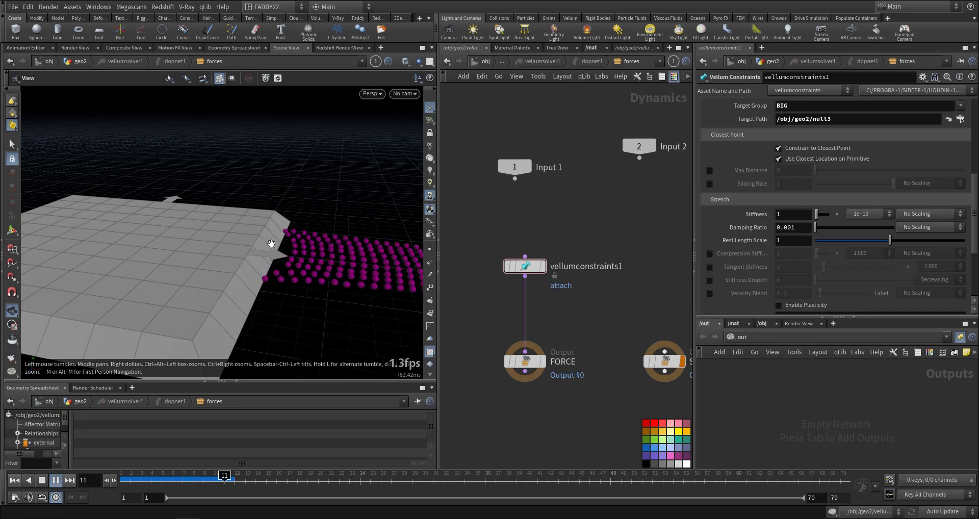
{"action": "left_click", "coordinate": [541, 359]}
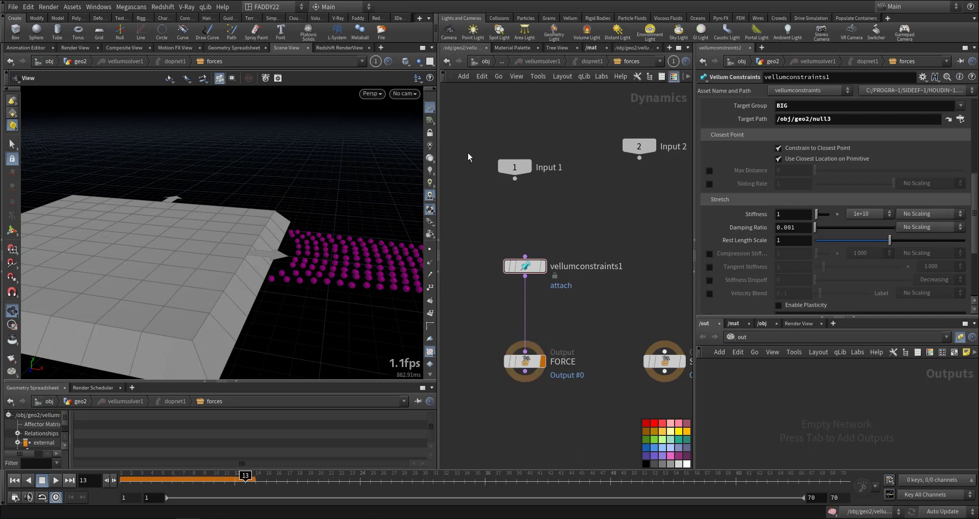
{"action": "key", "text": "ctrl+Up"}
{"action": "key", "text": "Up"}
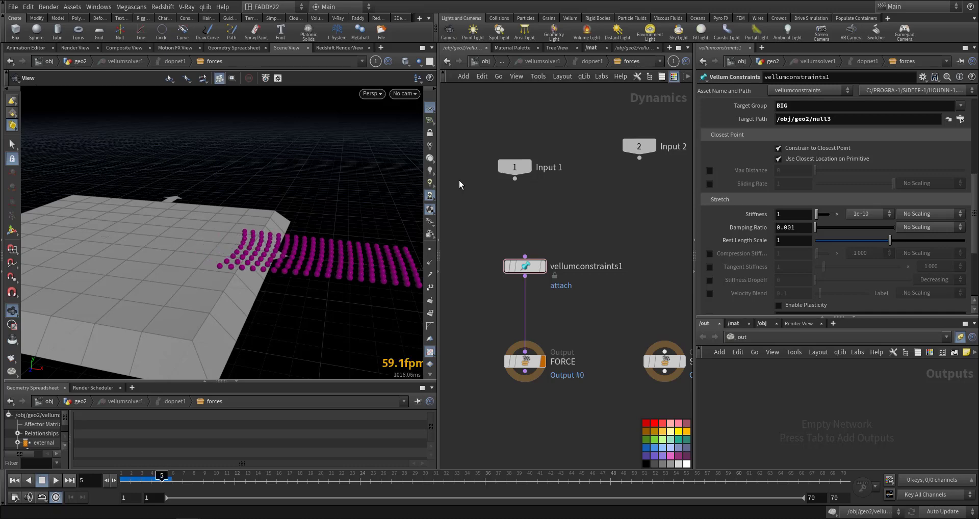
Return to geo2, display merge1 to show both sphere sets, and rewind the timeline to frame 1
{"action": "key", "text": "u"}
{"action": "key", "text": "u"}
{"action": "key", "text": "u"}
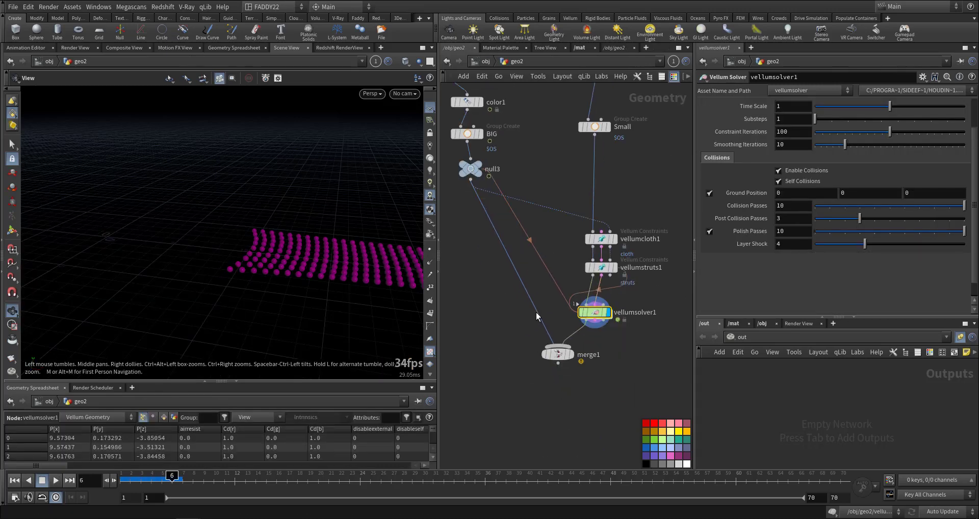
{"action": "left_click", "coordinate": [569, 355]}
{"action": "left_click_drag", "start_coordinate": [330, 279], "coordinate": [338, 280]}
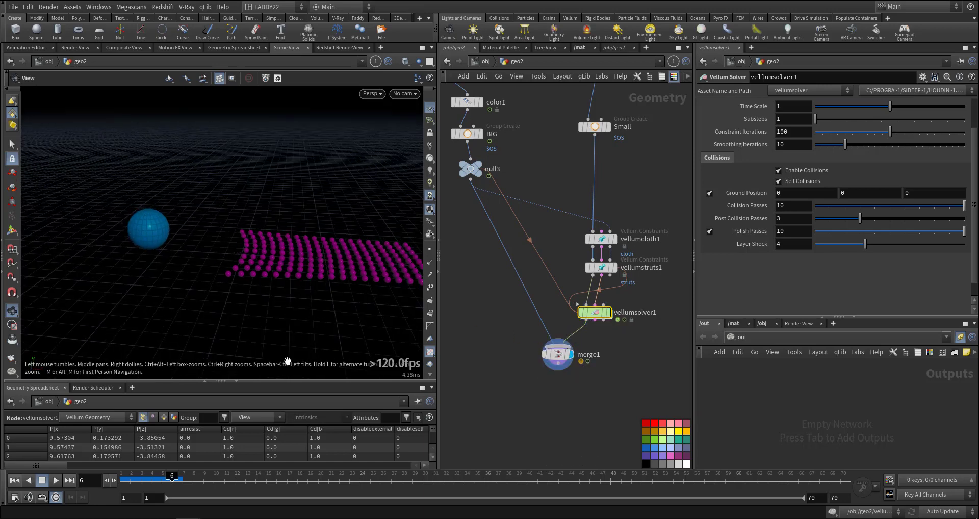
{"action": "left_click_drag", "start_coordinate": [171, 478], "coordinate": [119, 484]}
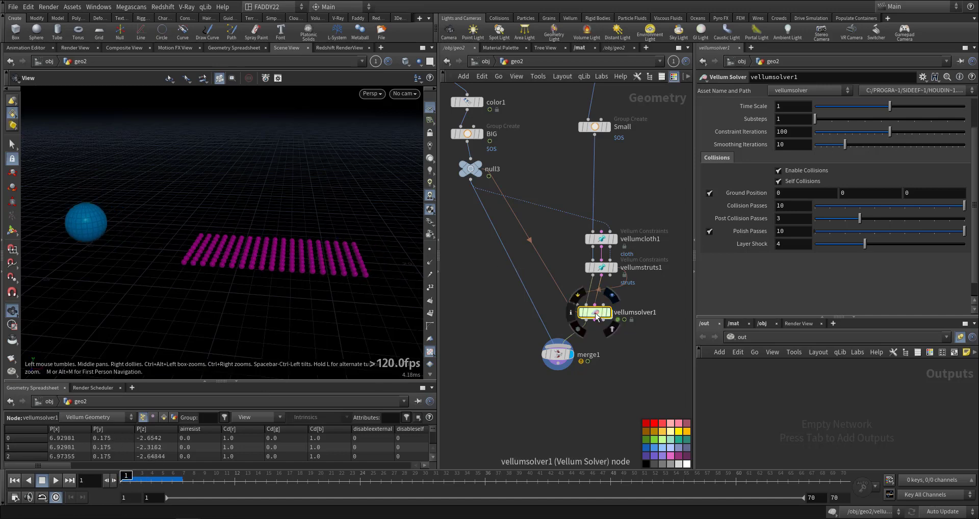
Enable Max Distance at 0 on vellumconstraints1 inside vellumsolver1's forces network and play the simulation
{"action": "double_click", "coordinate": [610, 313]}
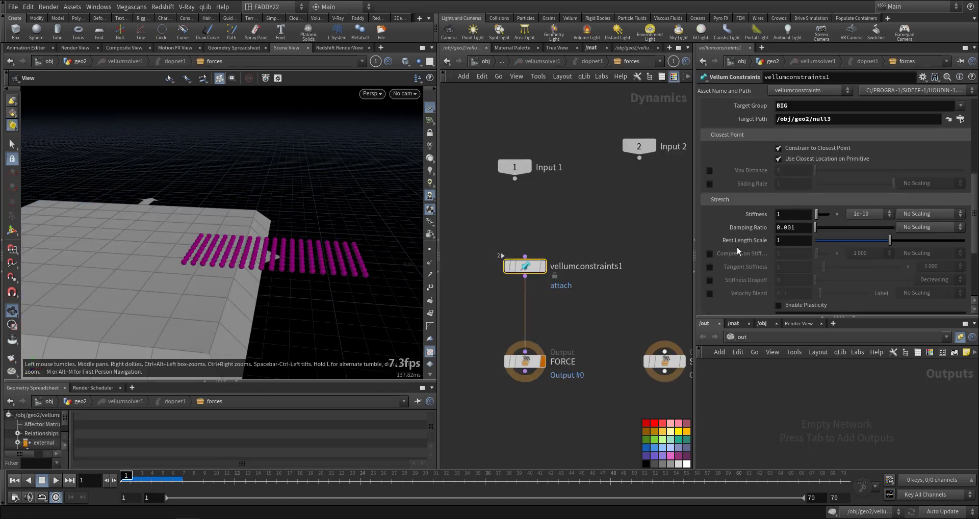
{"action": "left_click", "coordinate": [709, 170]}
{"action": "double_click", "coordinate": [621, 272]}
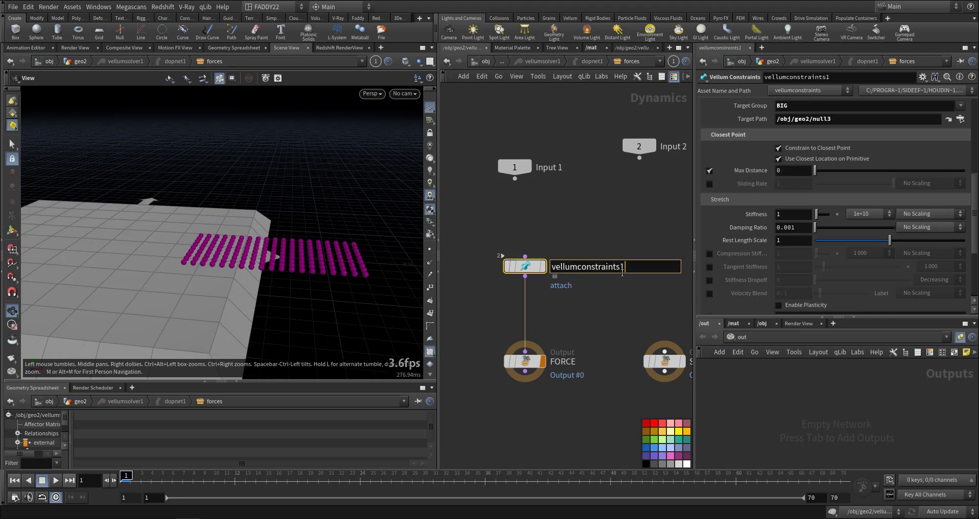
{"action": "left_click", "coordinate": [646, 221]}
{"action": "key", "text": "Up"}
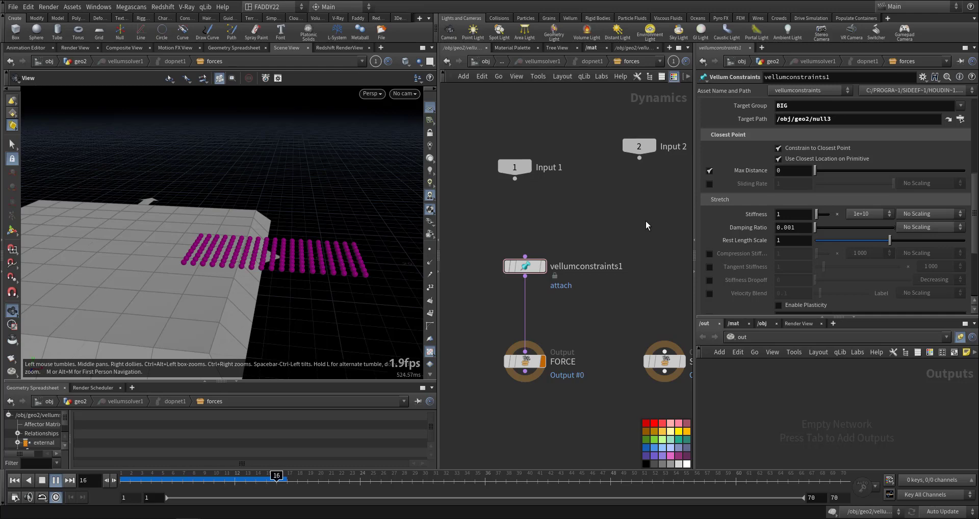
Return to geo2, play the merged simulation from the first frame, and rewind it
{"action": "key", "text": "u"}
{"action": "key", "text": "u"}
{"action": "key", "text": "u"}
{"action": "key", "text": "ctrl+Up"}
{"action": "key", "text": "Up"}
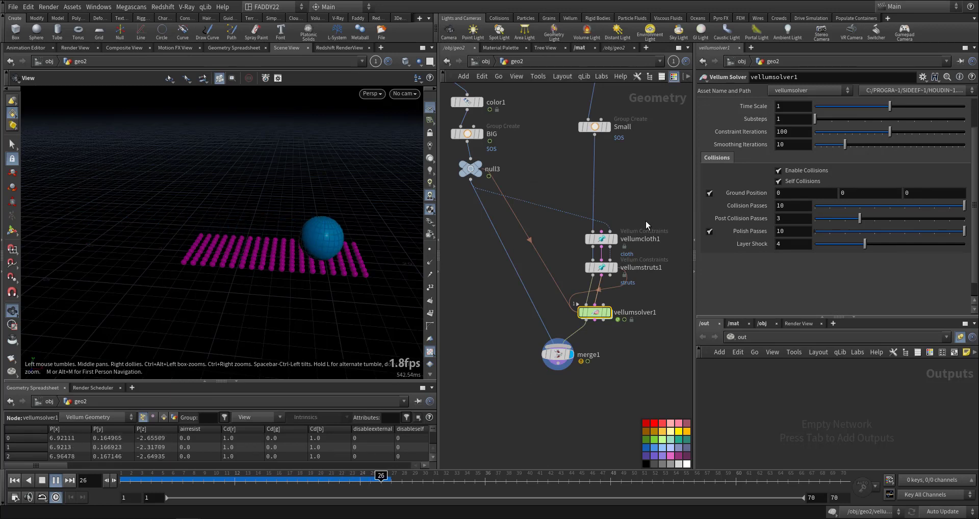
{"action": "key", "text": "ctrl+Up"}
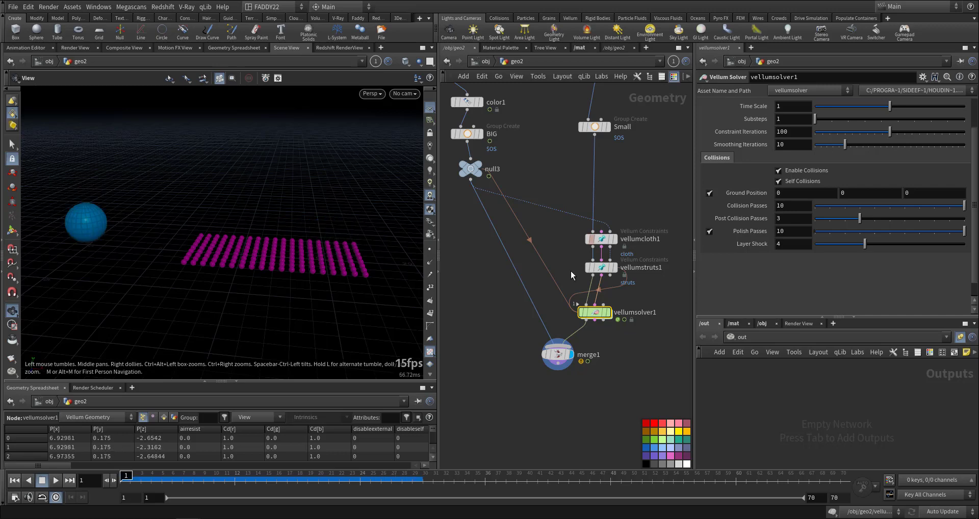
Raise grid1 by setting its Center Y value to 0.19
{"action": "middle_click_drag", "start_coordinate": [665, 145], "coordinate": [623, 332]}
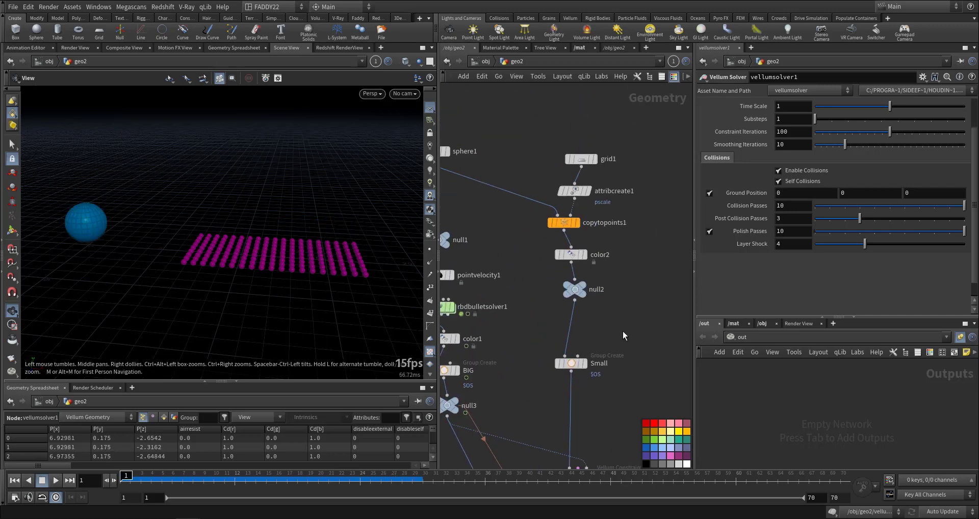
{"action": "left_click", "coordinate": [569, 158]}
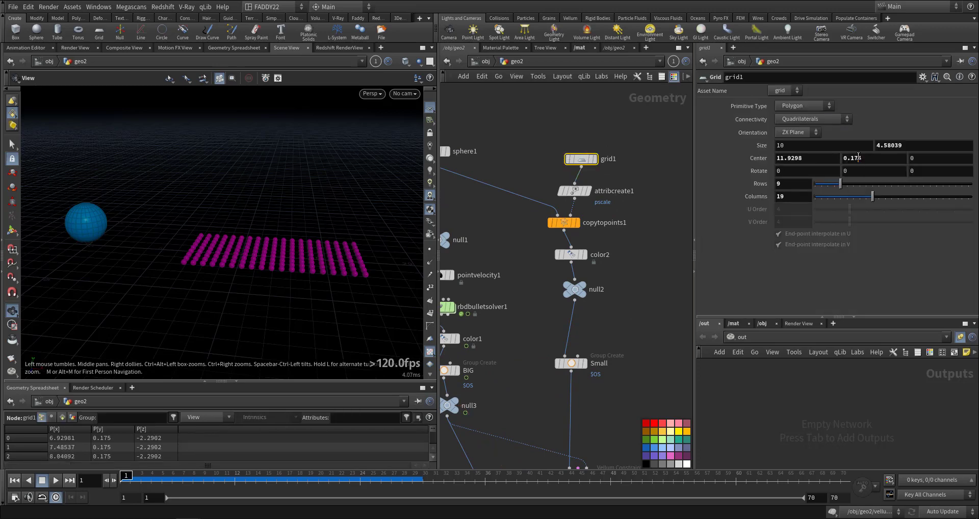
{"action": "left_click_drag", "start_coordinate": [858, 157], "coordinate": [872, 158]}
{"action": "type", "text": "9"}
{"action": "key", "text": "Return"}
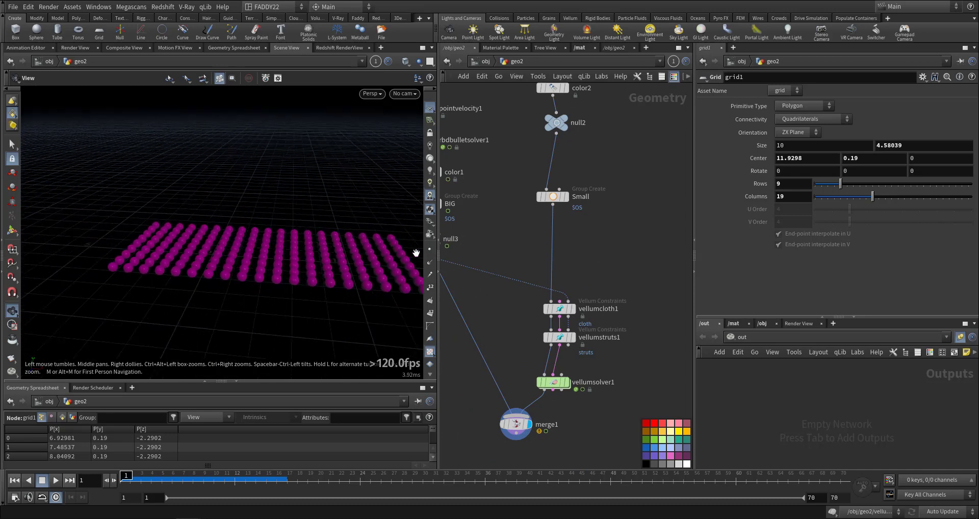
Reopen vellumsolver1's forces network and review vellumconstraints1's stretch and breaking settings, including the stiffness multiplier choices
{"action": "double_click", "coordinate": [553, 382]}
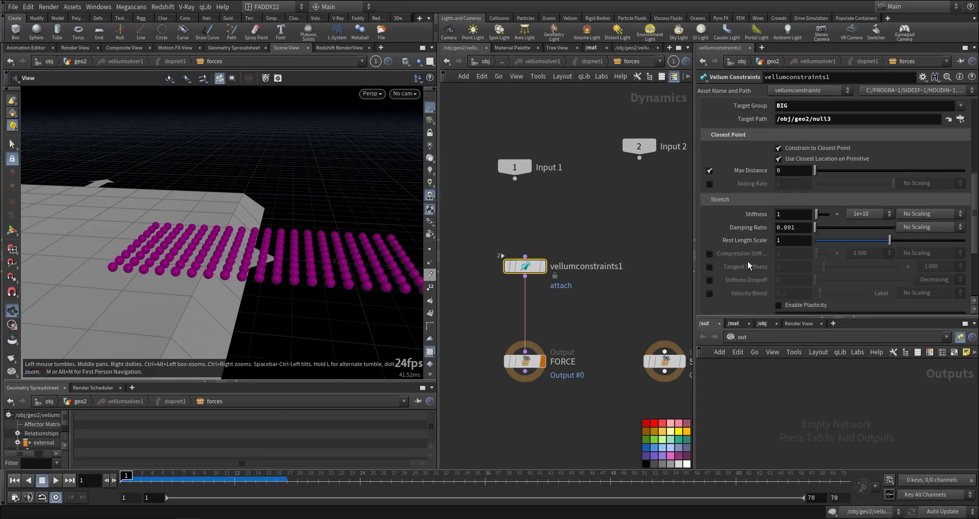
{"action": "scroll", "coordinate": [735, 296], "scroll_direction": "down", "scroll_amount": 5}
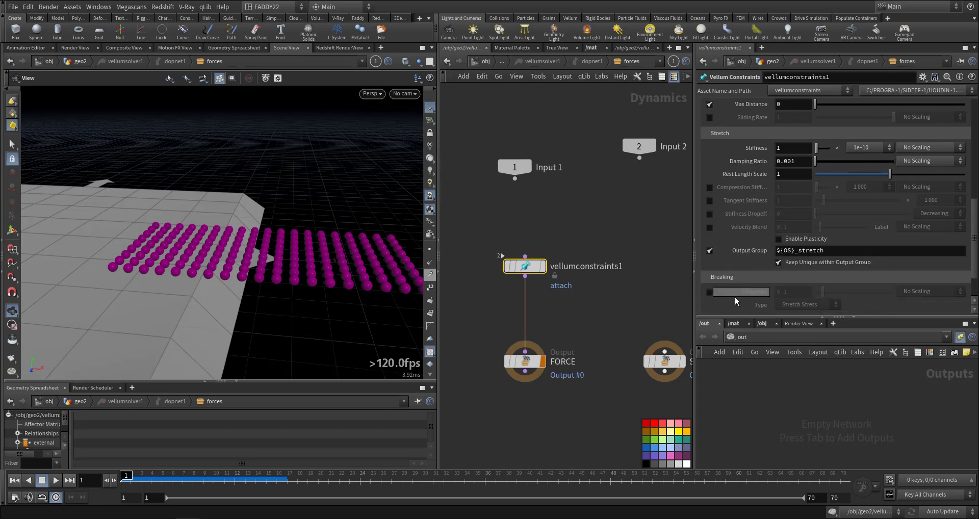
{"action": "scroll", "coordinate": [735, 297], "scroll_direction": "up", "scroll_amount": 4}
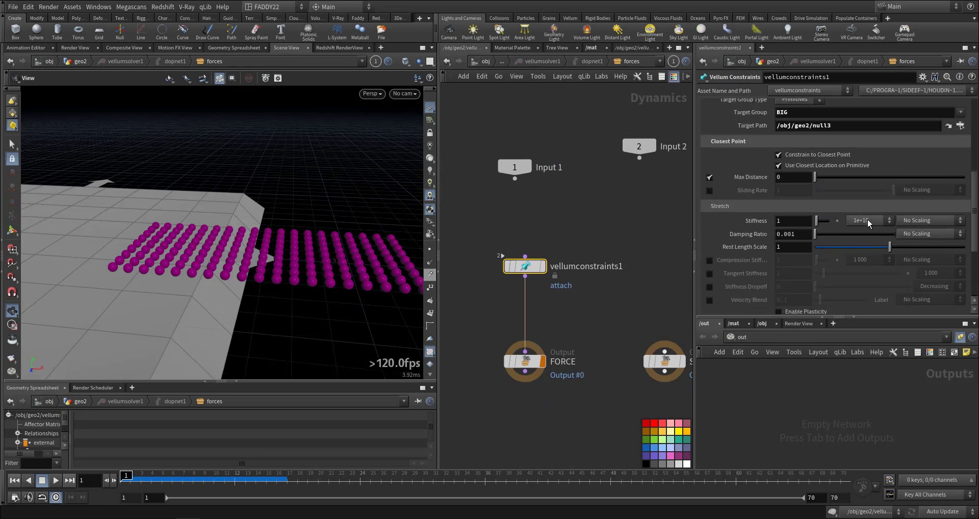
{"action": "left_click", "coordinate": [867, 219]}
{"action": "left_click", "coordinate": [840, 227]}
Return to geo2, reset vellumsolver1's simulation, play it with the raised grid, and rewind to the first frame
{"action": "left_click", "coordinate": [447, 61]}
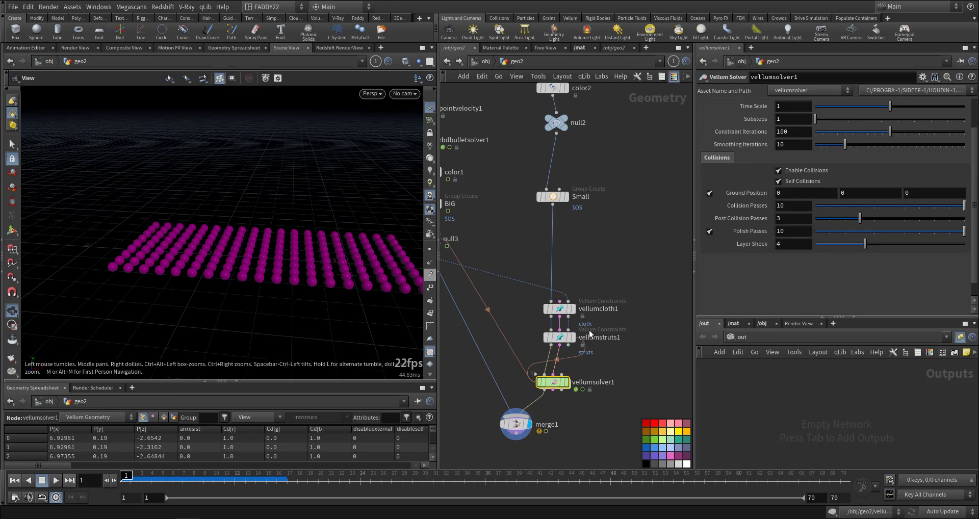
{"action": "left_click_drag", "start_coordinate": [540, 396], "coordinate": [540, 396]}
{"action": "scroll", "coordinate": [770, 163], "scroll_direction": "up", "scroll_amount": 3}
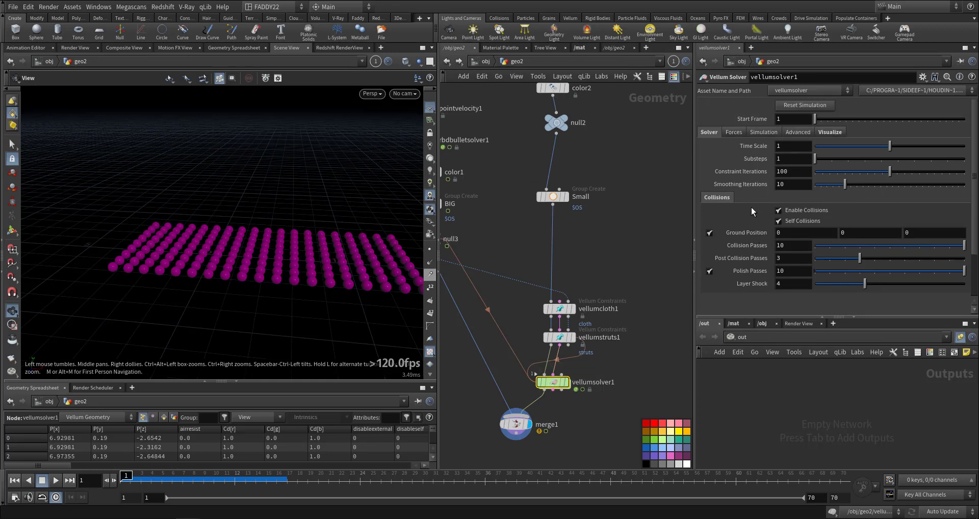
{"action": "left_click", "coordinate": [802, 106]}
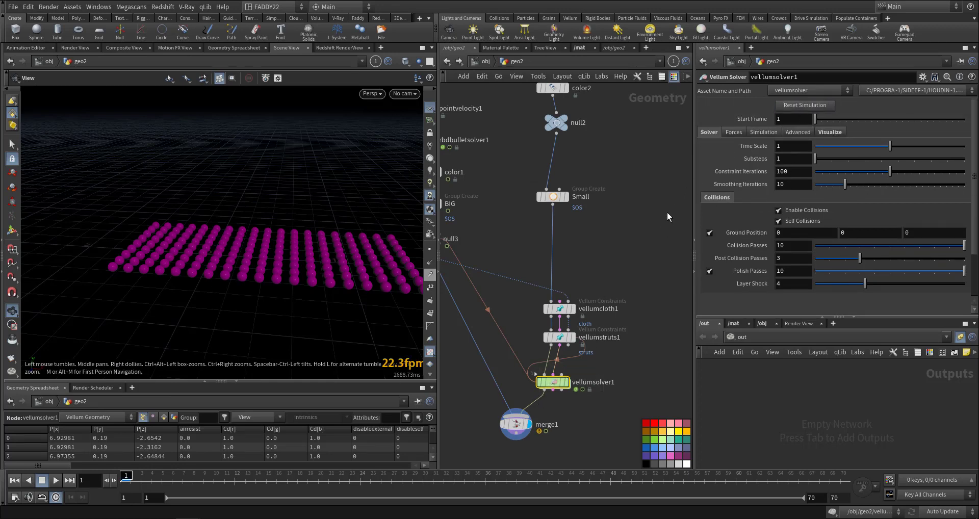
{"action": "key", "text": "Up"}
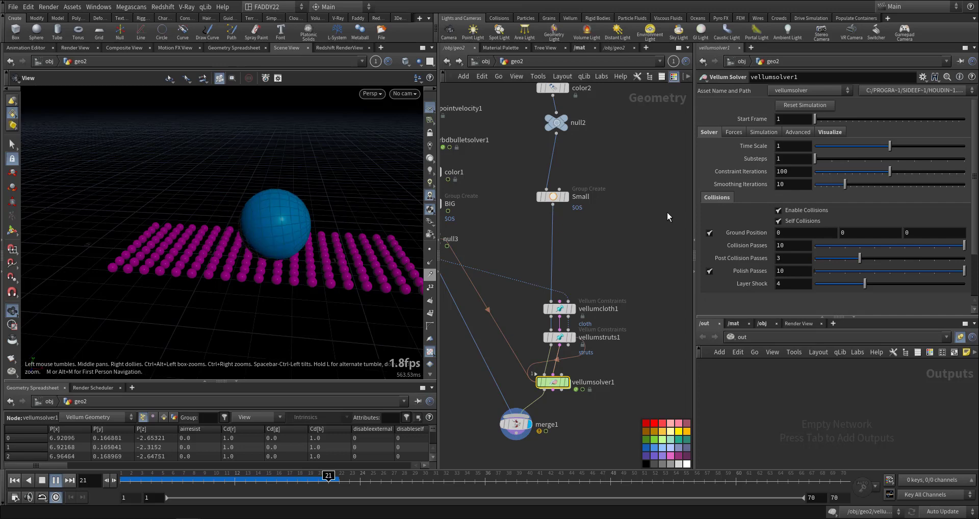
{"action": "key", "text": "ctrl+Up"}
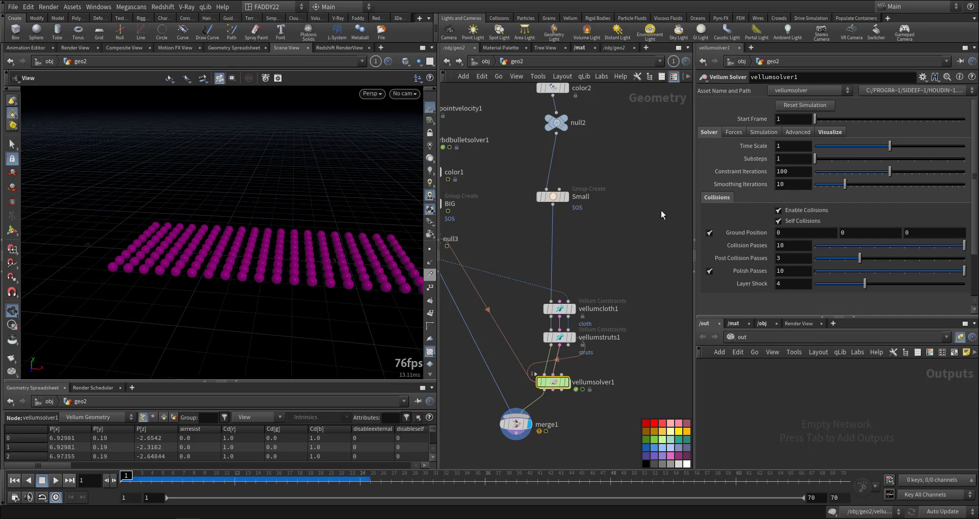
Set vellumconstraints1's Max Distance to 0.002 in vellumsolver1's forces network and play the simulation
{"action": "double_click", "coordinate": [553, 382]}
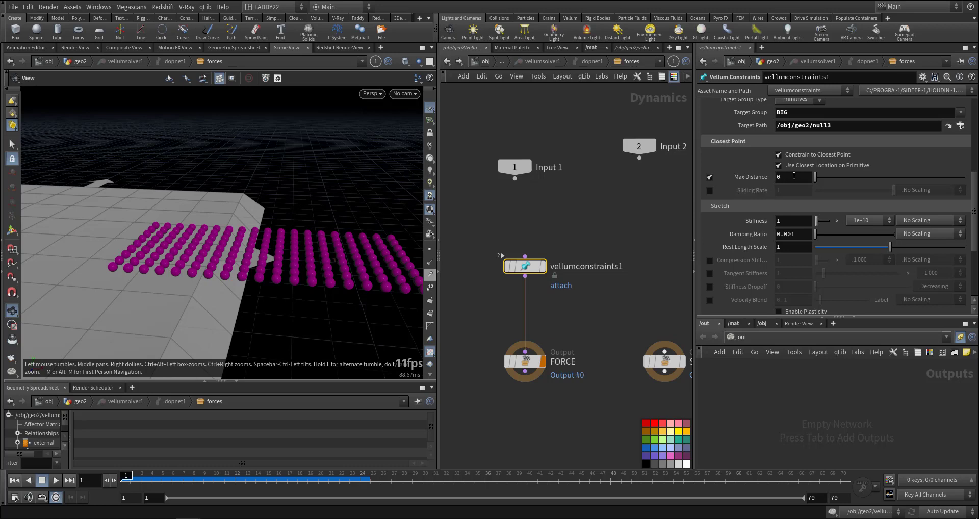
{"action": "middle_click_drag", "start_coordinate": [793, 176], "coordinate": [813, 218]}
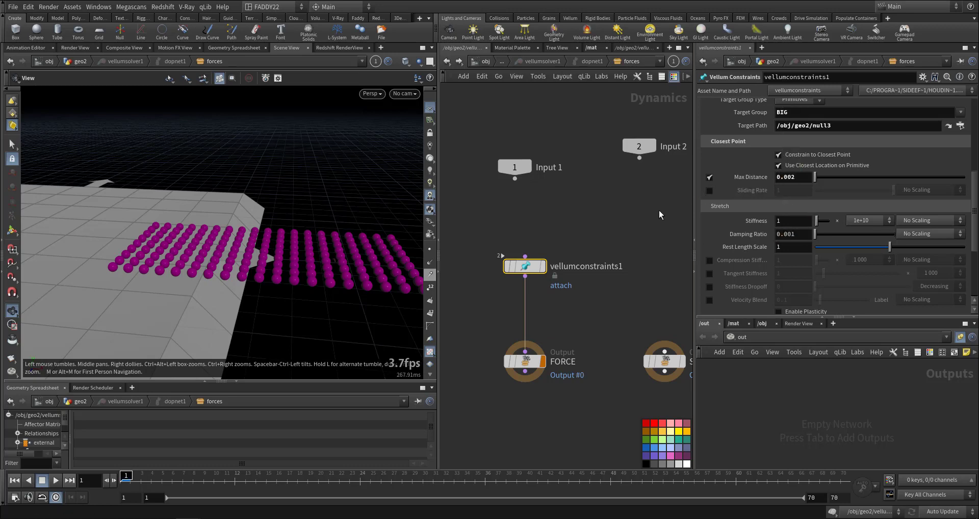
{"action": "key", "text": "Up"}
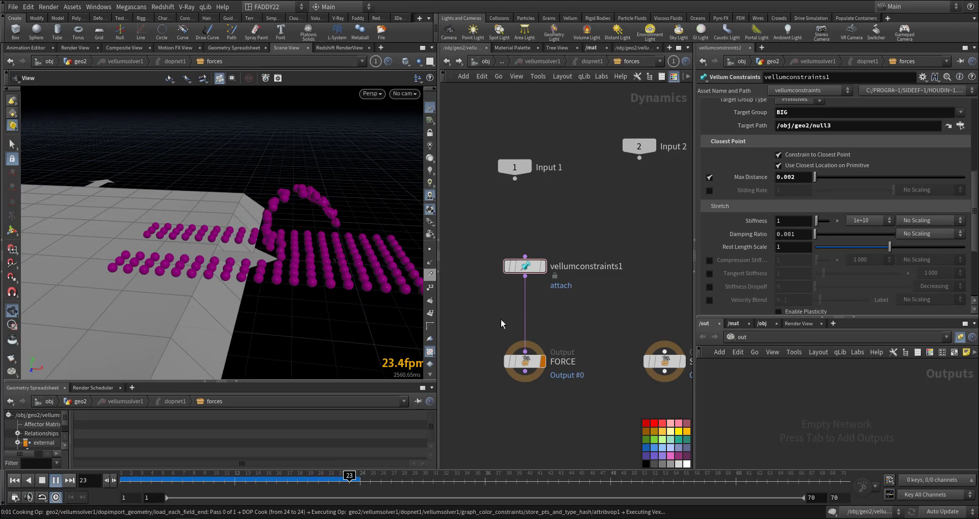
Return to the geo2 network, check the spheres sticking to the big sphere, and rewind to the first frame
{"action": "key", "text": "u"}
{"action": "key", "text": "u"}
{"action": "key", "text": "u"}
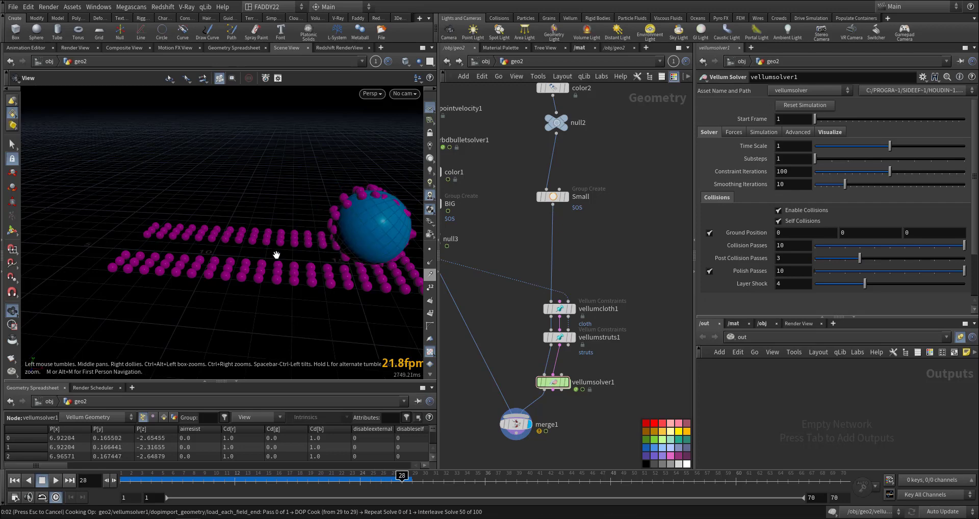
{"action": "key", "text": "ctrl+Up"}
{"action": "left_click_drag", "start_coordinate": [277, 255], "coordinate": [166, 218]}
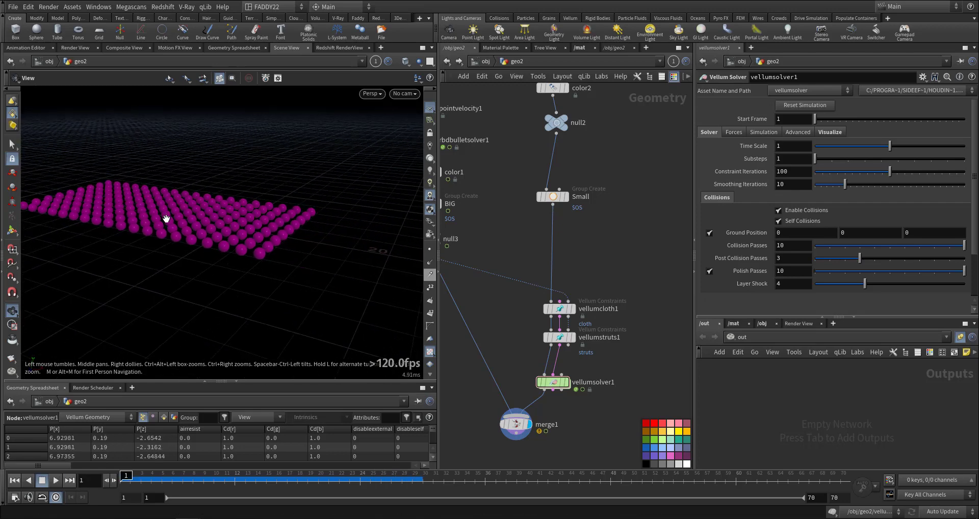
Set the timeline's end frame to 30 and play the start of the simulation
{"action": "double_click", "coordinate": [834, 497]}
{"action": "type", "text": "30"}
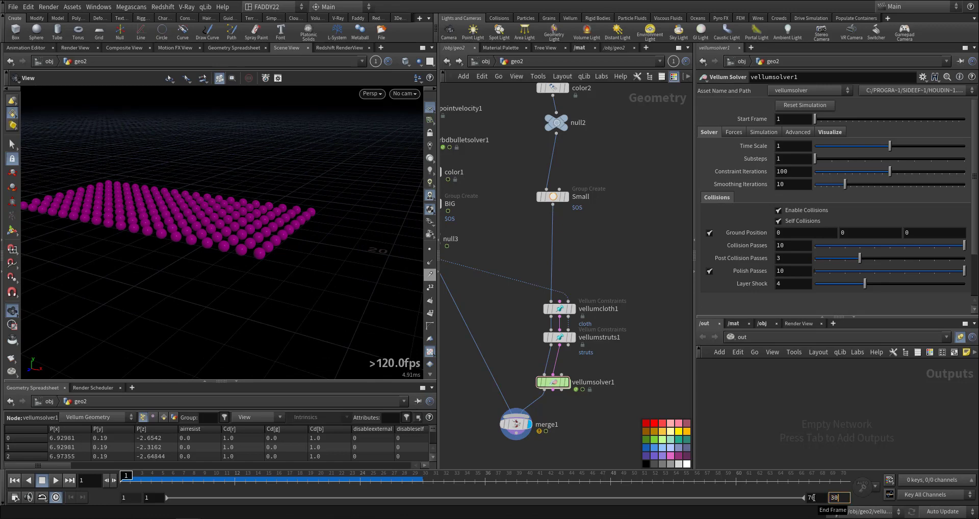
{"action": "key", "text": "Return"}
{"action": "key", "text": "Up"}
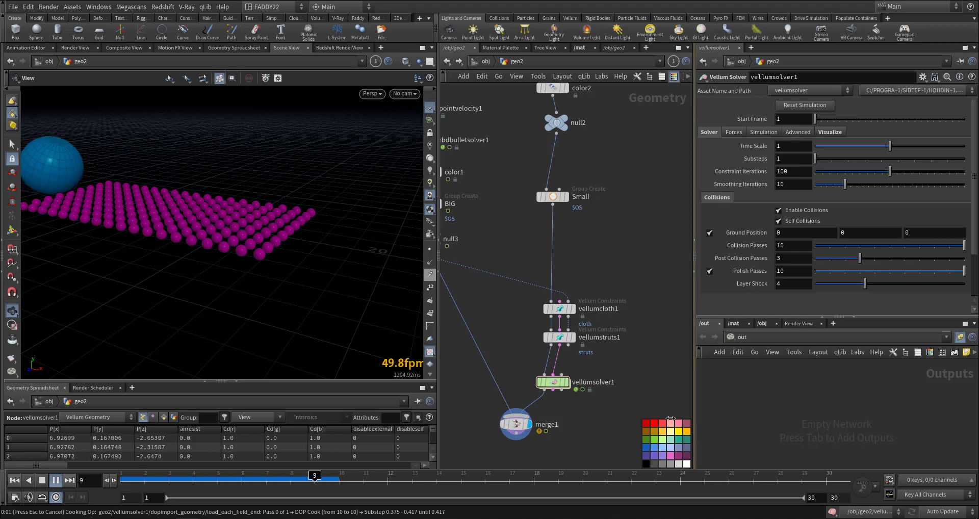
{"action": "key", "text": "Escape"}
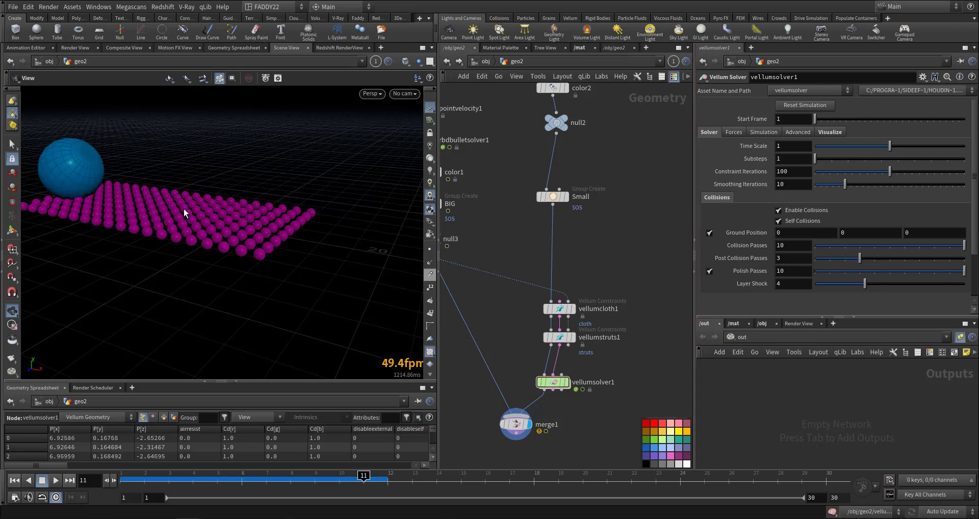
{"action": "left_click_drag", "start_coordinate": [225, 218], "coordinate": [186, 247]}
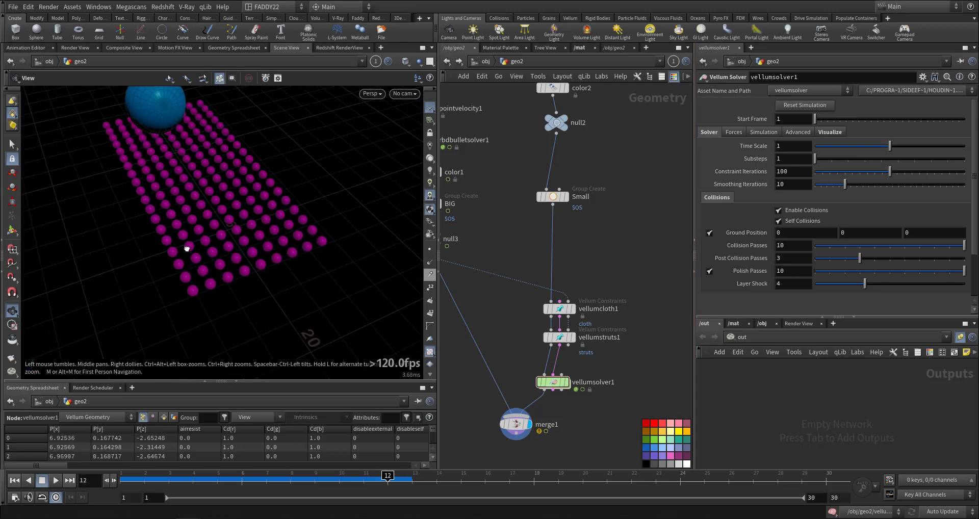
Narrow grid1 to a second size value of about 2.92 and display the result at copytopoints1
{"action": "middle_click_drag", "start_coordinate": [518, 248], "coordinate": [555, 387]}
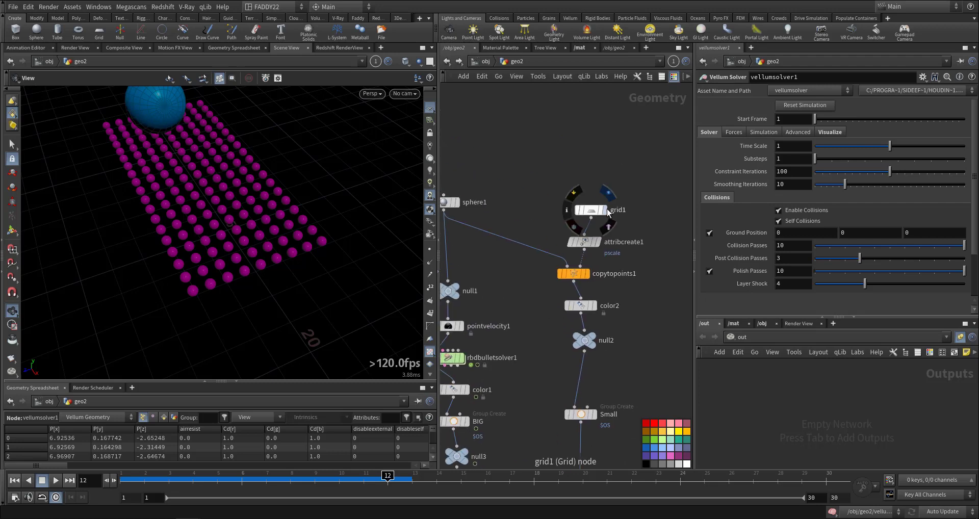
{"action": "left_click", "coordinate": [453, 202]}
{"action": "left_click", "coordinate": [605, 214]}
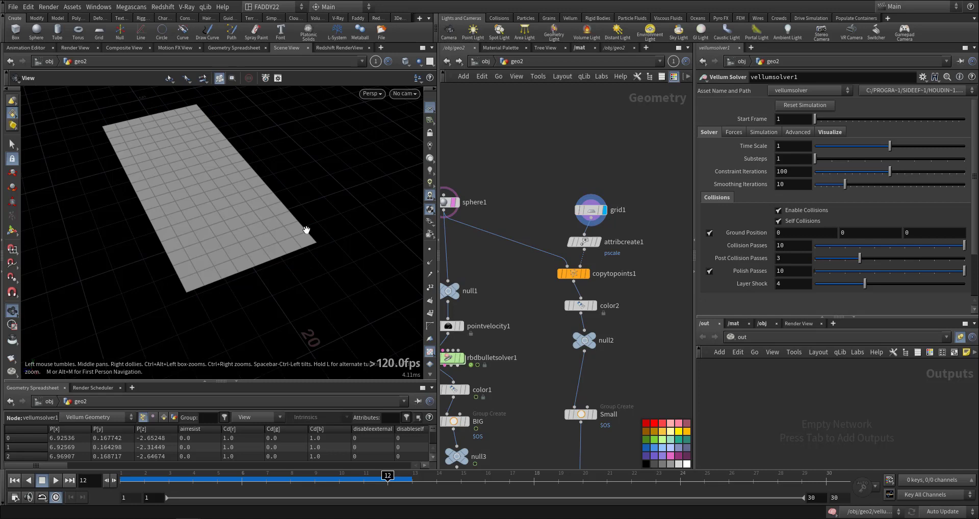
{"action": "key", "text": "Return"}
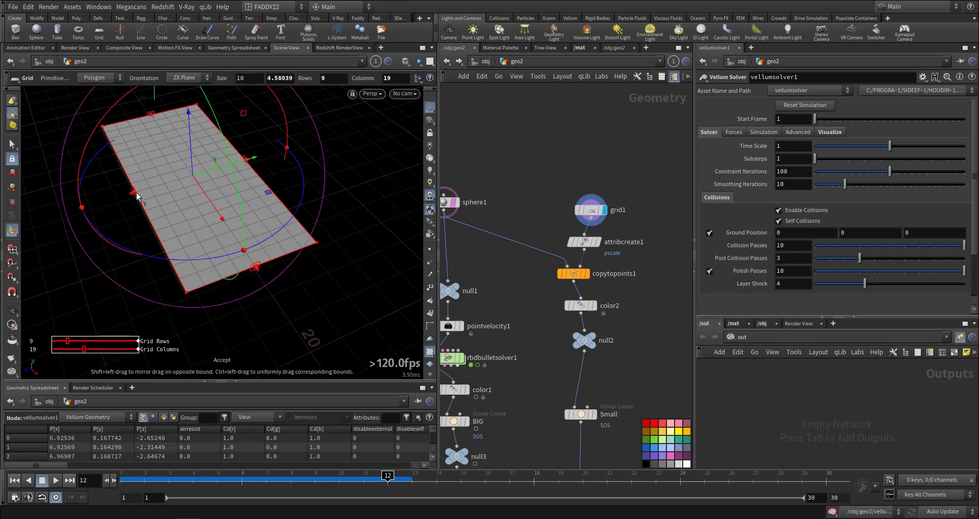
{"action": "left_click_drag", "start_coordinate": [137, 194], "coordinate": [158, 193]}
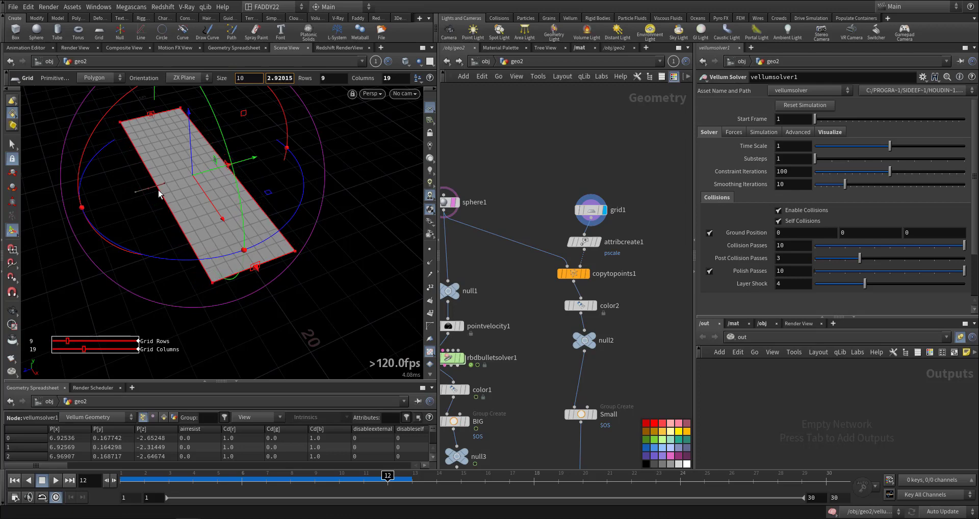
{"action": "left_click", "coordinate": [586, 274]}
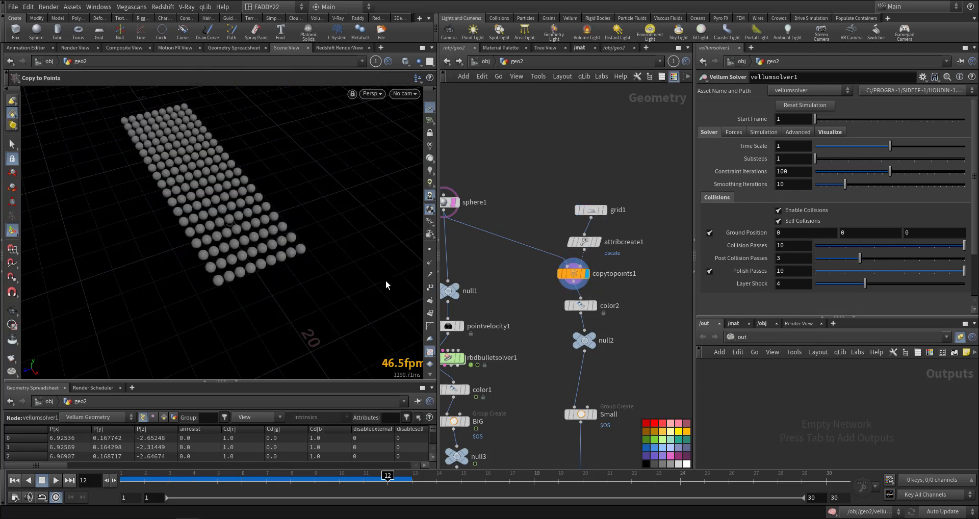
Play the narrowed grid's simulation at vellumsolver1 and at merge1, inspect the sticking from the side, and rewind
{"action": "middle_click_drag", "start_coordinate": [517, 377], "coordinate": [516, 280]}
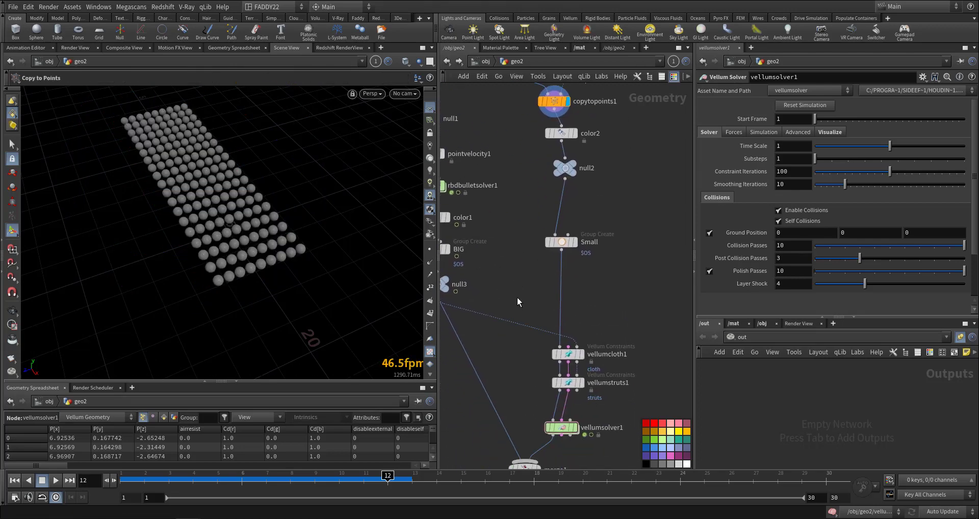
{"action": "left_click", "coordinate": [574, 427]}
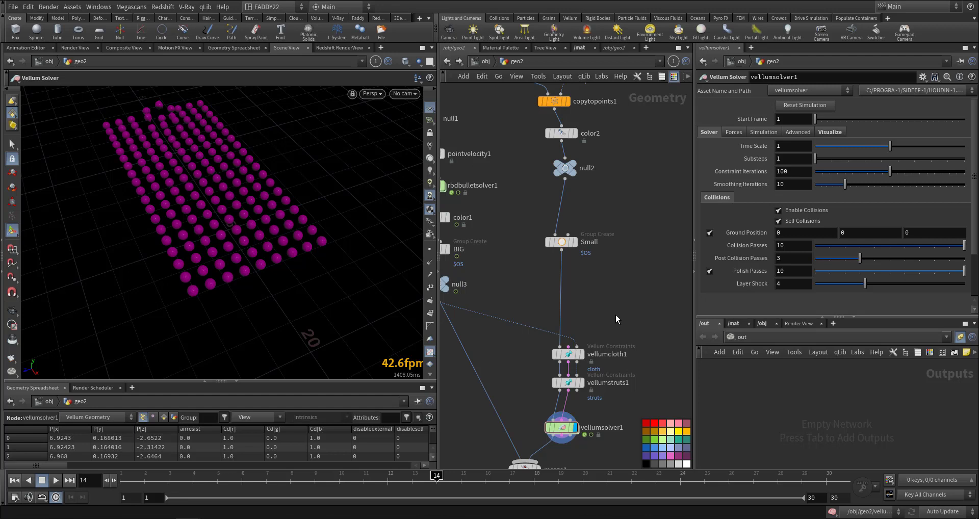
{"action": "key", "text": "ctrl+Up"}
{"action": "key", "text": "Up"}
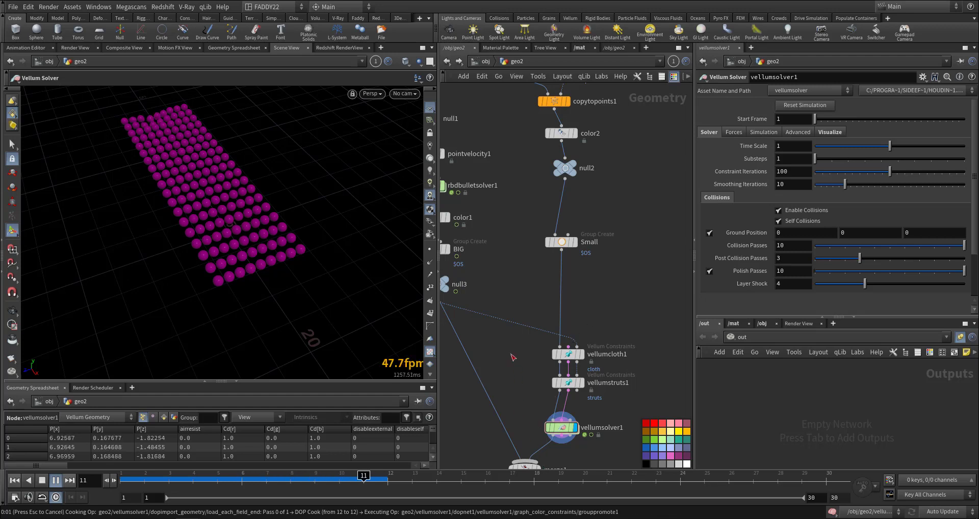
{"action": "scroll", "coordinate": [531, 417], "scroll_direction": "down", "scroll_amount": 3}
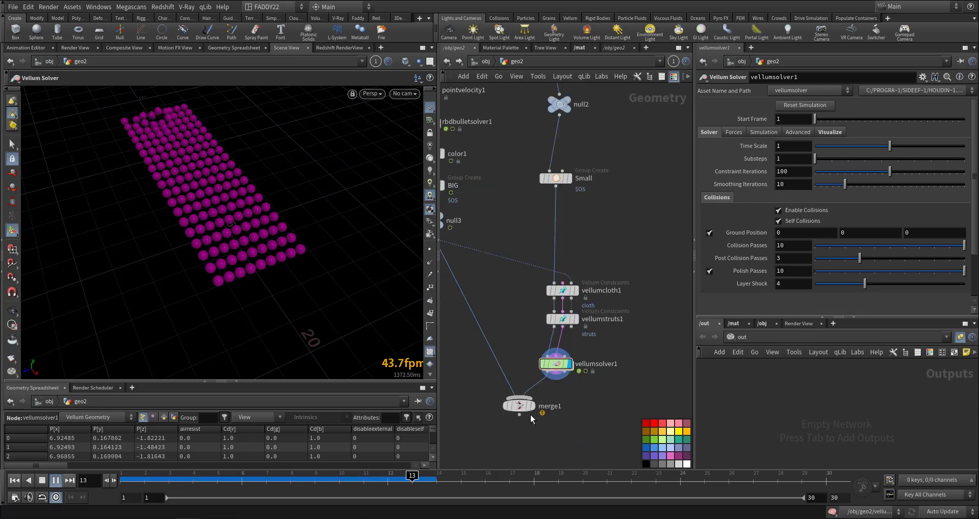
{"action": "left_click", "coordinate": [532, 407]}
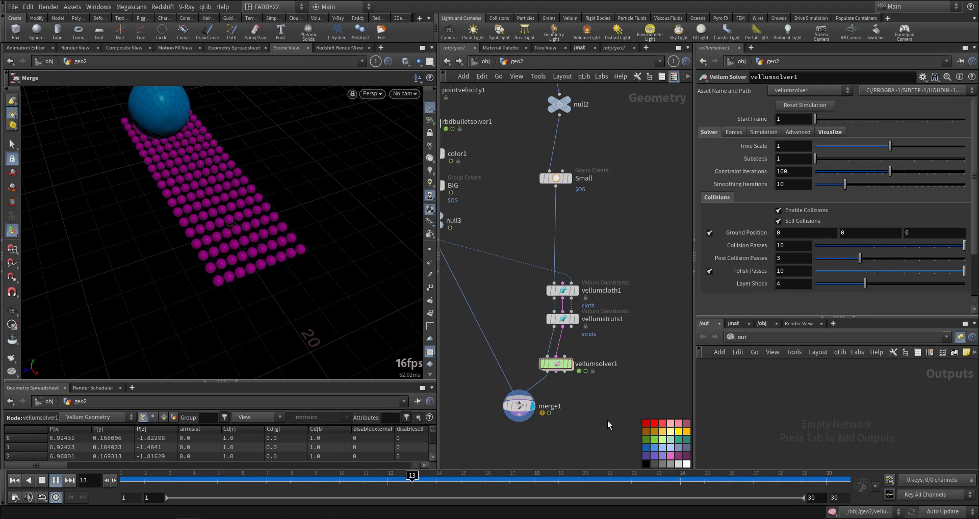
{"action": "key", "text": "Escape"}
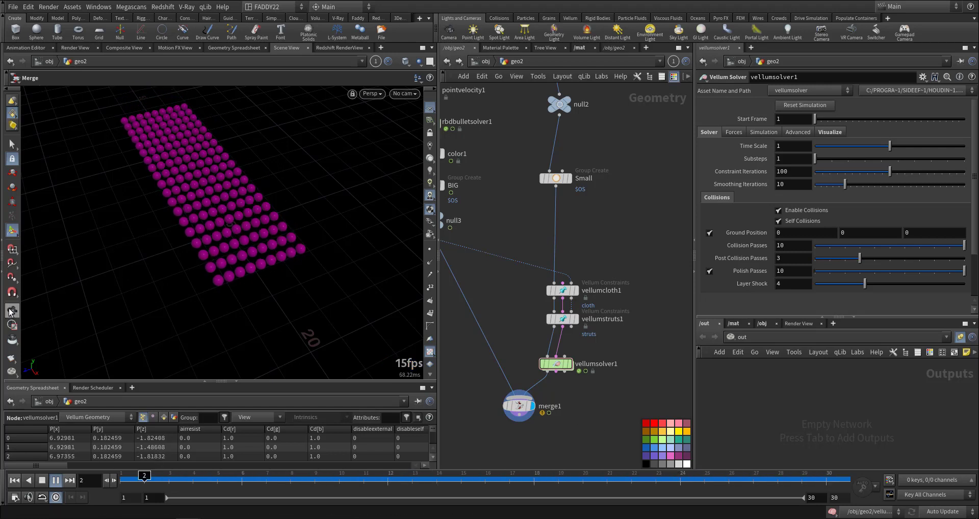
{"action": "left_click_drag", "start_coordinate": [186, 301], "coordinate": [208, 279]}
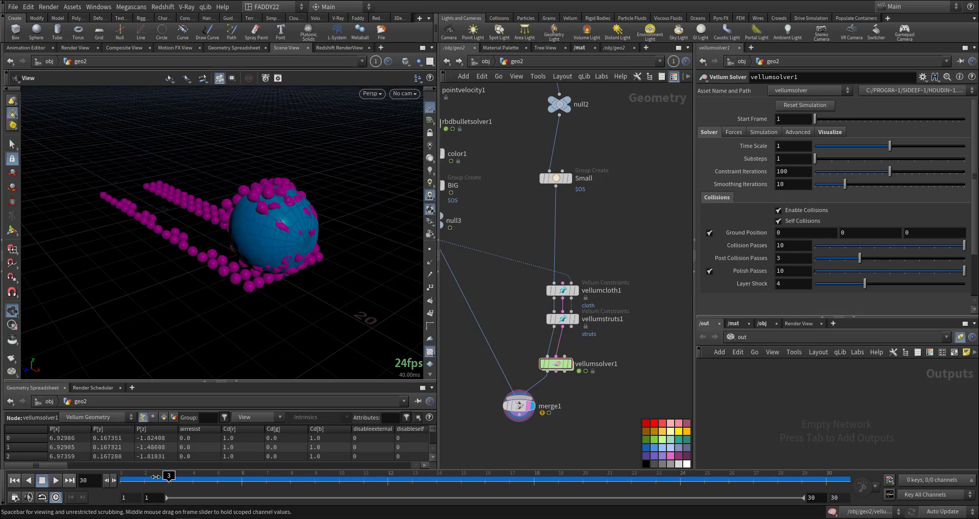
{"action": "key", "text": "ctrl+Up"}
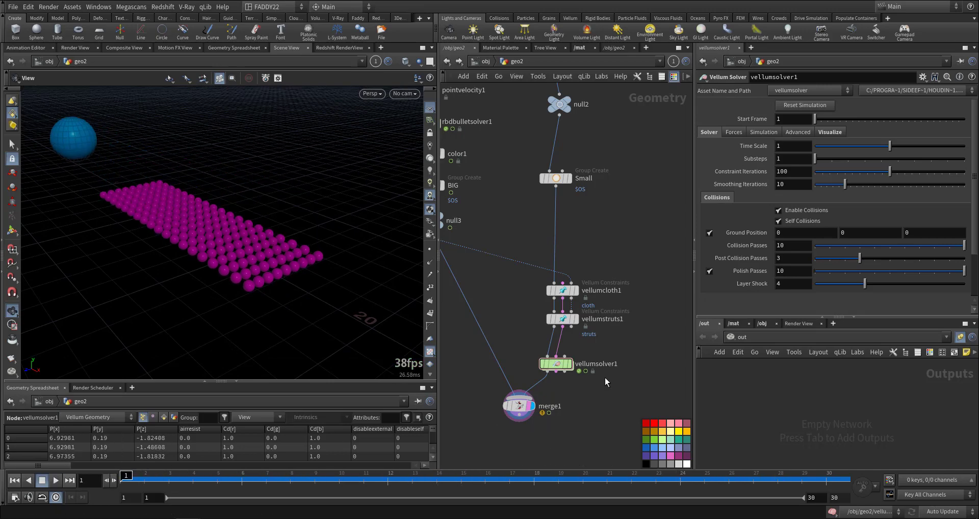
Delete the merge1 node below vellumsolver1
{"action": "middle_click_drag", "start_coordinate": [576, 414], "coordinate": [603, 364]}
{"action": "left_click_drag", "start_coordinate": [595, 392], "coordinate": [525, 350]}
{"action": "key", "text": "Delete"}
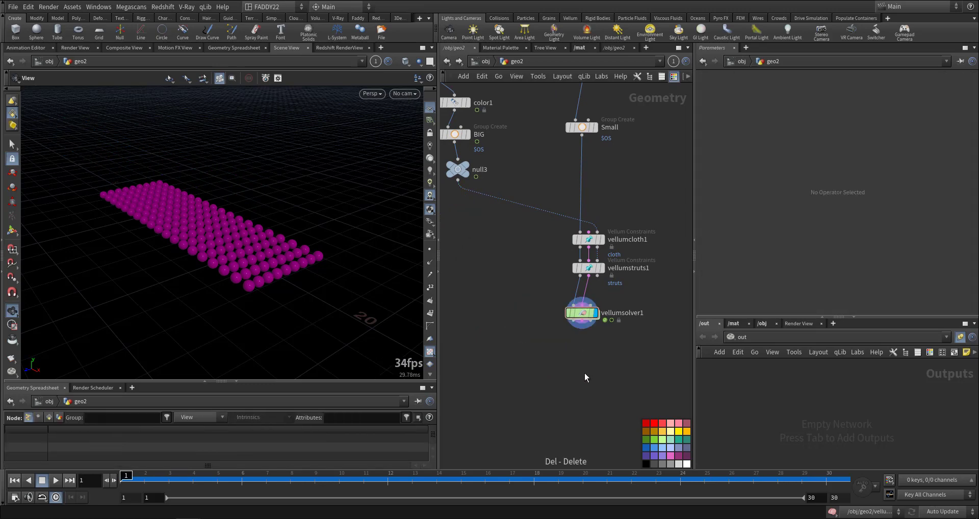
{"action": "key", "text": "Tab"}
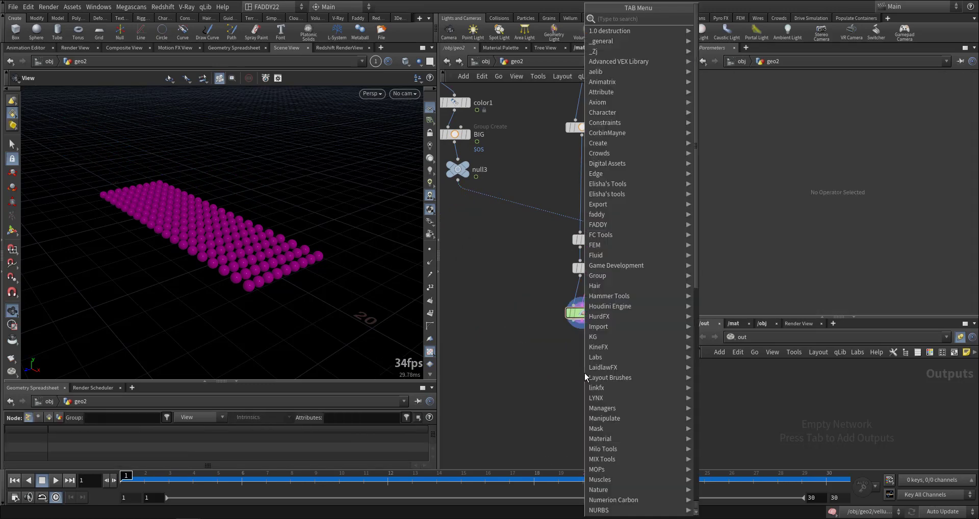
{"action": "type", "text": "ve"}
{"action": "key", "text": "BackSpace"}
{"action": "key", "text": "BackSpace"}
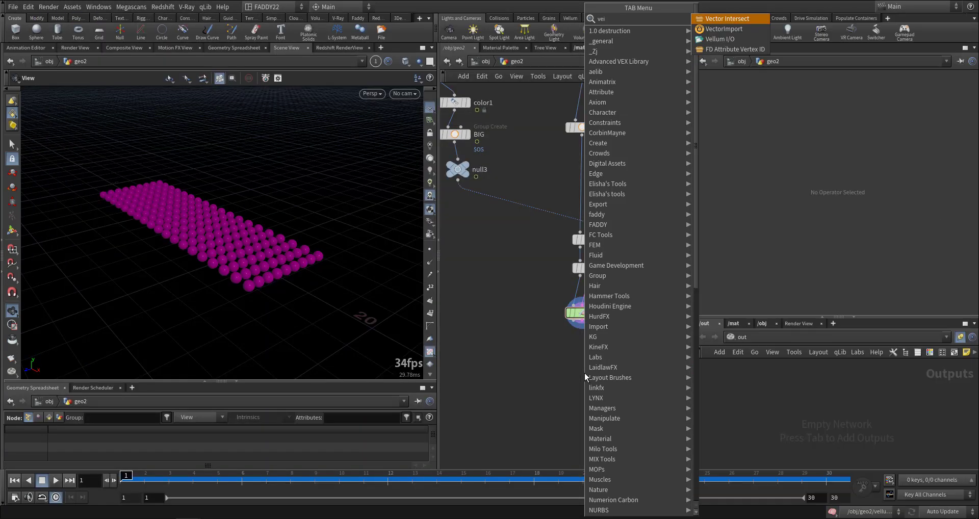
{"action": "left_click", "coordinate": [509, 331]}
Add a File Cache node below vellumsolver1 and rename it V_Import
{"action": "key", "text": "Tab"}
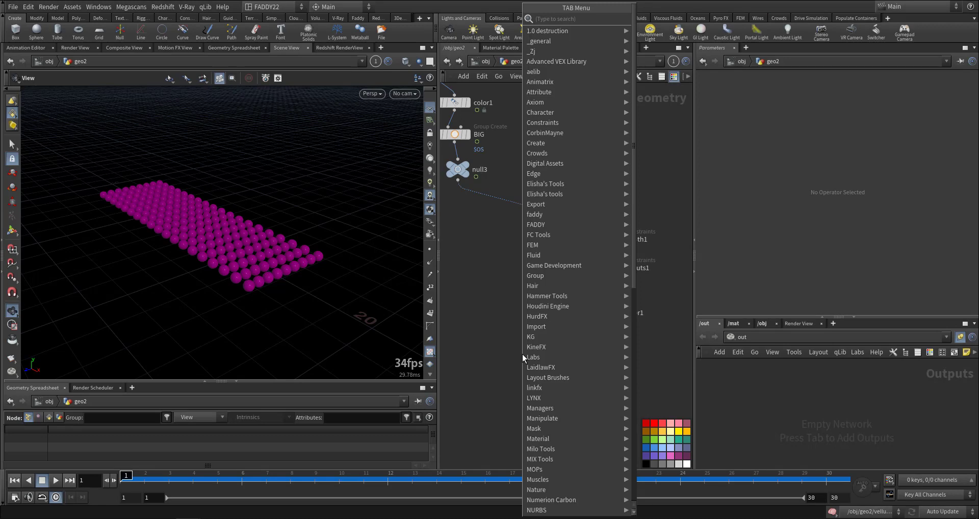
{"action": "type", "text": "fca"}
{"action": "left_click", "coordinate": [653, 20]}
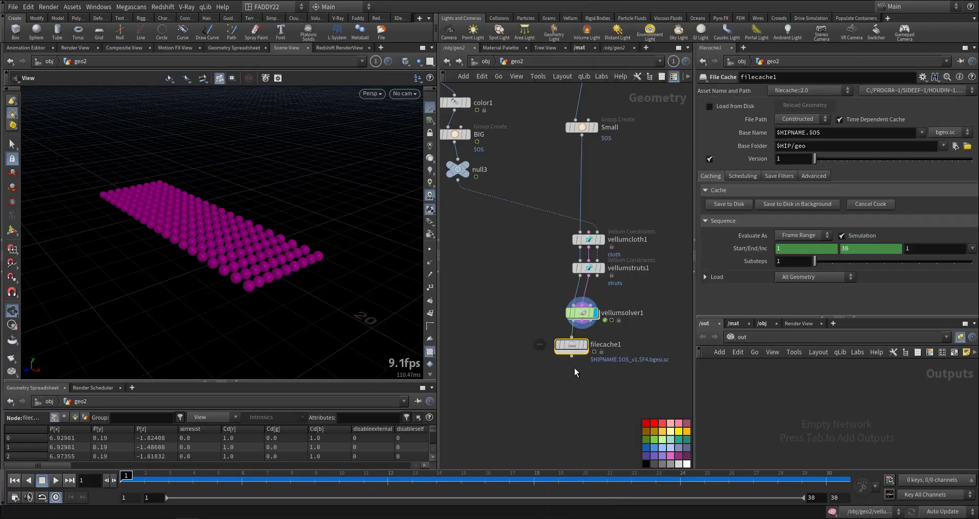
{"action": "double_click", "coordinate": [599, 345]}
{"action": "type", "text": "v"}
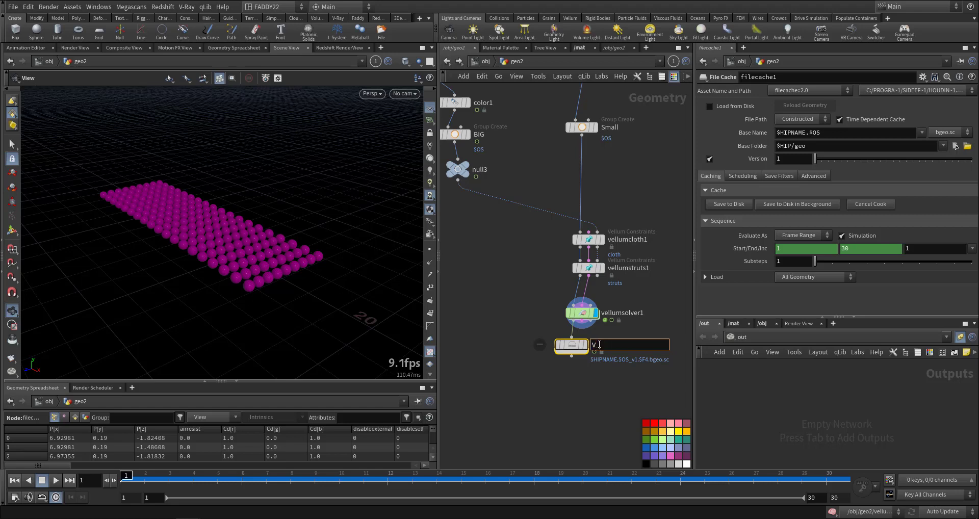
{"action": "type", "text": "_Import"}
{"action": "key", "text": "Return"}
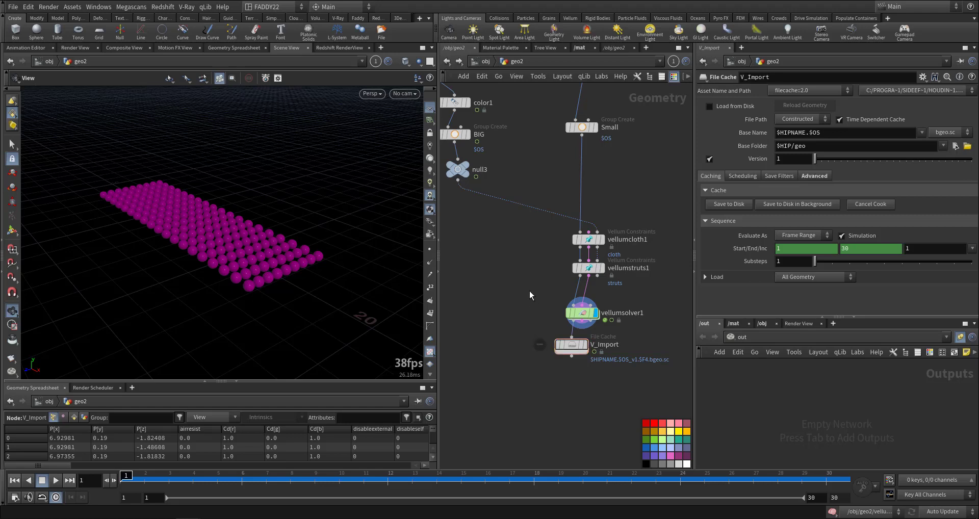
Save the scene and switch V_Import's File Path mode to Explicit
{"action": "key", "text": "ctrl+s"}
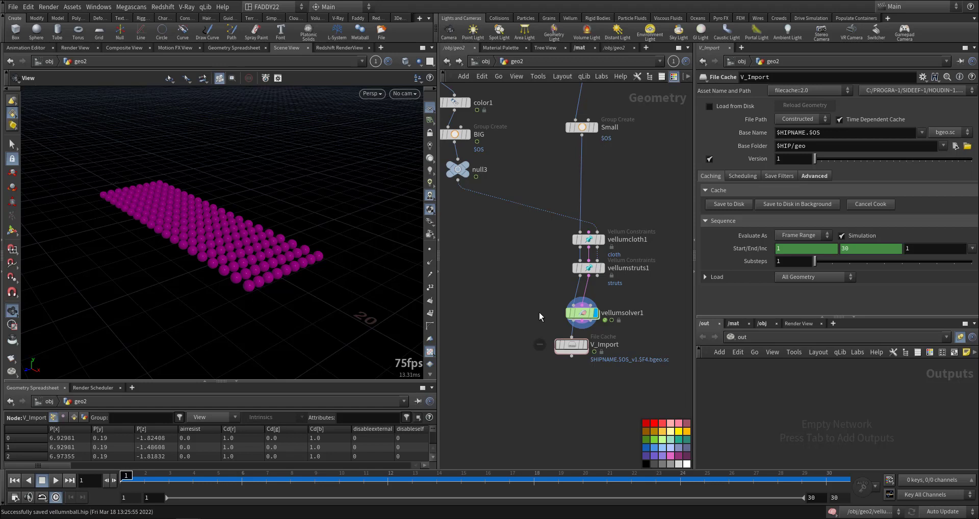
{"action": "left_click", "coordinate": [787, 119]}
{"action": "left_click", "coordinate": [789, 139]}
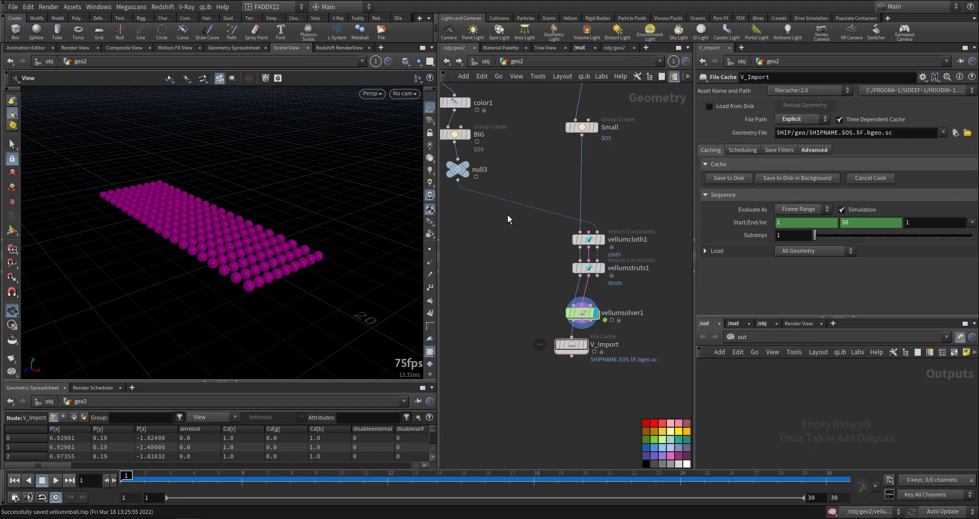
Copy null3 and paste it as an object merge geometry at object level, naming the new object ball
{"action": "middle_click_drag", "start_coordinate": [508, 218], "coordinate": [548, 236]}
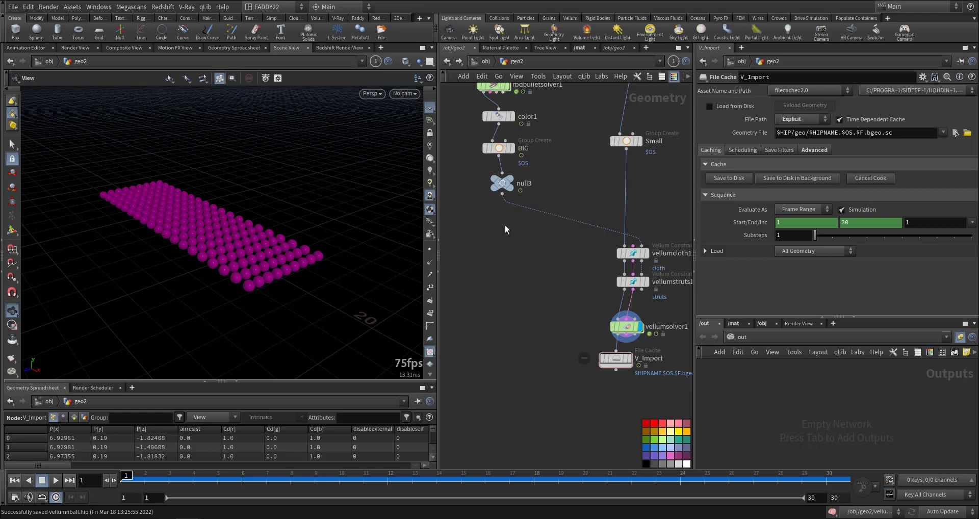
{"action": "left_click", "coordinate": [521, 184]}
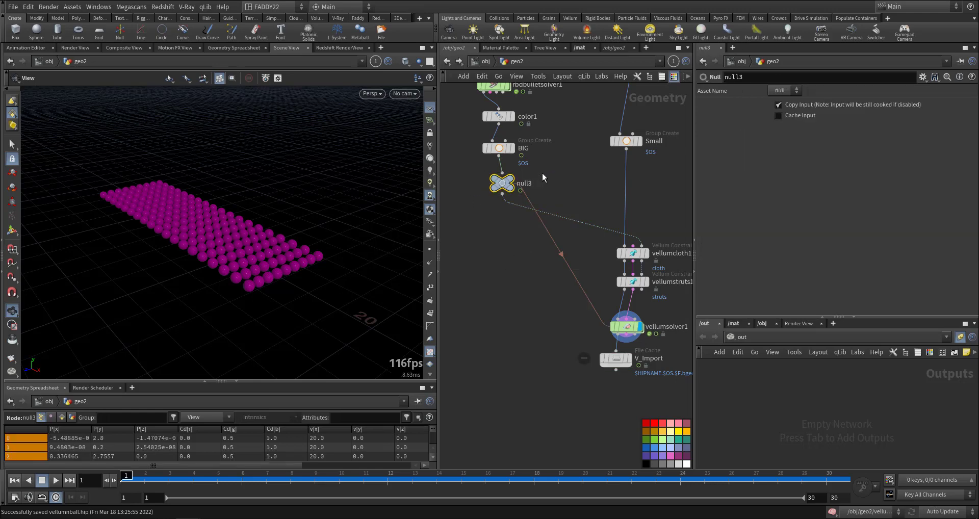
{"action": "key", "text": "ctrl+c"}
{"action": "key", "text": "u"}
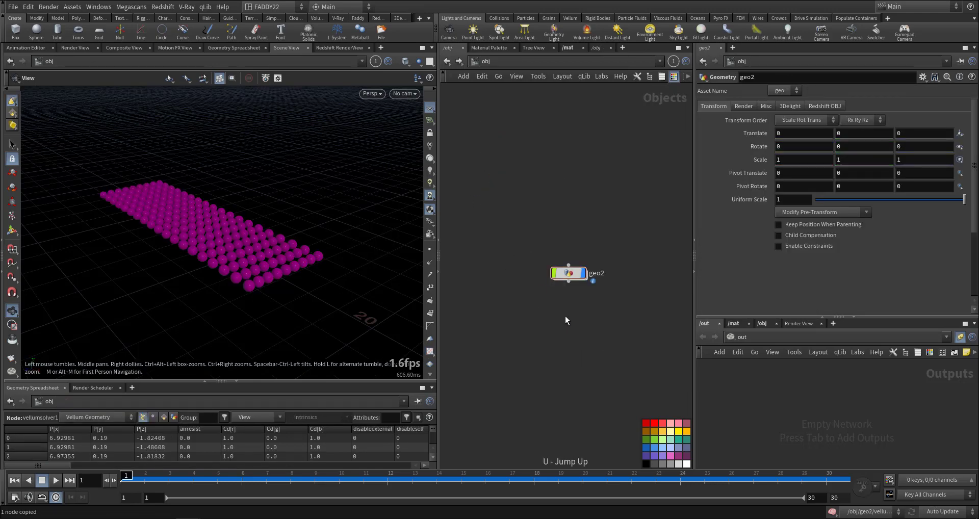
{"action": "key", "text": "ctrl+alt+shift+v"}
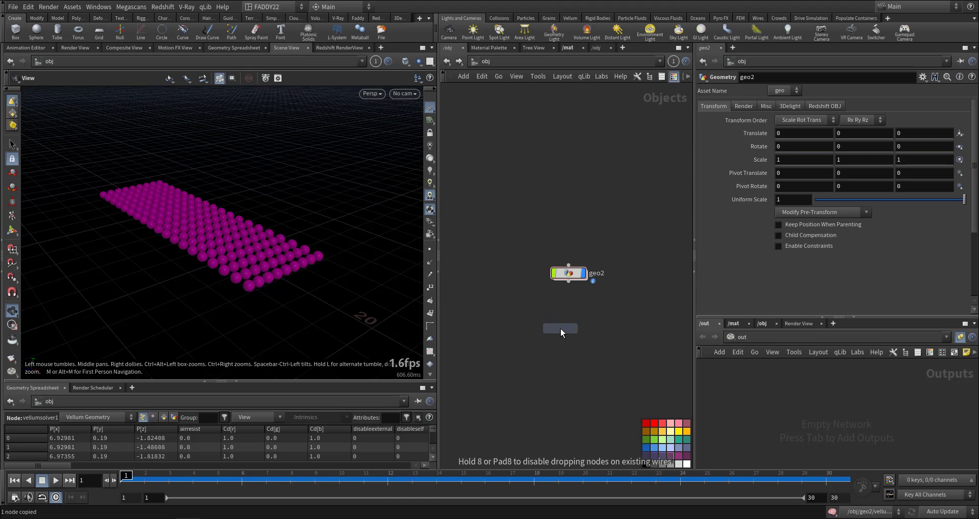
{"action": "left_click", "coordinate": [561, 328]}
{"action": "type", "text": "obj/b"}
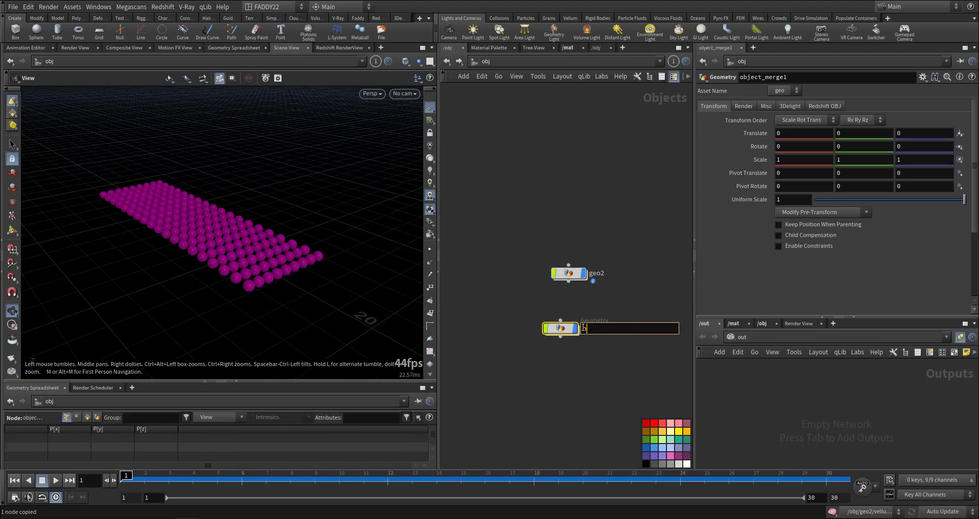
{"action": "type", "text": "all"}
{"action": "key", "text": "Return"}
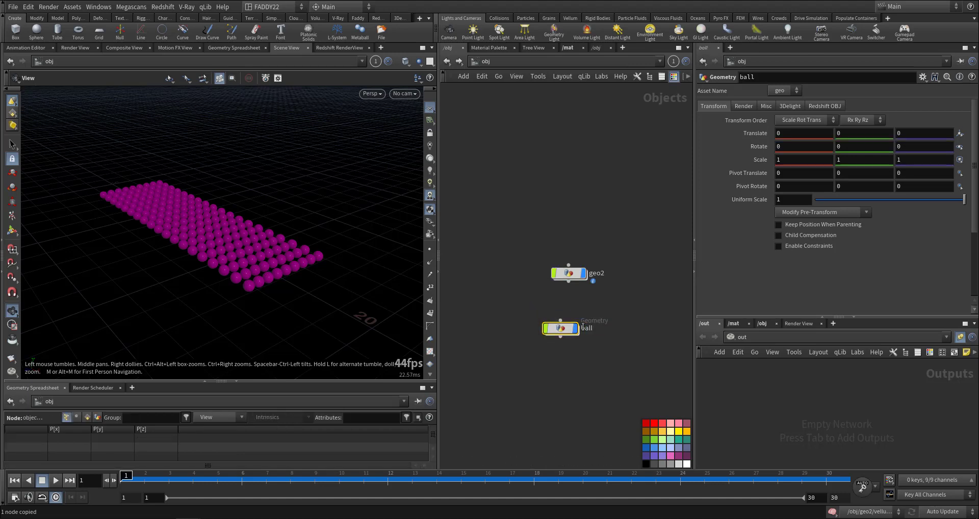
Set Object 1 of the object merge inside ball to /obj/geo2/null3
{"action": "key", "text": "Return"}
{"action": "left_click", "coordinate": [807, 132]}
{"action": "key", "text": "ctrl+v"}
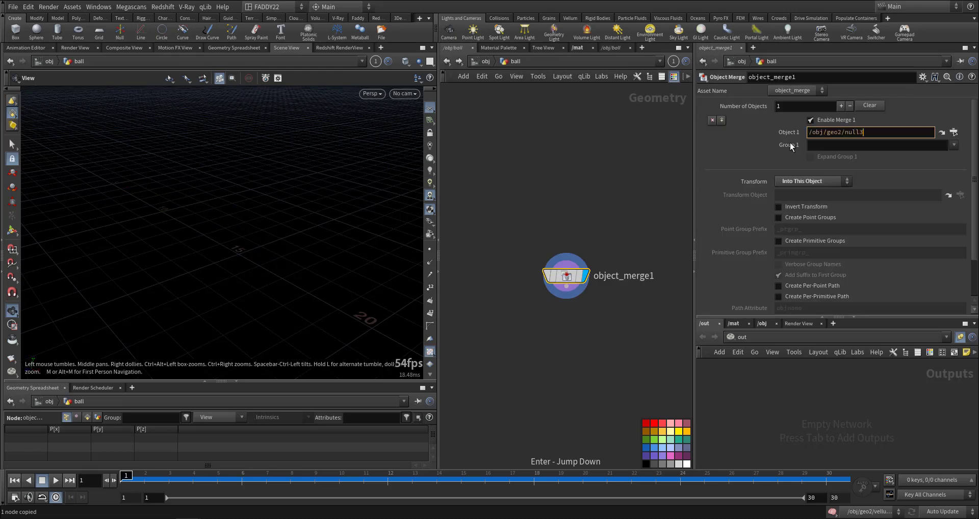
Return to object level and rename geo2 as small
{"action": "left_click", "coordinate": [483, 62]}
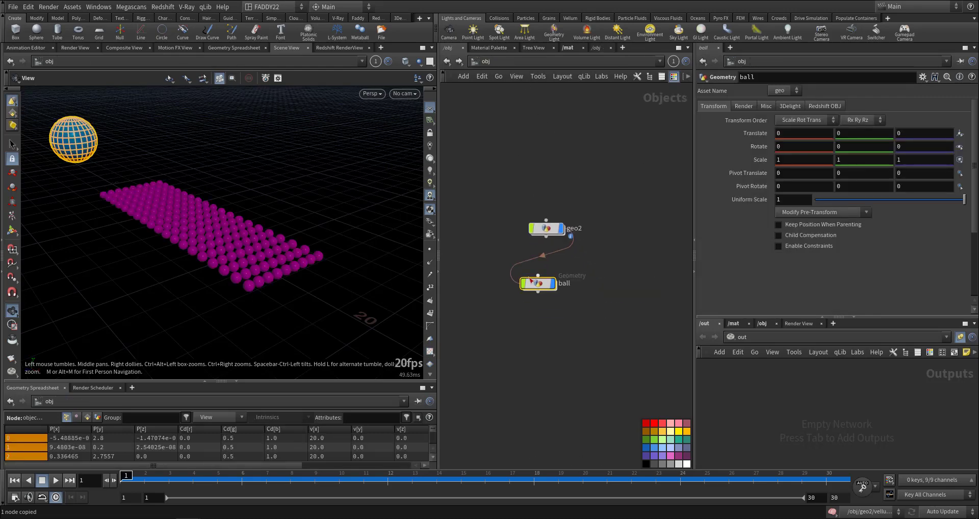
{"action": "double_click", "coordinate": [573, 229]}
{"action": "type", "text": "s"}
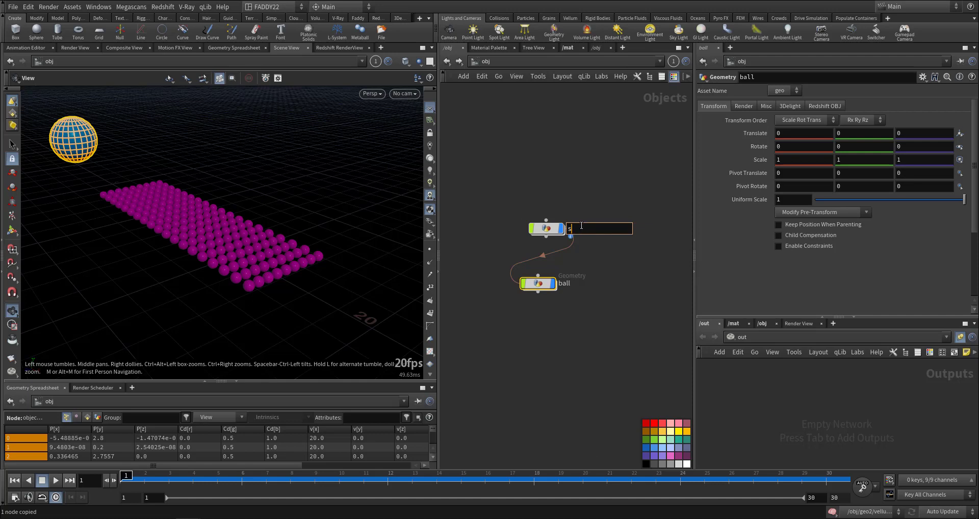
{"action": "type", "text": "mall"}
{"action": "key", "text": "Return"}
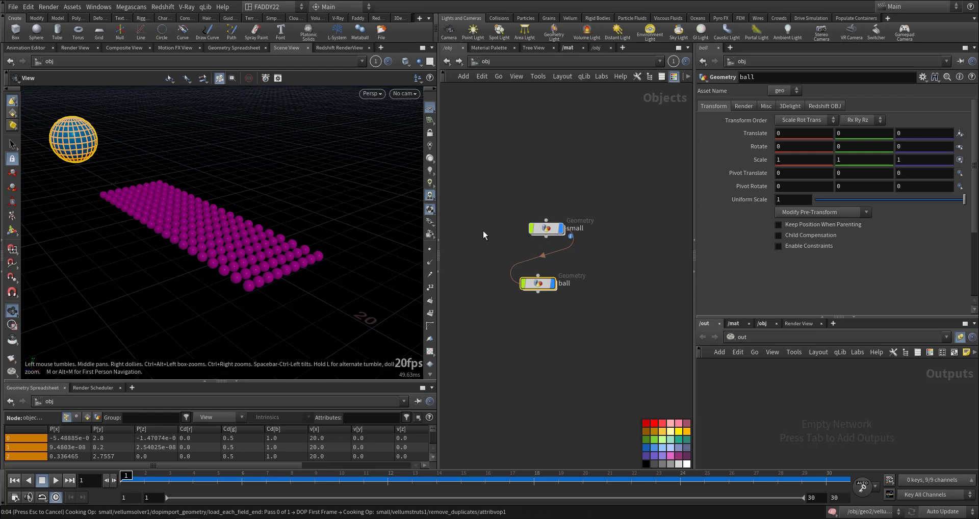
Add a Null node below V_Import in the small network and connect it to V_Import's output
{"action": "middle_click_drag", "start_coordinate": [513, 294], "coordinate": [481, 283]}
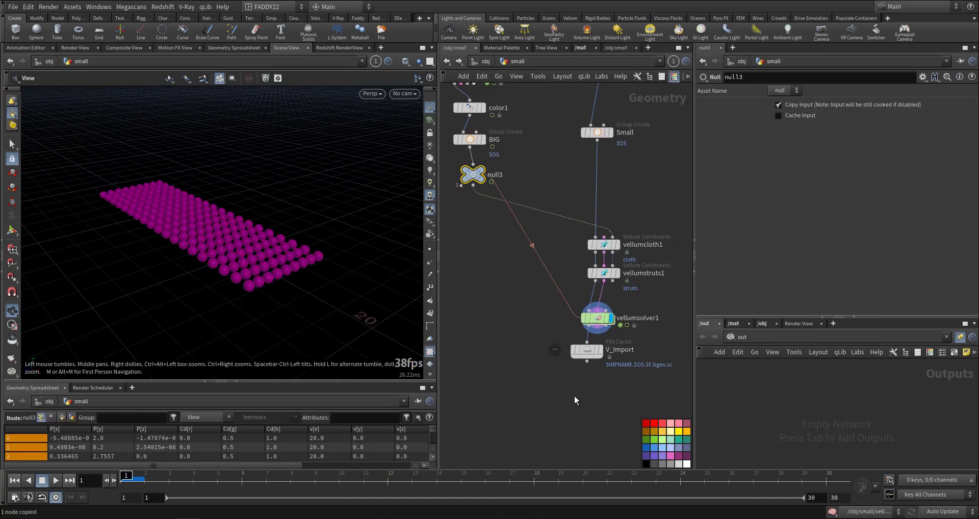
{"action": "key", "text": "ctrl+v"}
{"action": "left_click", "coordinate": [586, 361]}
{"action": "left_click", "coordinate": [593, 410]}
{"action": "left_click", "coordinate": [605, 417]}
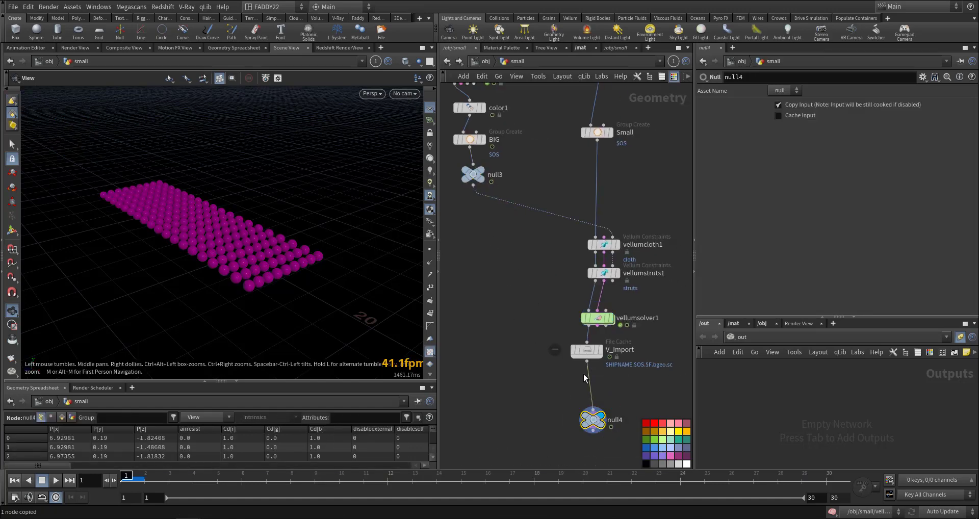
{"action": "left_click_drag", "start_coordinate": [533, 338], "coordinate": [606, 372]}
{"action": "middle_click_drag", "start_coordinate": [535, 306], "coordinate": [512, 315]}
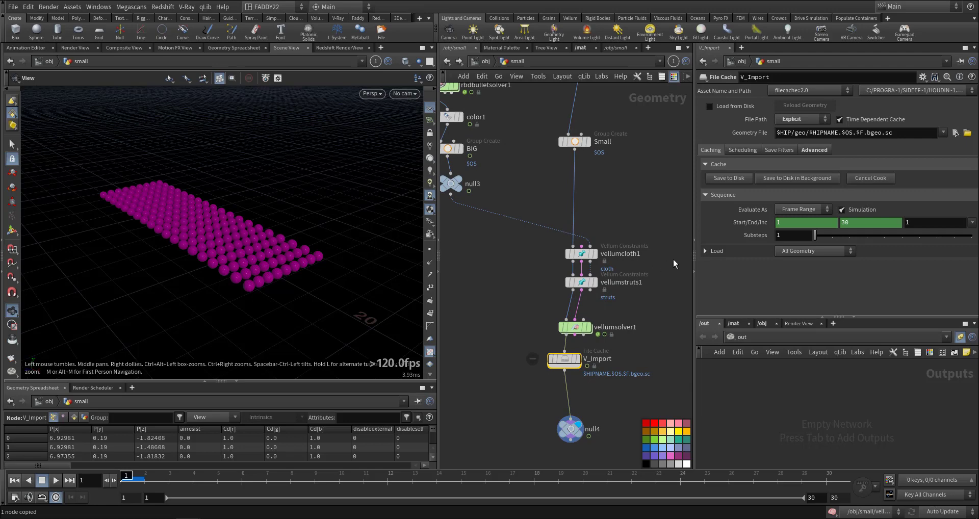
Enable Sliding Rate on vellumconstraints1 inside vellumsolver1's forces network
{"action": "double_click", "coordinate": [575, 329]}
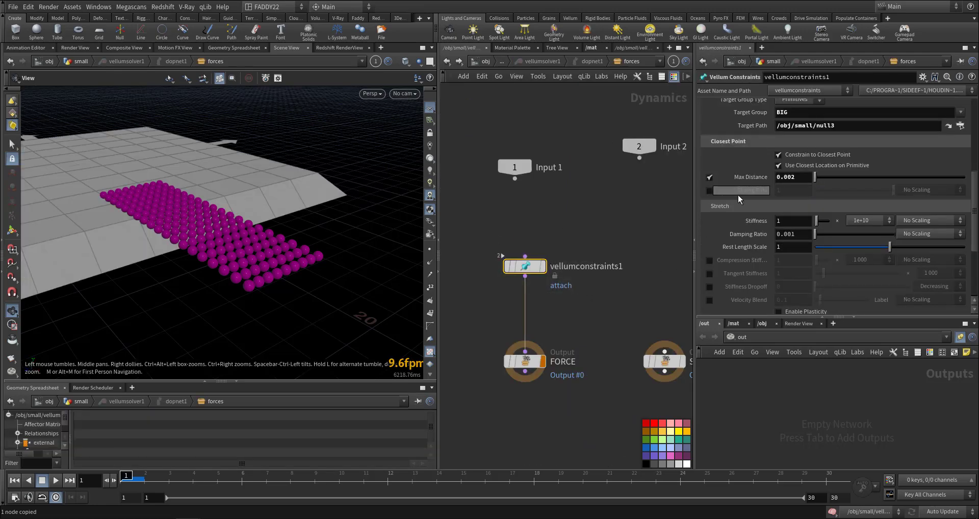
{"action": "left_click", "coordinate": [710, 190]}
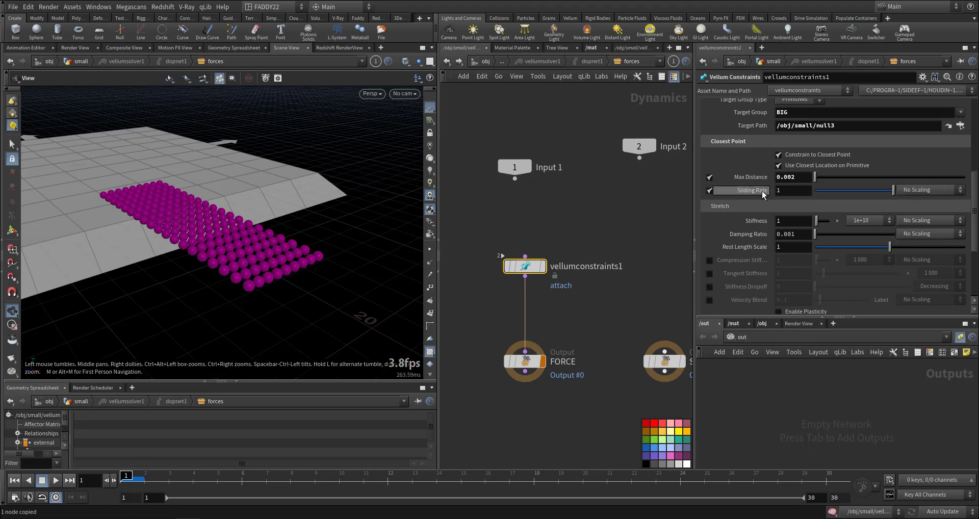
{"action": "left_click", "coordinate": [916, 190]}
{"action": "left_click", "coordinate": [916, 209]}
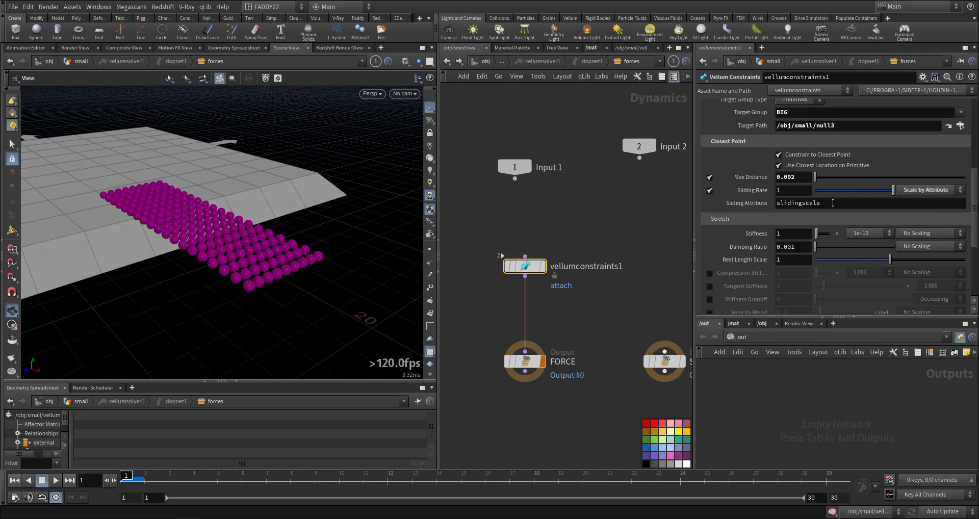
{"action": "left_click", "coordinate": [926, 189]}
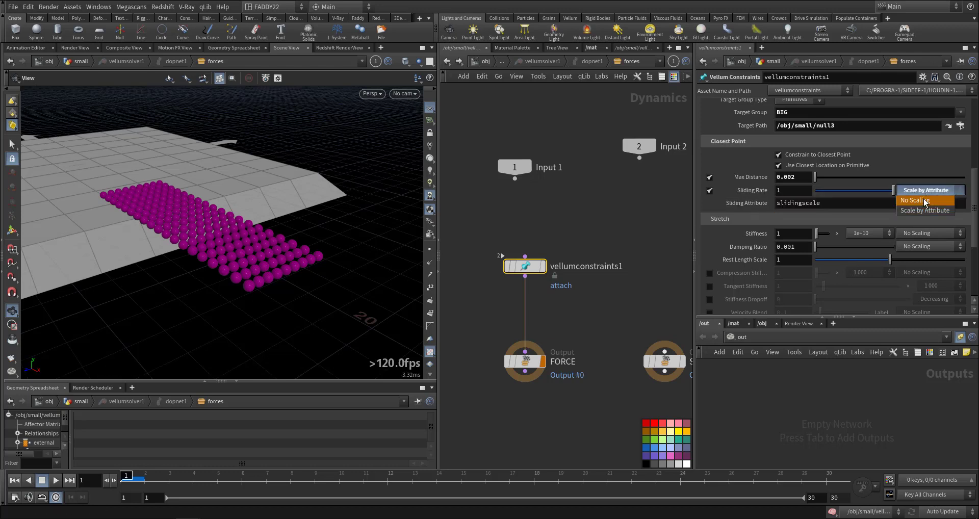
{"action": "left_click", "coordinate": [918, 199]}
{"action": "middle_click_drag", "start_coordinate": [572, 123], "coordinate": [577, 144]}
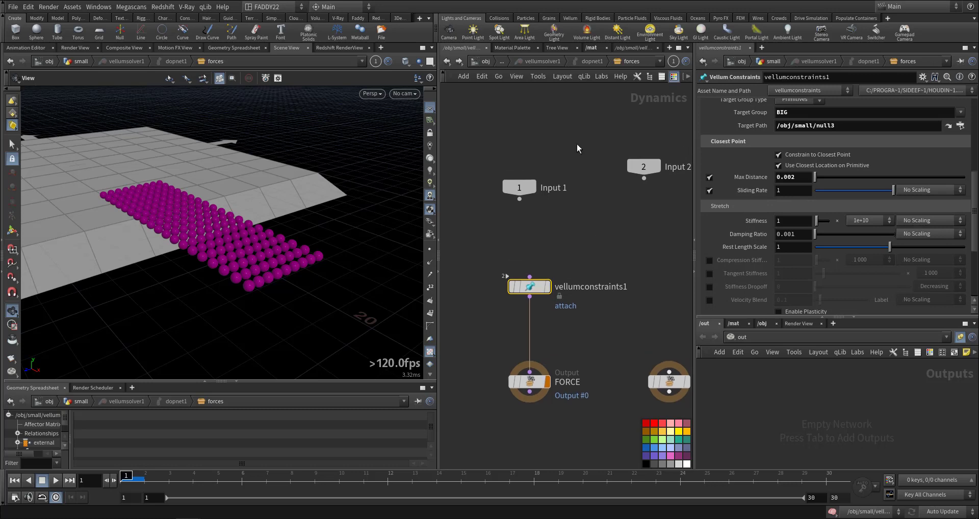
Enlarge the Outputs network pane, switch it to the tasks network, and enter topnet1
{"action": "left_click_drag", "start_coordinate": [749, 316], "coordinate": [745, 195]}
{"action": "left_click", "coordinate": [739, 216]}
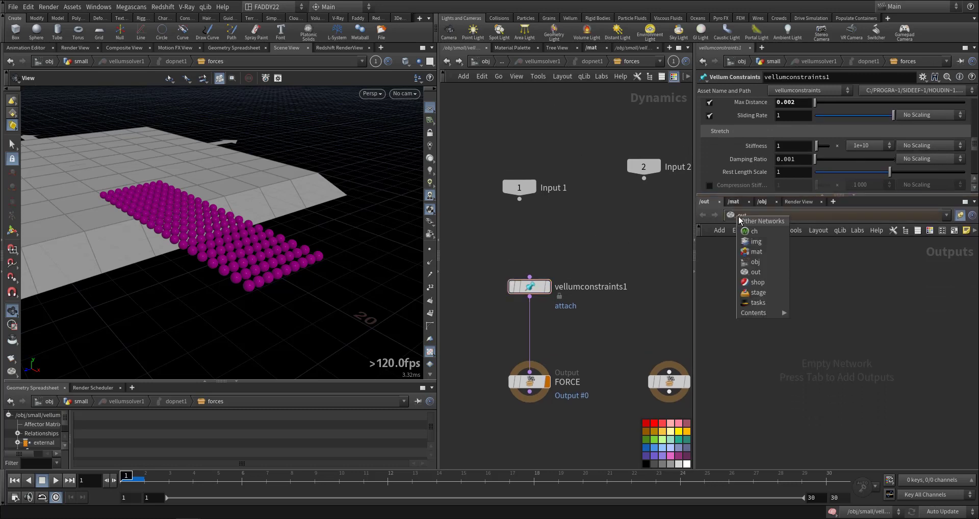
{"action": "left_click", "coordinate": [758, 303]}
{"action": "double_click", "coordinate": [818, 350]}
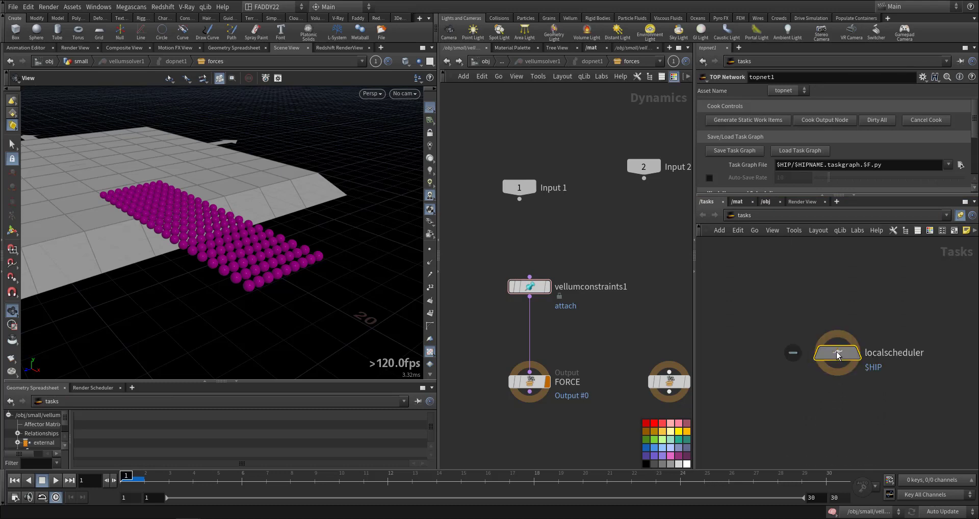
Add a Wedge node in topnet1 beside localscheduler and set its Wedge Count to 5
{"action": "middle_click_drag", "start_coordinate": [805, 327], "coordinate": [854, 342]}
{"action": "left_click", "coordinate": [776, 324]}
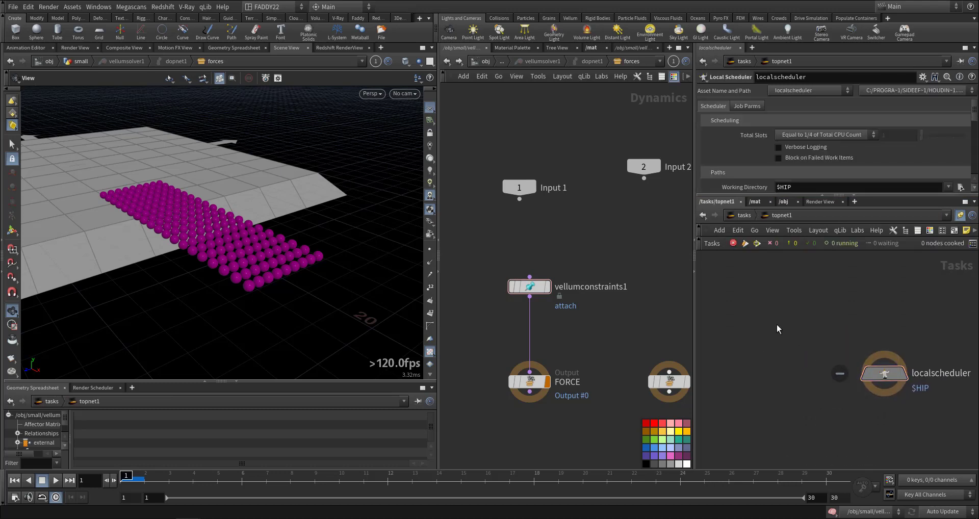
{"action": "key", "text": "Tab"}
{"action": "type", "text": "we"}
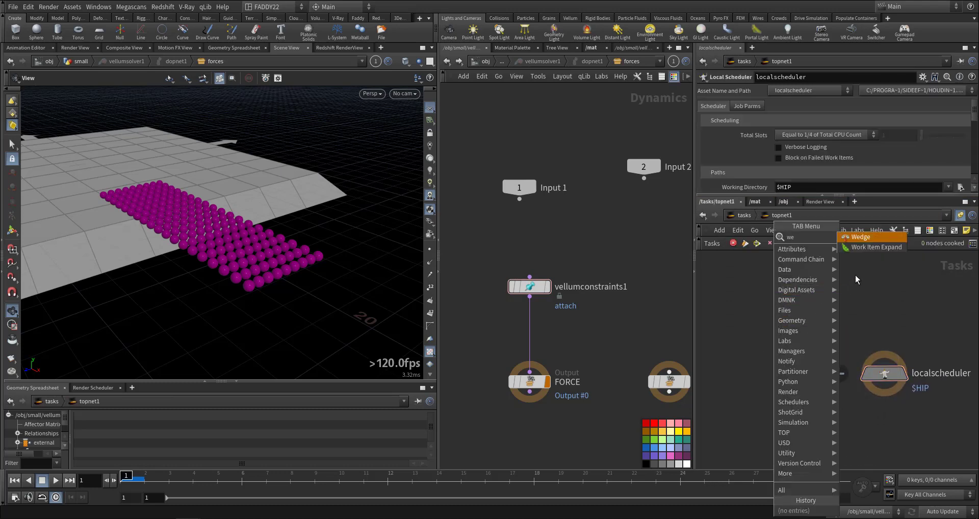
{"action": "left_click", "coordinate": [857, 238]}
{"action": "left_click", "coordinate": [764, 325]}
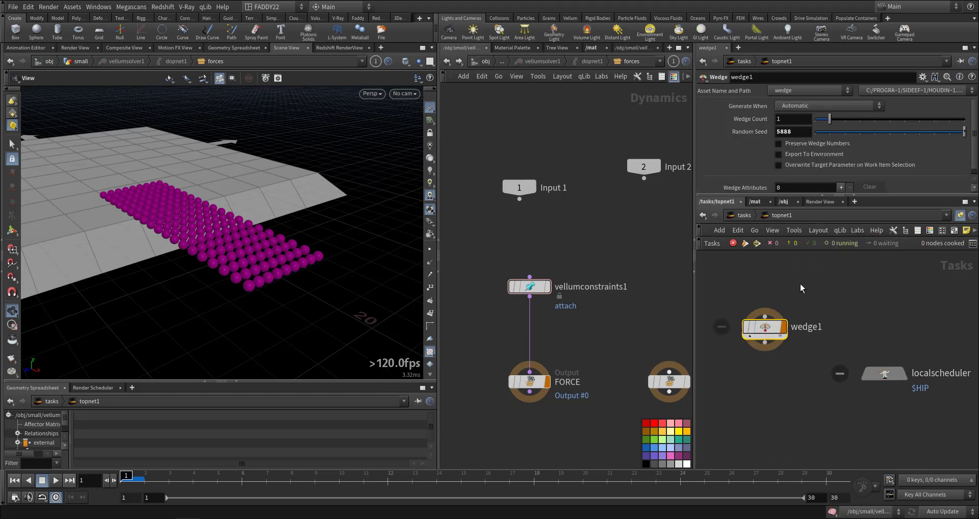
{"action": "left_click_drag", "start_coordinate": [874, 120], "coordinate": [889, 122]}
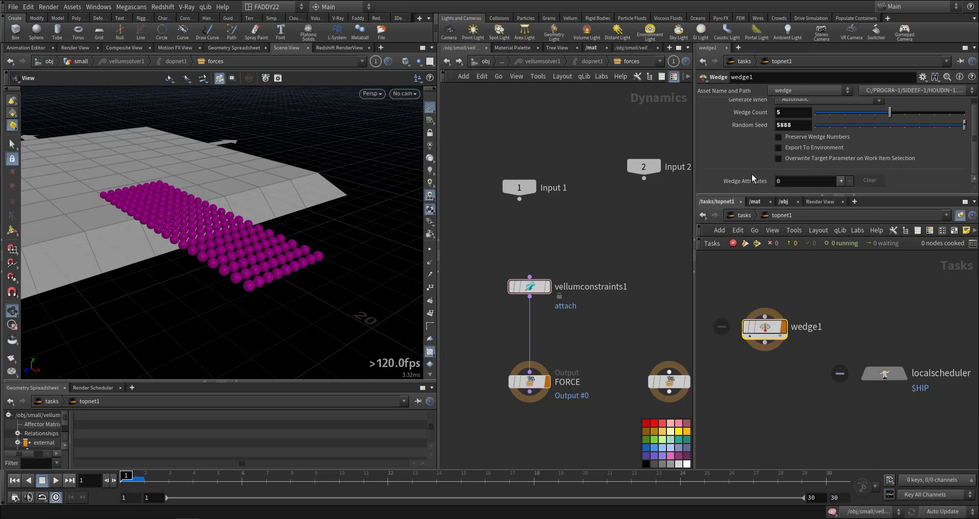
Add a float wedge attribute named slide to wedge1 with Wedge Type set to Value List
{"action": "left_click_drag", "start_coordinate": [754, 196], "coordinate": [754, 258]}
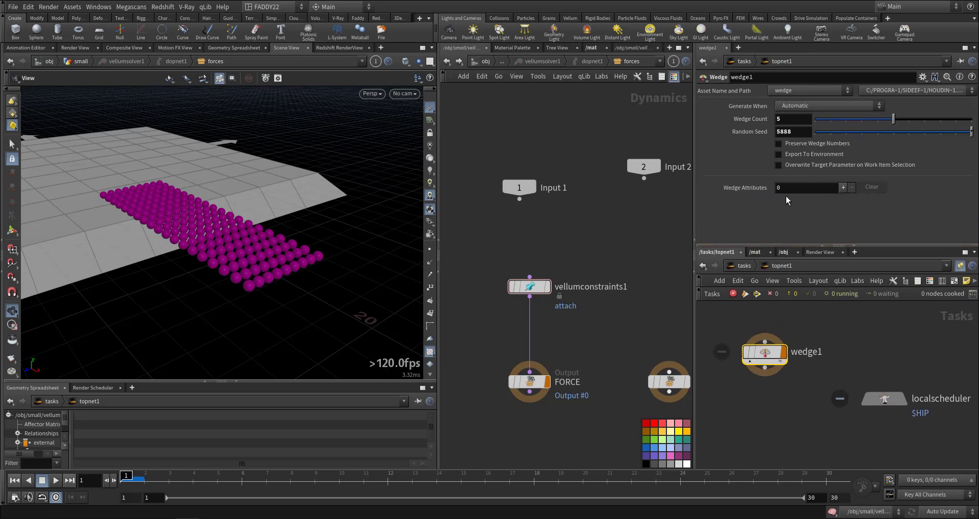
{"action": "left_click", "coordinate": [843, 188]}
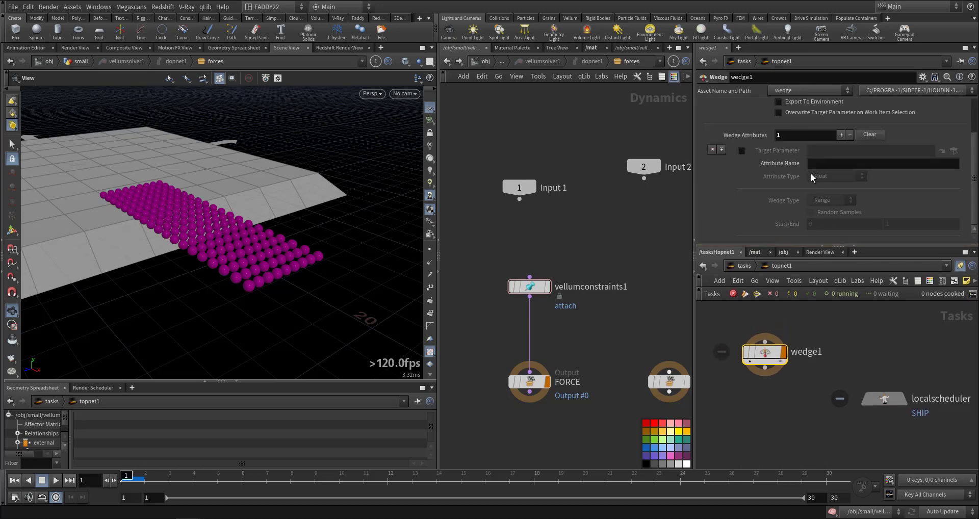
{"action": "left_click", "coordinate": [815, 166]}
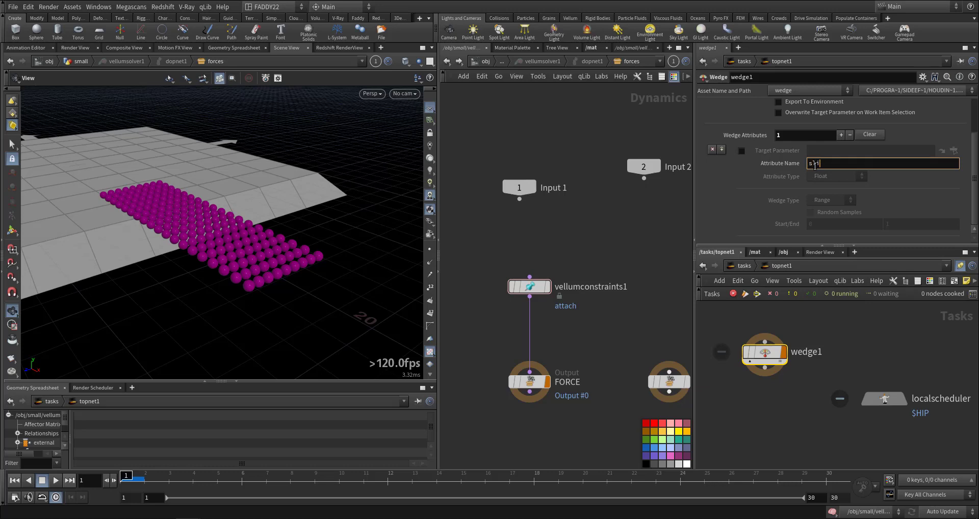
{"action": "type", "text": "slide"}
{"action": "key", "text": "Return"}
{"action": "left_click", "coordinate": [822, 202]}
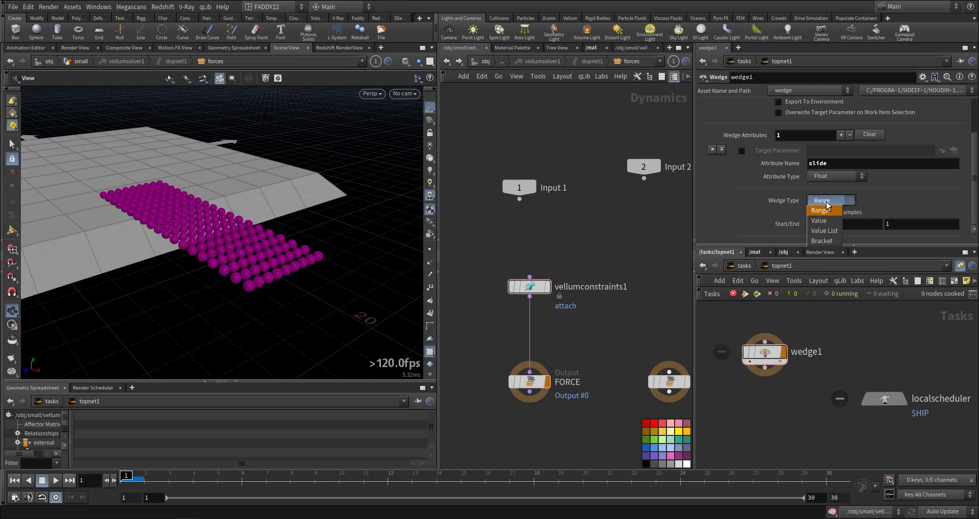
{"action": "left_click", "coordinate": [825, 232]}
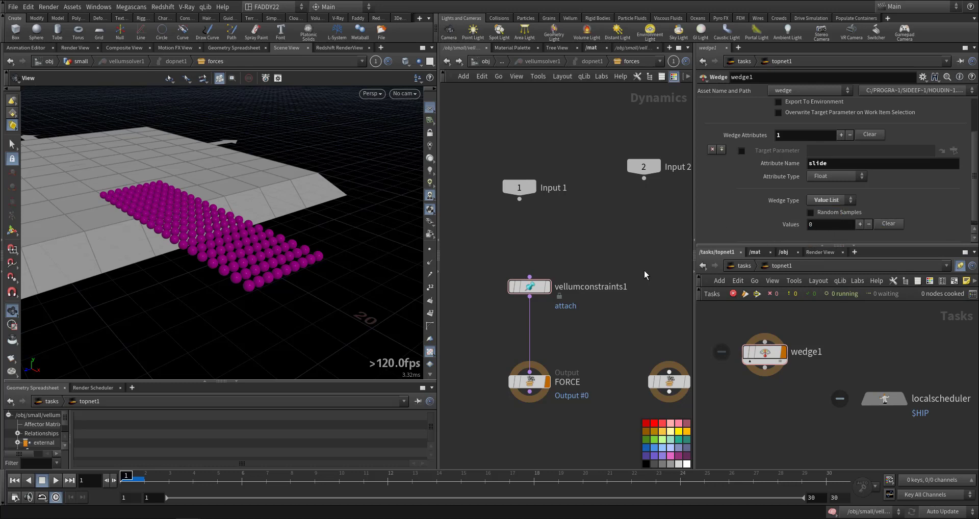
Check the Sliding Rate description on vellumconstraints1 and set Sliding Rate to 0.565
{"action": "left_click", "coordinate": [538, 287]}
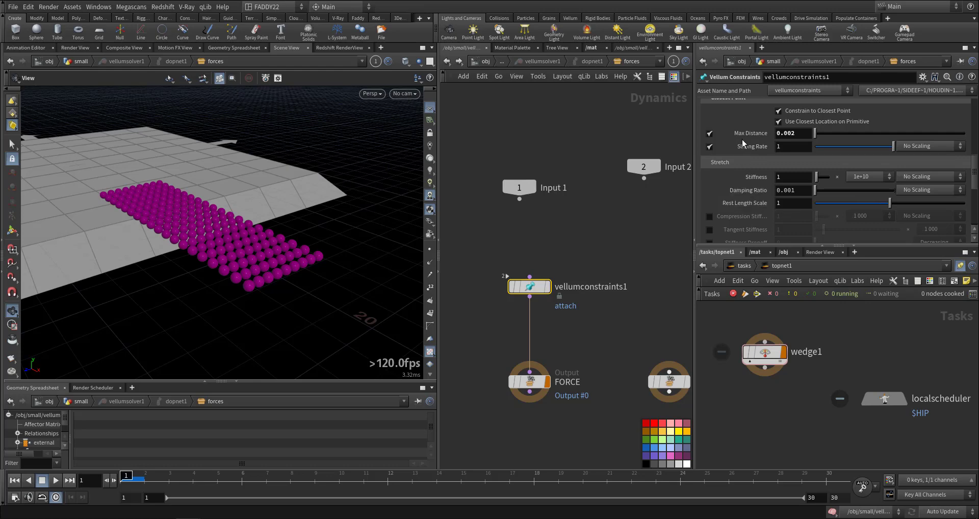
{"action": "mouse_move", "coordinate": [740, 149]}
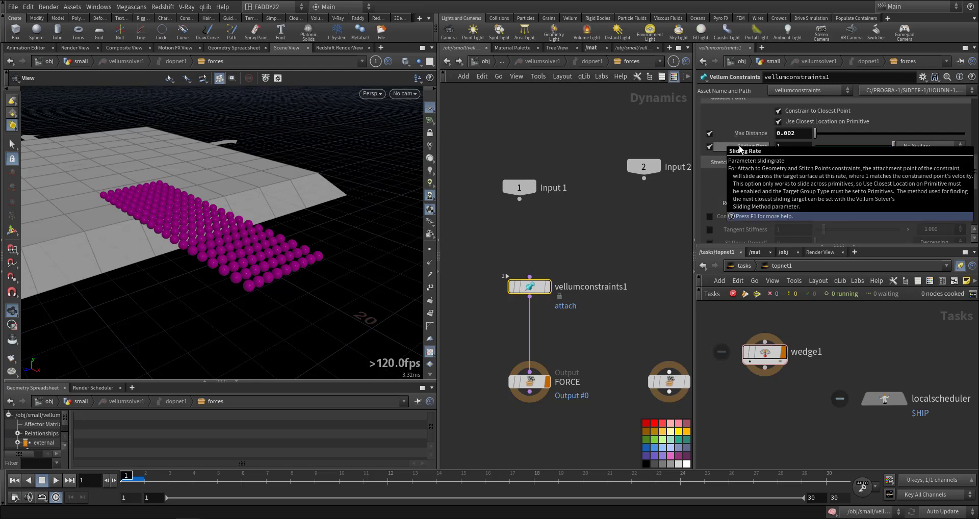
{"action": "left_click_drag", "start_coordinate": [824, 147], "coordinate": [859, 147]}
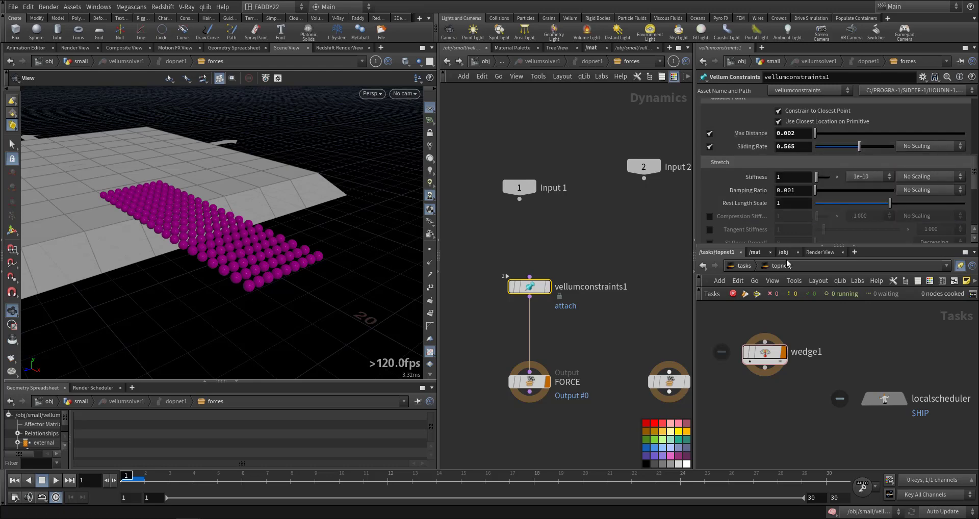
Add five entries to the value list of wedge1's slide attribute
{"action": "left_click", "coordinate": [760, 350]}
{"action": "scroll", "coordinate": [784, 213], "scroll_direction": "down", "scroll_amount": 1}
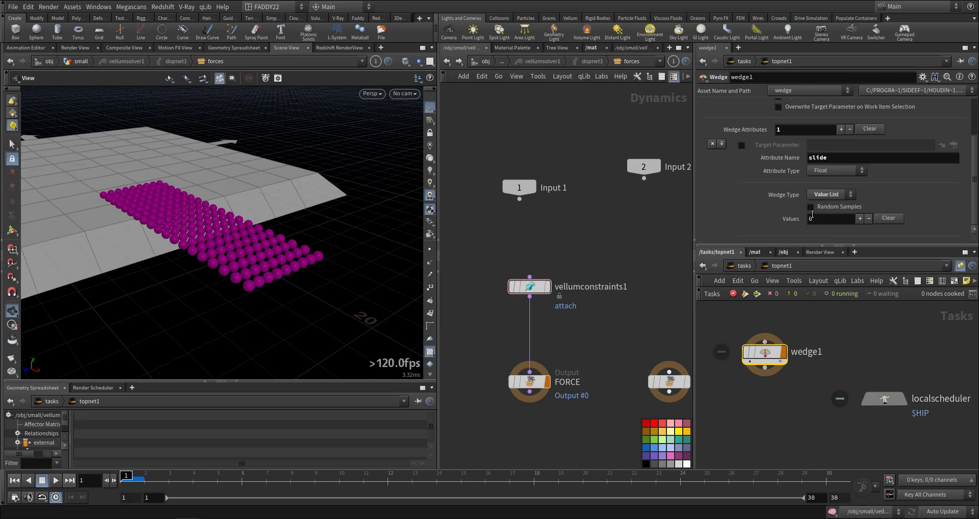
{"action": "left_click", "coordinate": [858, 218]}
{"action": "left_click", "coordinate": [859, 208]}
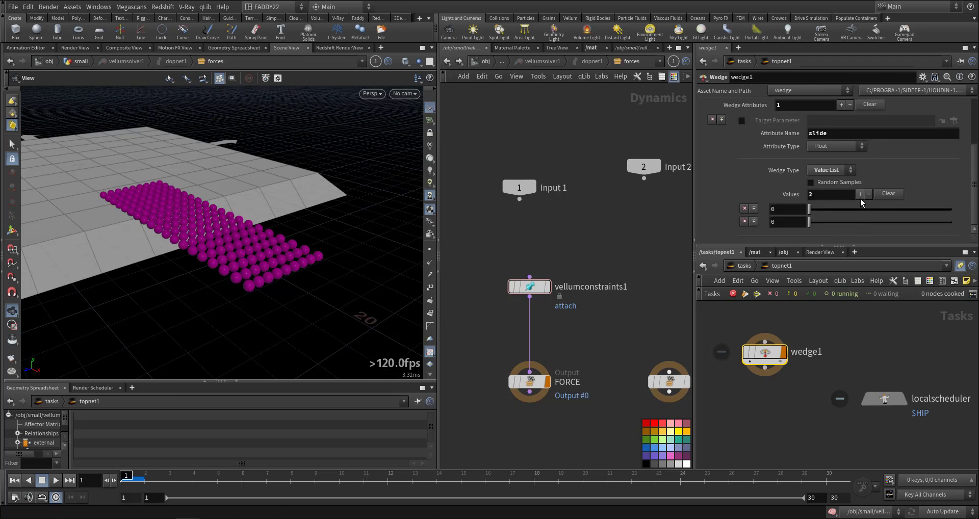
{"action": "left_click", "coordinate": [860, 195]}
{"action": "left_click", "coordinate": [860, 183]}
{"action": "left_click", "coordinate": [860, 169]}
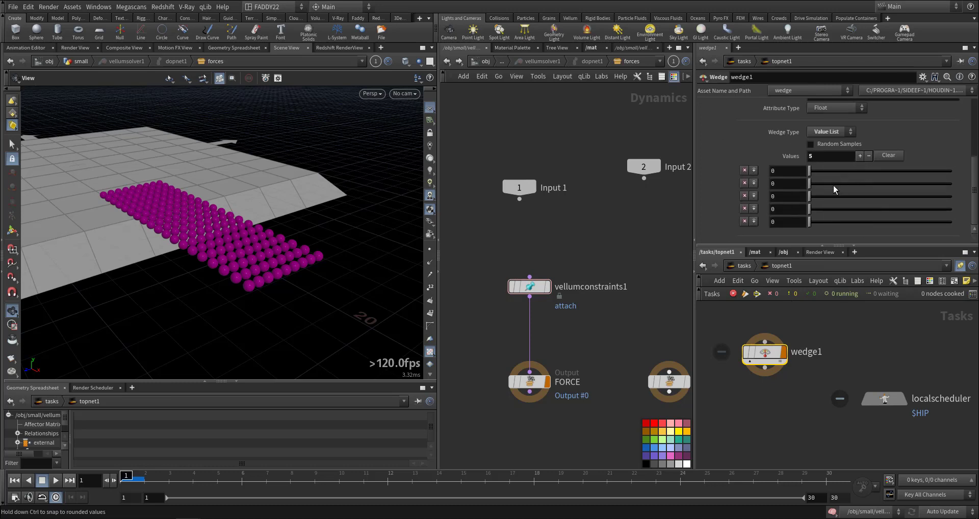
Fill the slide value list of wedge1 with 0.001, 0.025, 0.5, 1 and 2
{"action": "middle_click_drag", "start_coordinate": [800, 172], "coordinate": [812, 213]}
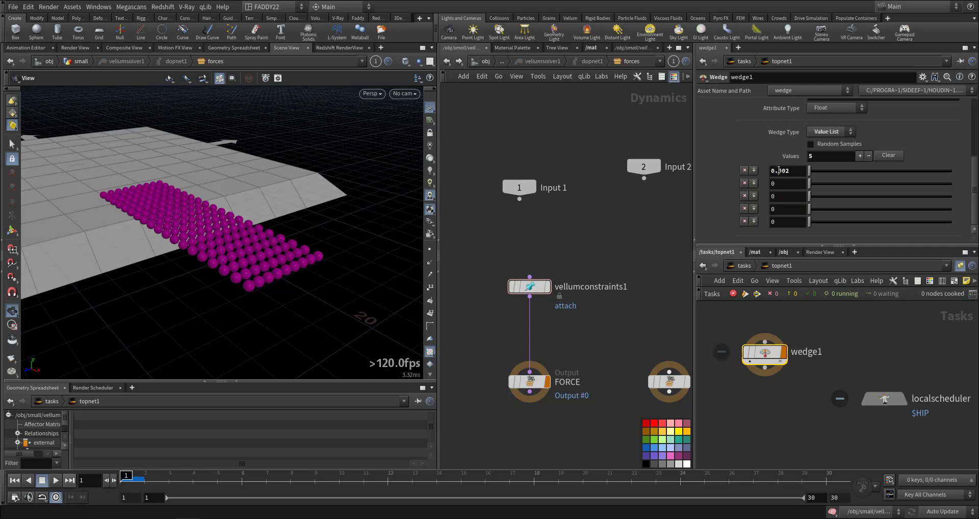
{"action": "left_click_drag", "start_coordinate": [779, 170], "coordinate": [792, 170]}
{"action": "left_click_drag", "start_coordinate": [783, 222], "coordinate": [766, 222]}
{"action": "type", "text": "2"}
{"action": "left_click", "coordinate": [780, 209]}
{"action": "type", "text": "1"}
{"action": "left_click", "coordinate": [769, 196]}
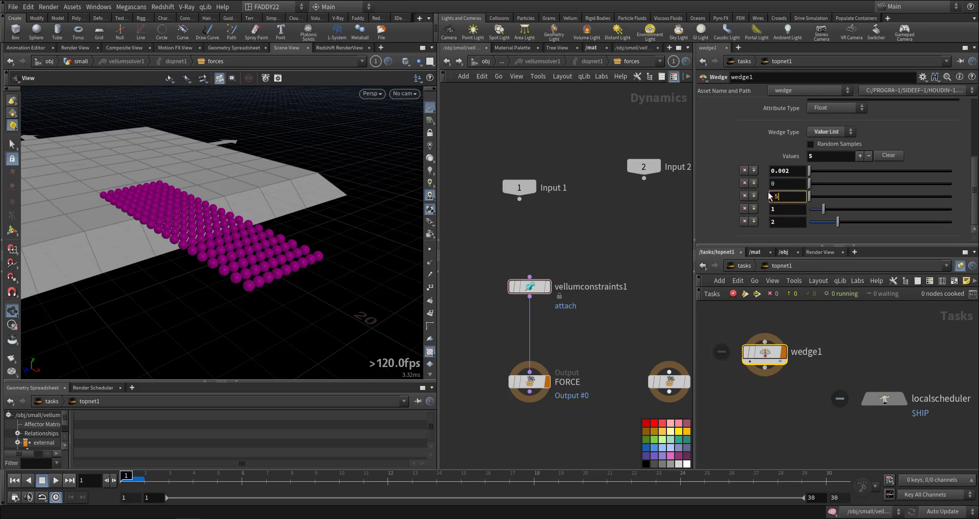
{"action": "type", "text": ".5"}
{"action": "left_click", "coordinate": [773, 183]}
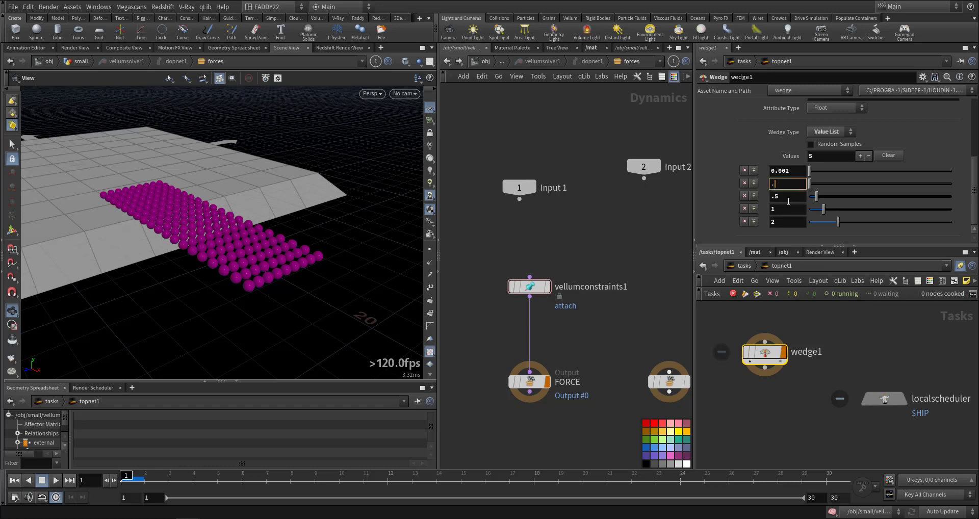
{"action": "left_click", "coordinate": [787, 171]}
{"action": "type", "text": "2"}
{"action": "left_click_drag", "start_coordinate": [785, 172], "coordinate": [791, 171]}
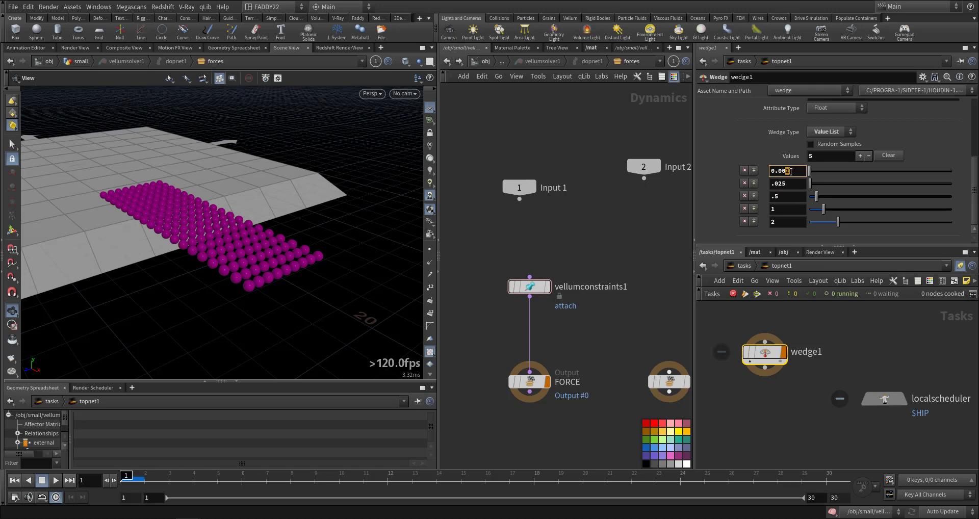
{"action": "type", "text": "1"}
{"action": "key", "text": "Return"}
{"action": "left_click", "coordinate": [516, 283]}
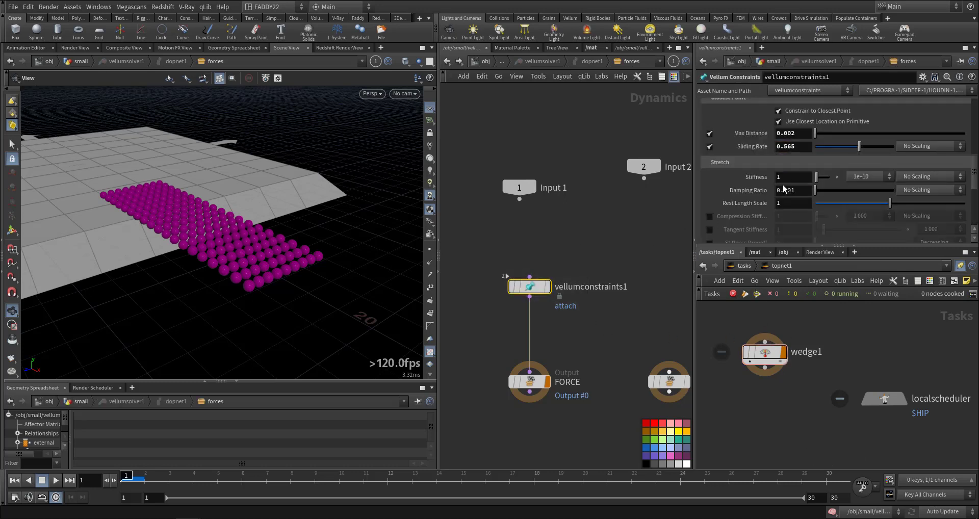
{"action": "double_click", "coordinate": [788, 146]}
{"action": "type", "text": "@slide"}
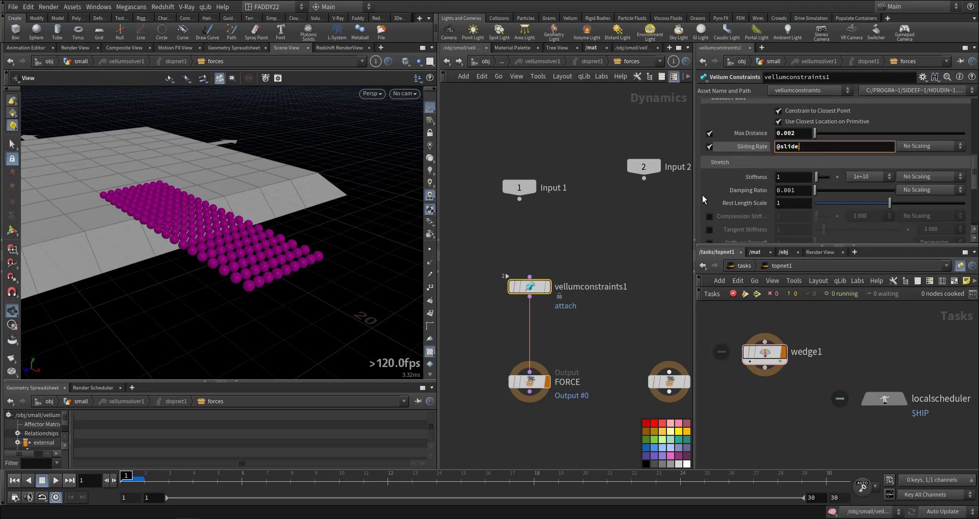
{"action": "key", "text": "Return"}
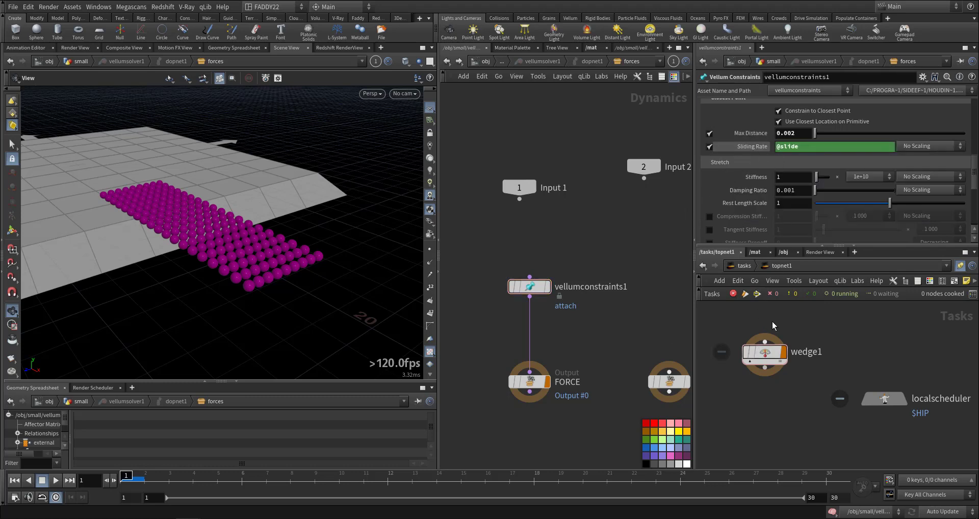
Generate the work items of wedge1 and look over the stretch settings of vellumconstraints1
{"action": "right_click", "coordinate": [762, 352]}
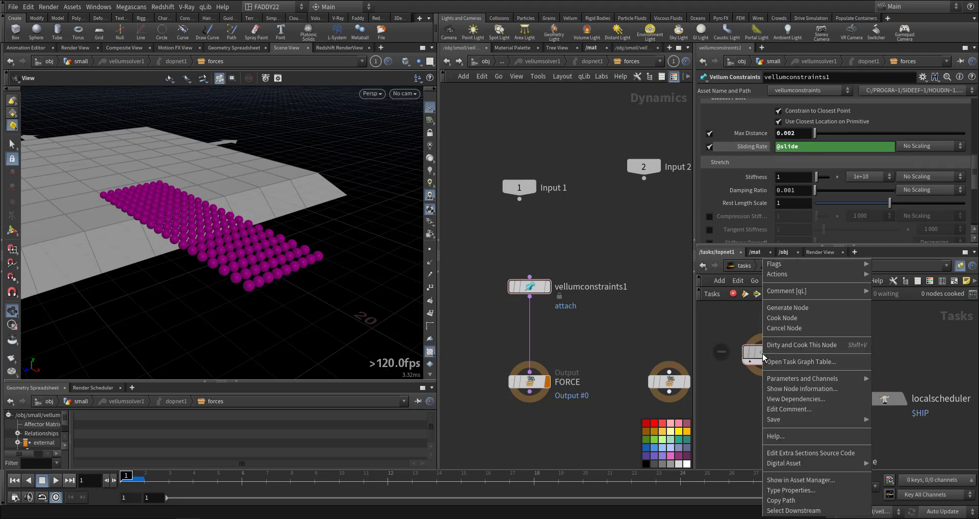
{"action": "left_click", "coordinate": [780, 309]}
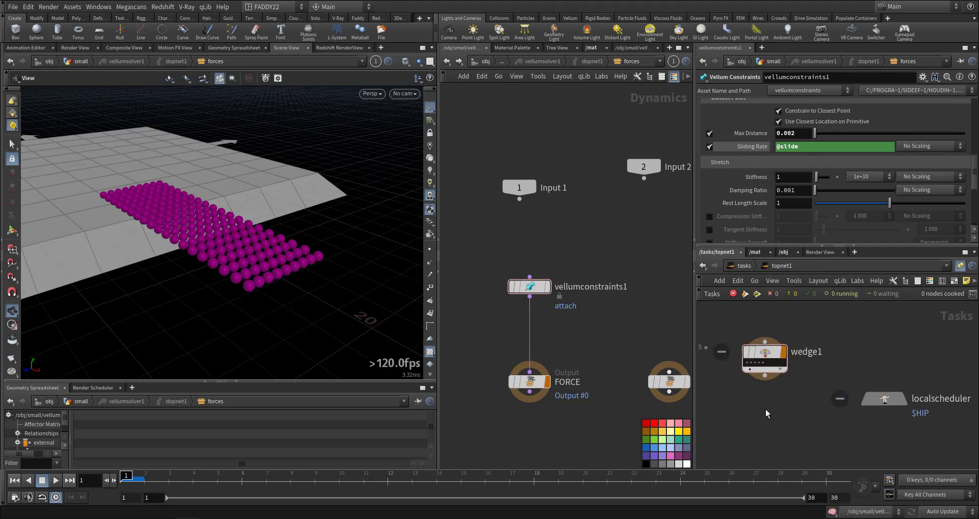
{"action": "left_click", "coordinate": [530, 286]}
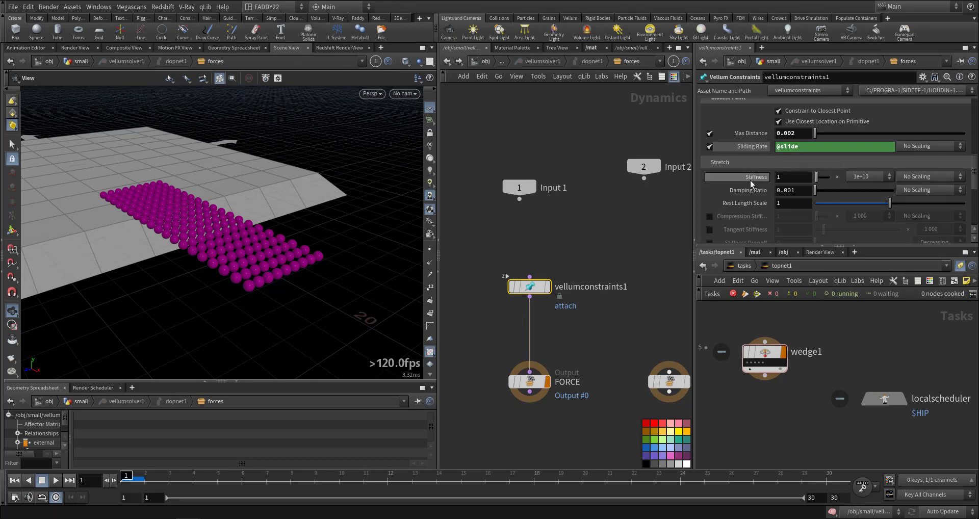
{"action": "scroll", "coordinate": [750, 180], "scroll_direction": "up", "scroll_amount": 2}
{"action": "scroll", "coordinate": [750, 181], "scroll_direction": "down", "scroll_amount": 2}
Add a second Wedge node connected below wedge1 and give it a wedge attribute named stiff
{"action": "key", "text": "Tab"}
{"action": "type", "text": "wedge"}
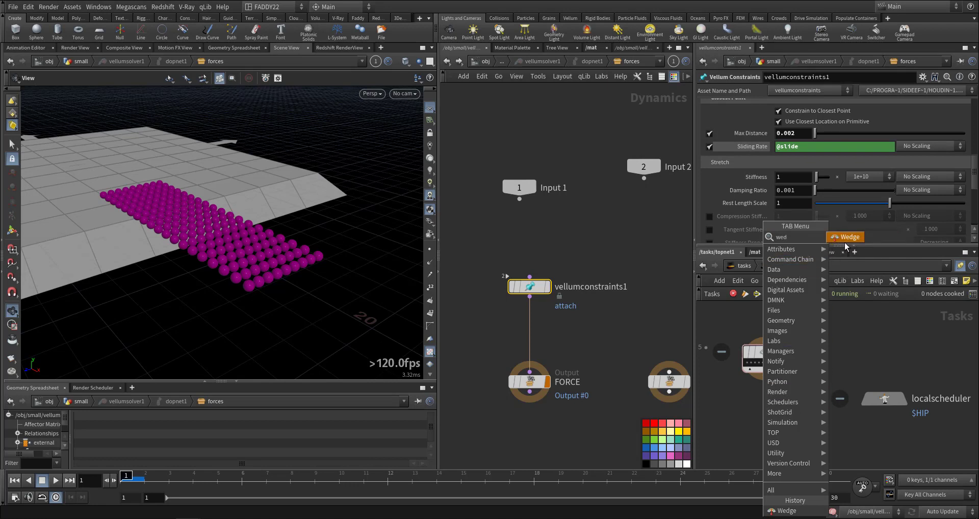
{"action": "key", "text": "Return"}
{"action": "left_click", "coordinate": [786, 389]}
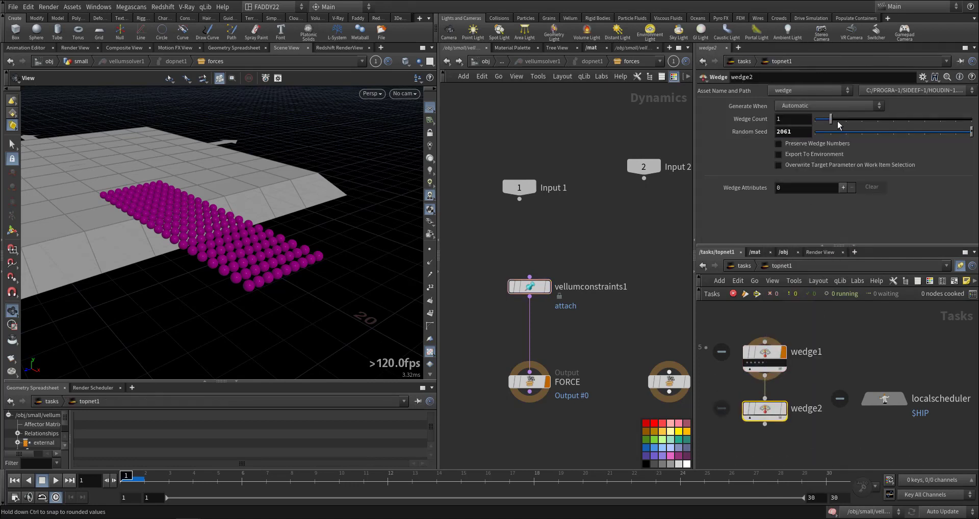
{"action": "left_click", "coordinate": [842, 188]}
{"action": "left_click", "coordinate": [821, 165]}
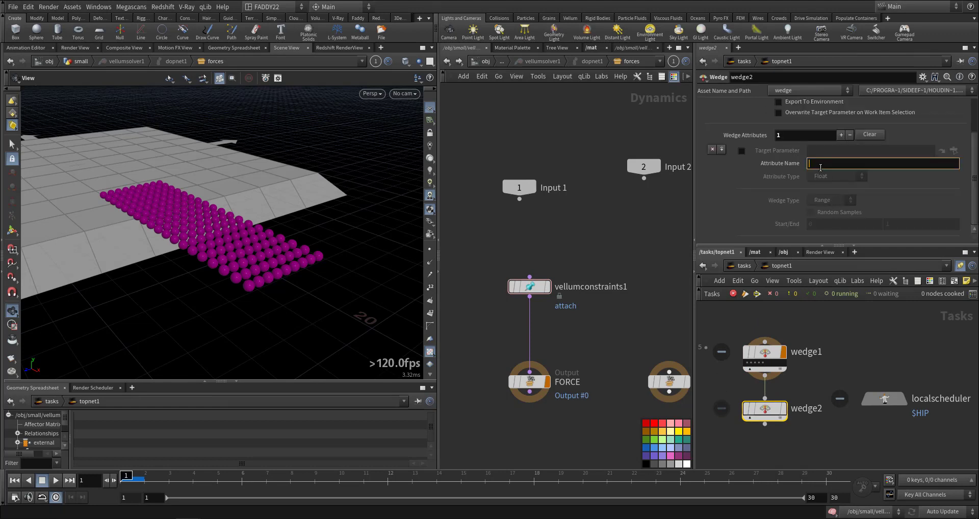
{"action": "type", "text": "stiff"}
{"action": "key", "text": "Return"}
Reduce the Wedge Count of wedge1 to 3 and remove the values 0.025 and 1 from its slide list
{"action": "left_click", "coordinate": [765, 355]}
{"action": "scroll", "coordinate": [757, 170], "scroll_direction": "up", "scroll_amount": 1}
{"action": "scroll", "coordinate": [757, 169], "scroll_direction": "up", "scroll_amount": 4}
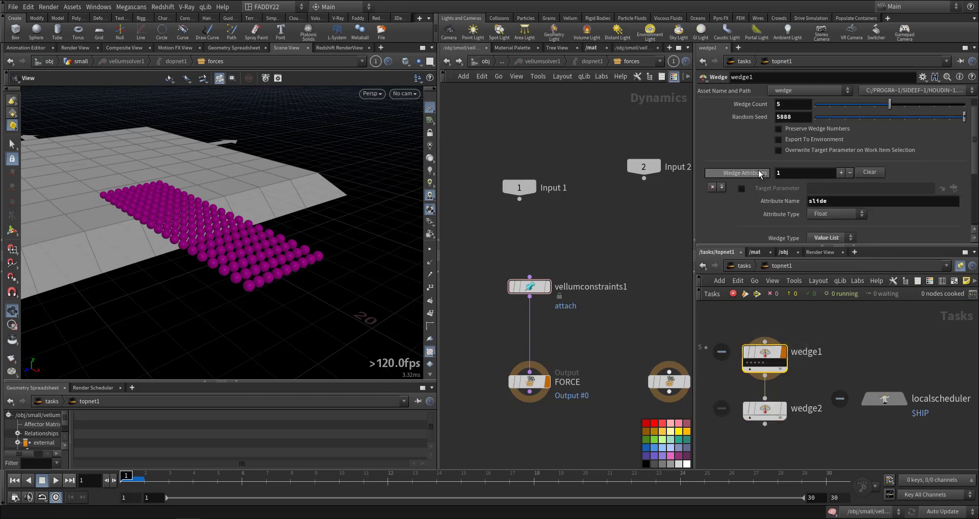
{"action": "left_click_drag", "start_coordinate": [889, 123], "coordinate": [875, 126]}
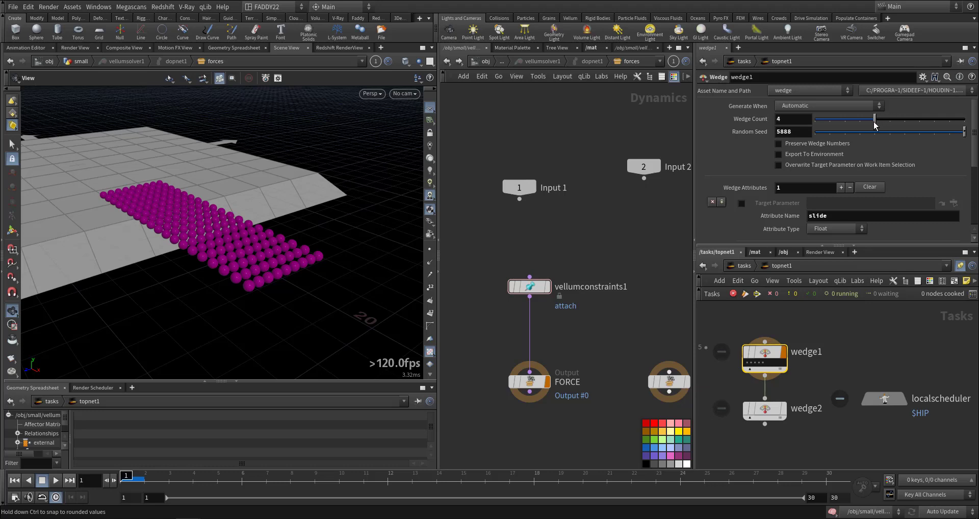
{"action": "scroll", "coordinate": [767, 181], "scroll_direction": "down", "scroll_amount": 4}
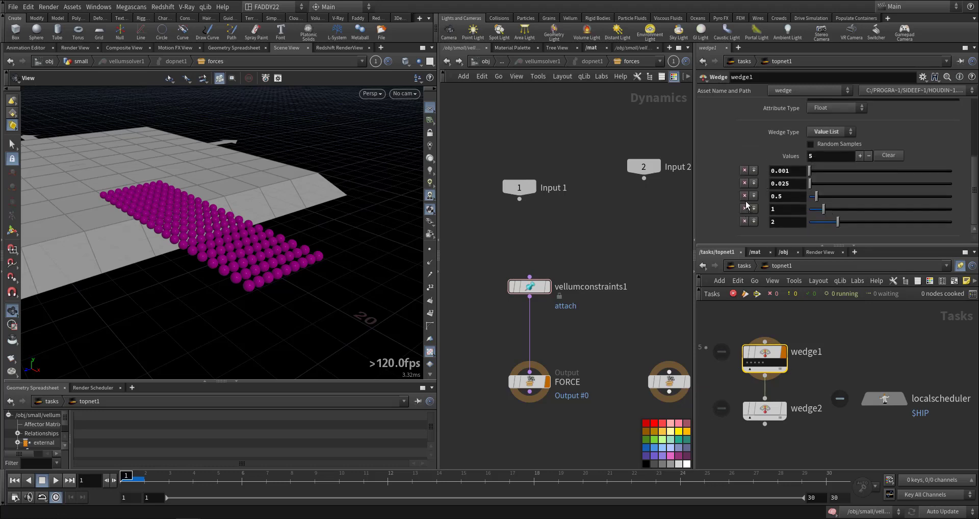
{"action": "left_click", "coordinate": [743, 184]}
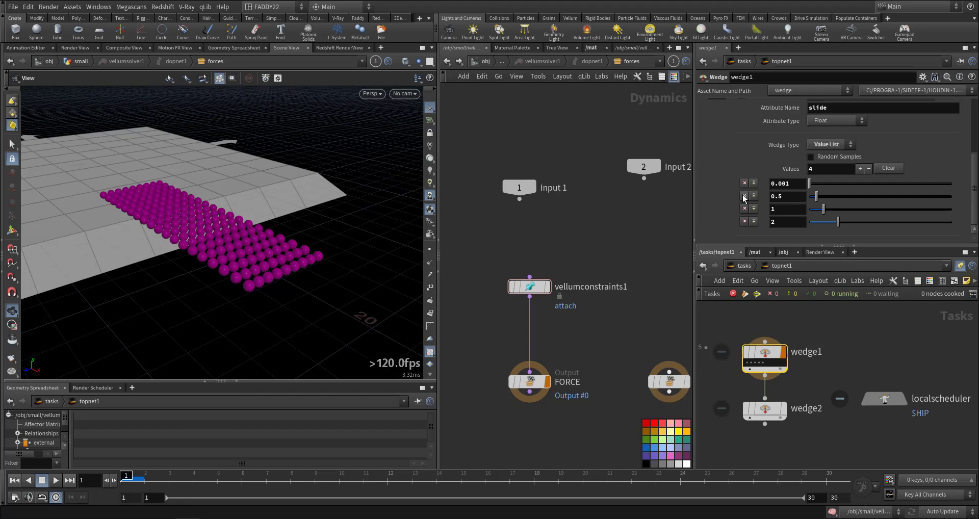
{"action": "left_click", "coordinate": [744, 209]}
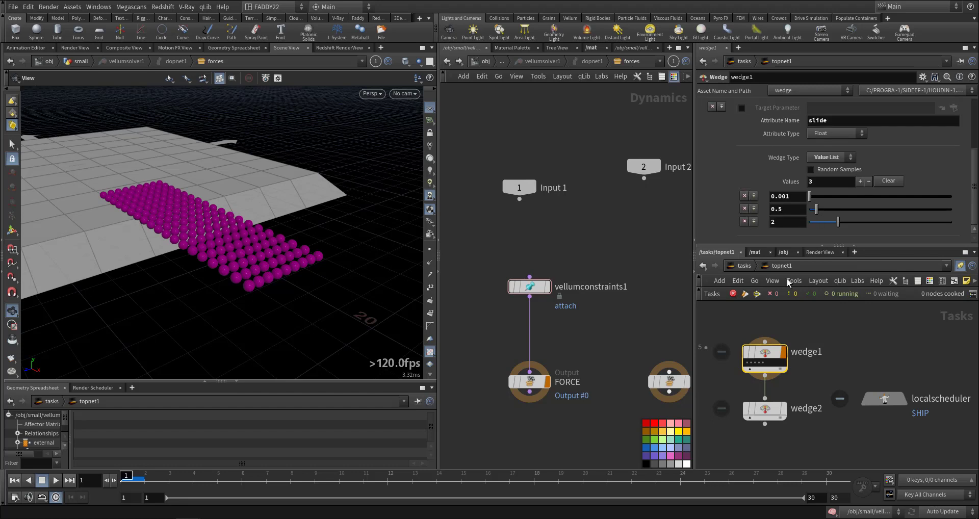
Set the Wedge Count of wedge2 to 3
{"action": "middle_click_drag", "start_coordinate": [828, 359], "coordinate": [830, 323]}
{"action": "left_click", "coordinate": [764, 377]}
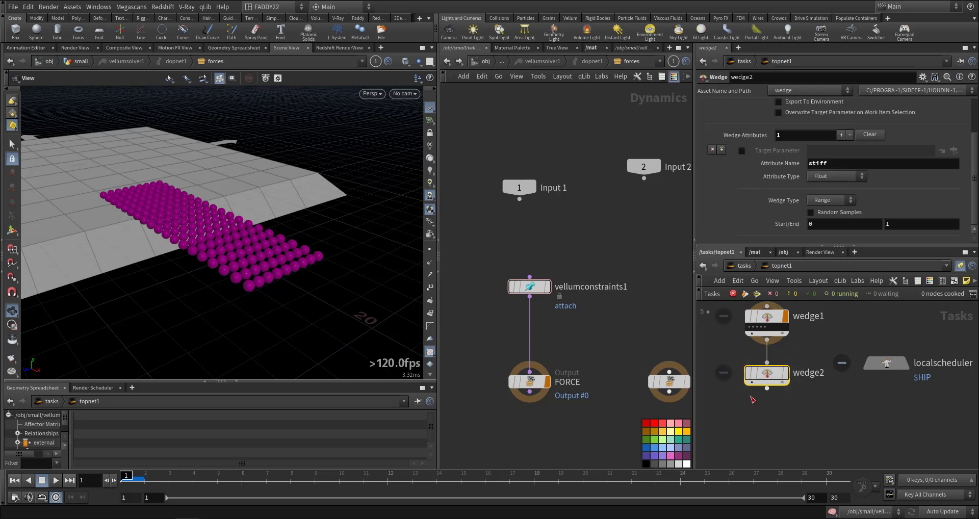
{"action": "scroll", "coordinate": [734, 179], "scroll_direction": "up", "scroll_amount": 2}
{"action": "scroll", "coordinate": [733, 179], "scroll_direction": "down", "scroll_amount": 2}
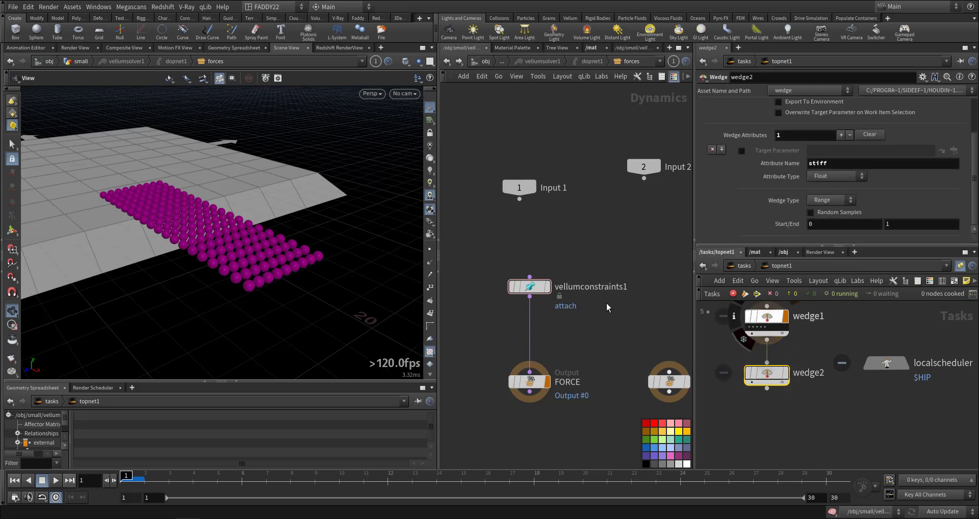
Set the Stiffness multiplier under Stretch on vellumconstraints1 to 1
{"action": "left_click", "coordinate": [530, 287]}
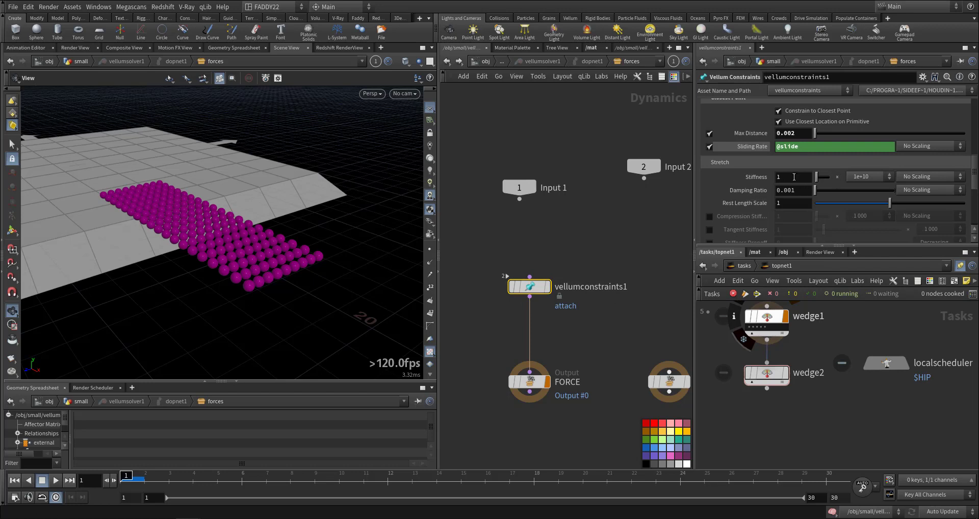
{"action": "left_click", "coordinate": [865, 178]}
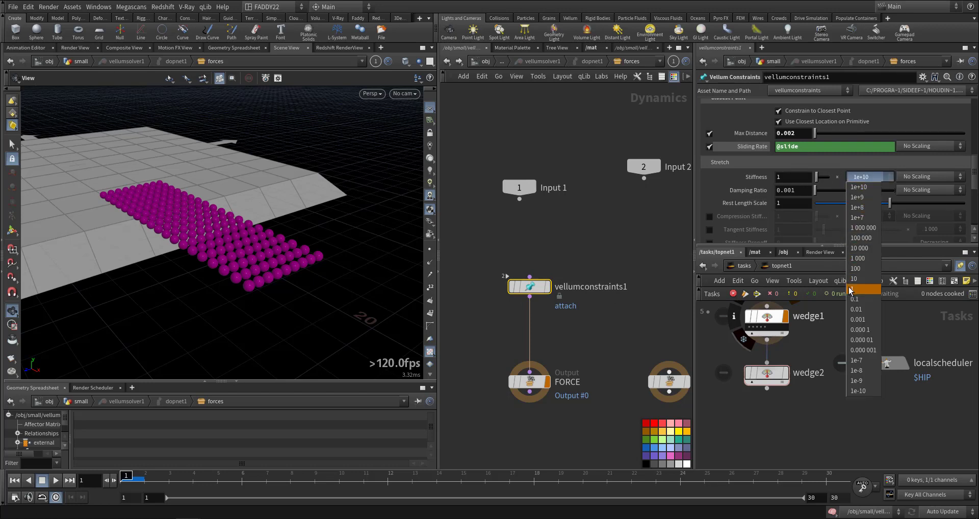
{"action": "left_click", "coordinate": [852, 288]}
Change the Wedge Type of wedge2's stiff attribute to Value List with three entries
{"action": "left_click", "coordinate": [749, 372]}
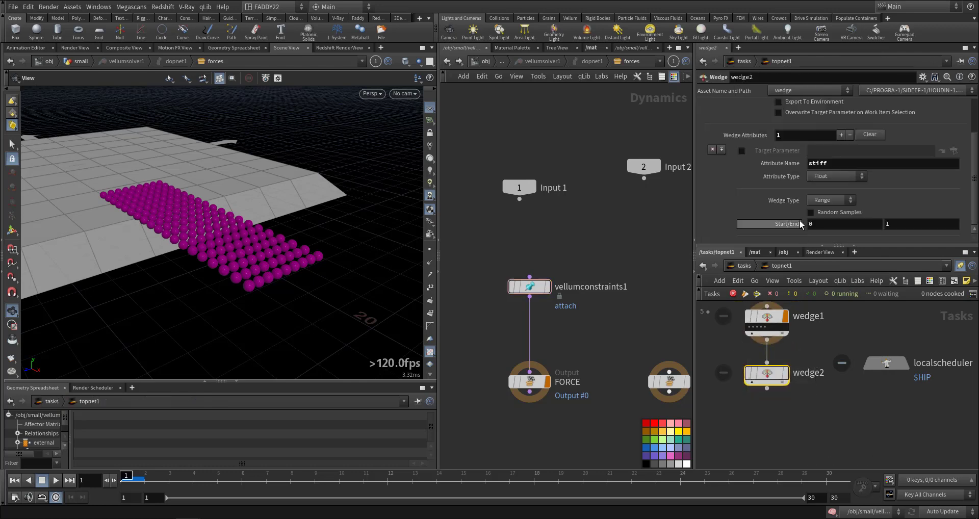
{"action": "left_click", "coordinate": [831, 201]}
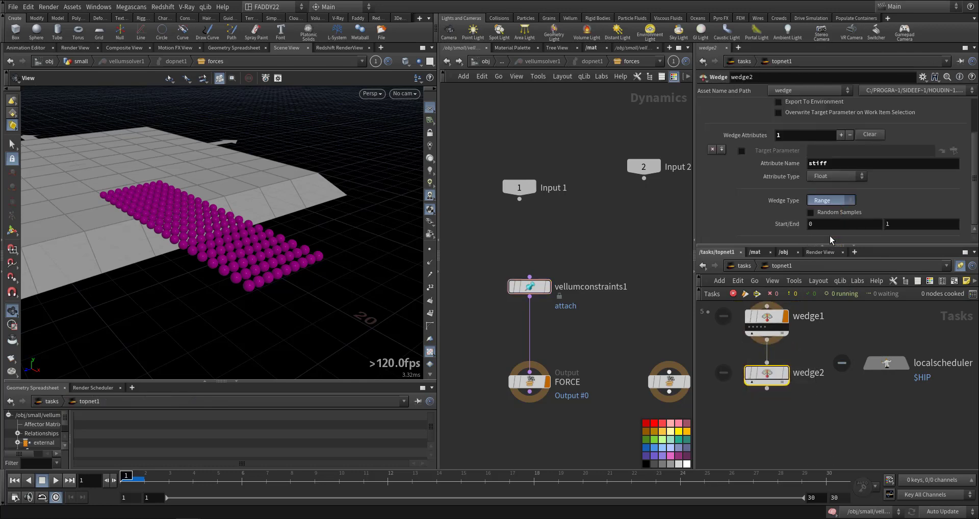
{"action": "left_click", "coordinate": [830, 235]}
{"action": "left_click", "coordinate": [859, 218]}
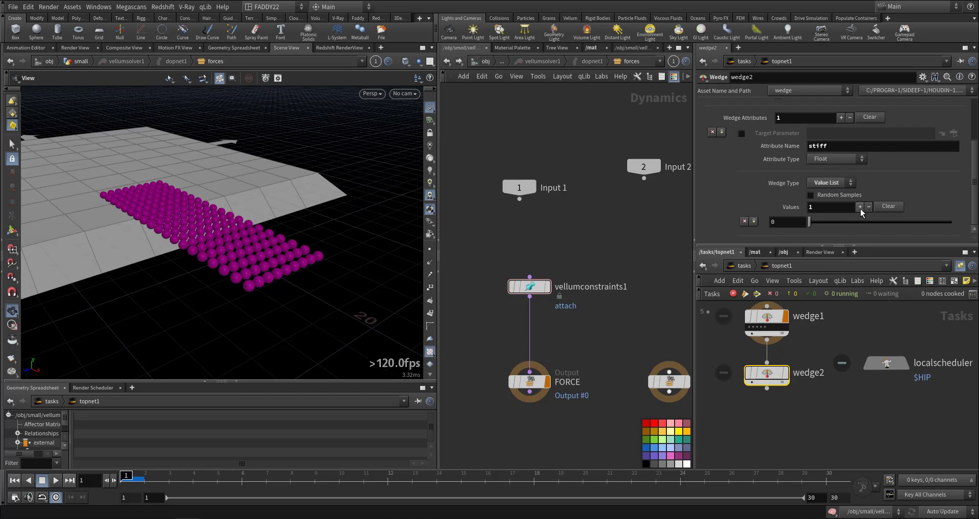
{"action": "left_click", "coordinate": [860, 206]}
{"action": "left_click", "coordinate": [857, 195]}
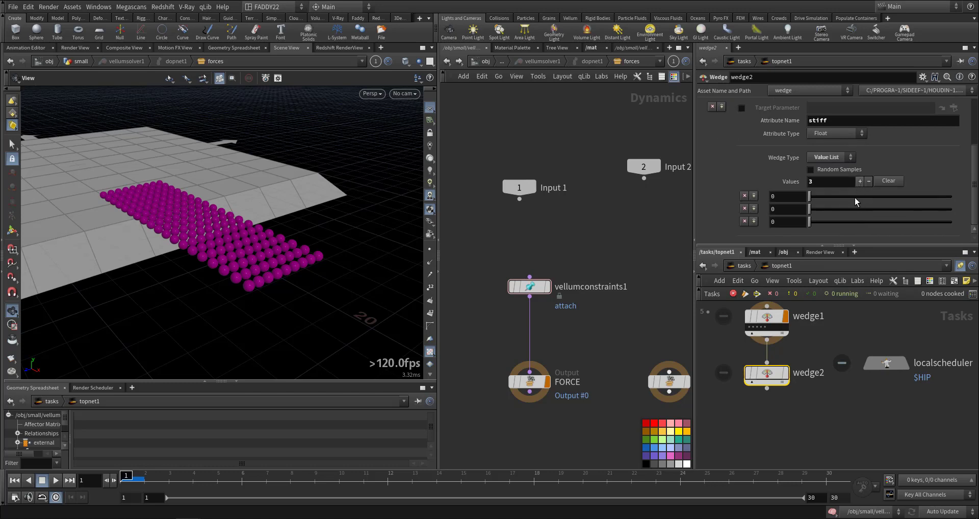
Enter 1000, 100000 and 1000000 as the three stiff values of wedge2, from first to last
{"action": "left_click", "coordinate": [771, 223]}
{"action": "key", "text": "shift+Tab"}
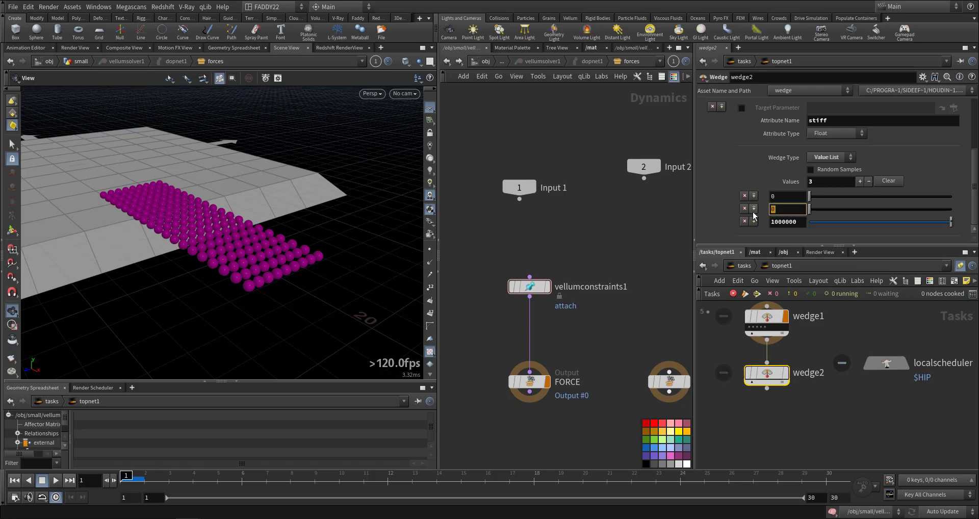
{"action": "type", "text": "100000"}
{"action": "key", "text": "shift+Tab"}
{"action": "type", "text": "1000"}
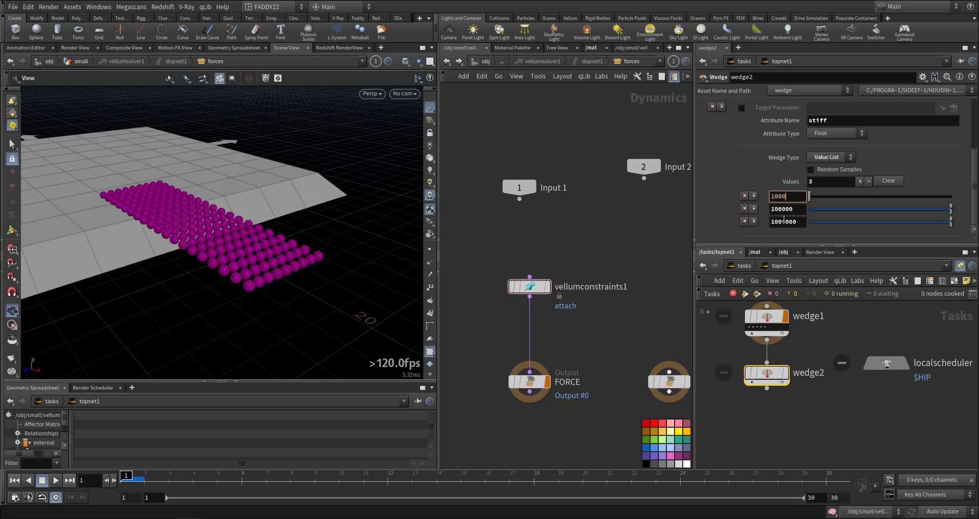
{"action": "left_click", "coordinate": [529, 286]}
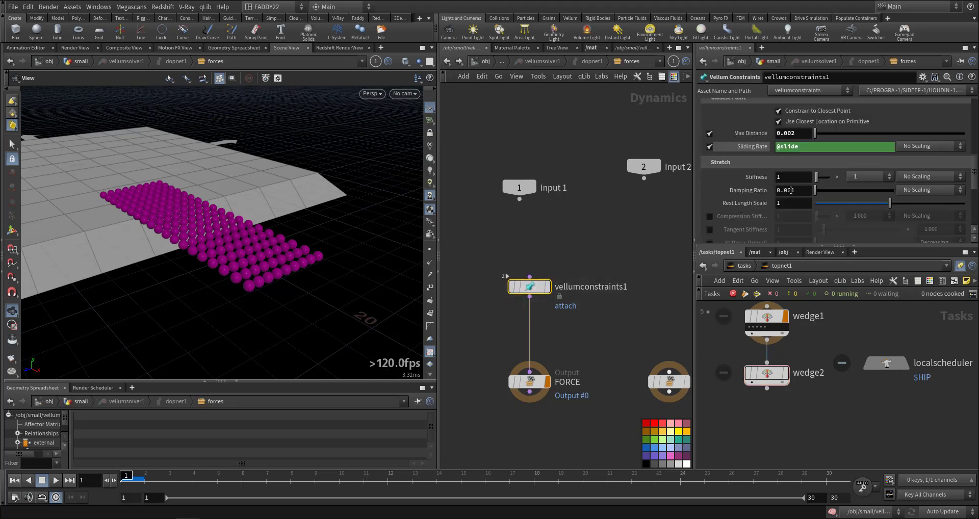
{"action": "left_click", "coordinate": [791, 178]}
{"action": "type", "text": "@"}
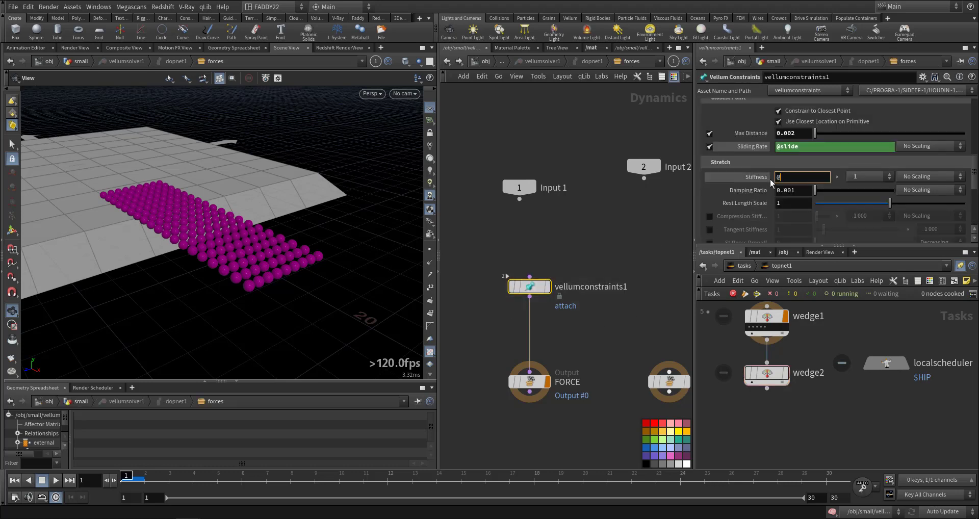
{"action": "type", "text": "stiff"}
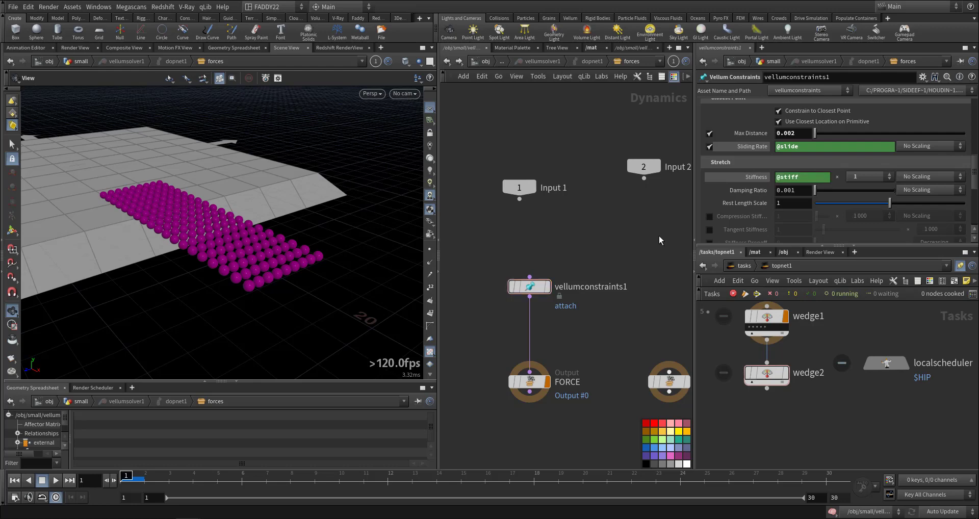
Cook wedge2 and select a work item on wedge1 to inspect its dependent variations
{"action": "right_click", "coordinate": [765, 369]}
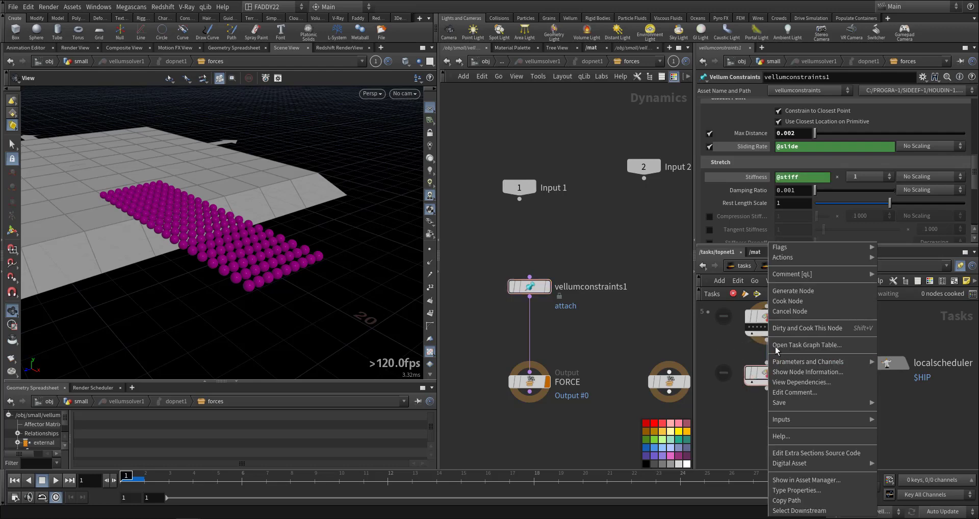
{"action": "left_click", "coordinate": [791, 297]}
{"action": "right_click", "coordinate": [763, 374]}
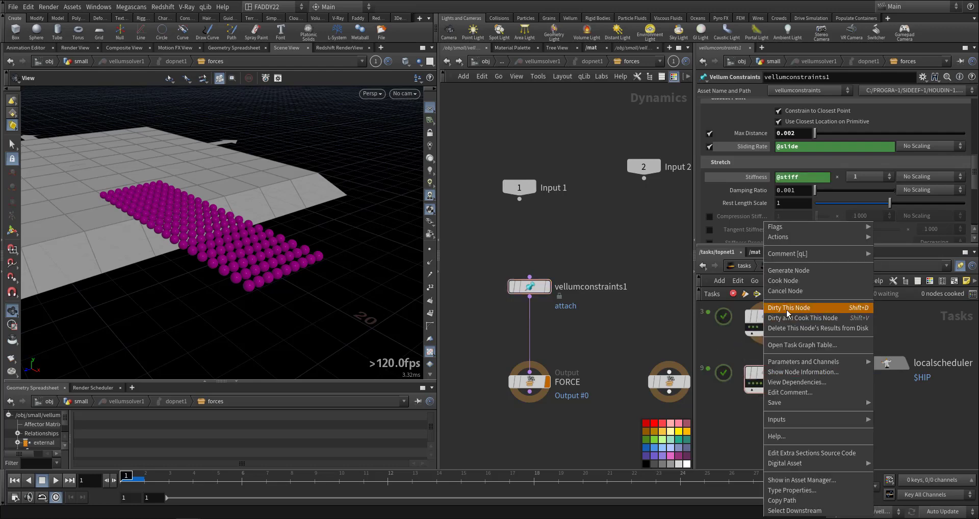
{"action": "left_click", "coordinate": [795, 281]}
{"action": "left_click", "coordinate": [760, 326]}
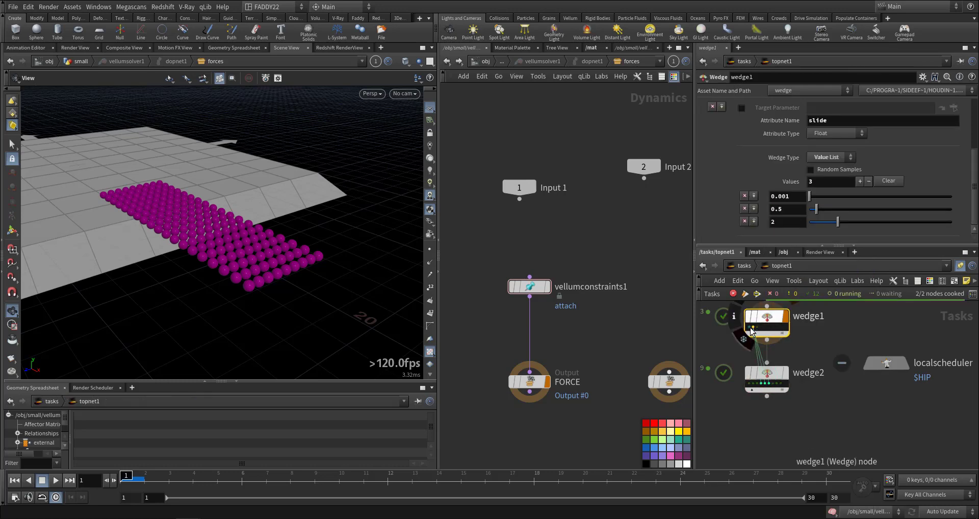
{"action": "left_click", "coordinate": [749, 327]}
{"action": "middle_click_drag", "start_coordinate": [719, 354], "coordinate": [725, 329]}
{"action": "middle_click_drag", "start_coordinate": [885, 393], "coordinate": [897, 387]}
{"action": "key", "text": "Tab"}
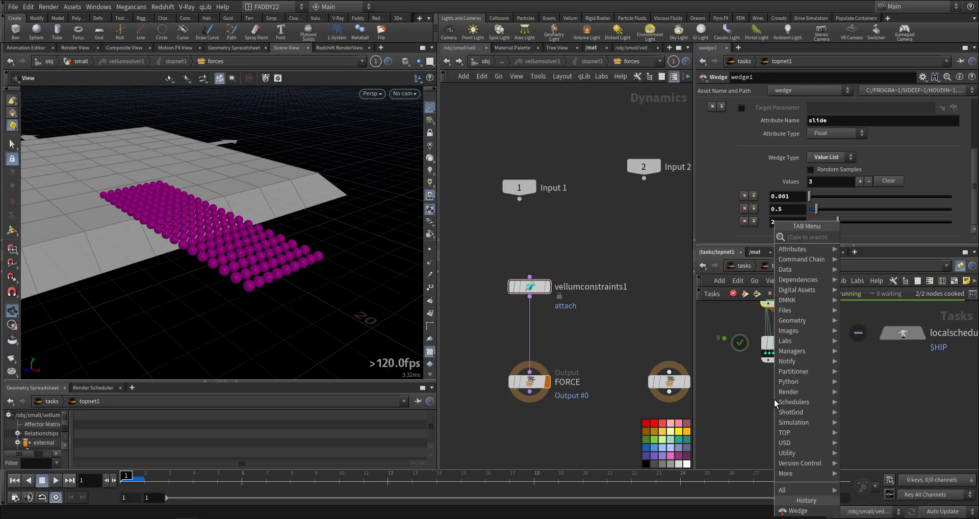
{"action": "type", "text": "rop"}
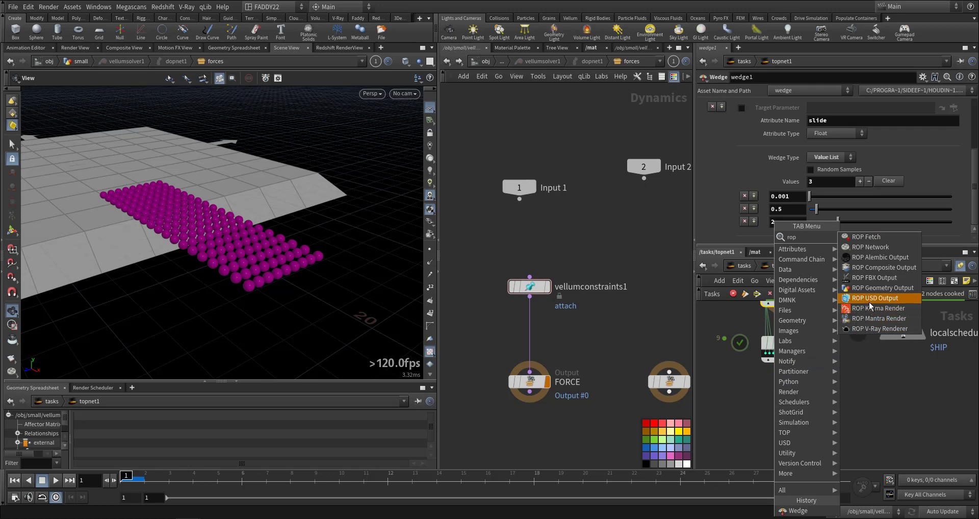
{"action": "left_click", "coordinate": [869, 298]}
{"action": "left_click", "coordinate": [785, 405]}
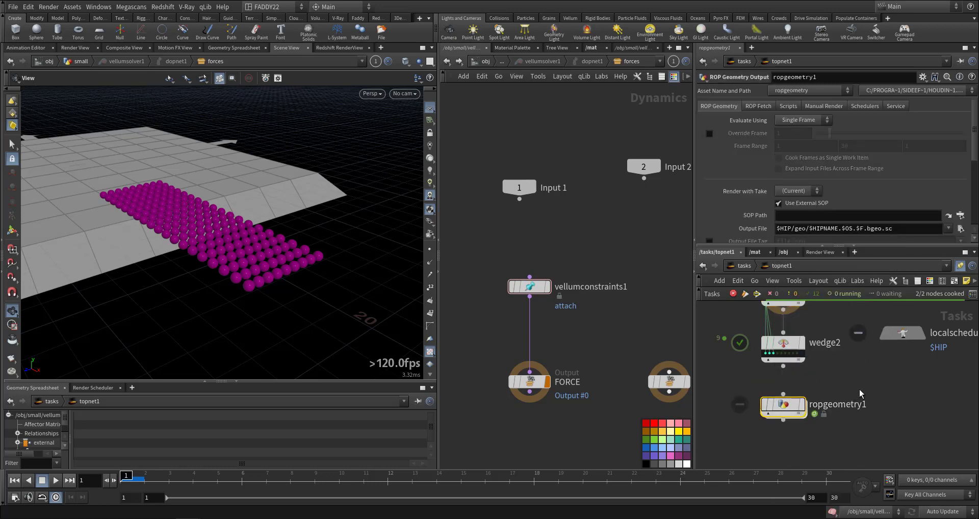
{"action": "key", "text": "Delete"}
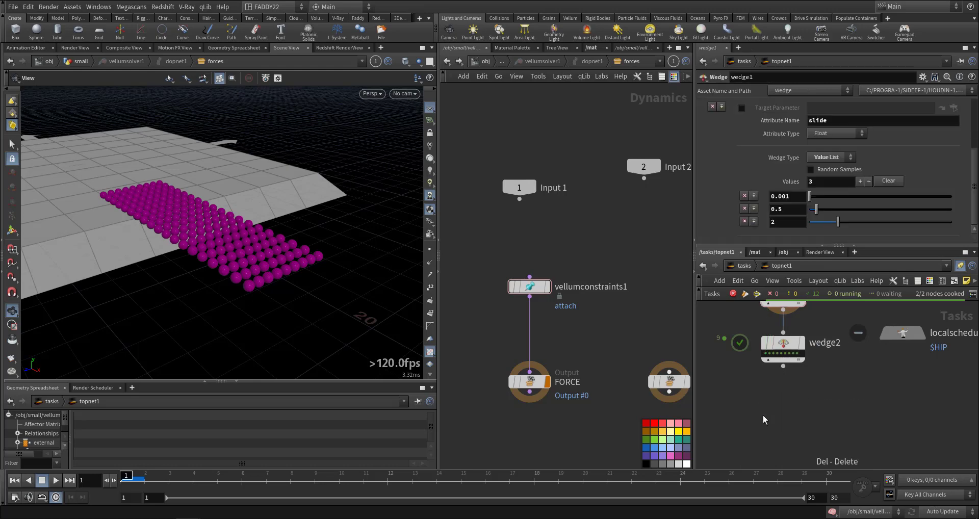
Add a ROP Fetch node wired below wedge2 in topnet1
{"action": "key", "text": "Tab"}
{"action": "type", "text": "fet"}
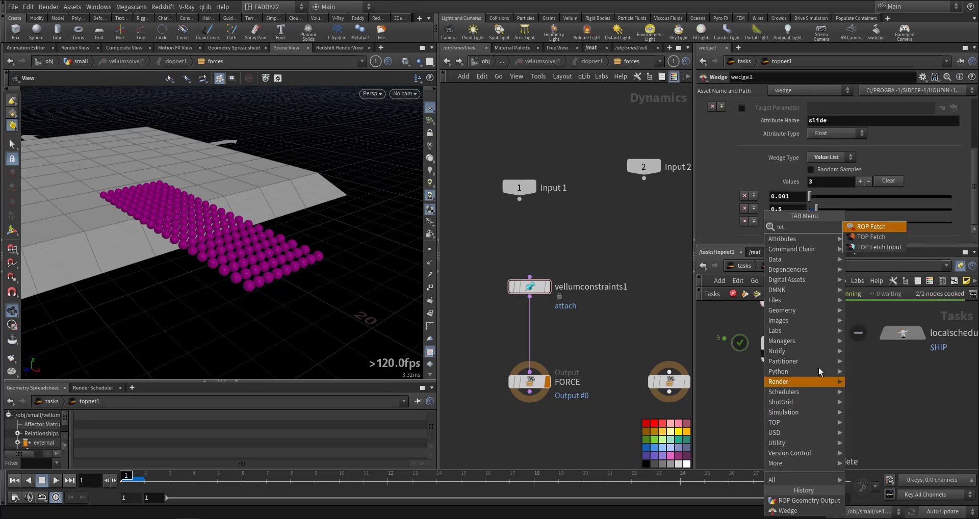
{"action": "left_click", "coordinate": [887, 227]}
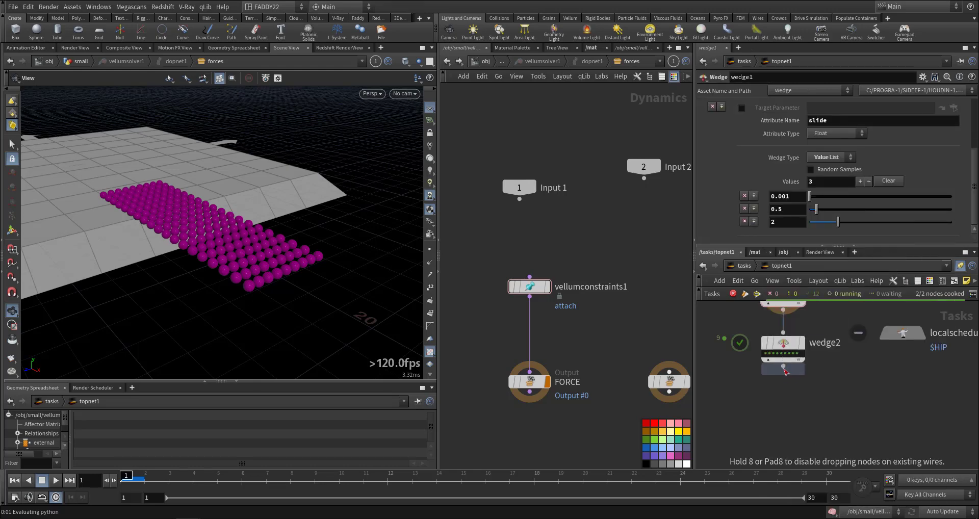
{"action": "left_click", "coordinate": [783, 400]}
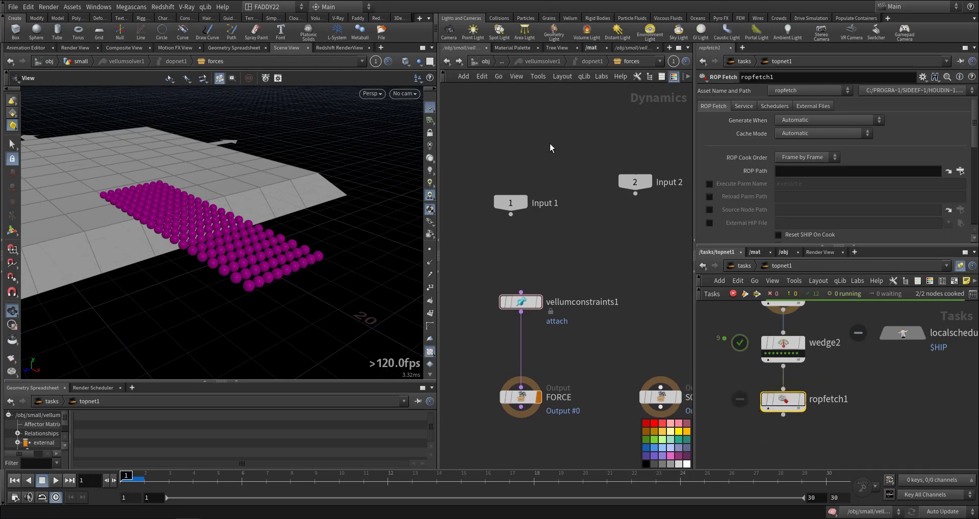
Return to the small geometry network and browse for ropfetch1's ROP Path inside the V_Import file cache under obj/small
{"action": "key", "text": "u"}
{"action": "left_click", "coordinate": [781, 399]}
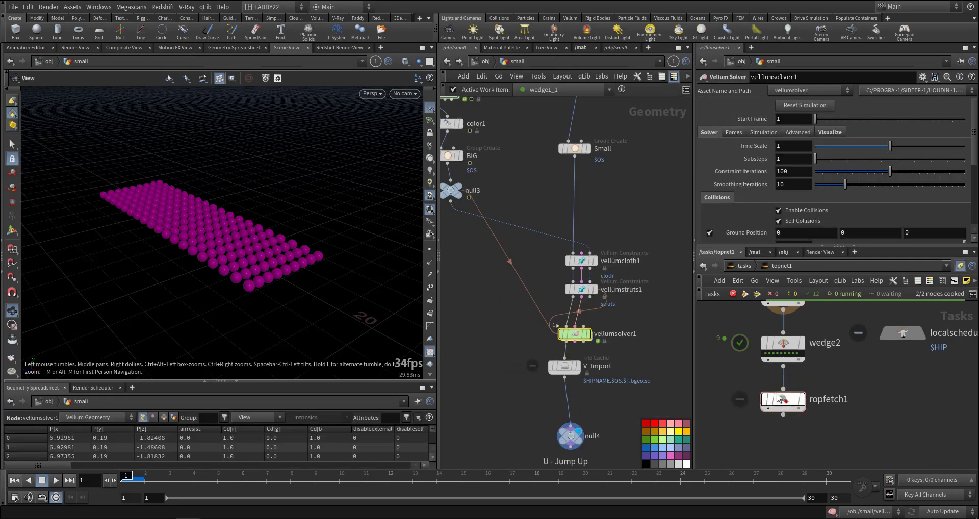
{"action": "left_click", "coordinate": [959, 172]}
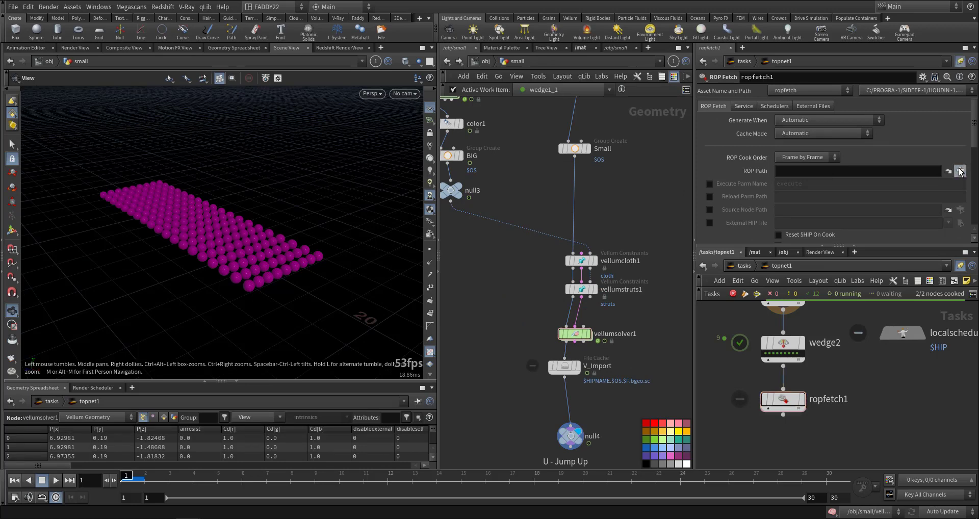
{"action": "scroll", "coordinate": [888, 163], "scroll_direction": "down", "scroll_amount": 3}
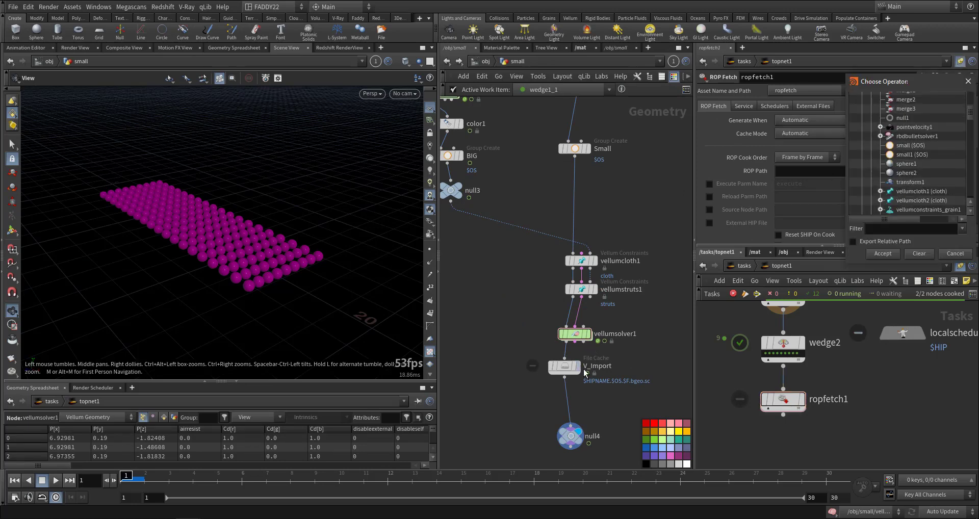
{"action": "scroll", "coordinate": [859, 187], "scroll_direction": "up", "scroll_amount": 5}
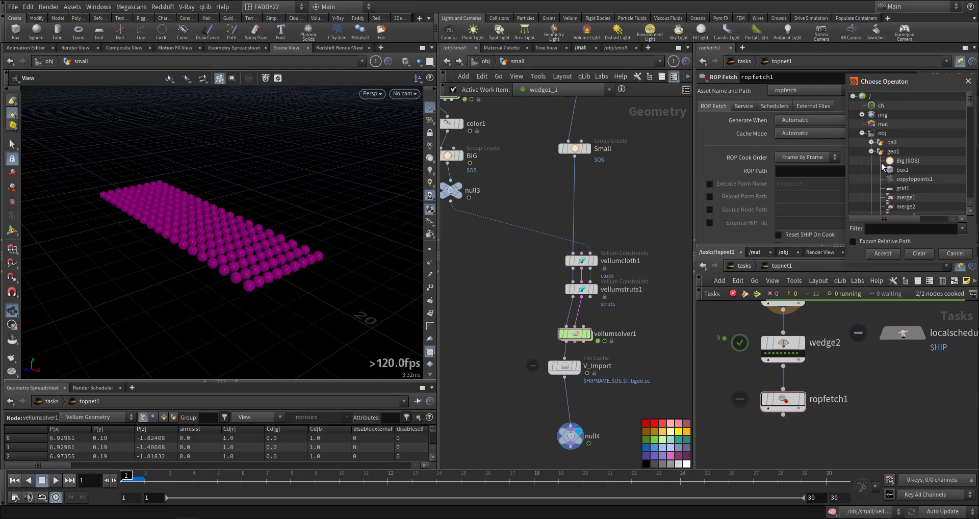
{"action": "left_click", "coordinate": [871, 152]}
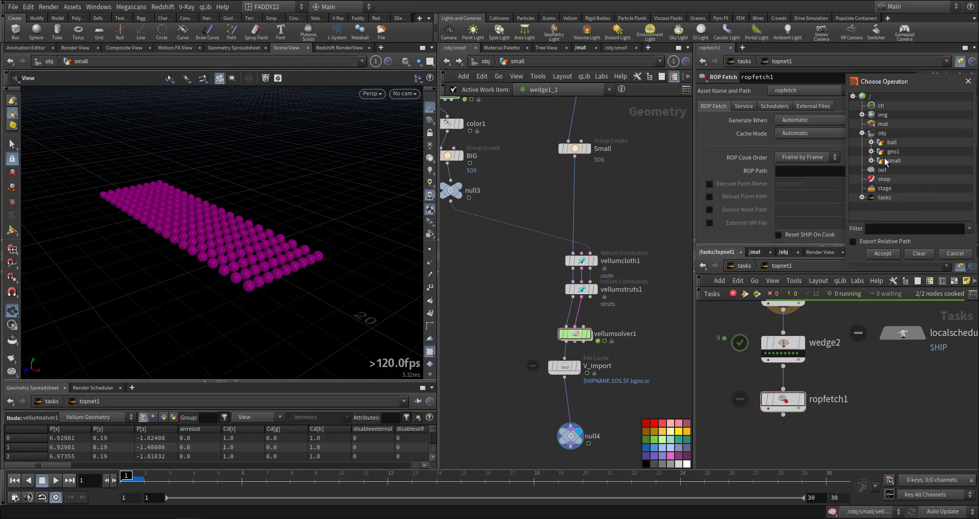
{"action": "left_click", "coordinate": [892, 161]}
{"action": "left_click", "coordinate": [870, 160]}
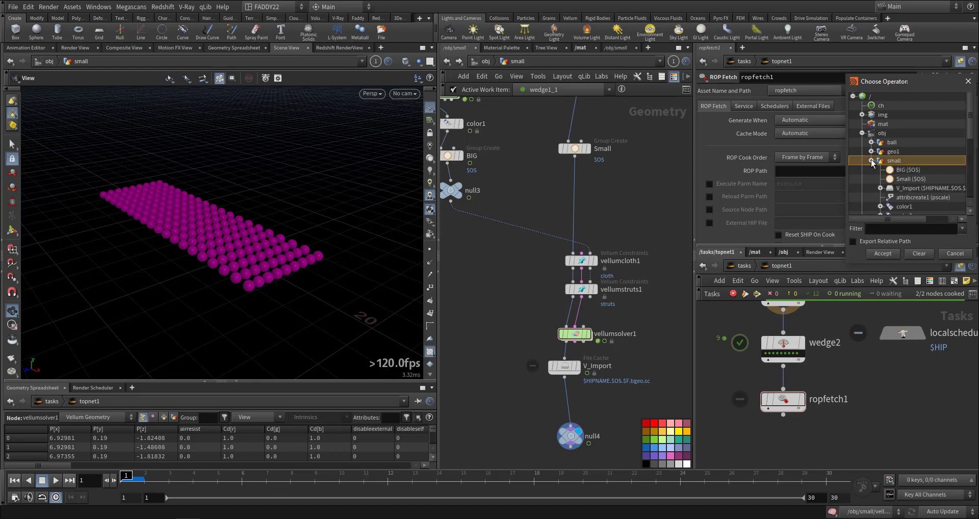
{"action": "left_click", "coordinate": [919, 190]}
{"action": "left_click", "coordinate": [880, 188]}
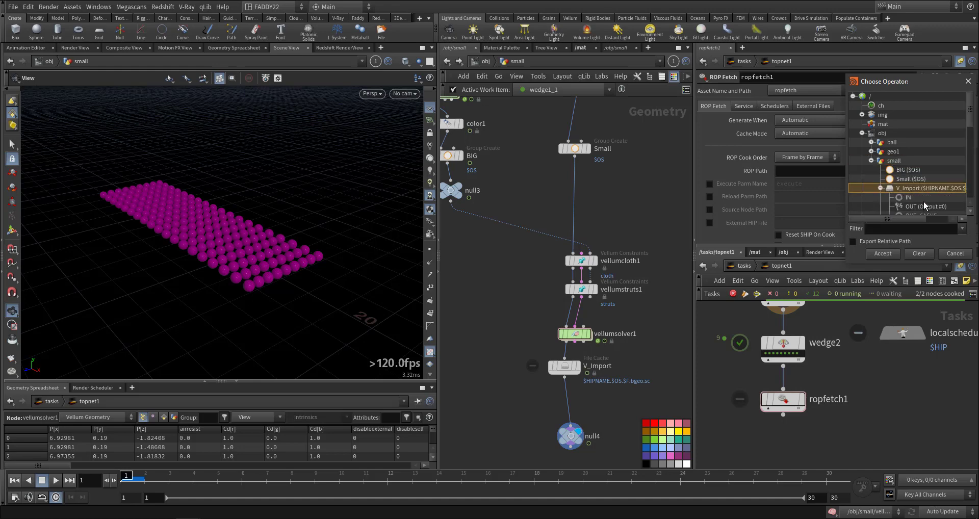
Set the ROP Path of ropfetch1 to the render node inside V_Import, /obj/small/V_Import/render
{"action": "scroll", "coordinate": [924, 205], "scroll_direction": "down", "scroll_amount": 2}
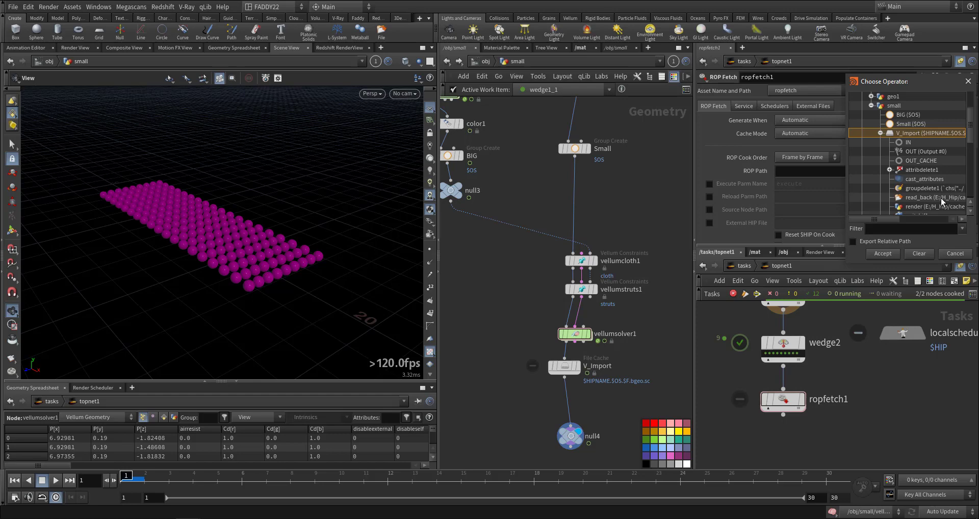
{"action": "scroll", "coordinate": [937, 198], "scroll_direction": "down", "scroll_amount": 1}
{"action": "double_click", "coordinate": [918, 178]}
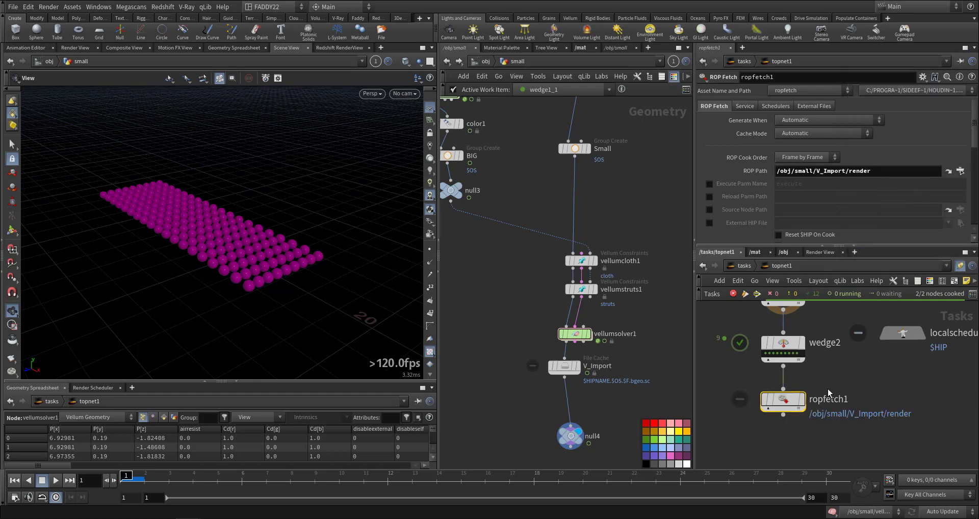
{"action": "middle_click_drag", "start_coordinate": [828, 392], "coordinate": [831, 374]}
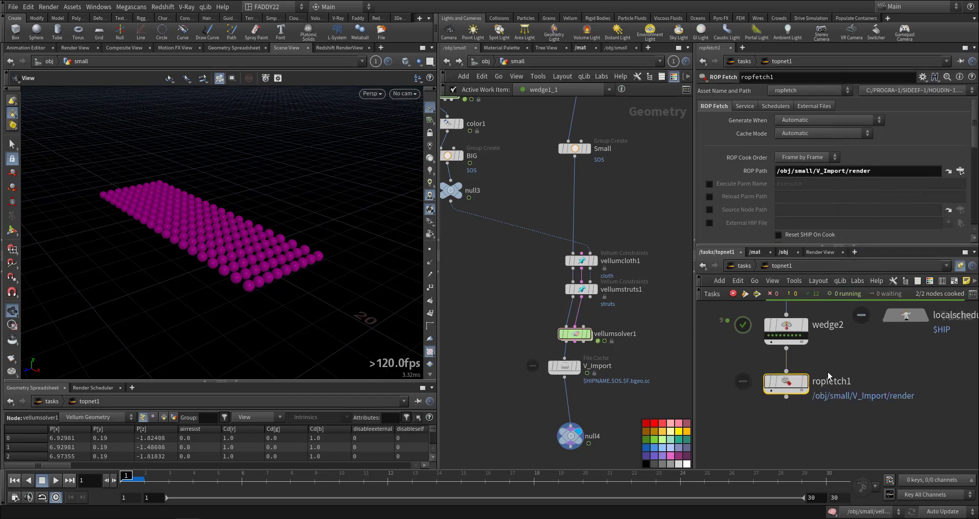
{"action": "left_click", "coordinate": [563, 368]}
{"action": "left_click", "coordinate": [710, 106]}
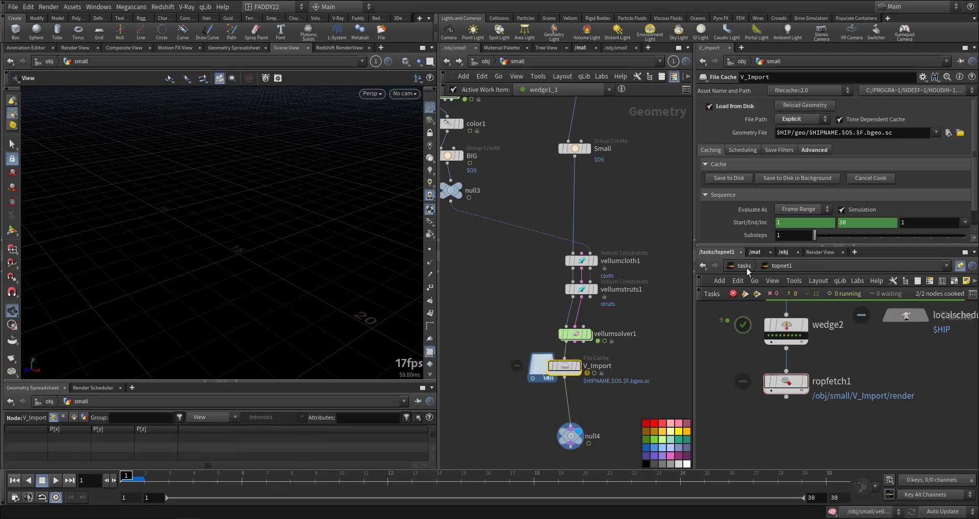
{"action": "left_click", "coordinate": [858, 132]}
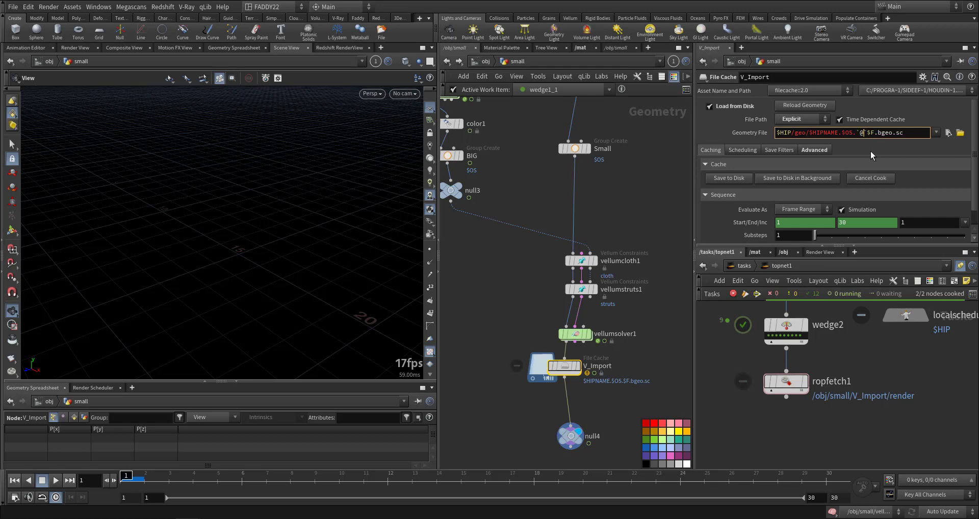
{"action": "type", "text": "`@wedgeindex`."}
{"action": "left_click", "coordinate": [746, 130]}
{"action": "left_click", "coordinate": [745, 131]}
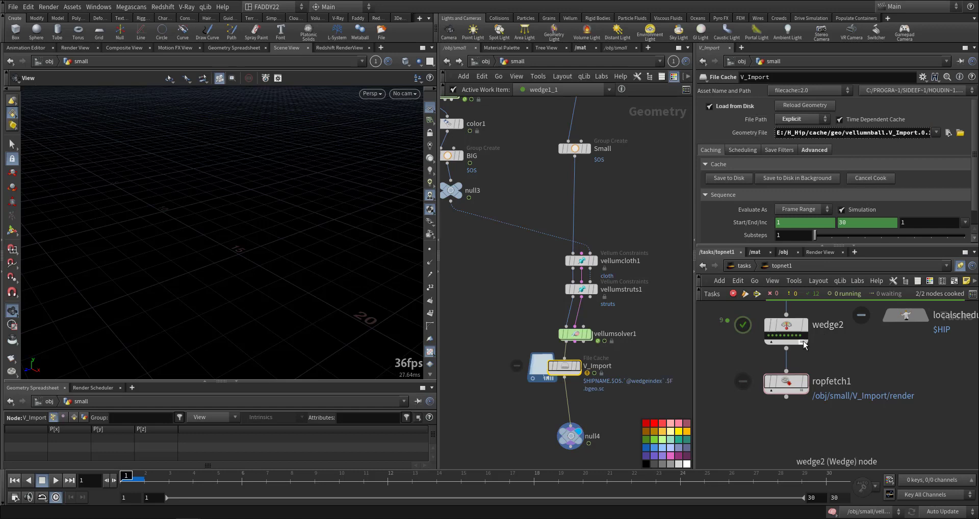
Select a wedge1 work item and check how the wedge index resolves in V_Import's Geometry File path
{"action": "middle_click_drag", "start_coordinate": [834, 351], "coordinate": [842, 392]}
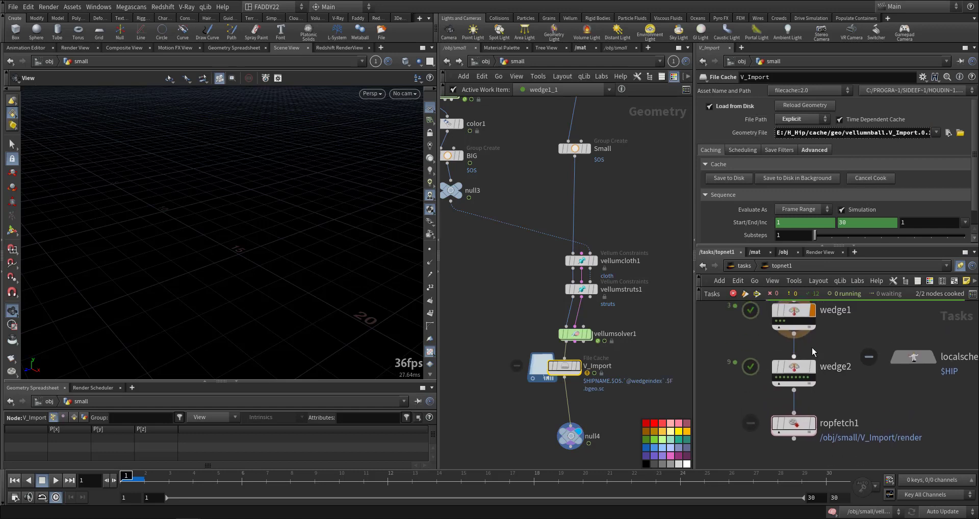
{"action": "left_click", "coordinate": [787, 325]}
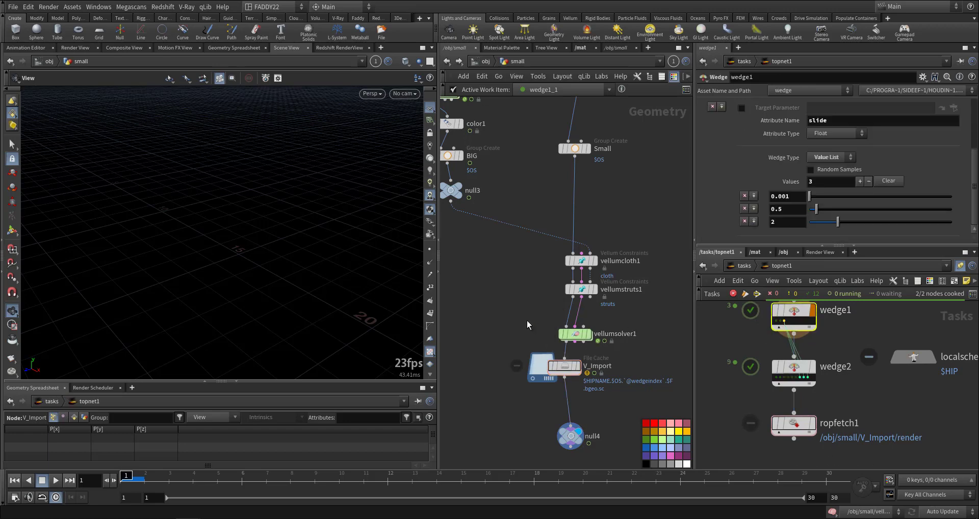
{"action": "left_click", "coordinate": [564, 365]}
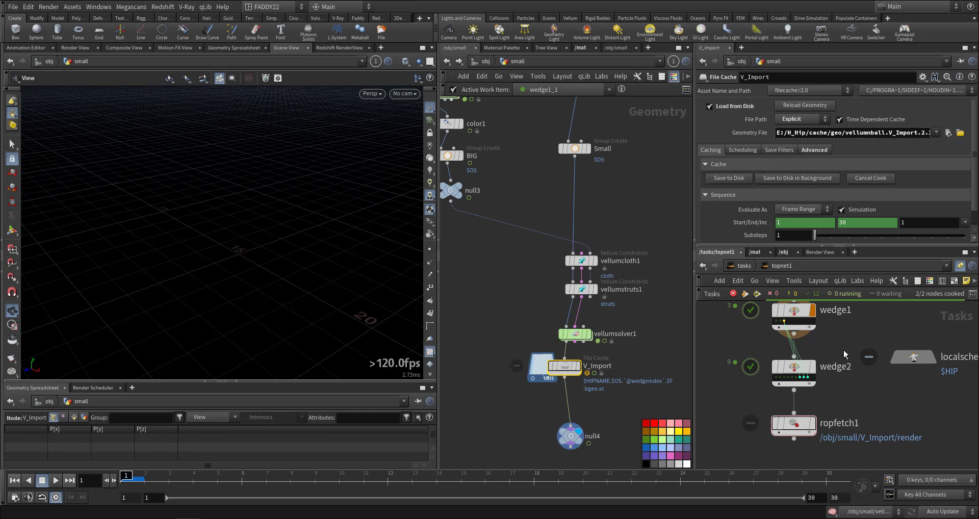
Generate the work items of ropfetch1 without cooking them
{"action": "right_click", "coordinate": [791, 423]}
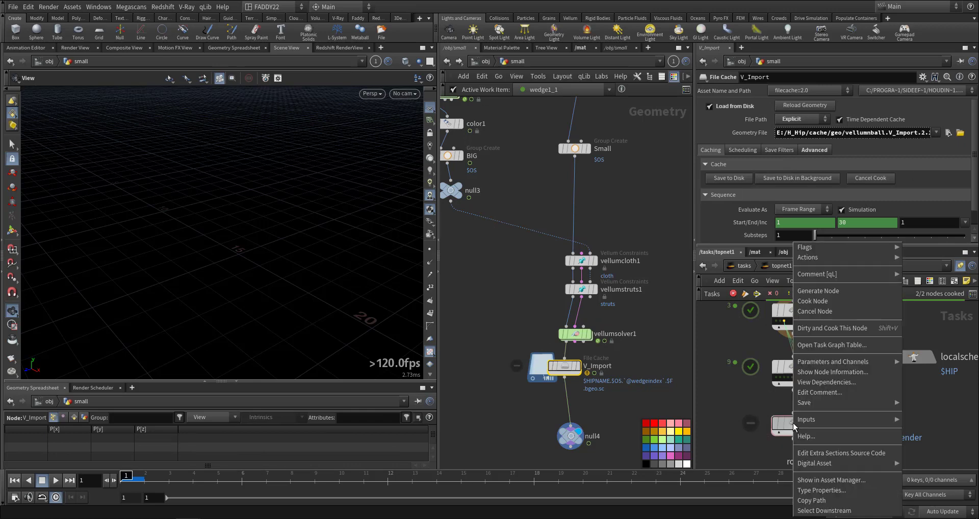
{"action": "left_click", "coordinate": [833, 295]}
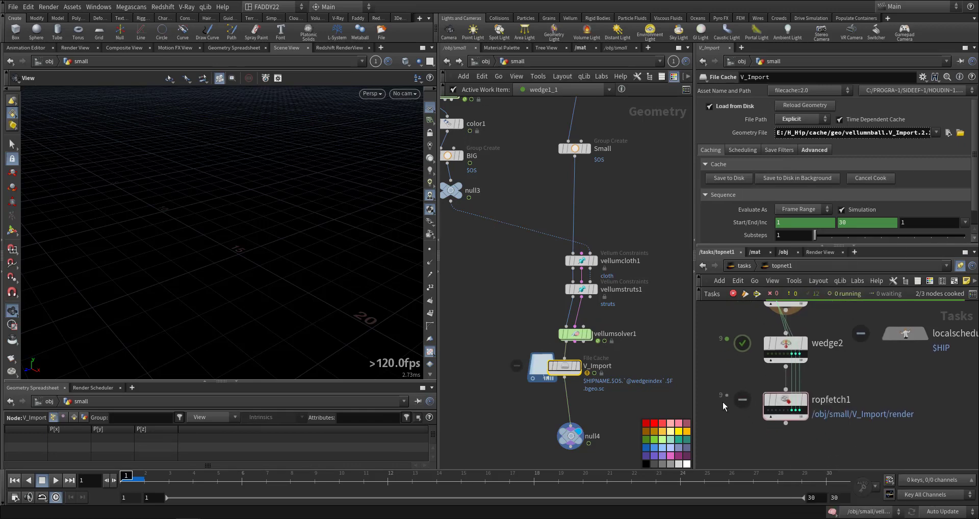
{"action": "middle_click_drag", "start_coordinate": [803, 438], "coordinate": [785, 409]}
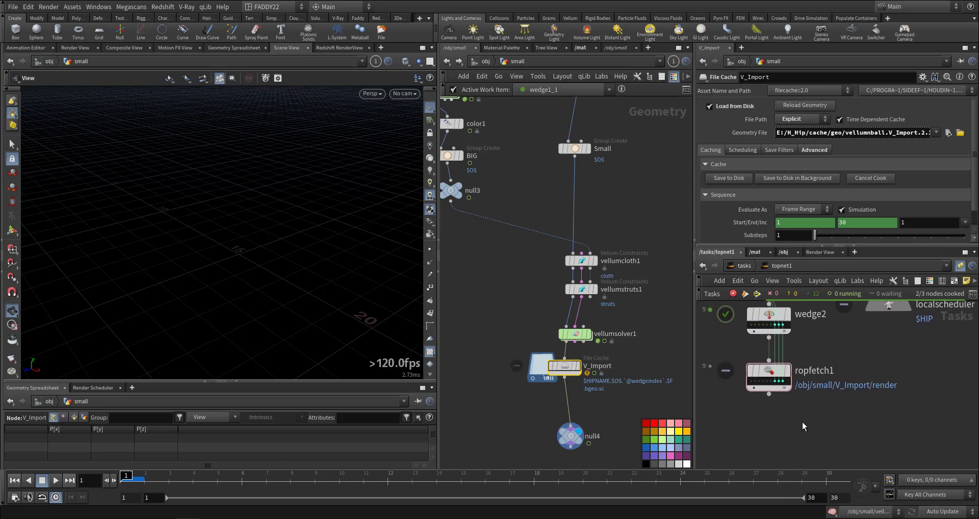
{"action": "scroll", "coordinate": [802, 410], "scroll_direction": "down", "scroll_amount": 4}
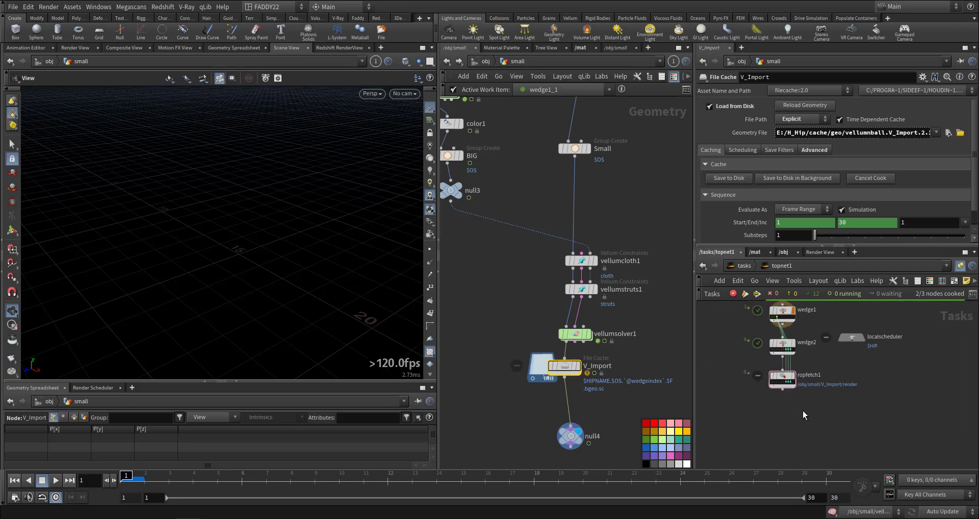
{"action": "middle_click_drag", "start_coordinate": [802, 411], "coordinate": [790, 412]}
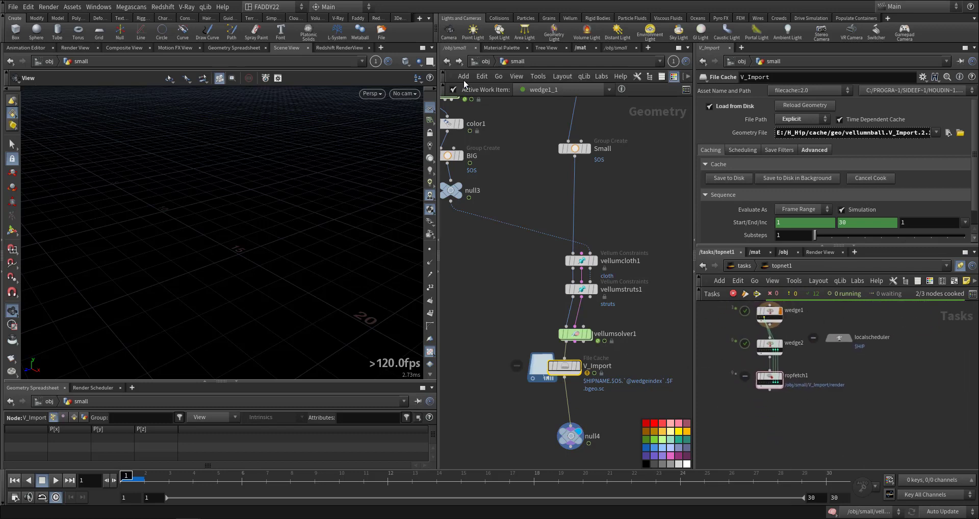
{"action": "left_click", "coordinate": [482, 62]}
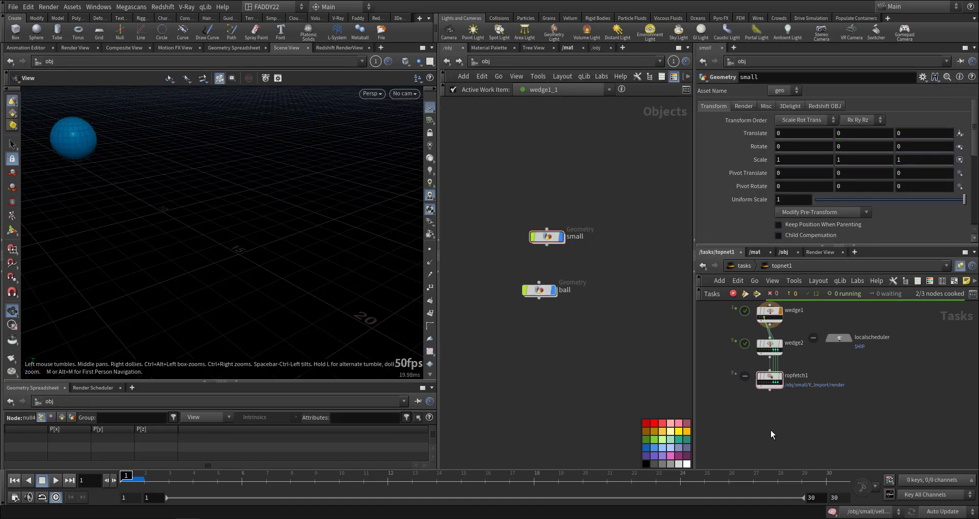
{"action": "middle_click_drag", "start_coordinate": [770, 412], "coordinate": [772, 435]}
{"action": "double_click", "coordinate": [547, 236]}
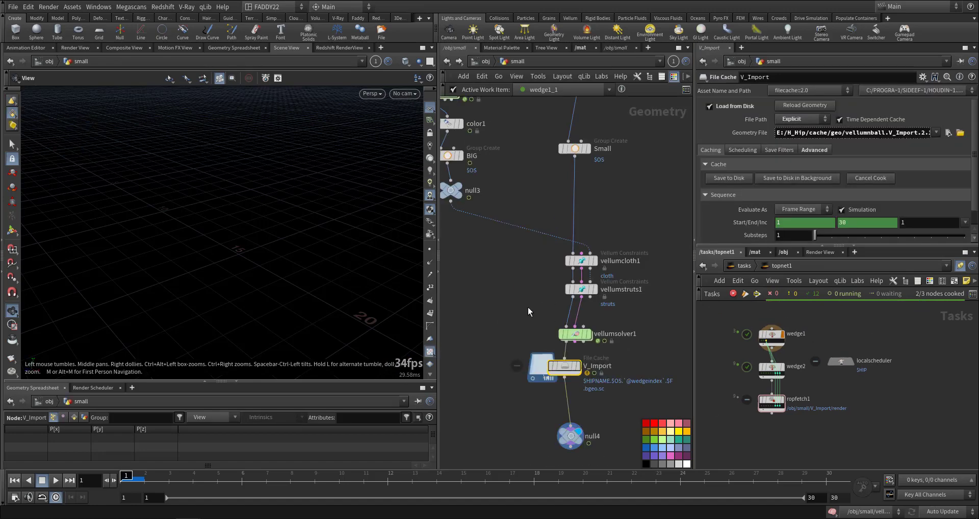
Dirty and cook ropfetch1 and frame the whole task network
{"action": "scroll", "coordinate": [742, 393], "scroll_direction": "up", "scroll_amount": 3}
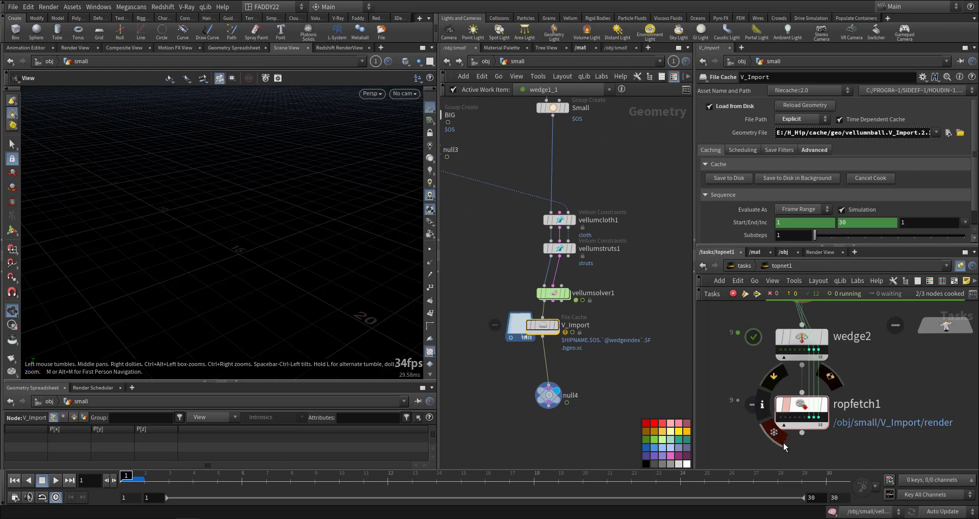
{"action": "middle_click_drag", "start_coordinate": [785, 440], "coordinate": [771, 394]}
{"action": "right_click", "coordinate": [788, 362]}
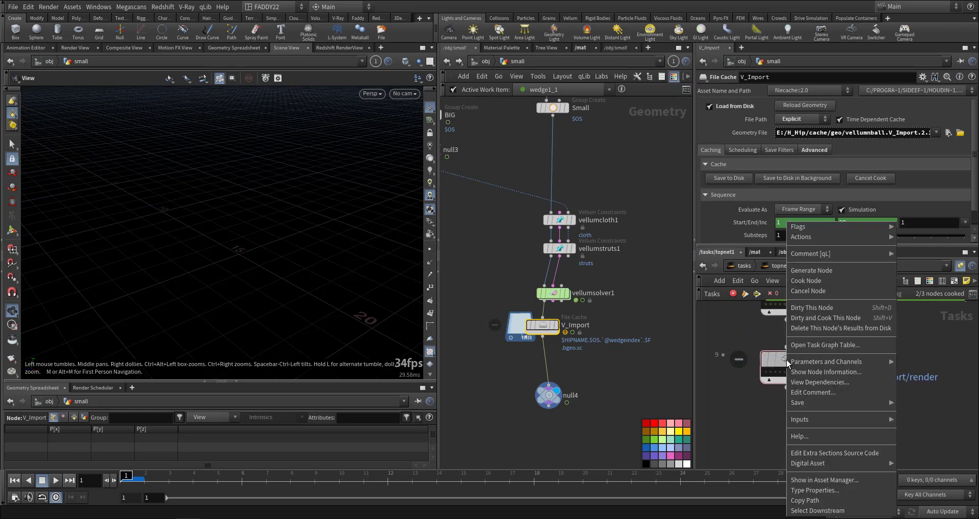
{"action": "left_click", "coordinate": [831, 318]}
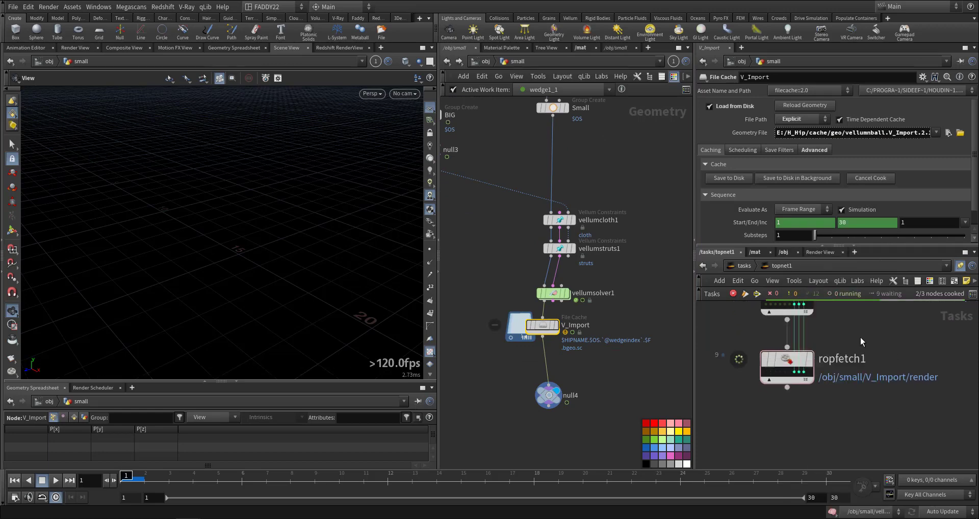
{"action": "key", "text": "h"}
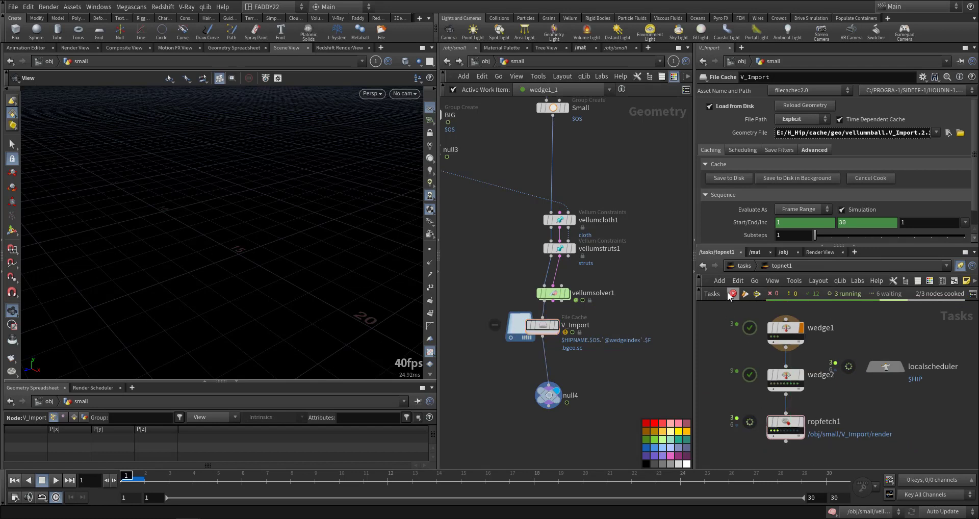
Open the Windows Task Manager to check the system load while ropfetch1 cooks
{"action": "right_click", "coordinate": [614, 518]}
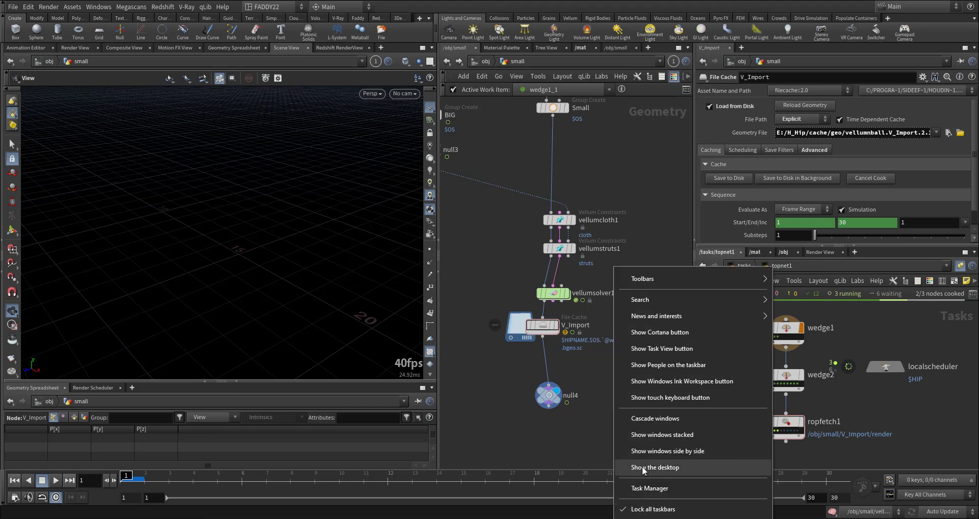
{"action": "left_click", "coordinate": [663, 489]}
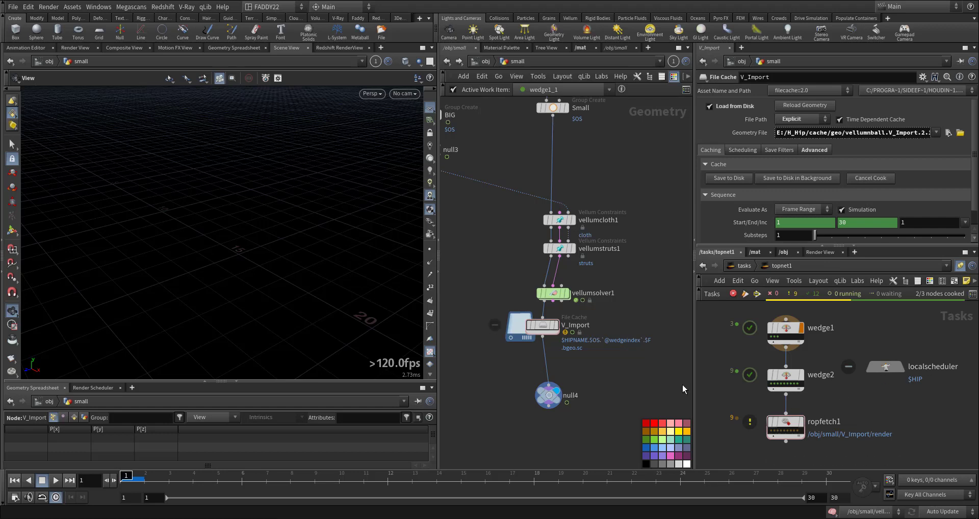
{"action": "left_click", "coordinate": [512, 322]}
Set Evaluate Using on ropfetch1 to Frame Range
{"action": "left_click", "coordinate": [785, 427]}
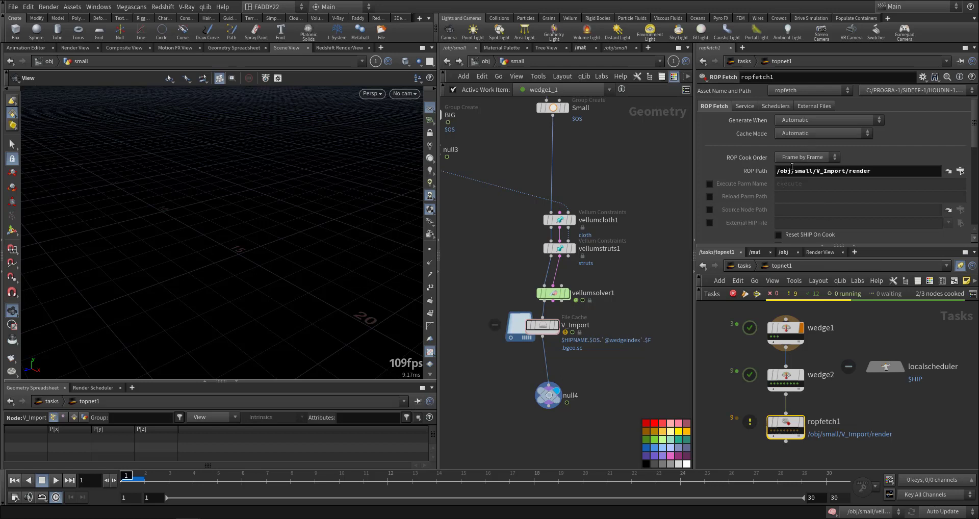
{"action": "scroll", "coordinate": [762, 213], "scroll_direction": "down", "scroll_amount": 3}
{"action": "scroll", "coordinate": [763, 216], "scroll_direction": "down", "scroll_amount": 2}
{"action": "left_click", "coordinate": [805, 200]}
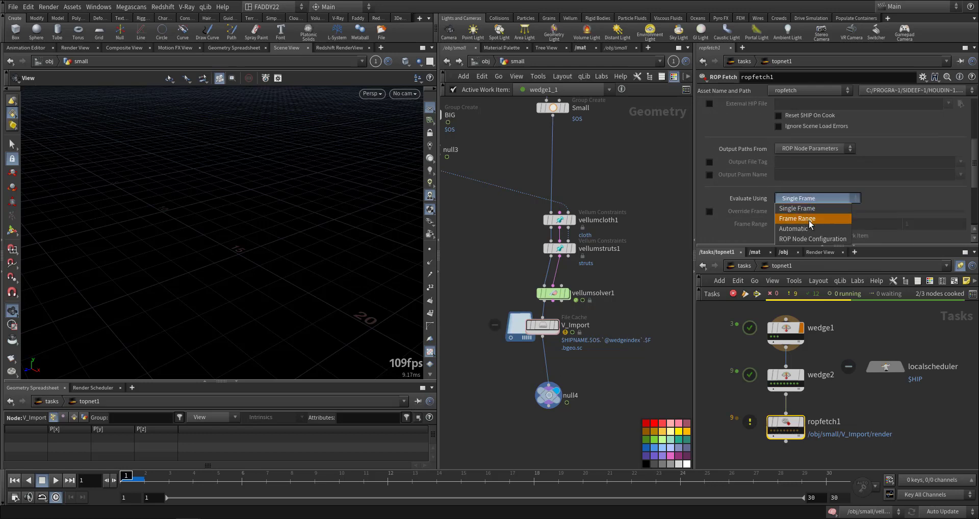
{"action": "left_click", "coordinate": [809, 220]}
Set the localscheduler's Total Slots to Equal to CPU Count Less One
{"action": "left_click", "coordinate": [889, 367]}
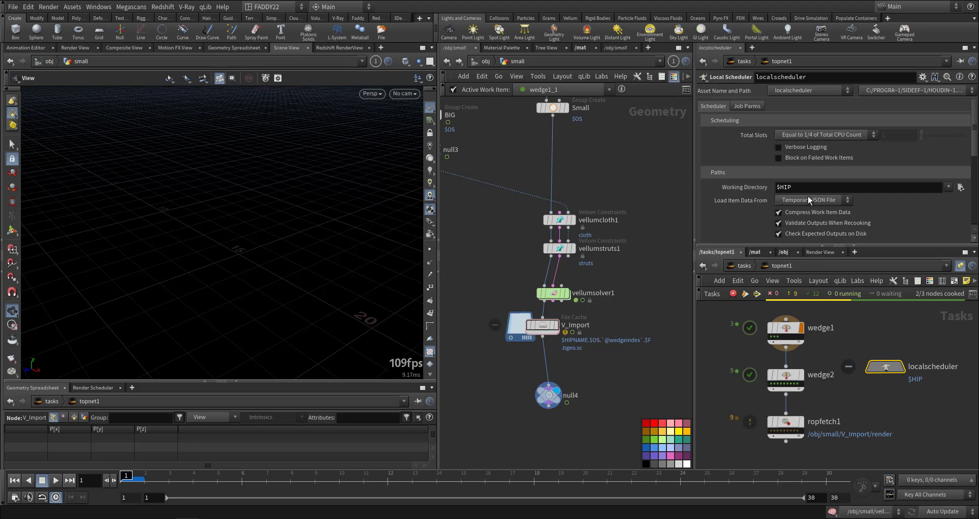
{"action": "left_click", "coordinate": [792, 134]}
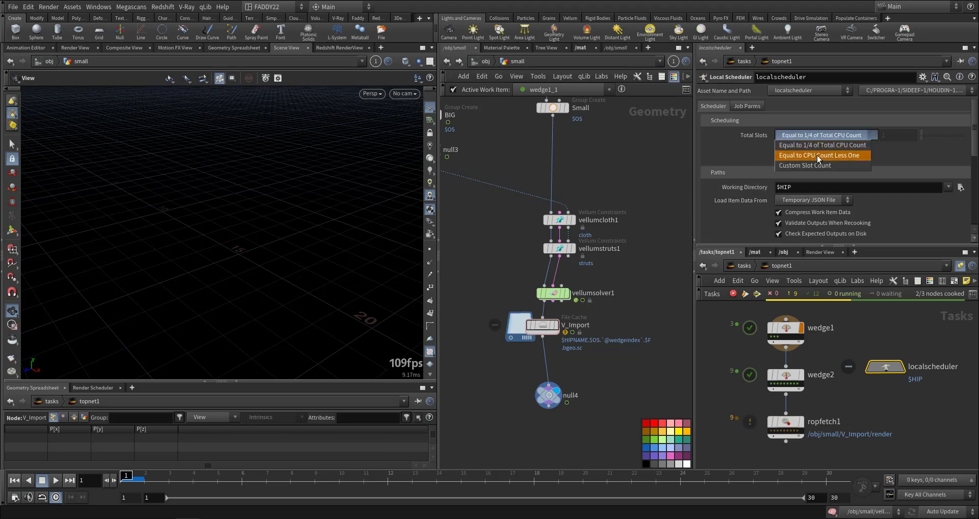
{"action": "left_click", "coordinate": [816, 155]}
Enable All Frames in One Batch in the batching settings of ropfetch1
{"action": "left_click", "coordinate": [786, 425]}
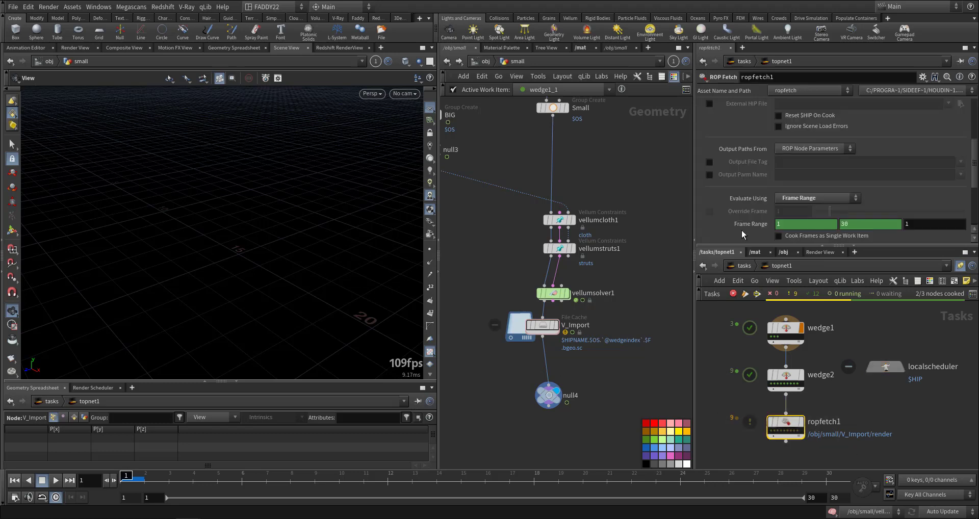
{"action": "scroll", "coordinate": [741, 231], "scroll_direction": "up", "scroll_amount": 5}
{"action": "scroll", "coordinate": [741, 231], "scroll_direction": "down", "scroll_amount": 5}
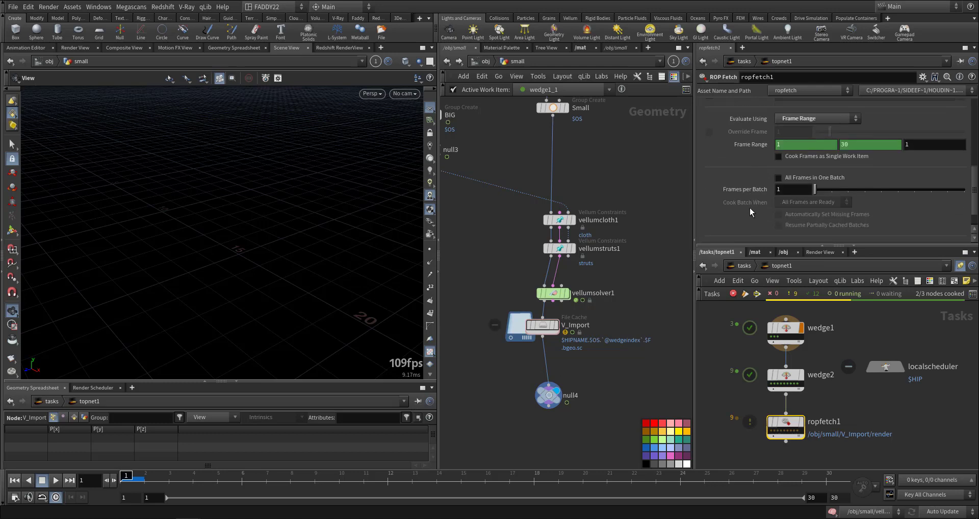
{"action": "left_click", "coordinate": [778, 179]}
{"action": "scroll", "coordinate": [758, 204], "scroll_direction": "up", "scroll_amount": 4}
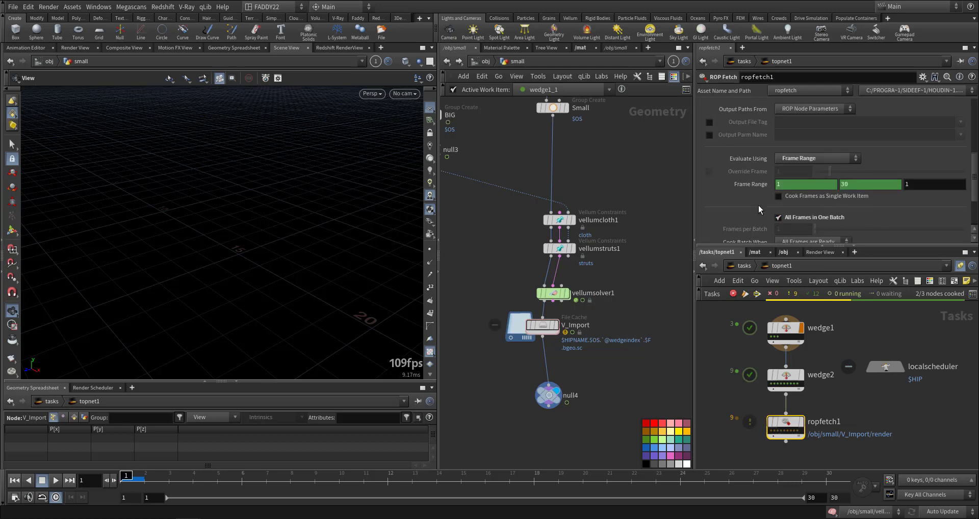
Delete ropfetch1's existing results from disk, and dirty and cook the node over the frame range
{"action": "right_click", "coordinate": [788, 428]}
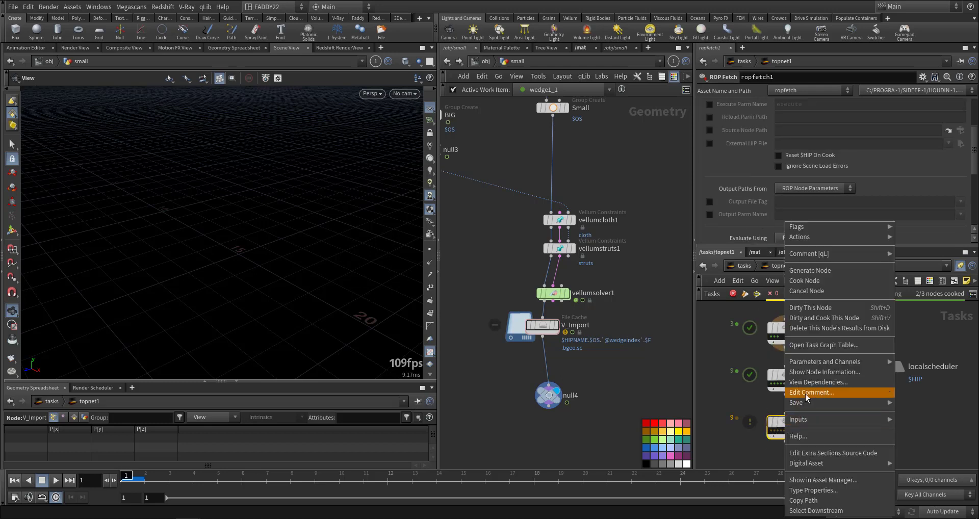
{"action": "left_click", "coordinate": [826, 329]}
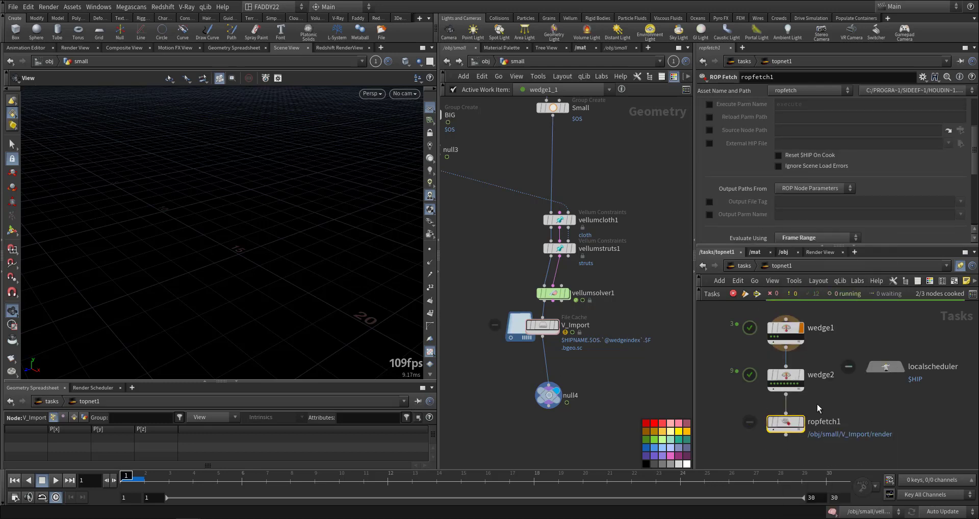
{"action": "right_click", "coordinate": [782, 421]}
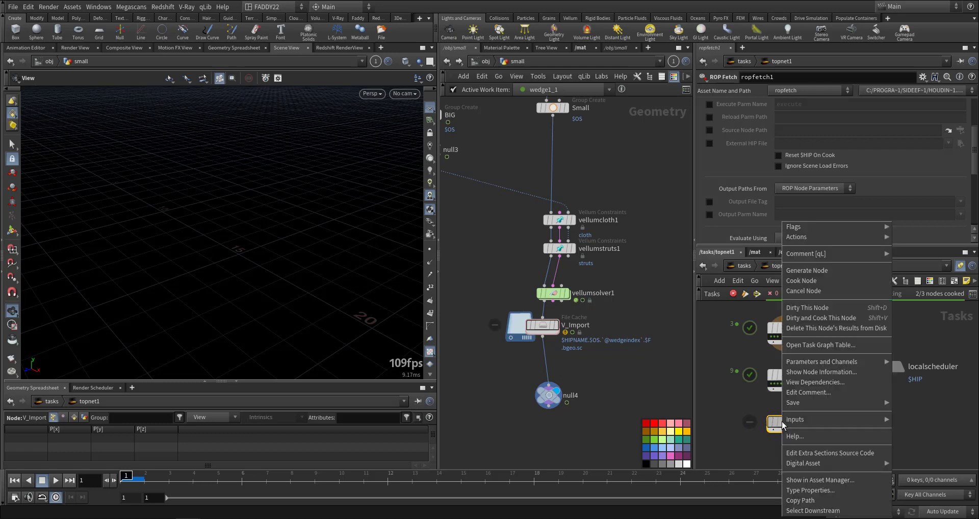
{"action": "left_click", "coordinate": [816, 318]}
{"action": "scroll", "coordinate": [880, 425], "scroll_direction": "down", "scroll_amount": 4}
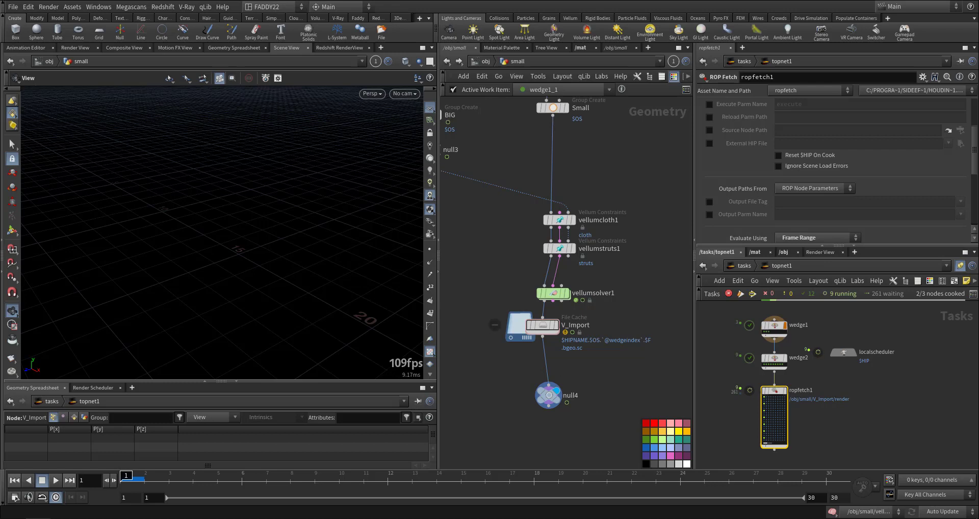
{"action": "scroll", "coordinate": [841, 425], "scroll_direction": "up", "scroll_amount": 3}
{"action": "middle_click_drag", "start_coordinate": [816, 426], "coordinate": [899, 401]}
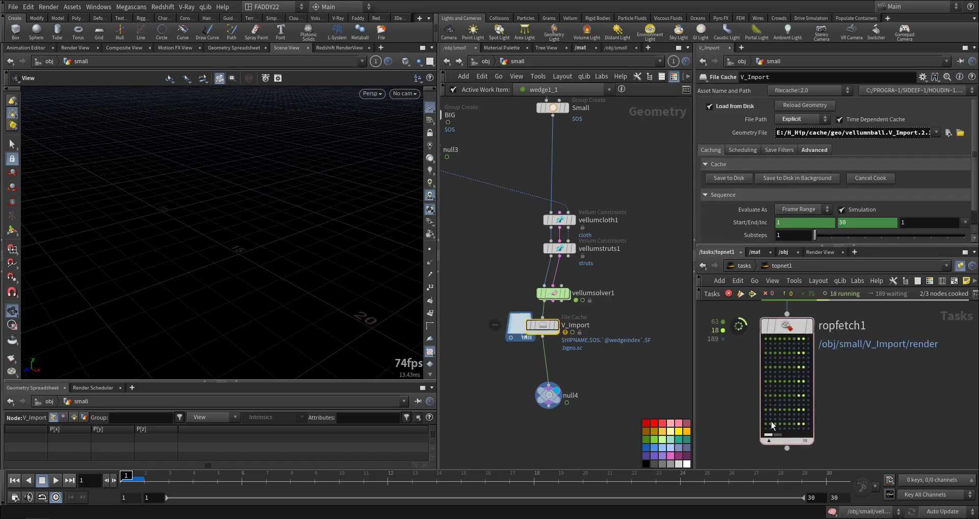
{"action": "middle_click_drag", "start_coordinate": [729, 388], "coordinate": [728, 361]}
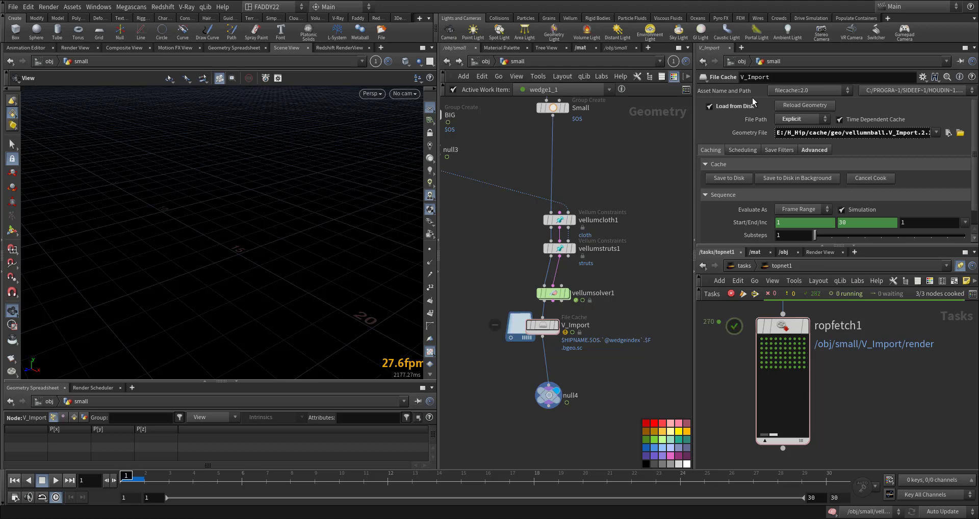
Reload the cached geometry of the V_Import file cache from disk
{"action": "left_click_drag", "start_coordinate": [810, 410], "coordinate": [848, 400]}
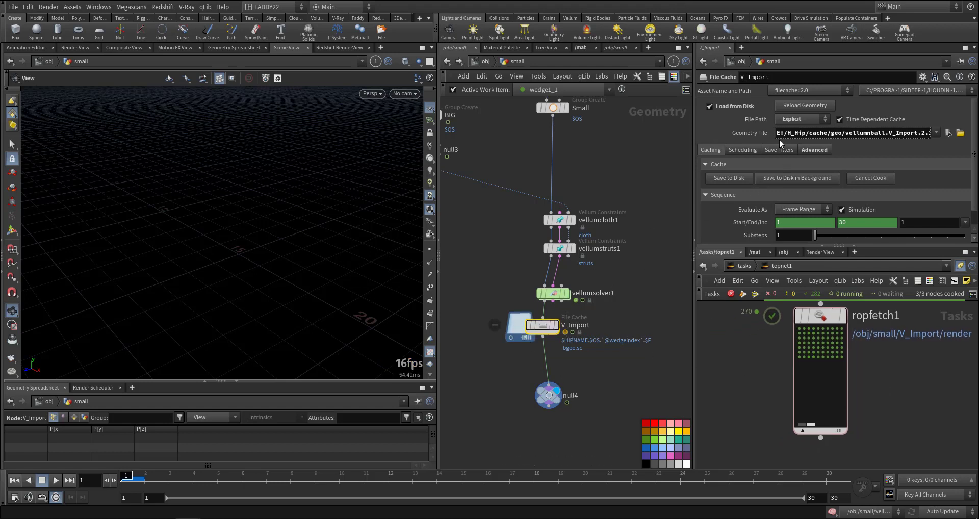
{"action": "left_click", "coordinate": [801, 113]}
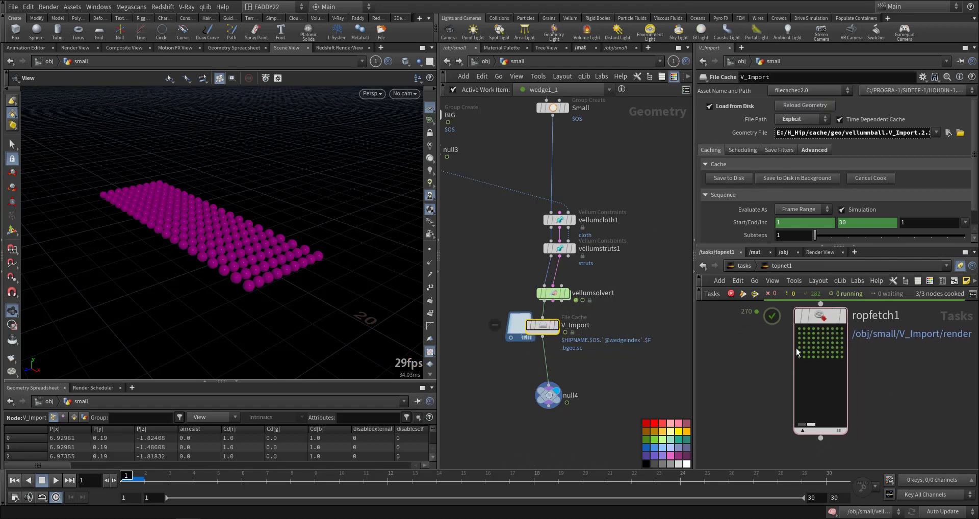
Preview the cached simulation for several wedge2 work items at frame 21, and return to frame 1
{"action": "middle_click_drag", "start_coordinate": [870, 367], "coordinate": [861, 431]}
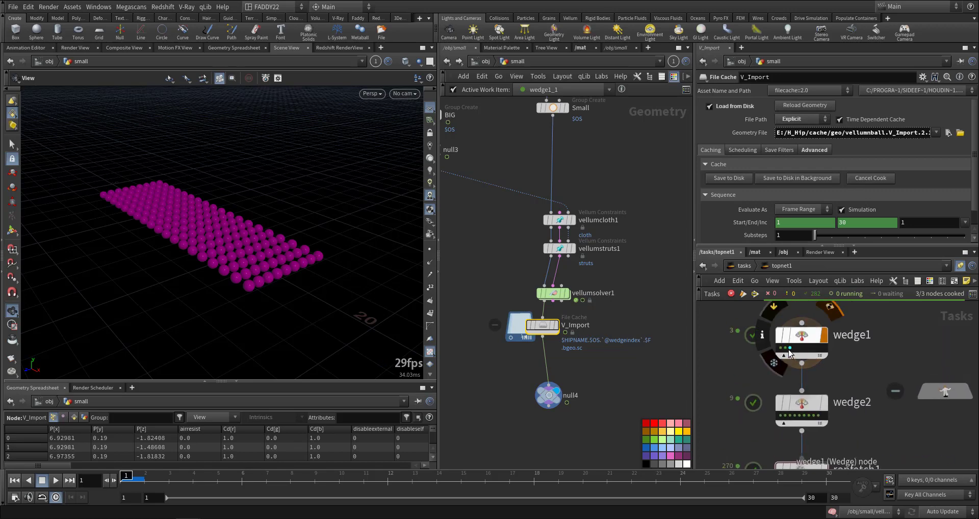
{"action": "left_click", "coordinate": [817, 415]}
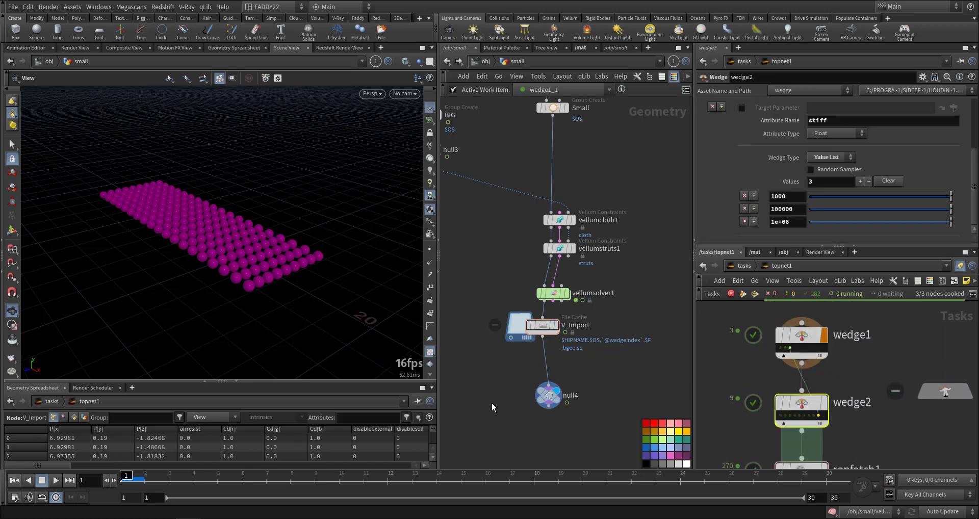
{"action": "key", "text": "Up"}
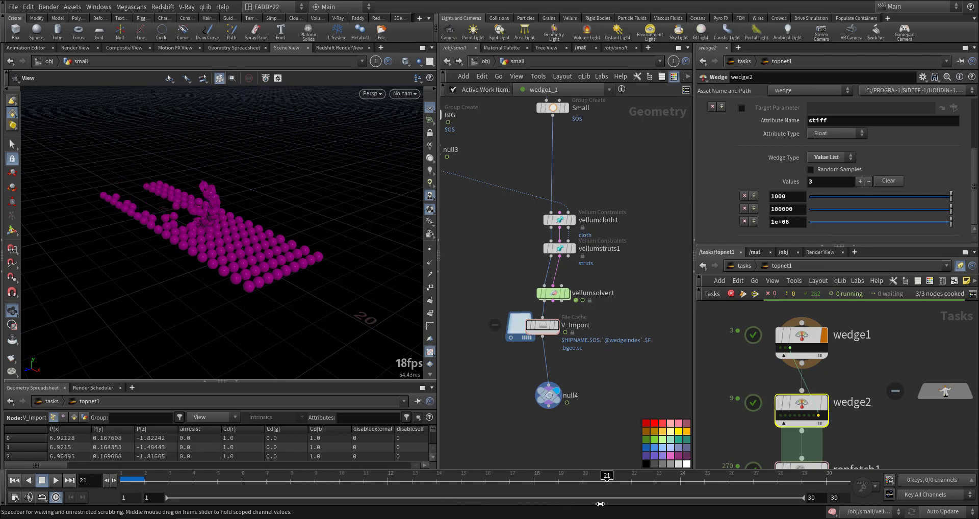
{"action": "left_click", "coordinate": [809, 415]}
{"action": "left_click", "coordinate": [789, 415]}
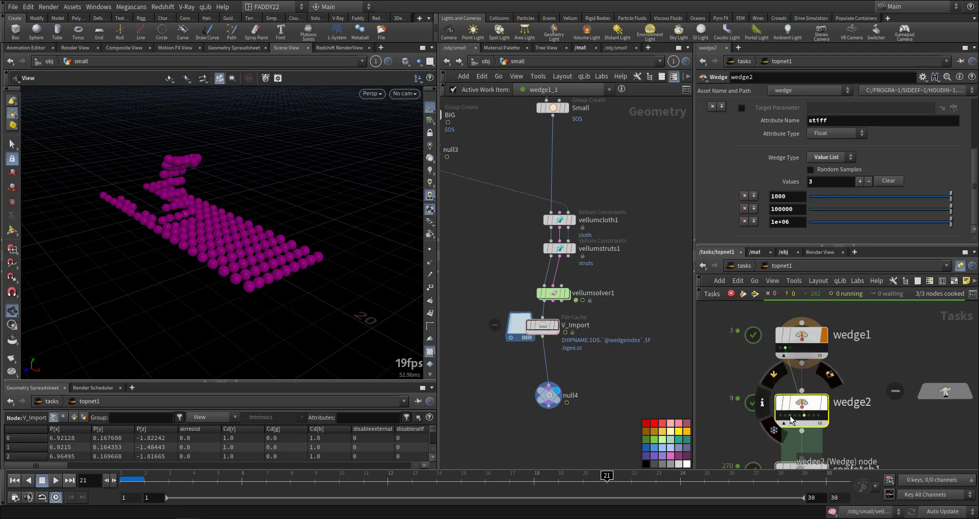
{"action": "left_click", "coordinate": [122, 479]}
Show the tasks network with topnet1 in the main network editor in place of the small geometry network
{"action": "middle_click_drag", "start_coordinate": [749, 430], "coordinate": [744, 356]}
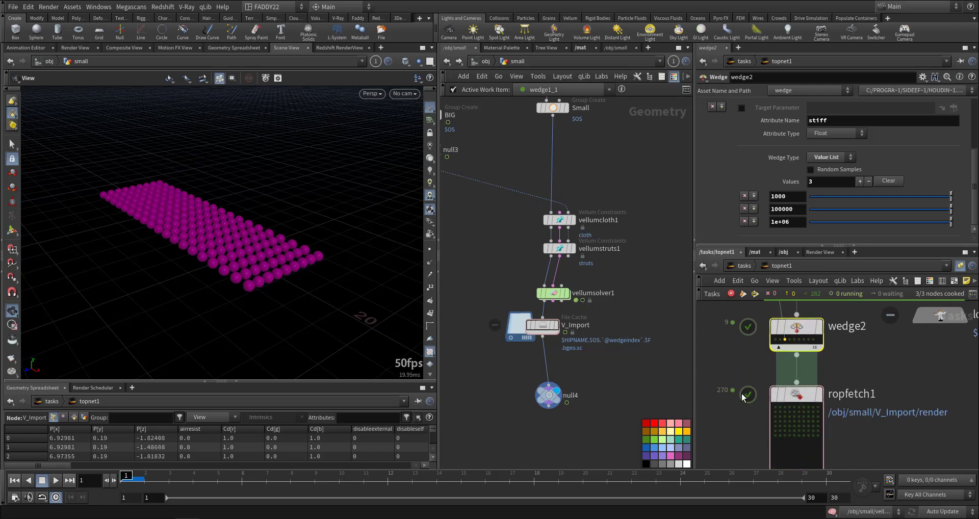
{"action": "middle_click_drag", "start_coordinate": [738, 441], "coordinate": [741, 348]}
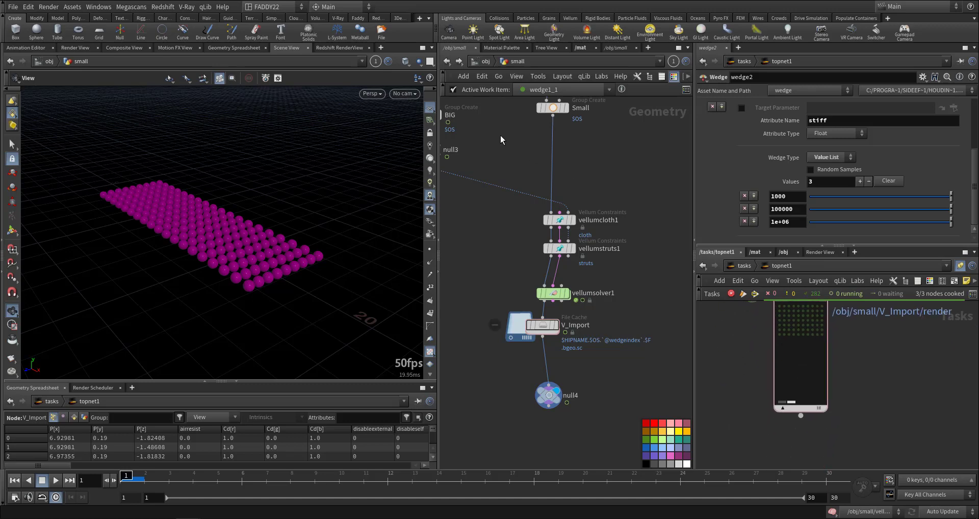
{"action": "left_click", "coordinate": [486, 64]}
{"action": "left_click", "coordinate": [485, 64]}
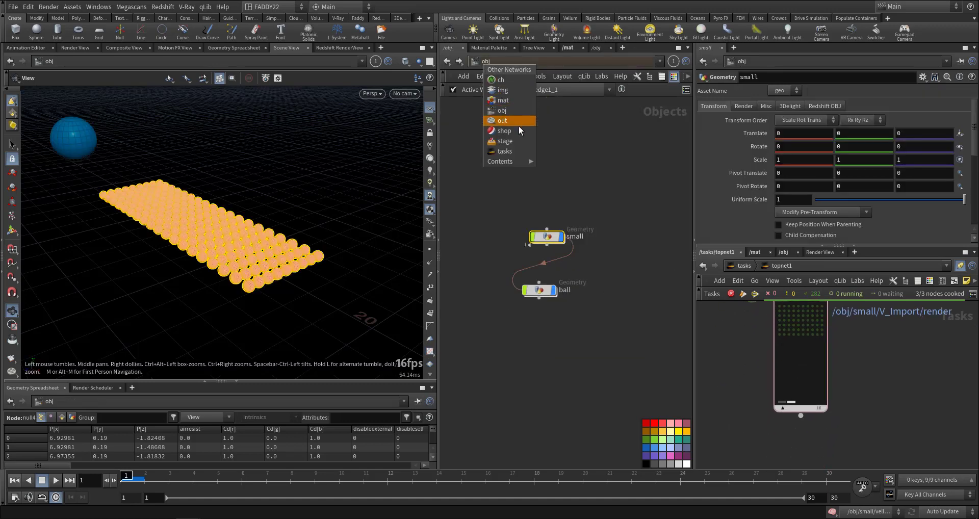
{"action": "left_click", "coordinate": [512, 151]}
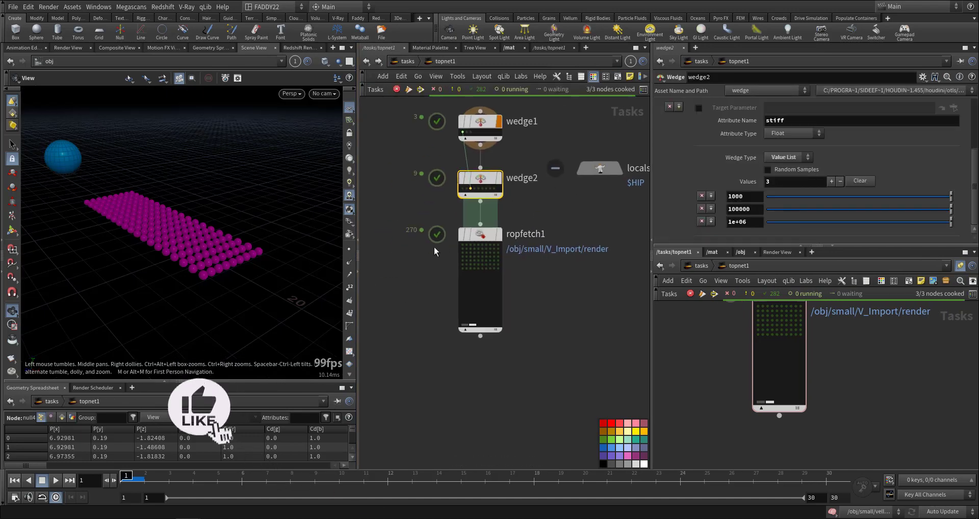
Set the Cache Mode of ropfetch1 to Read Files
{"action": "left_click", "coordinate": [477, 266]}
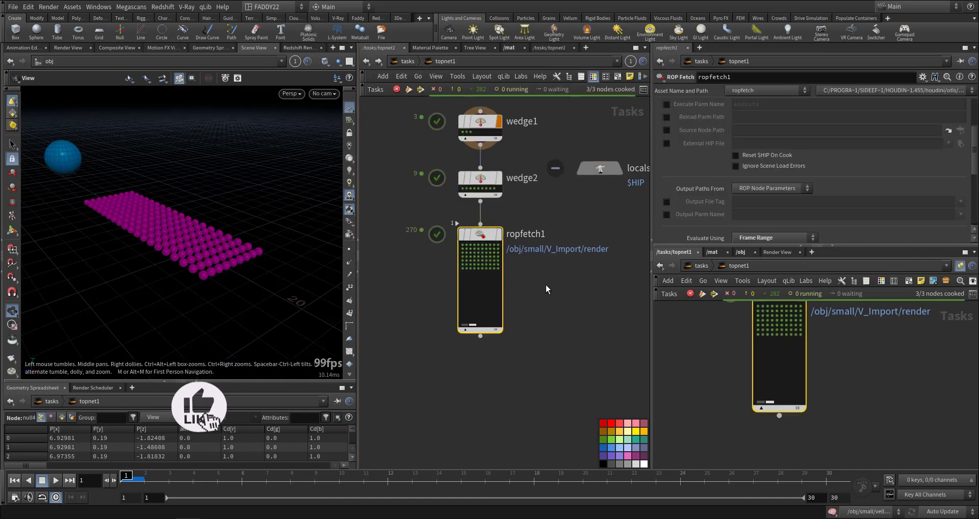
{"action": "left_click", "coordinate": [747, 134]}
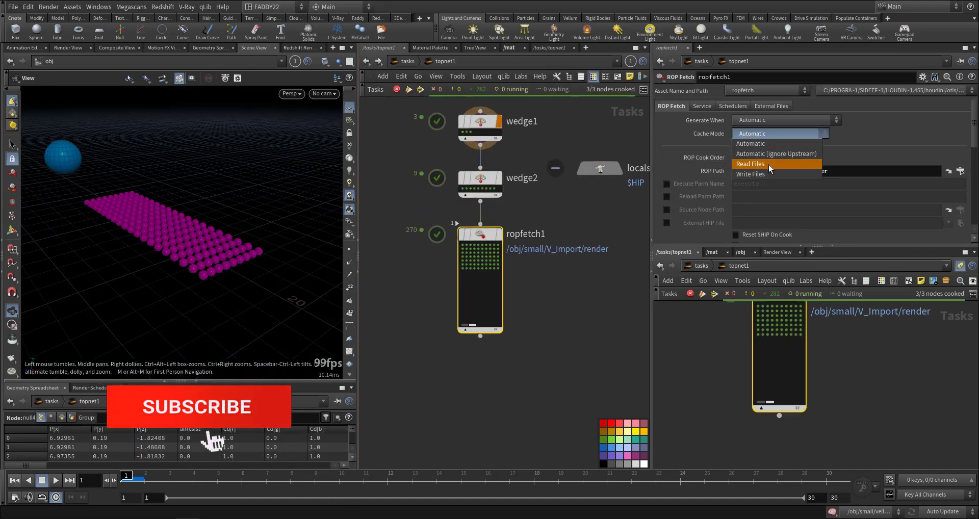
{"action": "left_click", "coordinate": [773, 166]}
{"action": "middle_click_drag", "start_coordinate": [546, 356], "coordinate": [582, 288]}
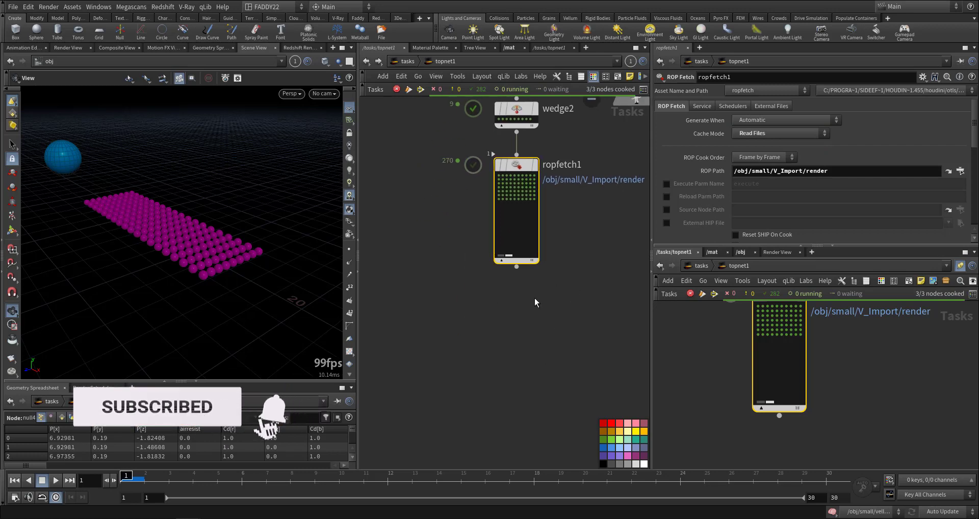
Add a grid geometry object to /obj beside small and ball, and set the grid's size to 110 by 110
{"action": "left_click", "coordinate": [740, 252]}
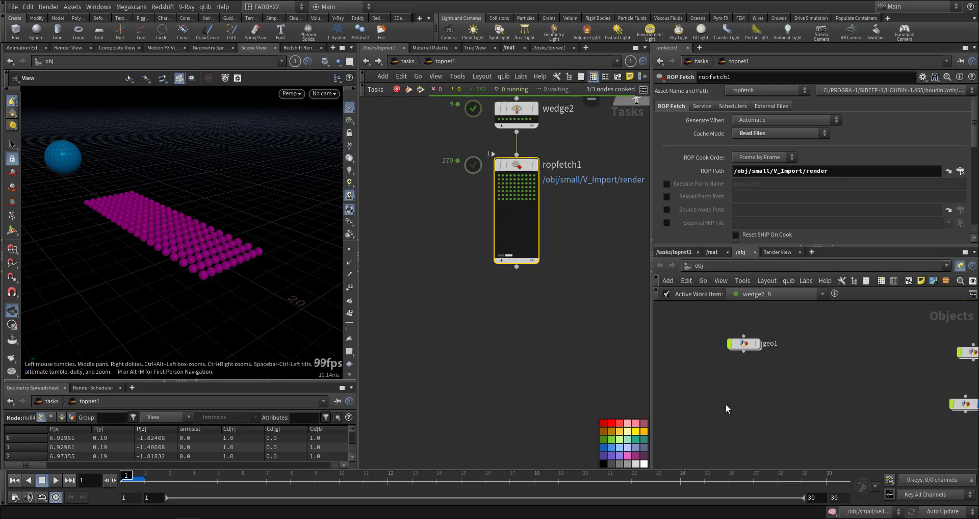
{"action": "key", "text": "Tab"}
{"action": "mouse_move", "coordinate": [765, 402]}
{"action": "middle_click_drag", "start_coordinate": [879, 364], "coordinate": [674, 368]}
{"action": "key", "text": "Tab"}
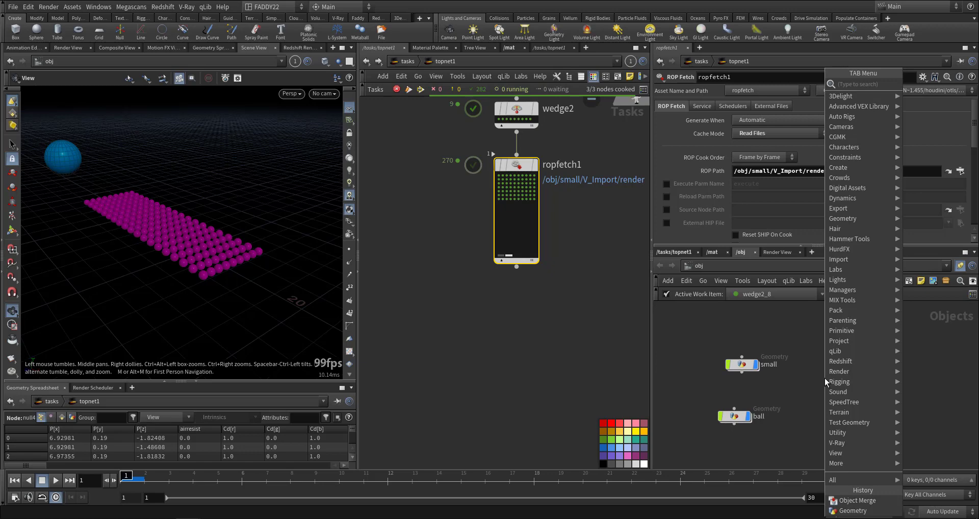
{"action": "type", "text": "geo"}
{"action": "left_click", "coordinate": [932, 83]}
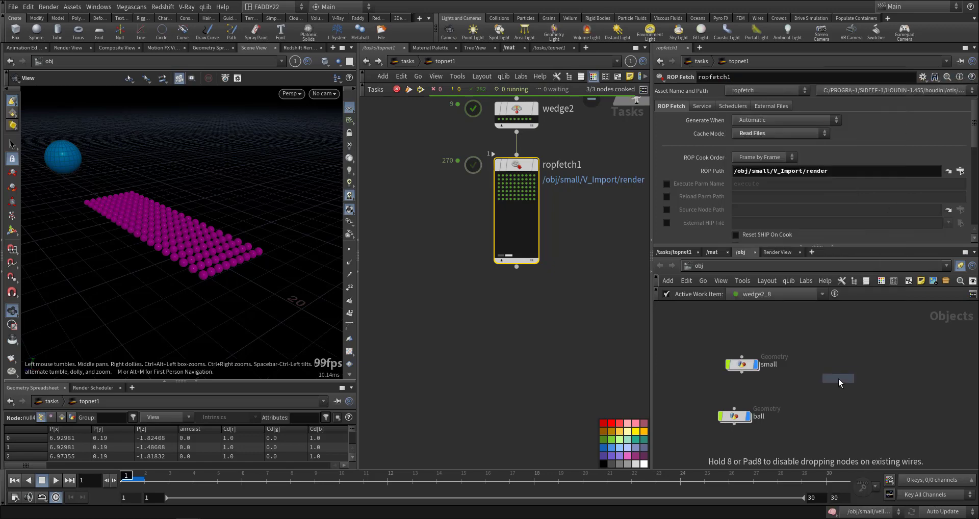
{"action": "left_click", "coordinate": [838, 378]}
{"action": "double_click", "coordinate": [838, 378]}
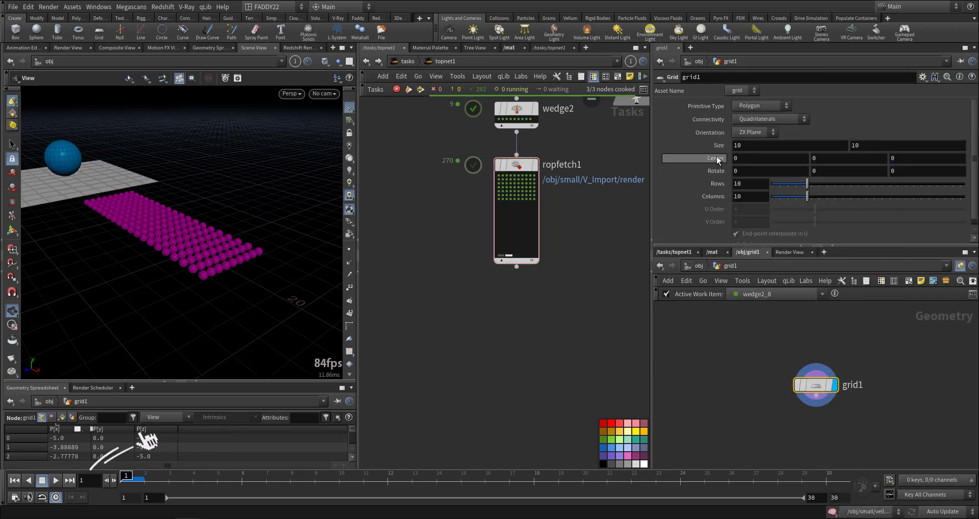
{"action": "middle_click_drag", "start_coordinate": [716, 148], "coordinate": [763, 112]}
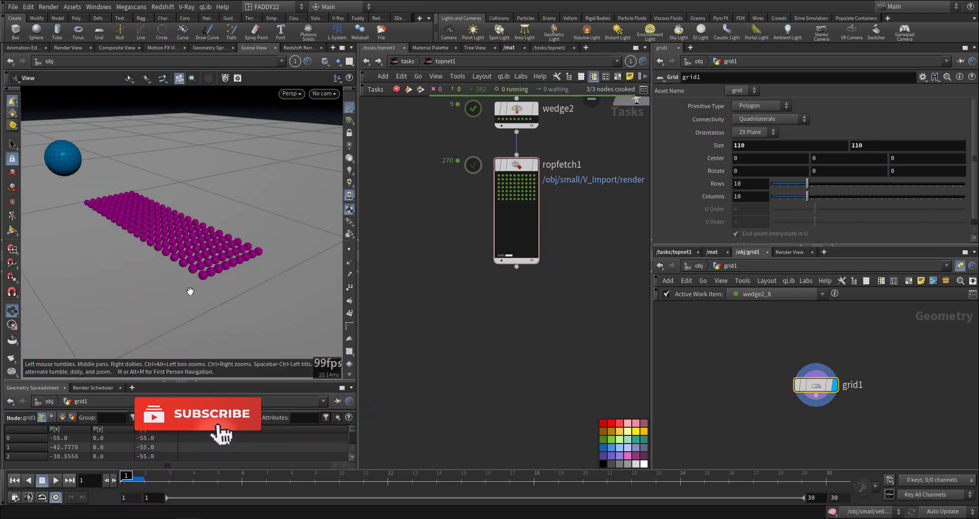
Create a camera in /obj from a perspective view that frames the large ball and the small spheres at frame 17
{"action": "left_click_drag", "start_coordinate": [190, 291], "coordinate": [250, 259]}
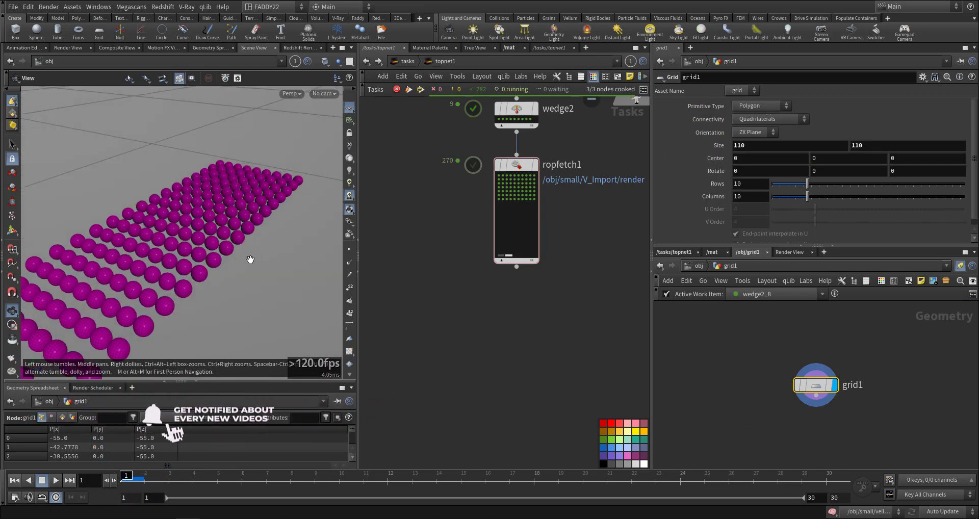
{"action": "middle_click_drag", "start_coordinate": [250, 260], "coordinate": [280, 227]}
{"action": "right_click_drag", "start_coordinate": [280, 228], "coordinate": [227, 260]}
{"action": "left_click", "coordinate": [344, 481]}
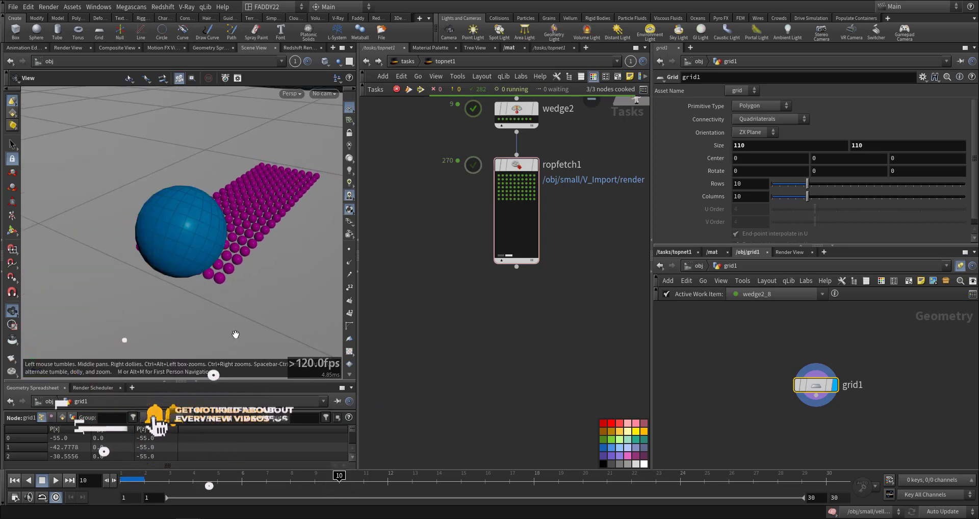
{"action": "left_click", "coordinate": [503, 480]}
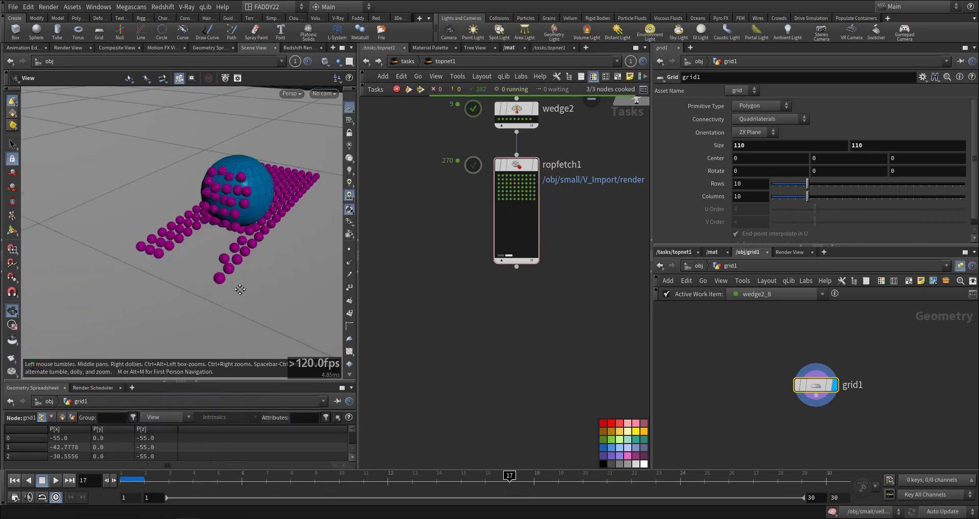
{"action": "left_click_drag", "start_coordinate": [236, 288], "coordinate": [188, 295]}
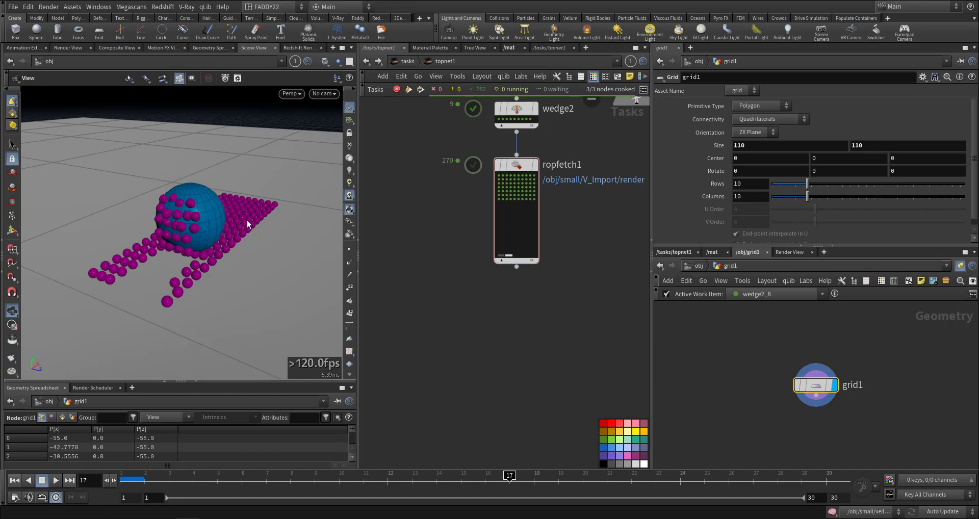
{"action": "key", "text": "Escape"}
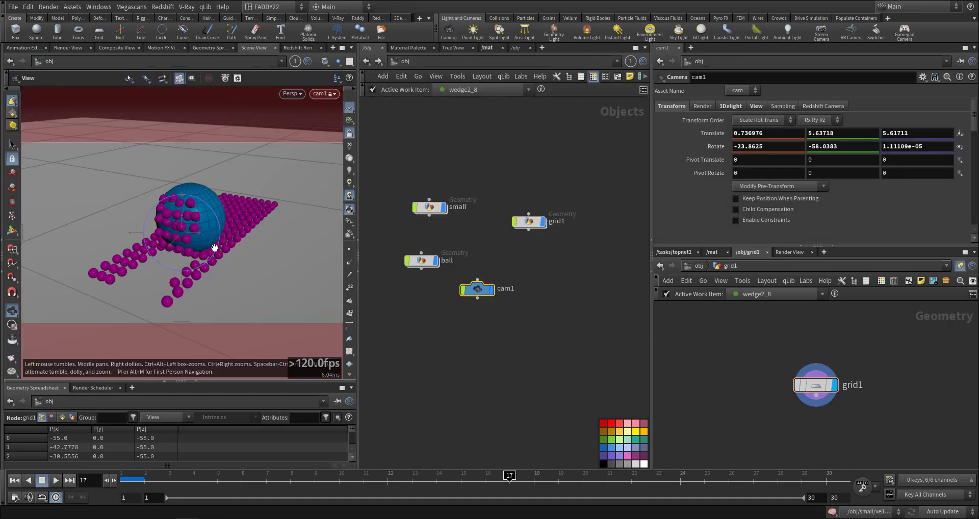
Reframe cam1 to about 1.58, 5.50, 5.73 so the collision fits through the frame range, and unlock the camera from the view
{"action": "right_click_drag", "start_coordinate": [215, 247], "coordinate": [253, 226]}
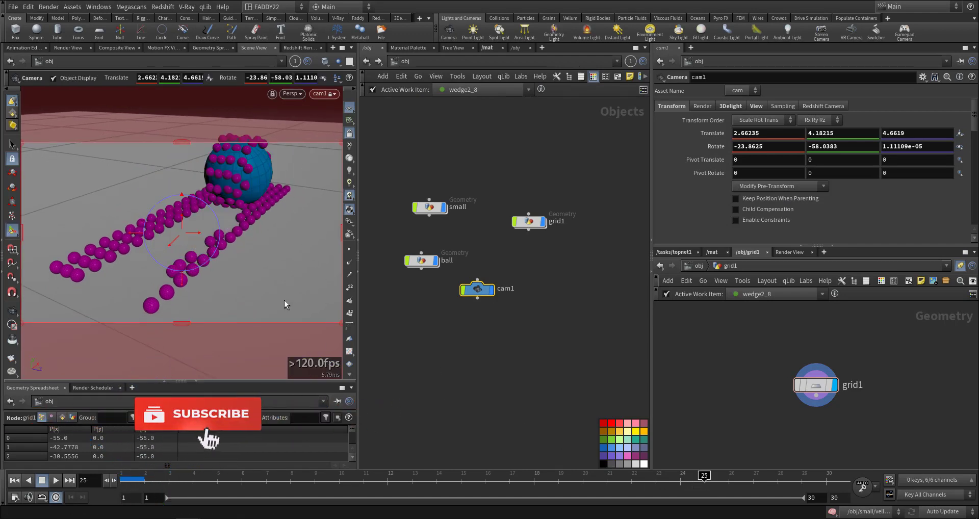
{"action": "middle_click_drag", "start_coordinate": [258, 283], "coordinate": [249, 295], "text": "alt"}
{"action": "right_click_drag", "start_coordinate": [249, 295], "coordinate": [226, 299], "text": "alt"}
{"action": "middle_click_drag", "start_coordinate": [226, 299], "coordinate": [209, 300], "text": "alt"}
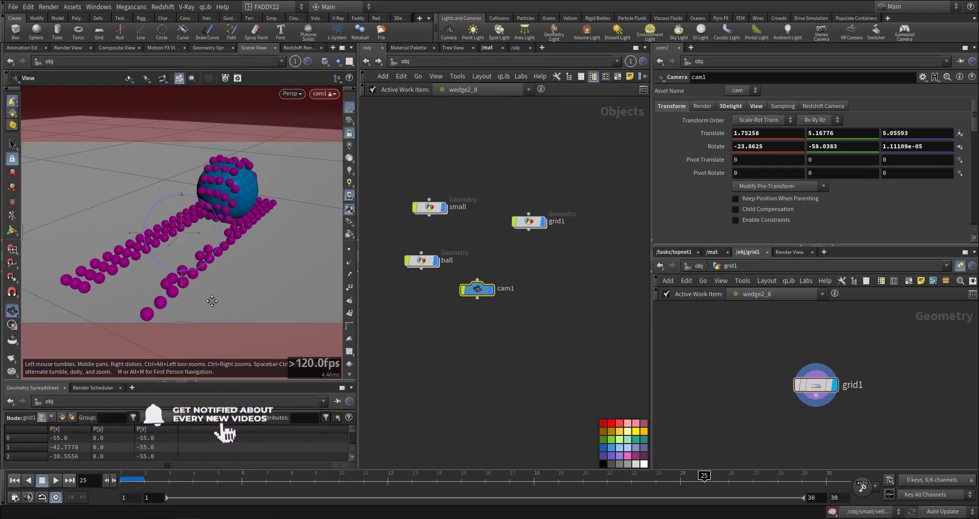
{"action": "left_click", "coordinate": [764, 481]}
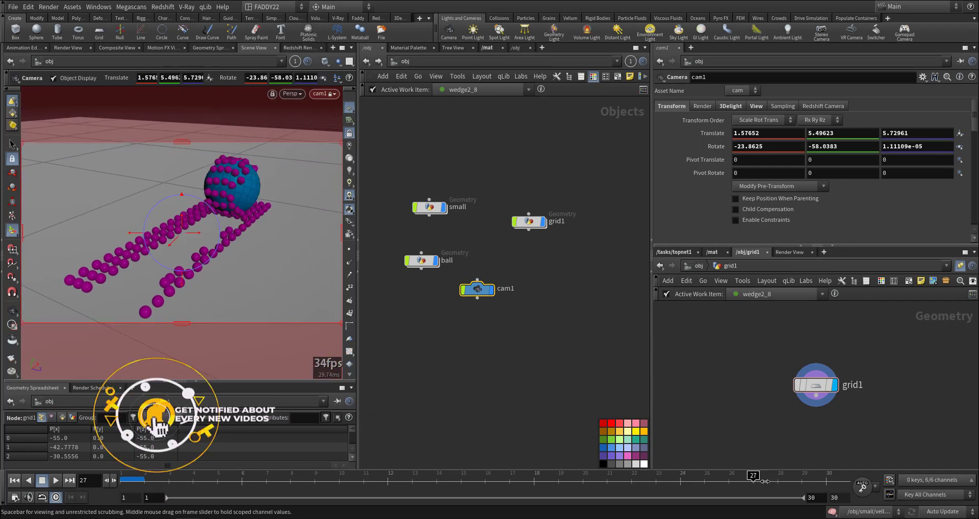
{"action": "left_click_drag", "start_coordinate": [765, 481], "coordinate": [145, 476]}
{"action": "left_click", "coordinate": [349, 134]}
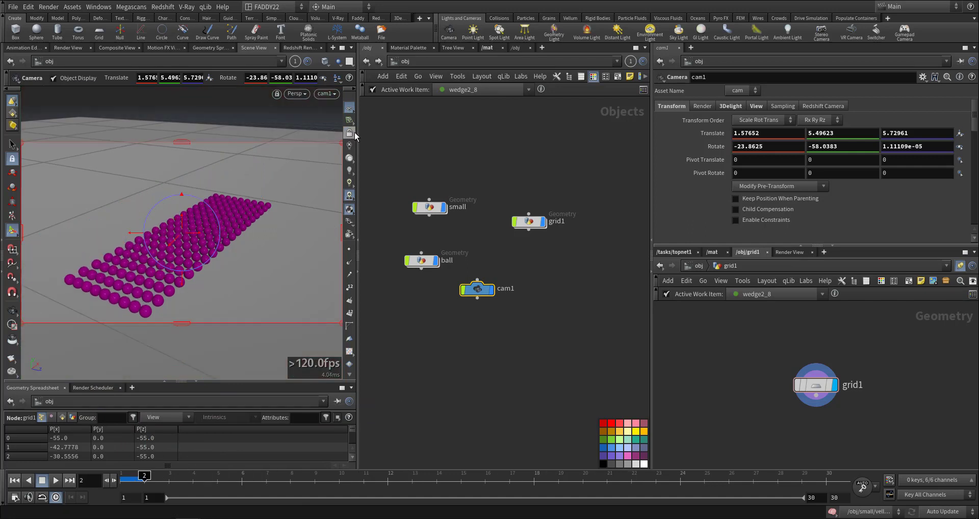
Add a Redshift dome light to the /obj network below cam1
{"action": "left_click", "coordinate": [377, 18]}
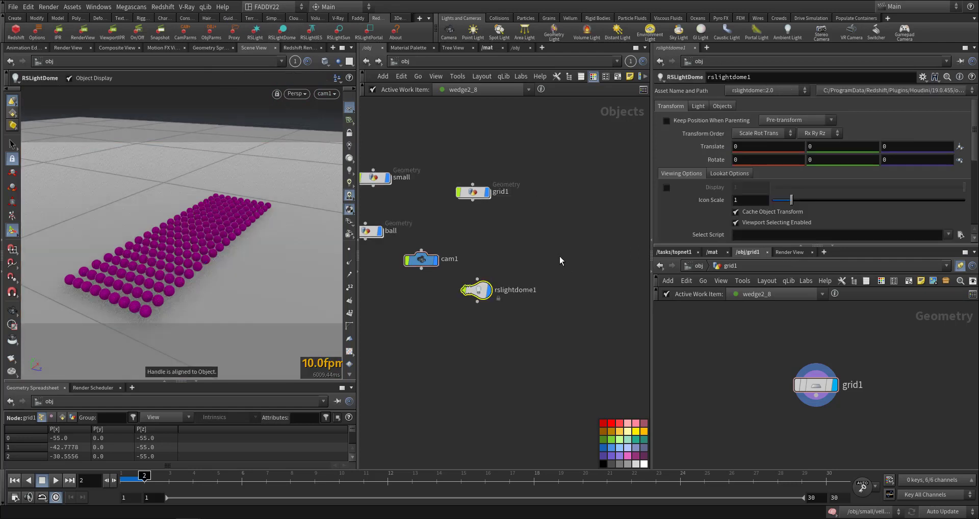
{"action": "left_click", "coordinate": [475, 311]}
Open the file chooser for rslightdome1's Select Script and browse to the E:/Textures/HDRI/ folder
{"action": "scroll", "coordinate": [841, 194], "scroll_direction": "down", "scroll_amount": 1}
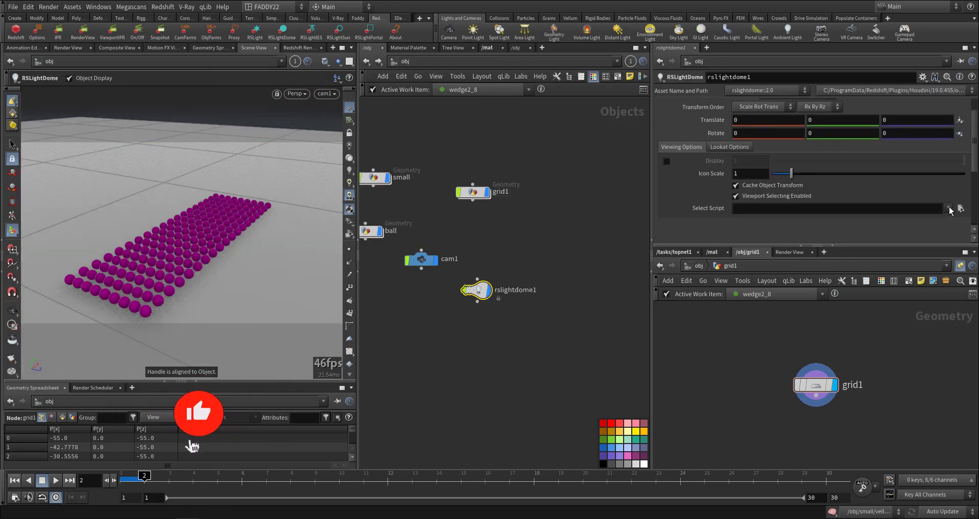
{"action": "left_click", "coordinate": [947, 208]}
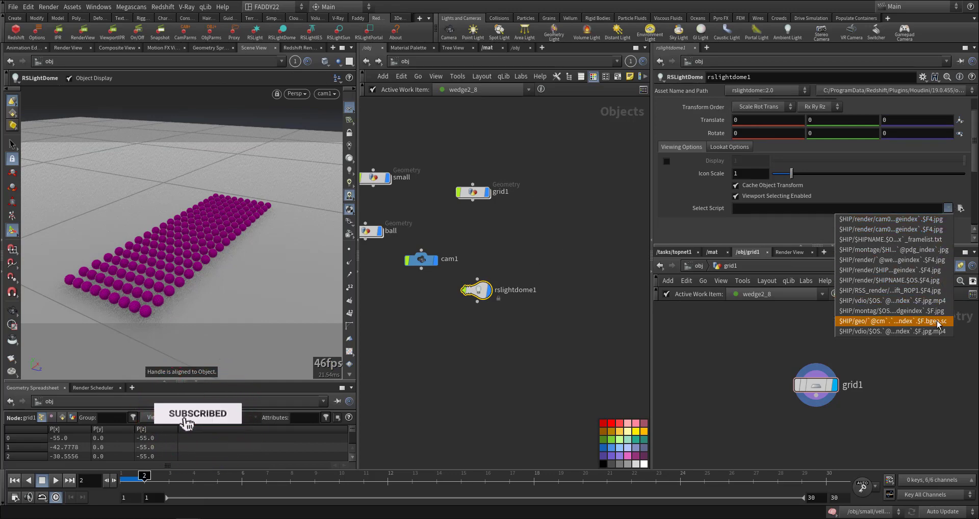
{"action": "left_click", "coordinate": [960, 209]}
{"action": "left_click", "coordinate": [959, 209]}
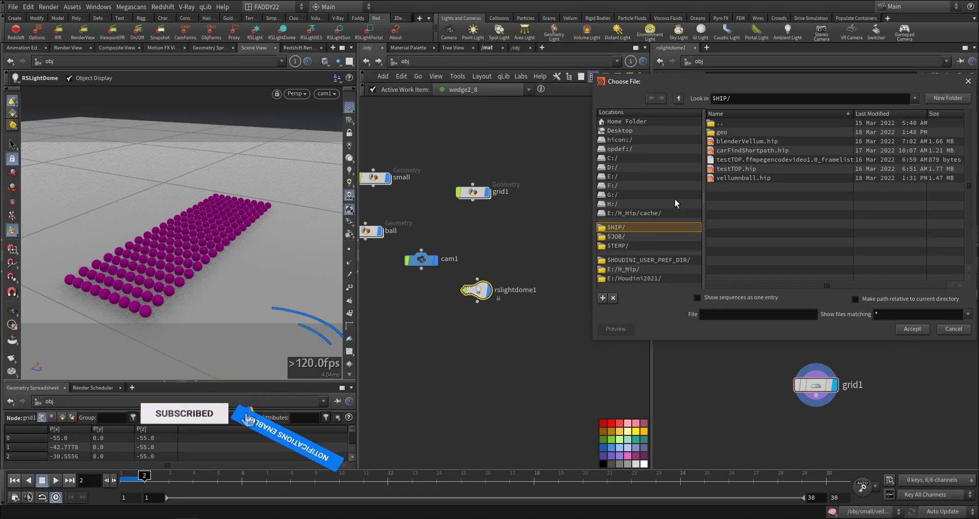
{"action": "left_click", "coordinate": [614, 176]}
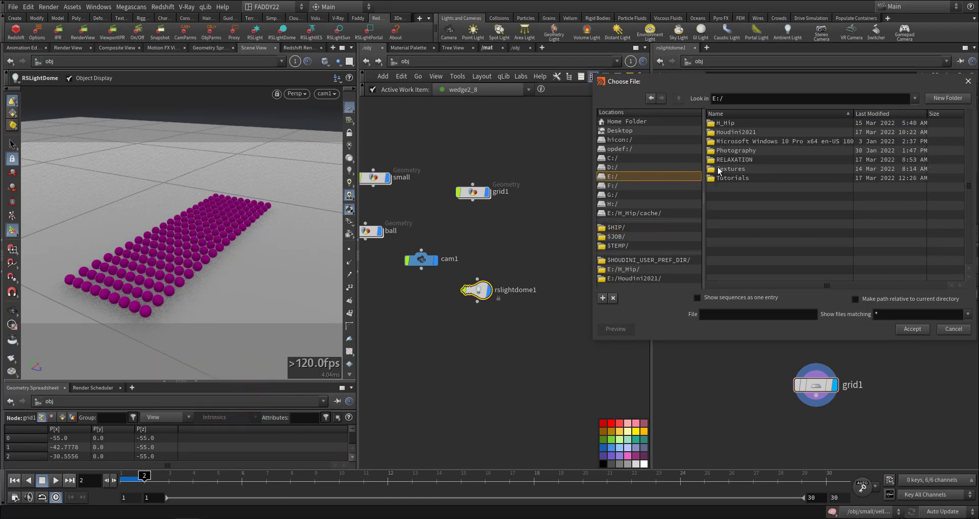
{"action": "double_click", "coordinate": [731, 172]}
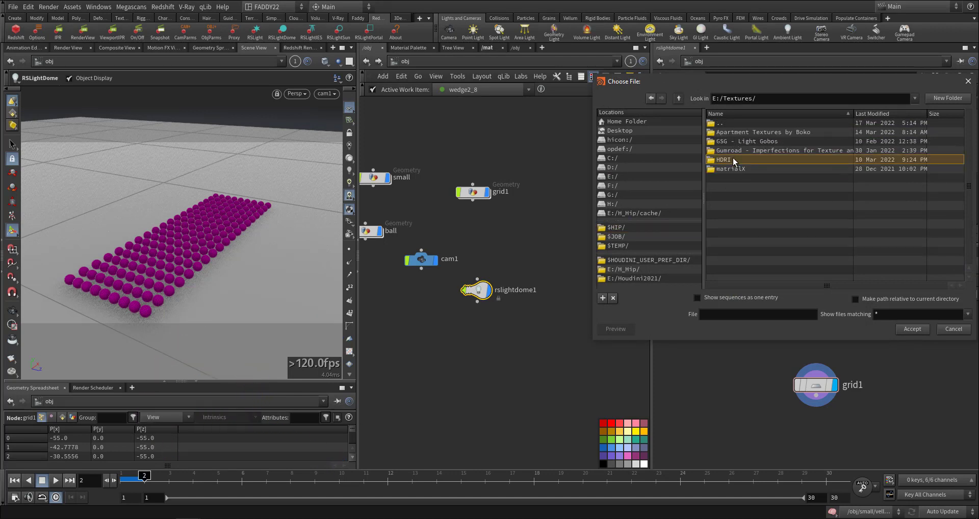
{"action": "double_click", "coordinate": [733, 157]}
Show image thumbnails in the HDRI folder and choose museumplein_4k.exr for rslightdome1's Select Script
{"action": "right_click", "coordinate": [764, 268]}
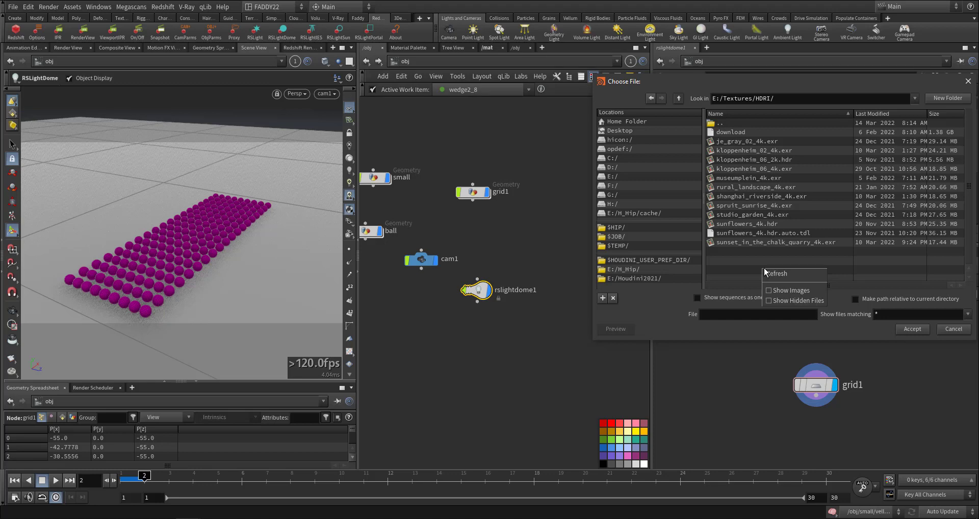
{"action": "left_click", "coordinate": [791, 290]}
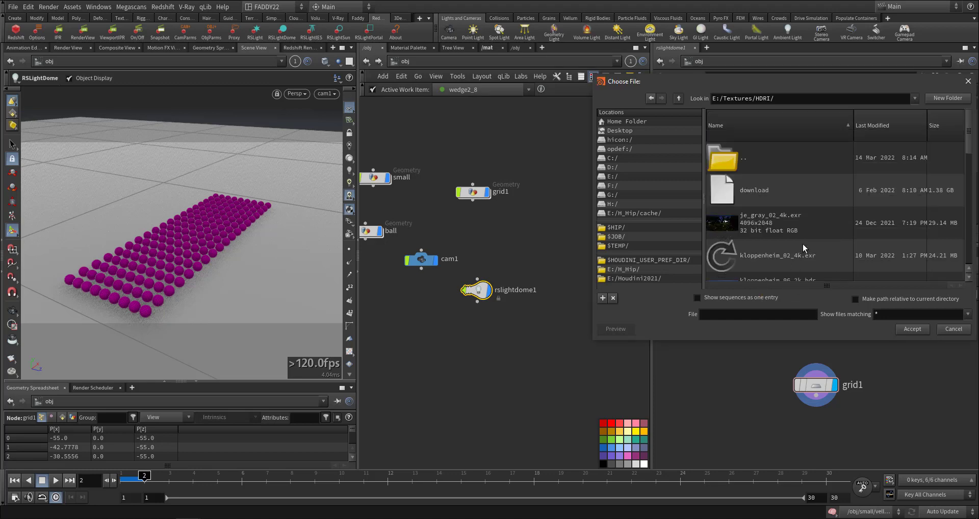
{"action": "scroll", "coordinate": [803, 244], "scroll_direction": "down", "scroll_amount": 3}
{"action": "scroll", "coordinate": [802, 240], "scroll_direction": "up", "scroll_amount": 1}
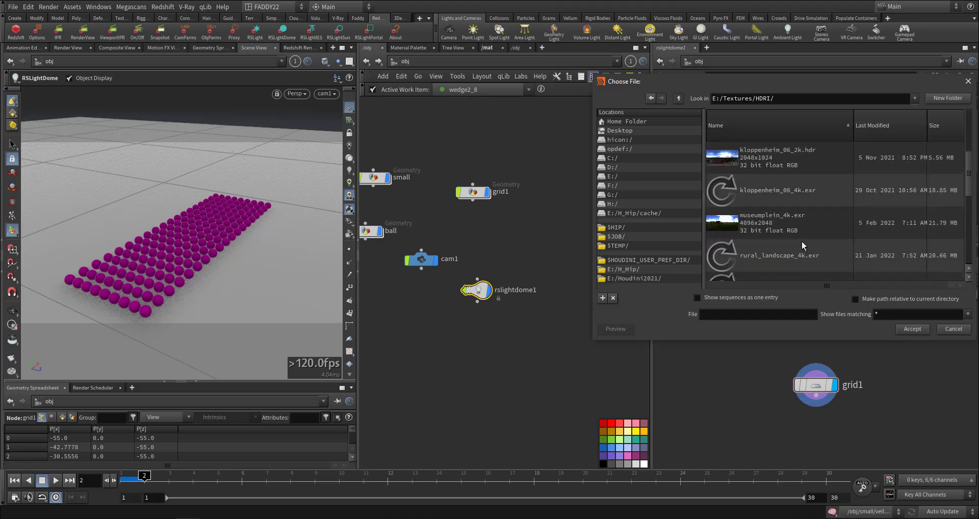
{"action": "scroll", "coordinate": [802, 241], "scroll_direction": "down", "scroll_amount": 3}
{"action": "left_click", "coordinate": [776, 191]}
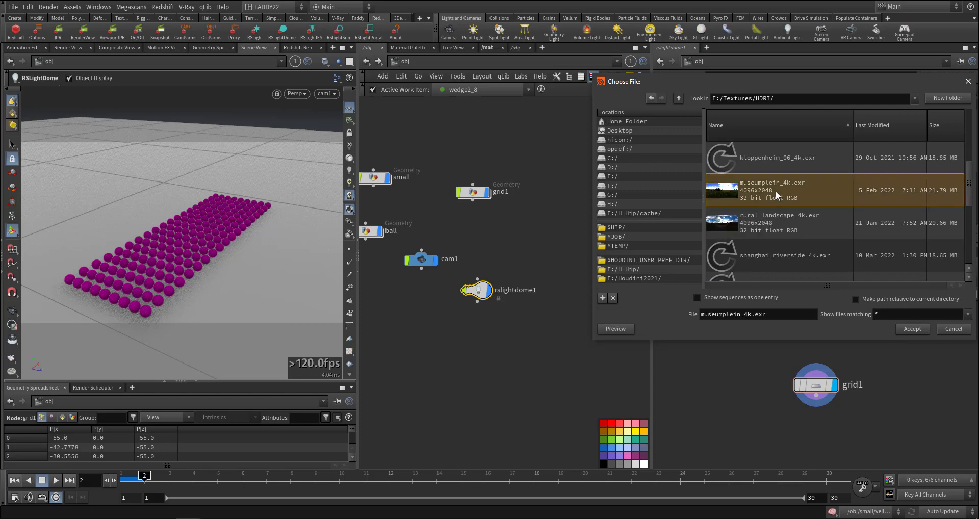
{"action": "left_click", "coordinate": [912, 329]}
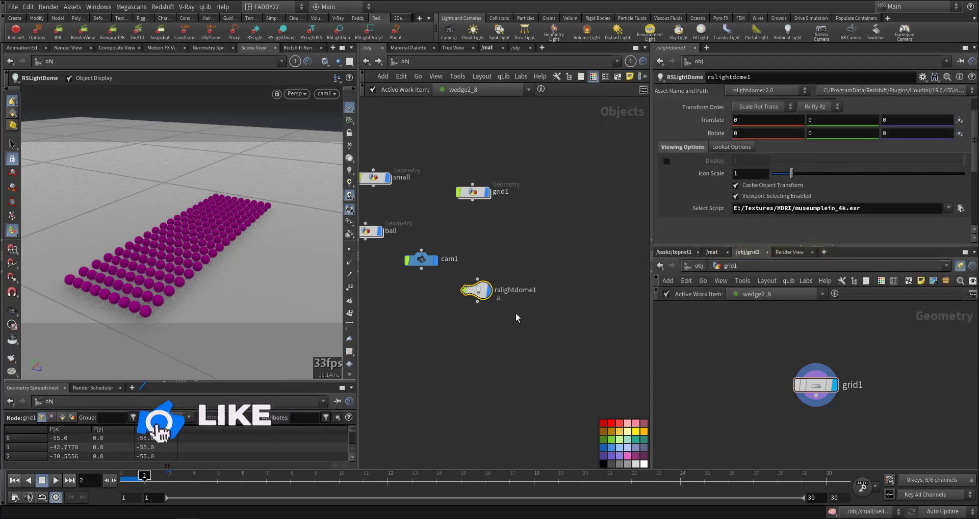
Create an RS Material Builder in the /mat network and name it big
{"action": "left_click", "coordinate": [712, 252]}
{"action": "key", "text": "Tab"}
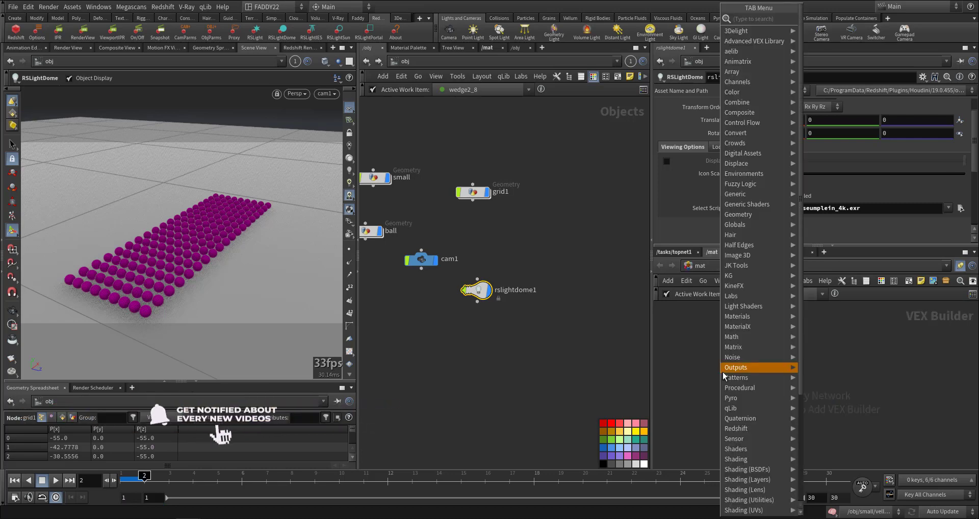
{"action": "scroll", "coordinate": [765, 399], "scroll_direction": "down", "scroll_amount": 4}
{"action": "mouse_move", "coordinate": [761, 444]}
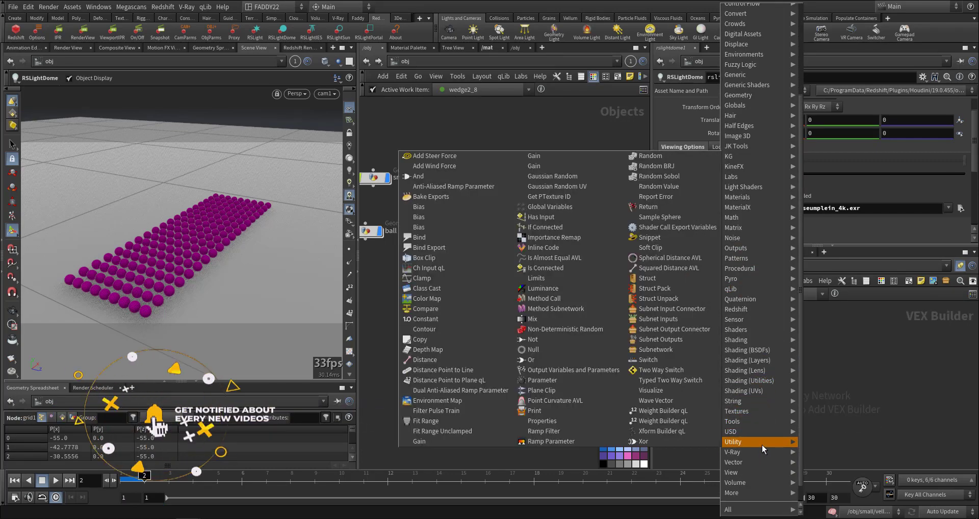
{"action": "mouse_move", "coordinate": [758, 311]}
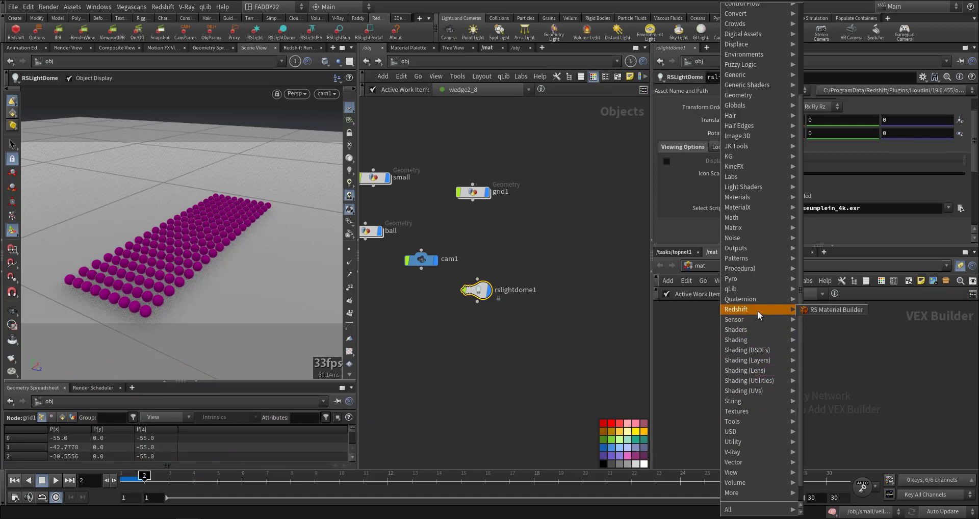
{"action": "left_click", "coordinate": [831, 309]}
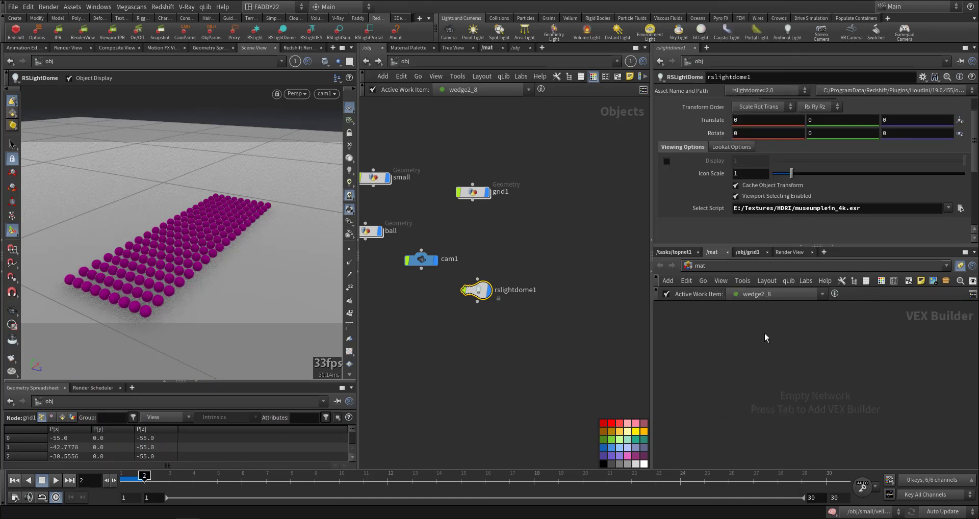
{"action": "left_click", "coordinate": [763, 335]}
{"action": "double_click", "coordinate": [755, 337]}
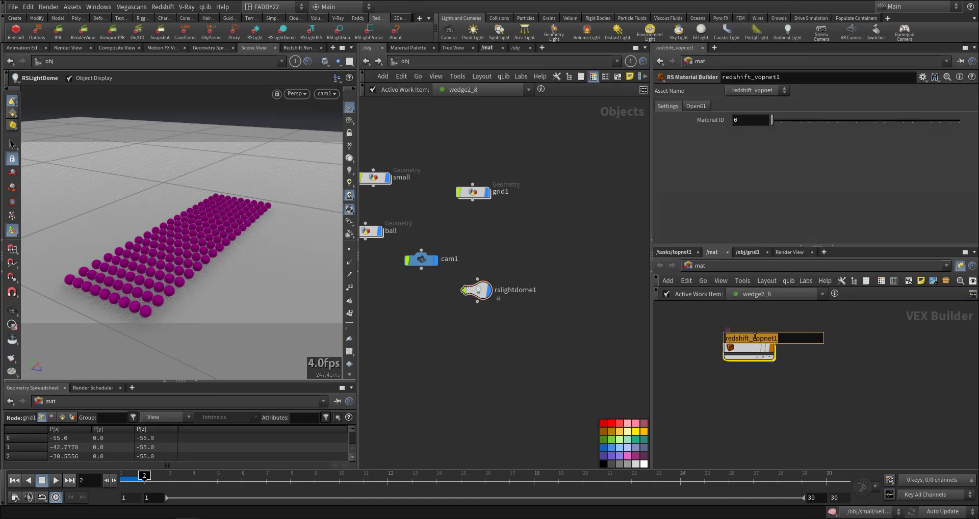
{"action": "key", "text": "Return"}
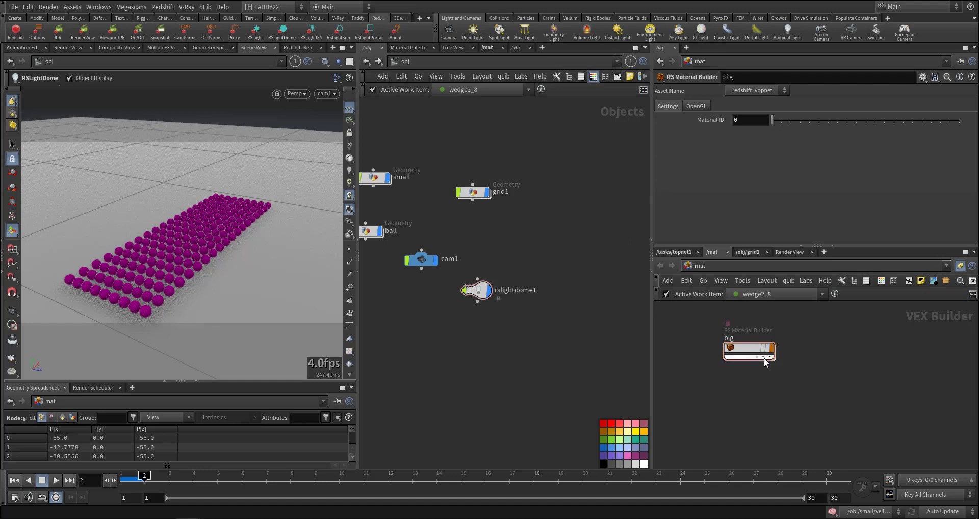
Add an RS Point Attribute node inside the big material, beside Material1
{"action": "double_click", "coordinate": [750, 352]}
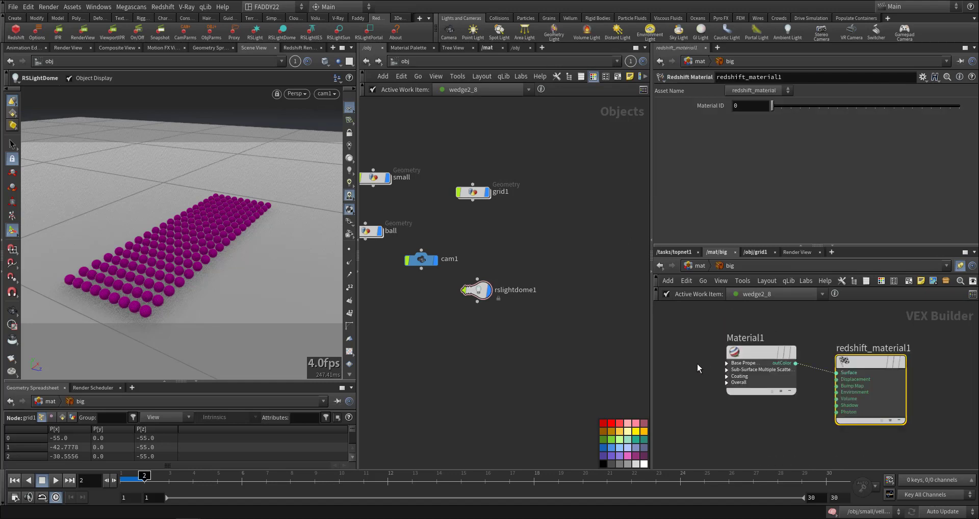
{"action": "key", "text": "Tab"}
{"action": "type", "text": "po"}
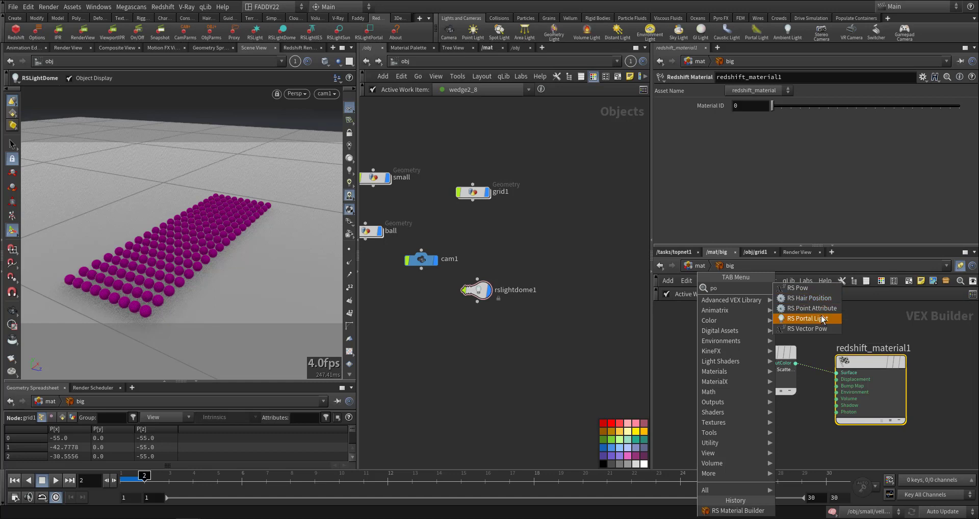
{"action": "left_click", "coordinate": [824, 309]}
{"action": "left_click", "coordinate": [677, 360]}
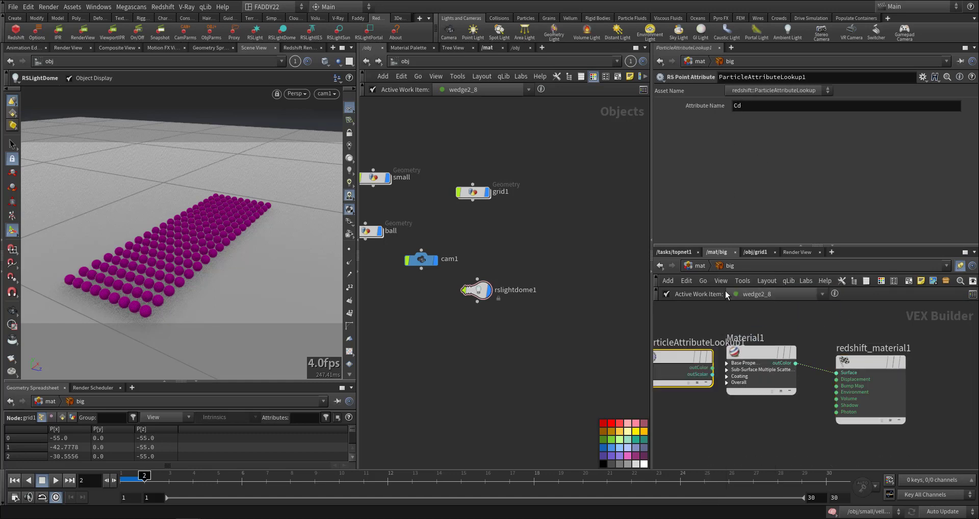
Space the point attribute node away from Material1 and connect its outColor to Material1's base properties
{"action": "scroll", "coordinate": [717, 368], "scroll_direction": "up", "scroll_amount": 2}
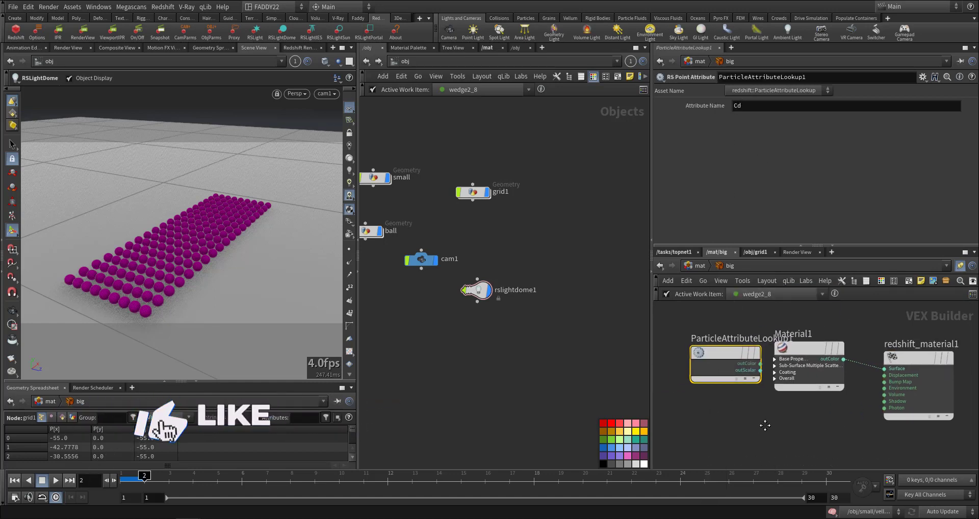
{"action": "left_click_drag", "start_coordinate": [737, 350], "coordinate": [703, 352]}
{"action": "left_click", "coordinate": [727, 352]}
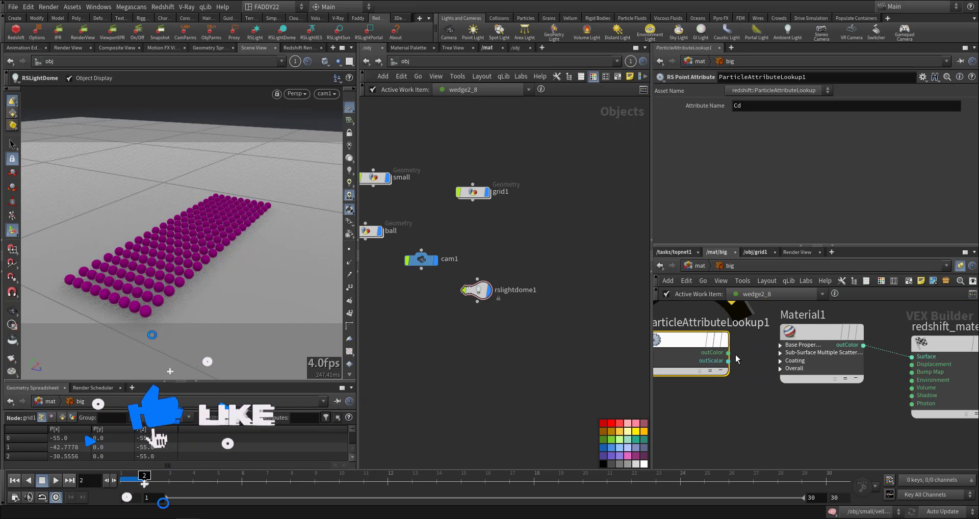
{"action": "left_click", "coordinate": [767, 348]}
{"action": "left_click", "coordinate": [795, 61]}
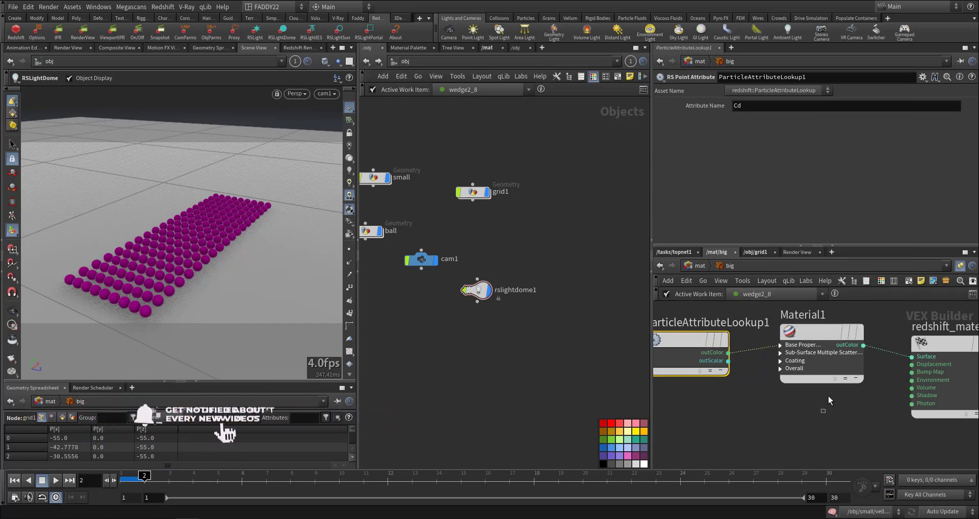
Set Material1's reflection roughness to 0.683 and its reflection weight to 0.082 in the big material
{"action": "left_click", "coordinate": [826, 372]}
{"action": "scroll", "coordinate": [697, 185], "scroll_direction": "down", "scroll_amount": 5}
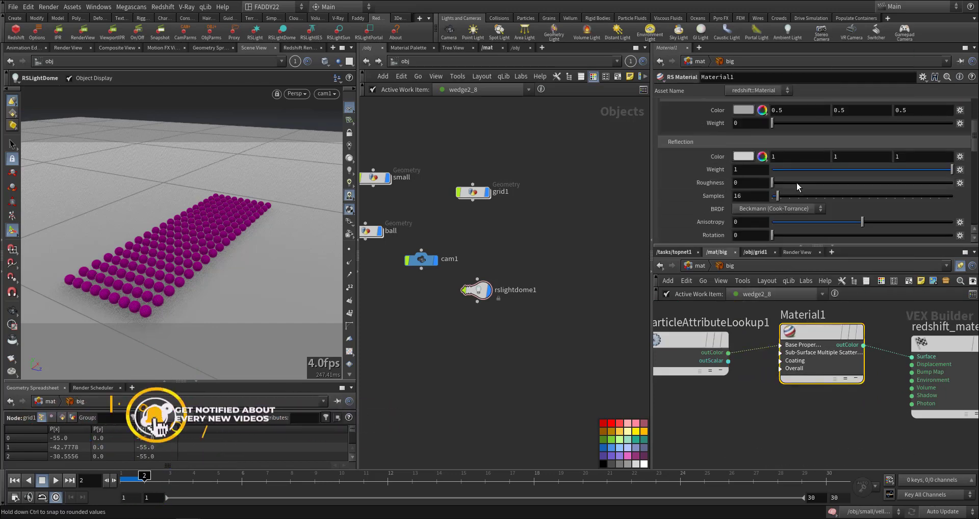
{"action": "left_click", "coordinate": [797, 182]}
{"action": "left_click_drag", "start_coordinate": [818, 170], "coordinate": [787, 169]}
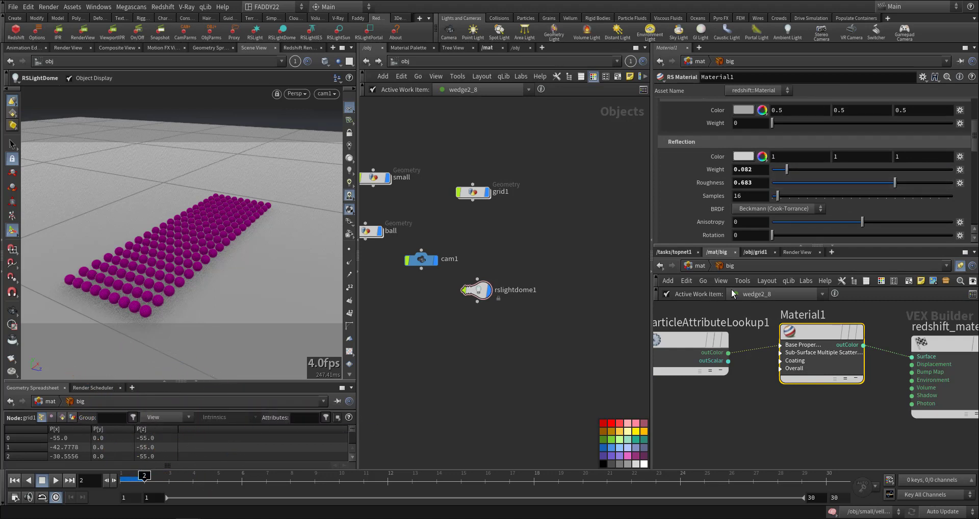
Duplicate the big material builder in /mat and rename the copy small
{"action": "left_click", "coordinate": [699, 266]}
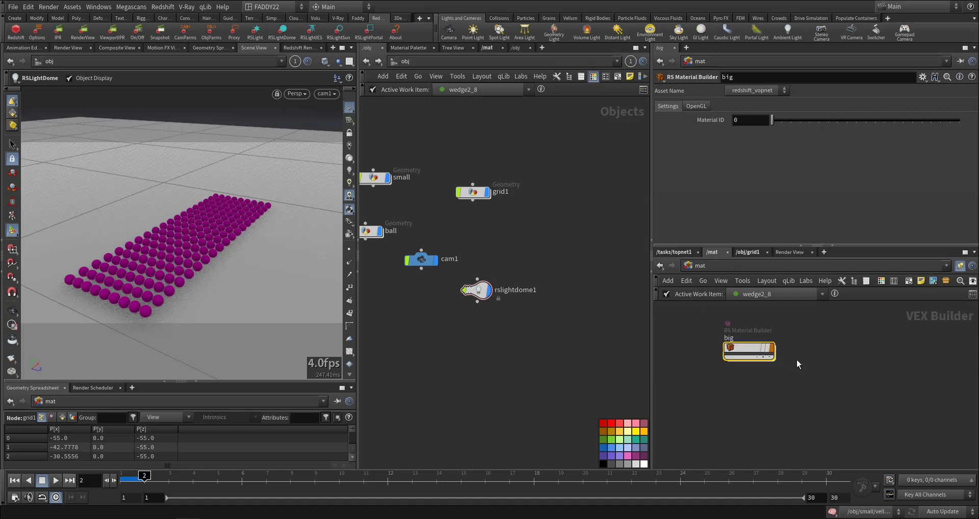
{"action": "key", "text": "ctrl+c"}
{"action": "key", "text": "ctrl+v"}
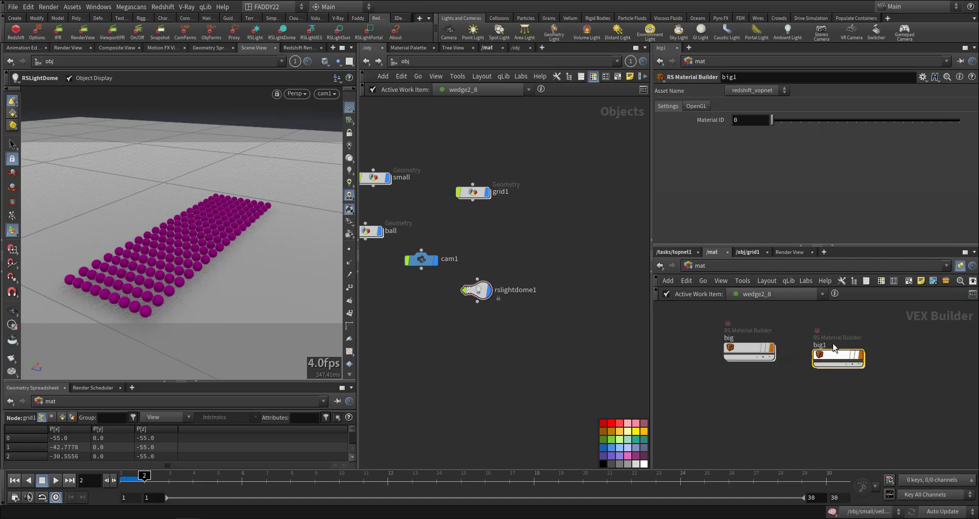
{"action": "double_click", "coordinate": [826, 343]}
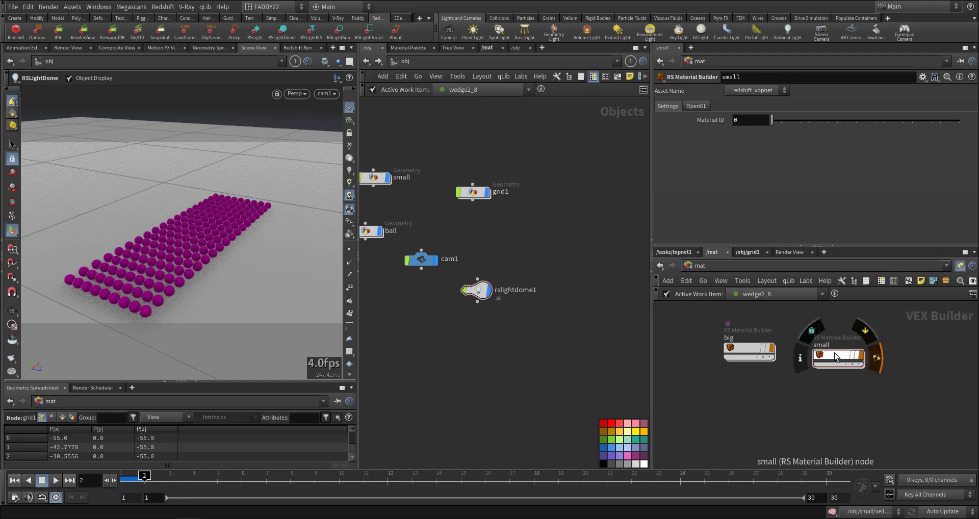
Assign /mat/small as the render material of the small geometry object in /obj
{"action": "middle_click_drag", "start_coordinate": [467, 355], "coordinate": [570, 415]}
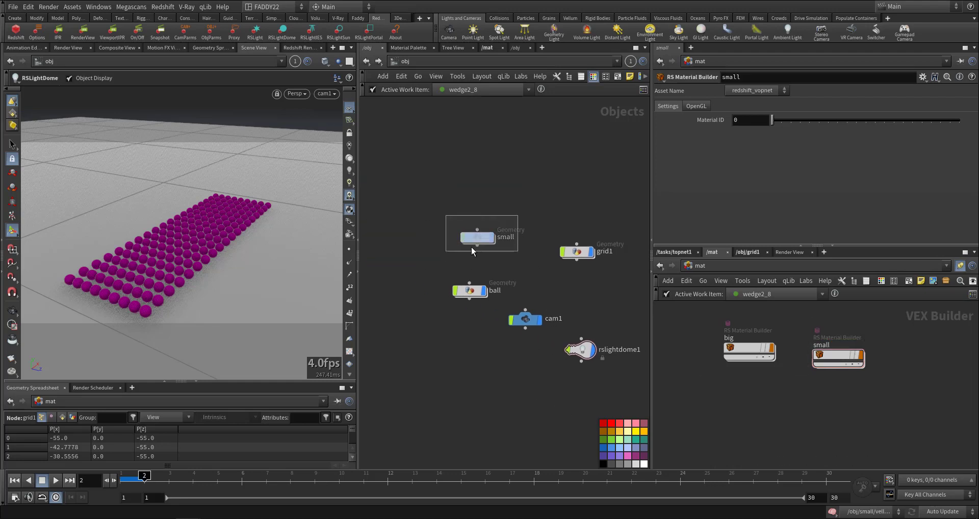
{"action": "left_click_drag", "start_coordinate": [472, 247], "coordinate": [472, 248]}
{"action": "left_click", "coordinate": [701, 107]}
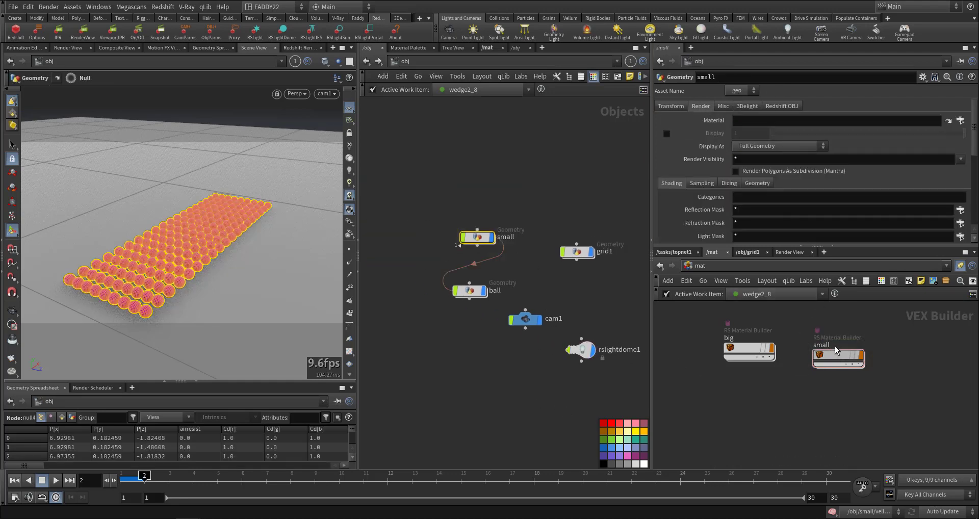
{"action": "left_click_drag", "start_coordinate": [836, 350], "coordinate": [749, 122]}
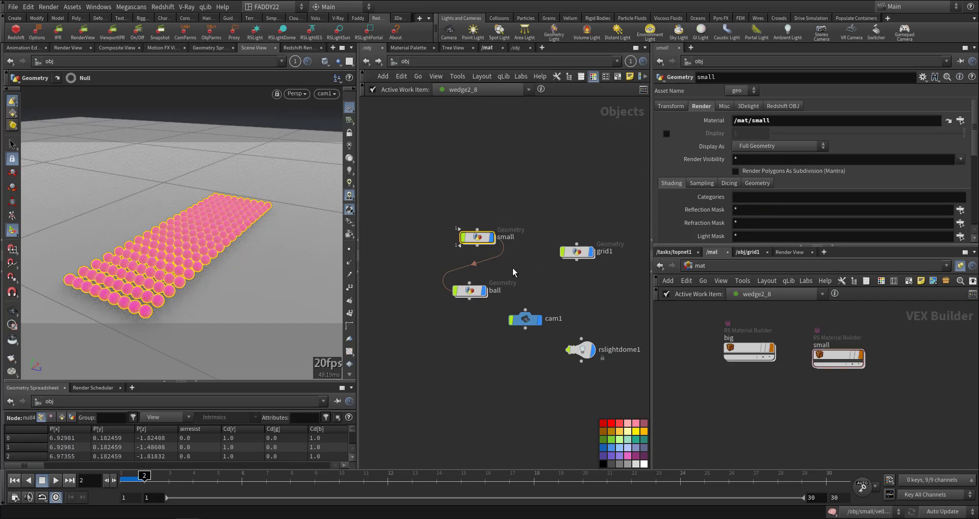
Assign /mat/big as the render material of the ball geometry object
{"action": "left_click", "coordinate": [465, 292]}
{"action": "left_click", "coordinate": [699, 106]}
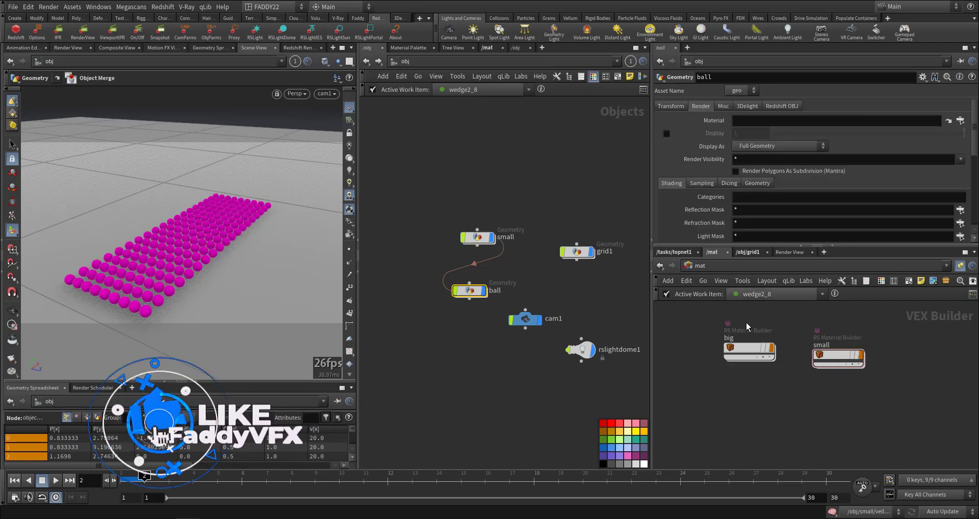
{"action": "left_click_drag", "start_coordinate": [747, 326], "coordinate": [747, 126]}
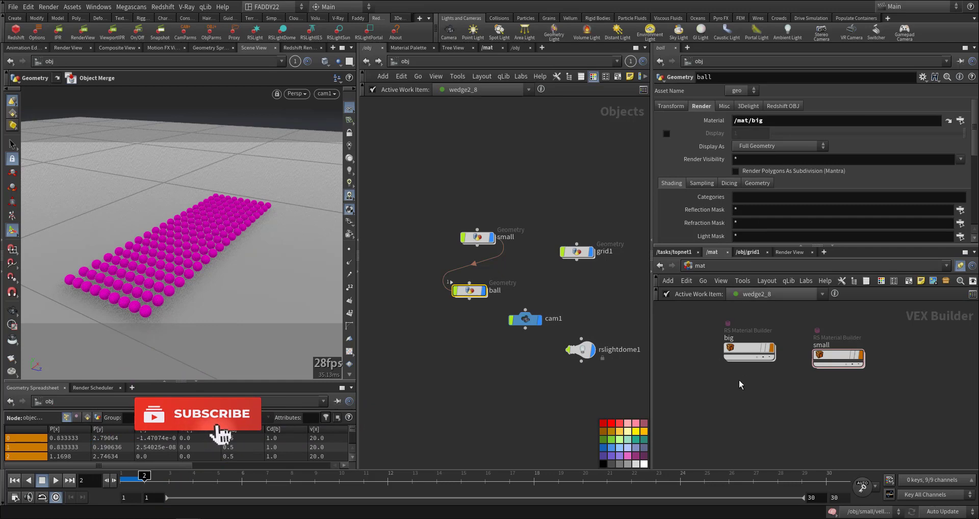
Duplicate the big material below the original in /mat and rename the copy bg
{"action": "left_click_drag", "start_coordinate": [748, 354], "coordinate": [745, 398], "text": "alt"}
{"action": "double_click", "coordinate": [744, 392]}
{"action": "type", "text": "bg"}
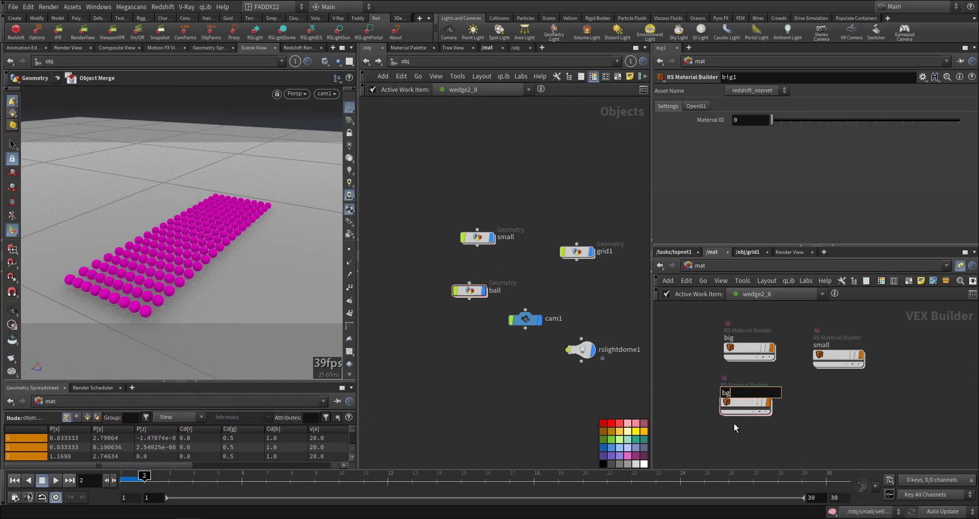
{"action": "key", "text": "Return"}
Delete the point attribute node inside the bg material and select its Material1 node
{"action": "double_click", "coordinate": [741, 406]}
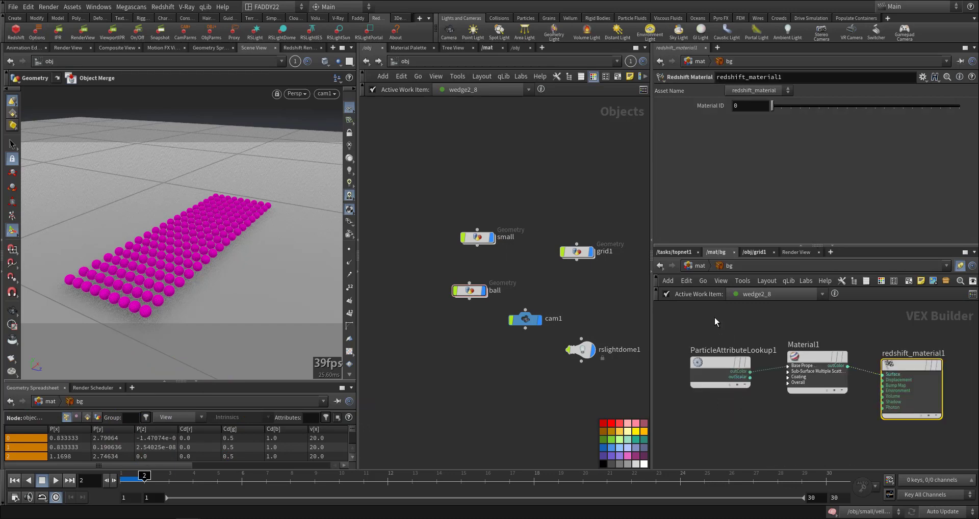
{"action": "left_click", "coordinate": [720, 393]}
{"action": "key", "text": "Delete"}
{"action": "left_click", "coordinate": [808, 365]}
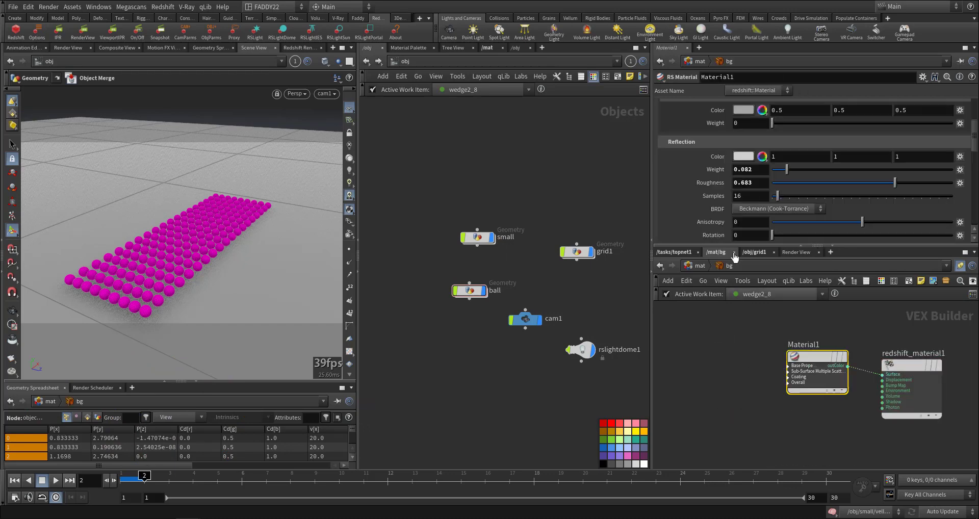
Set the bg material's color above the Reflection section to 0.1 grey, with reflection weight 0.017 and roughness 0.799
{"action": "left_click", "coordinate": [737, 108]}
{"action": "left_click", "coordinate": [796, 150]}
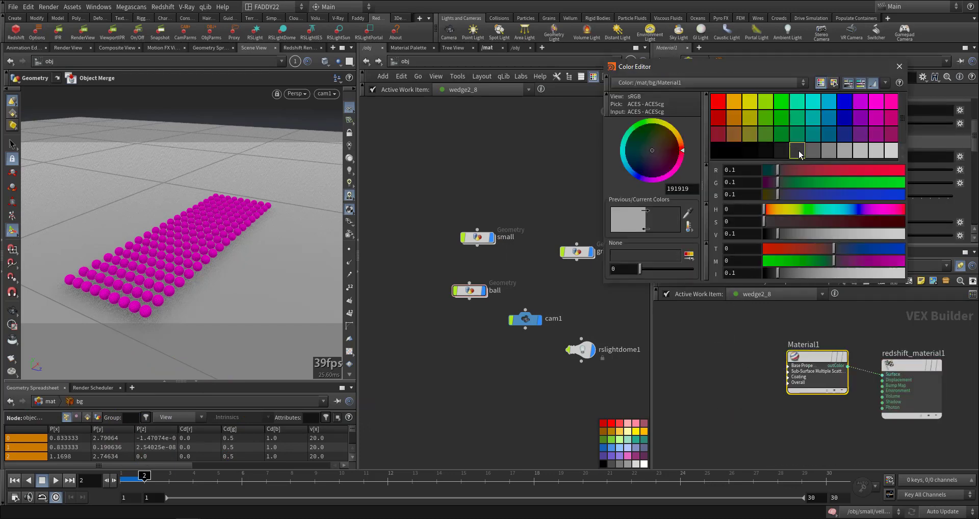
{"action": "left_click", "coordinate": [899, 65]}
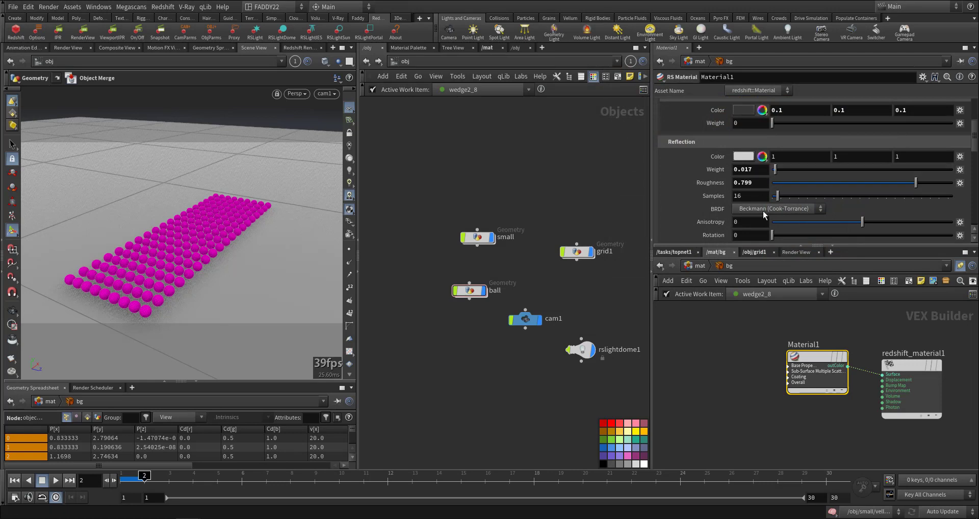
Assign /mat/bg as the render material of the grid1 geometry object
{"action": "left_click", "coordinate": [708, 267]}
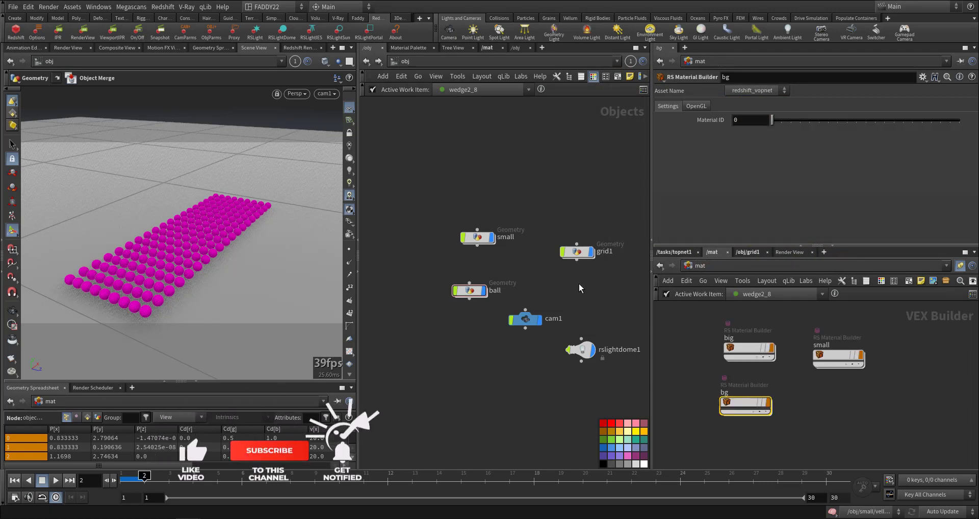
{"action": "left_click", "coordinate": [577, 251]}
{"action": "left_click", "coordinate": [701, 106]}
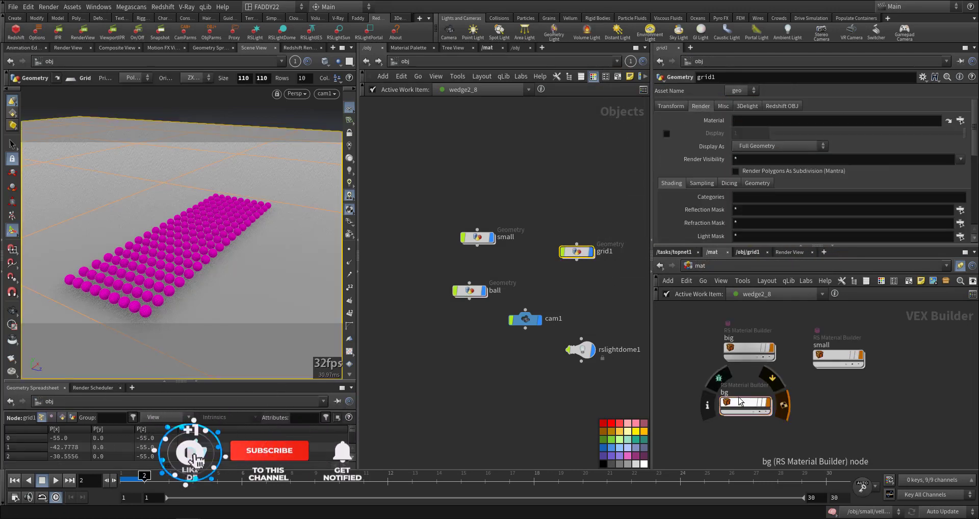
{"action": "left_click_drag", "start_coordinate": [751, 121], "coordinate": [752, 121]}
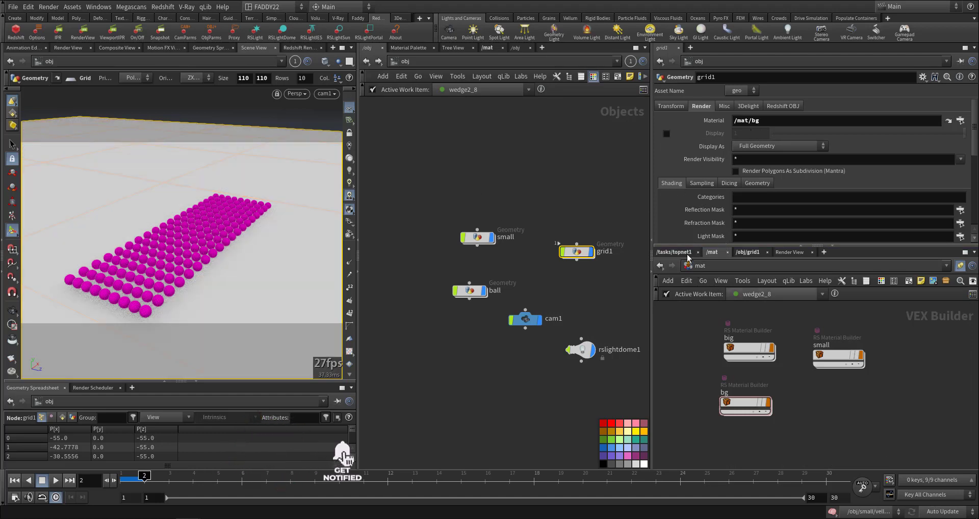
Create a Redshift render node with its IPR node in the /out network
{"action": "left_click", "coordinate": [693, 272]}
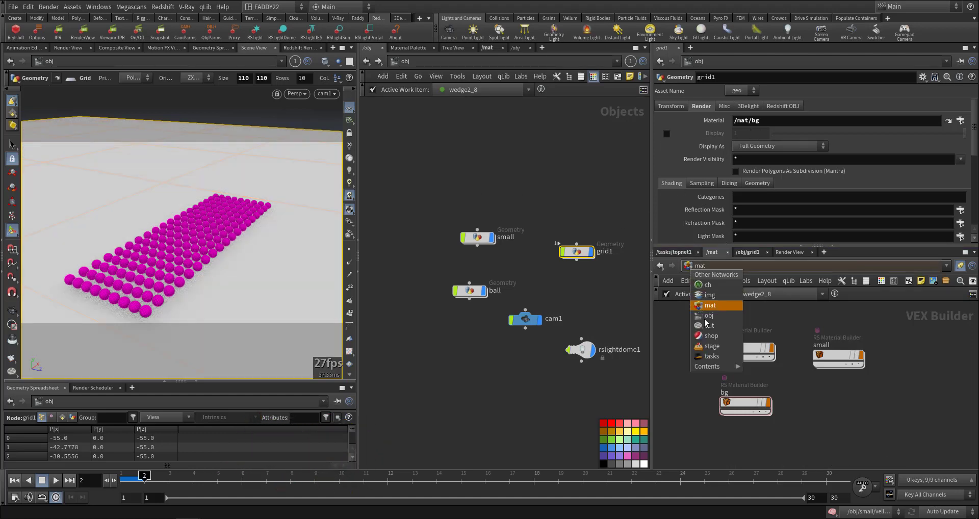
{"action": "left_click", "coordinate": [713, 329]}
{"action": "key", "text": "Tab"}
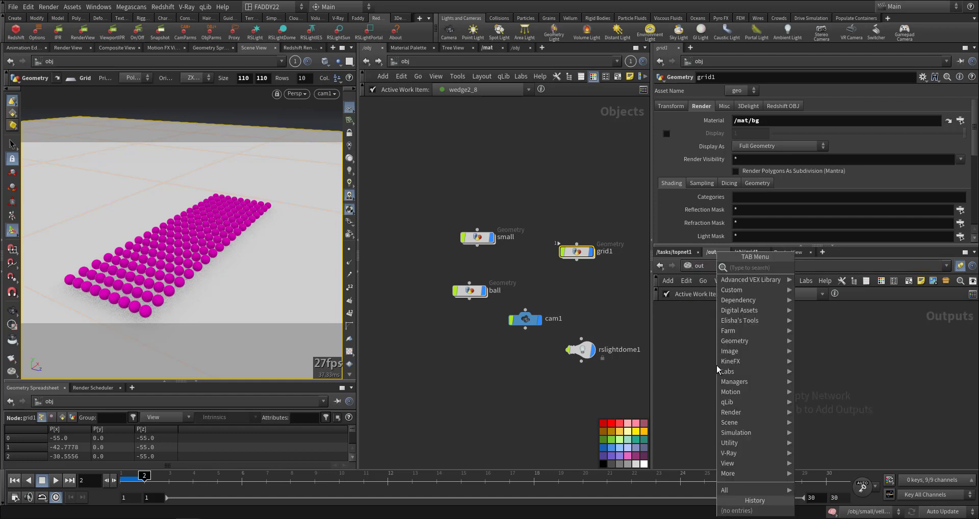
{"action": "mouse_move", "coordinate": [767, 413]}
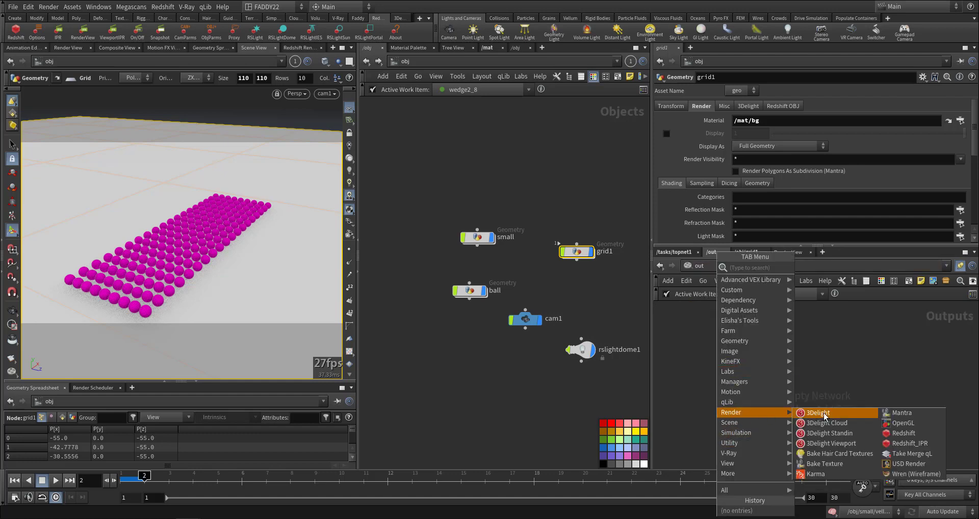
{"action": "left_click", "coordinate": [893, 432]}
{"action": "left_click", "coordinate": [781, 390]}
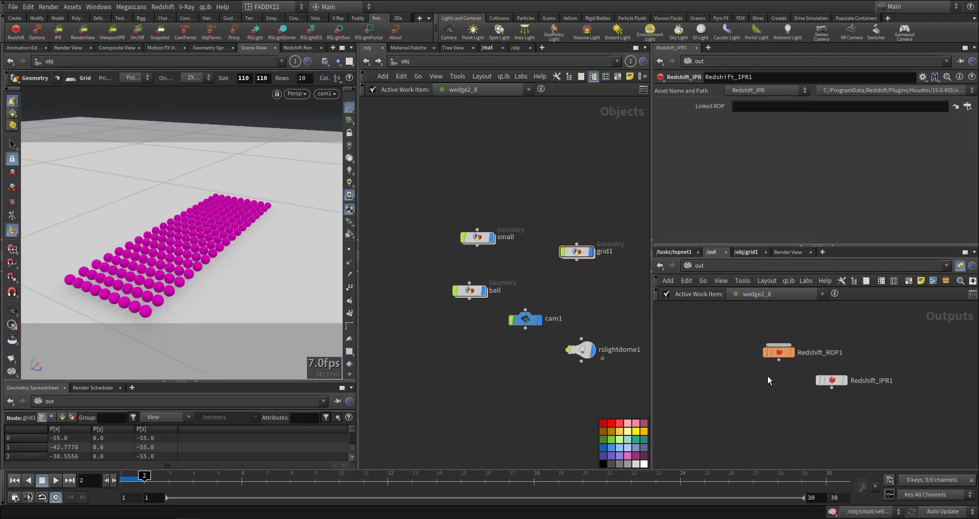
Choose /obj/cam1 as the render camera of the Redshift ROP
{"action": "scroll", "coordinate": [712, 212], "scroll_direction": "down", "scroll_amount": 3}
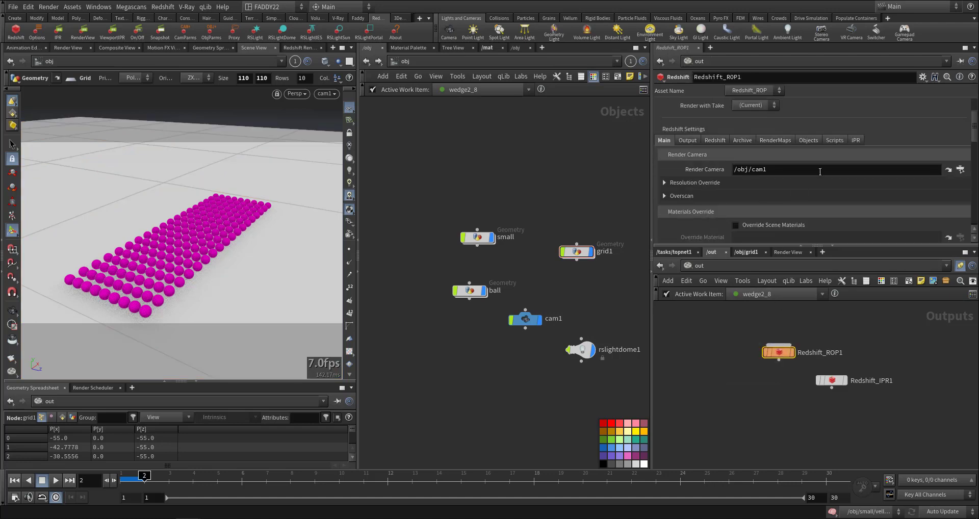
{"action": "left_click", "coordinate": [960, 170]}
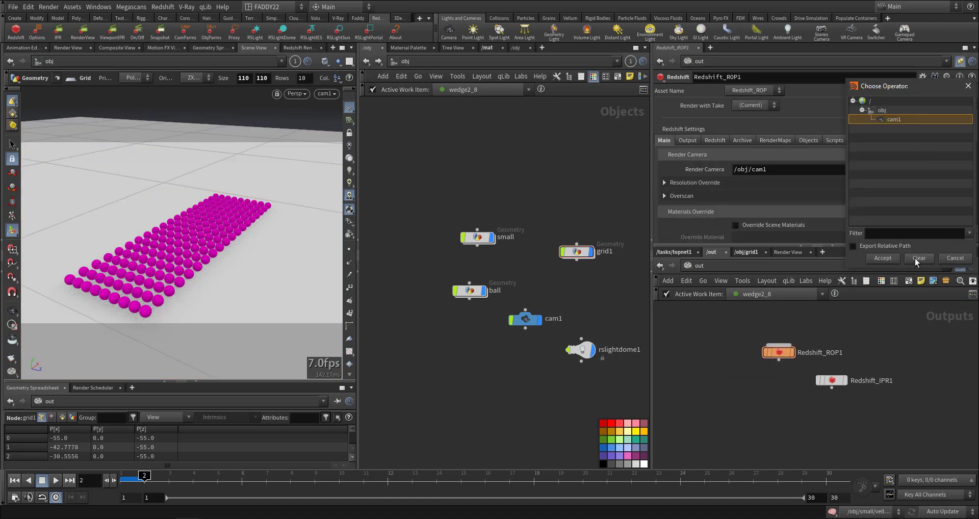
{"action": "left_click", "coordinate": [885, 257]}
Examine the Redshift ROP's main, render quality and output settings, including the MPlay preview options
{"action": "scroll", "coordinate": [707, 214], "scroll_direction": "down", "scroll_amount": 3}
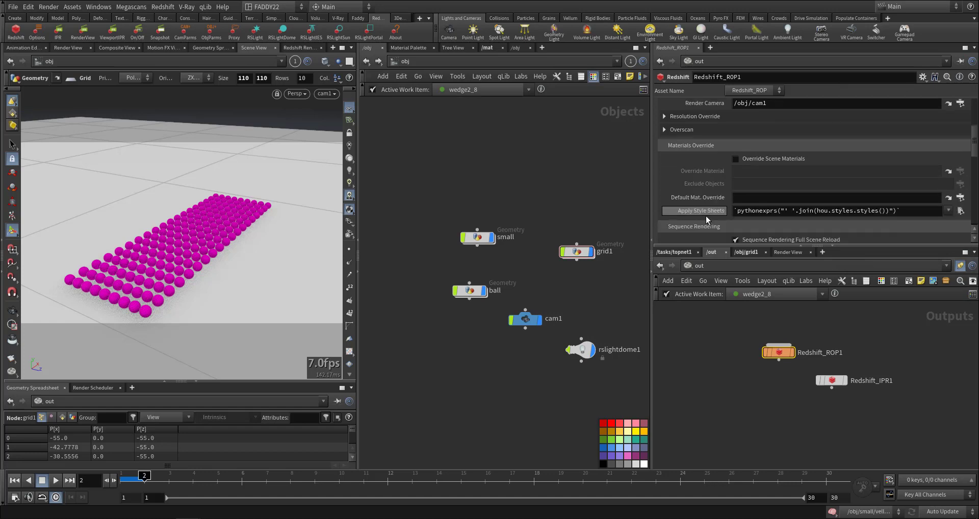
{"action": "scroll", "coordinate": [706, 216], "scroll_direction": "up", "scroll_amount": 6}
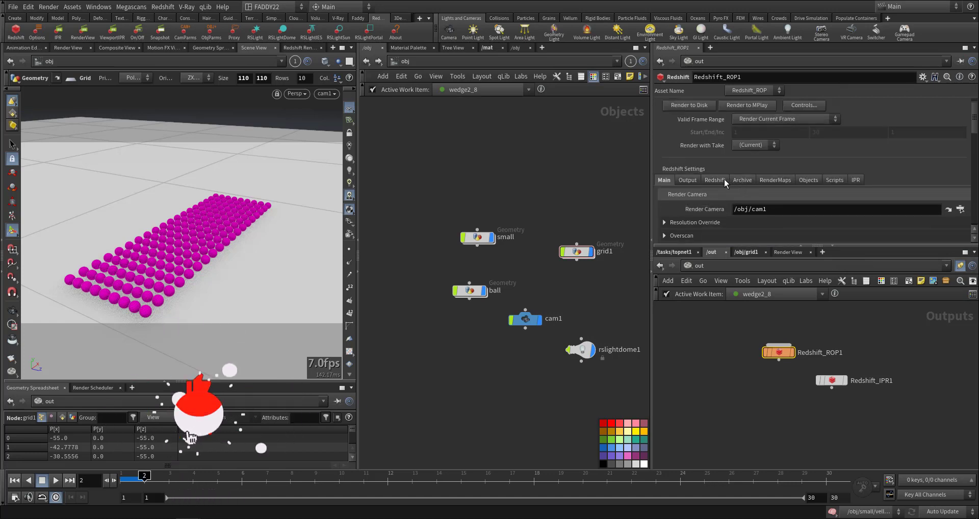
{"action": "left_click", "coordinate": [723, 179]}
{"action": "scroll", "coordinate": [706, 209], "scroll_direction": "down", "scroll_amount": 5}
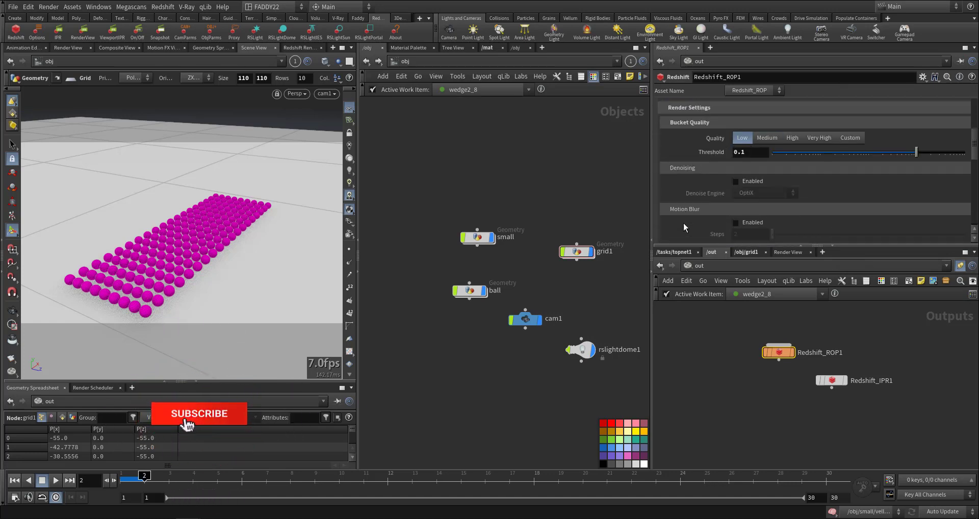
{"action": "scroll", "coordinate": [684, 222], "scroll_direction": "down", "scroll_amount": 2}
{"action": "scroll", "coordinate": [684, 222], "scroll_direction": "up", "scroll_amount": 3}
{"action": "scroll", "coordinate": [681, 174], "scroll_direction": "up", "scroll_amount": 4}
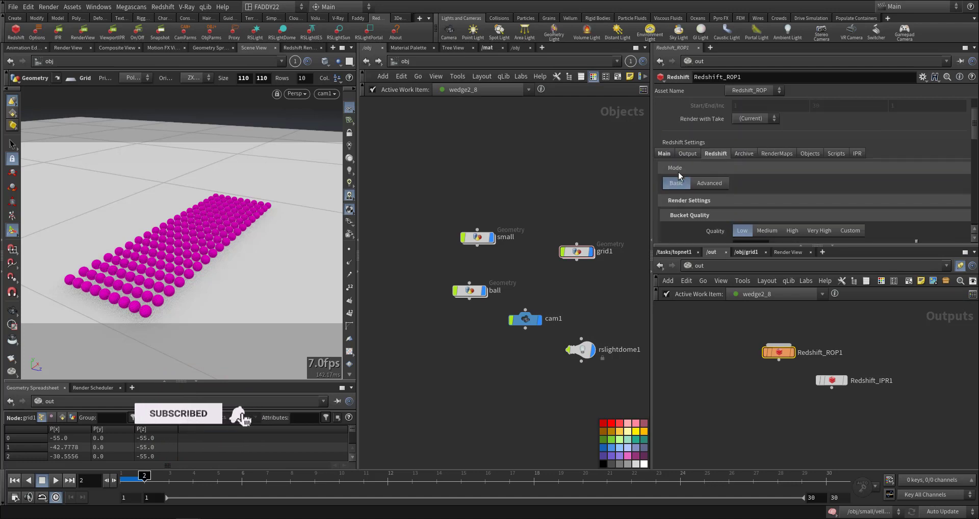
{"action": "left_click", "coordinate": [664, 155]}
{"action": "scroll", "coordinate": [684, 207], "scroll_direction": "down", "scroll_amount": 6}
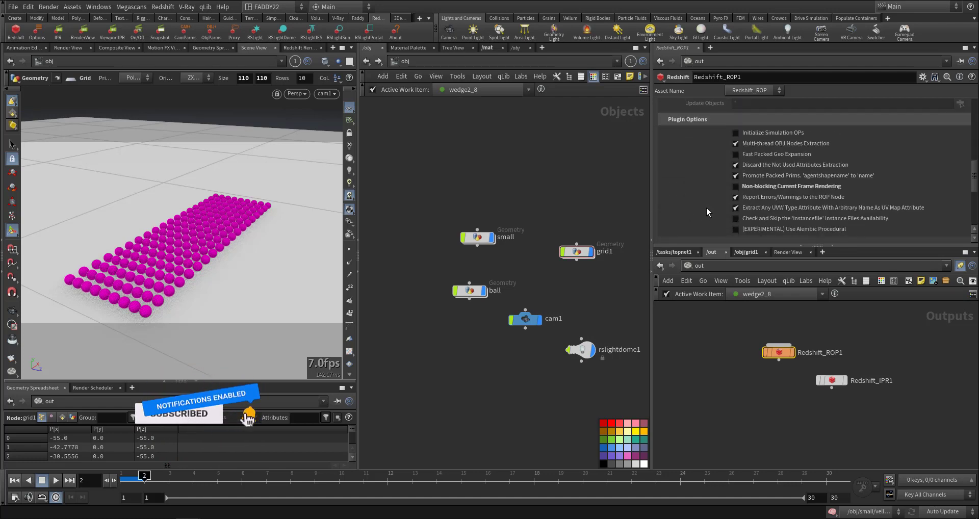
{"action": "scroll", "coordinate": [706, 215], "scroll_direction": "up", "scroll_amount": 5}
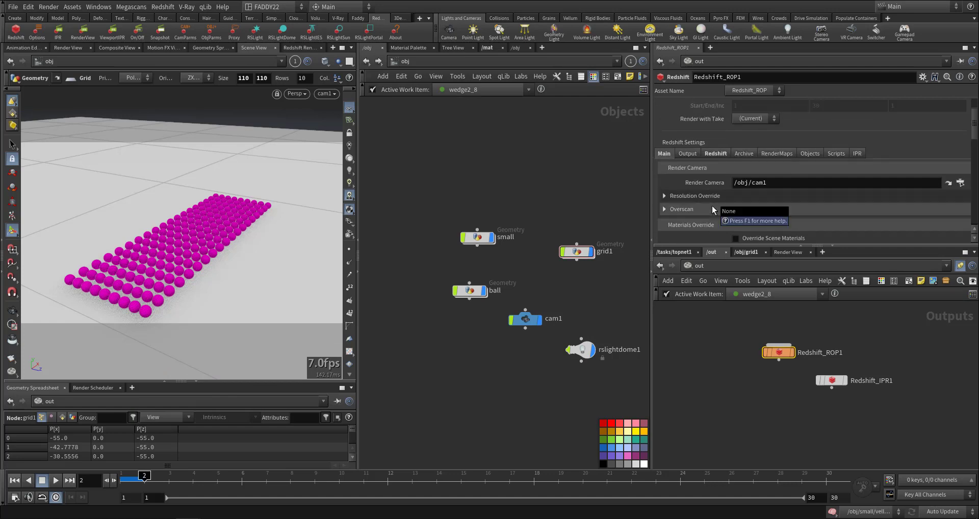
{"action": "left_click", "coordinate": [688, 154]}
{"action": "scroll", "coordinate": [684, 204], "scroll_direction": "down", "scroll_amount": 3}
{"action": "scroll", "coordinate": [683, 206], "scroll_direction": "down", "scroll_amount": 2}
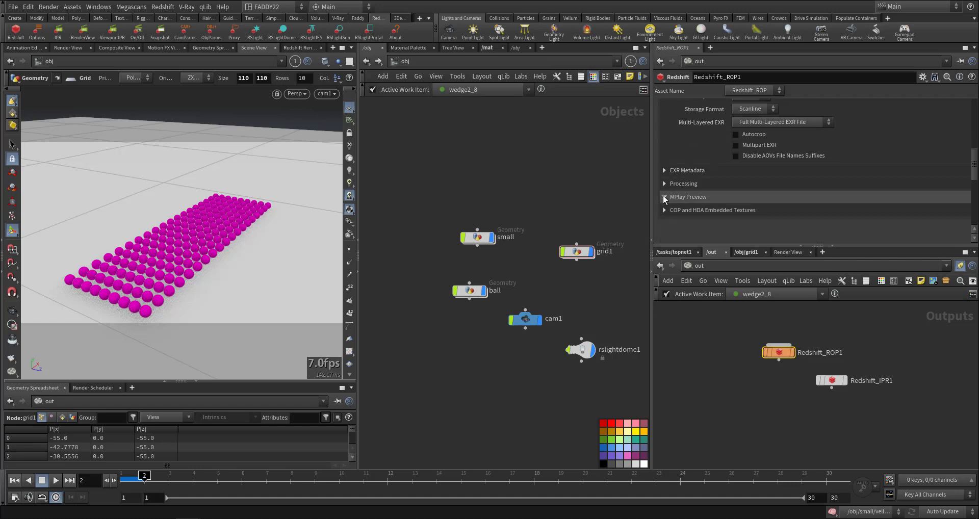
{"action": "left_click", "coordinate": [663, 195]}
{"action": "scroll", "coordinate": [705, 222], "scroll_direction": "down", "scroll_amount": 1}
{"action": "scroll", "coordinate": [714, 221], "scroll_direction": "down", "scroll_amount": 1}
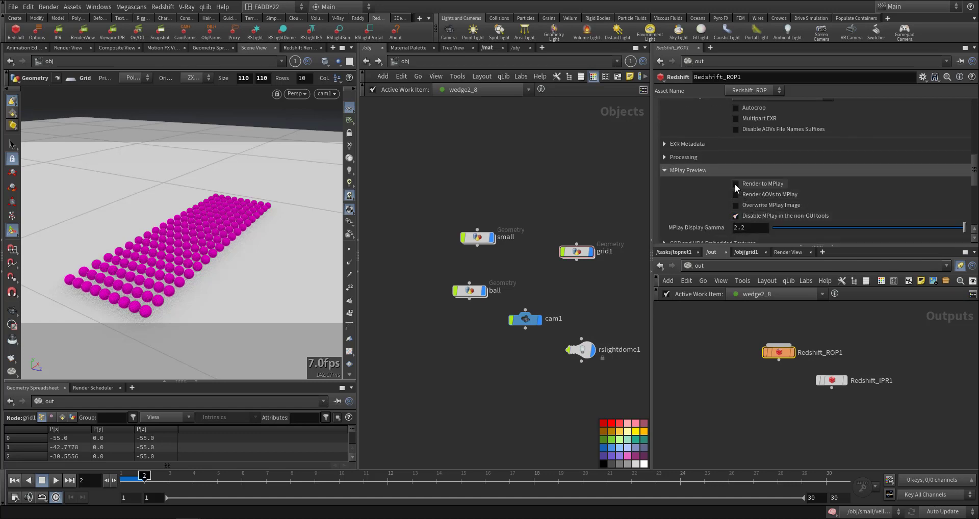
{"action": "scroll", "coordinate": [702, 222], "scroll_direction": "up", "scroll_amount": 8}
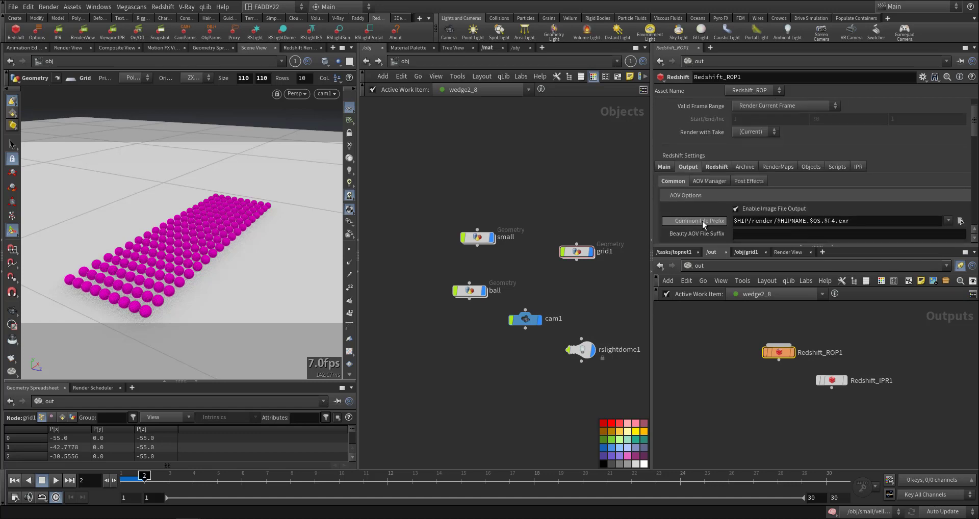
{"action": "left_click", "coordinate": [821, 220]}
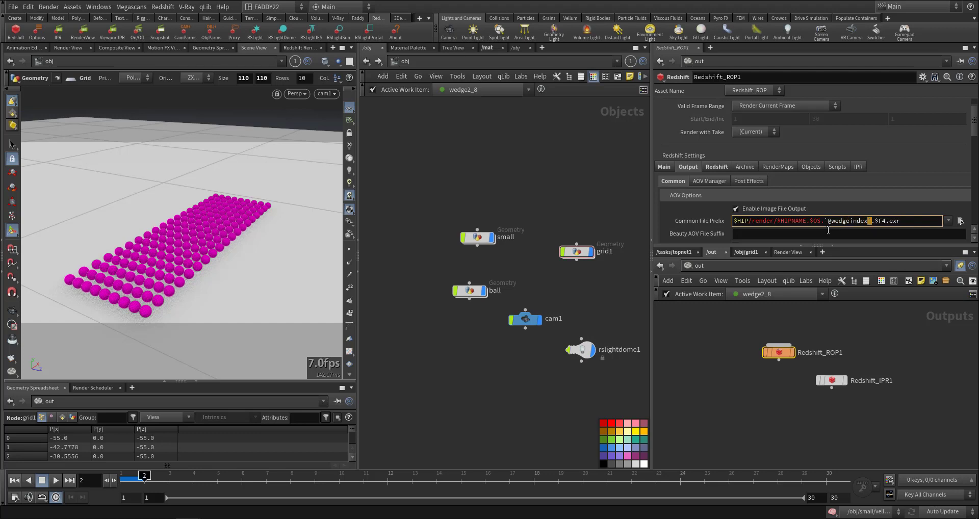
{"action": "key", "text": "shift+Left"}
{"action": "key", "text": "shift+Left"}
{"action": "key", "text": "shift+Left"}
{"action": "key", "text": "shift+Left"}
{"action": "key", "text": "shift+Left"}
{"action": "key", "text": "Left"}
{"action": "key", "text": "Left"}
{"action": "key", "text": "Left"}
{"action": "key", "text": "Left"}
{"action": "key", "text": "Left"}
{"action": "key", "text": "Left"}
{"action": "key", "text": "Left"}
{"action": "key", "text": "Left"}
{"action": "key", "text": "Left"}
{"action": "key", "text": "Left"}
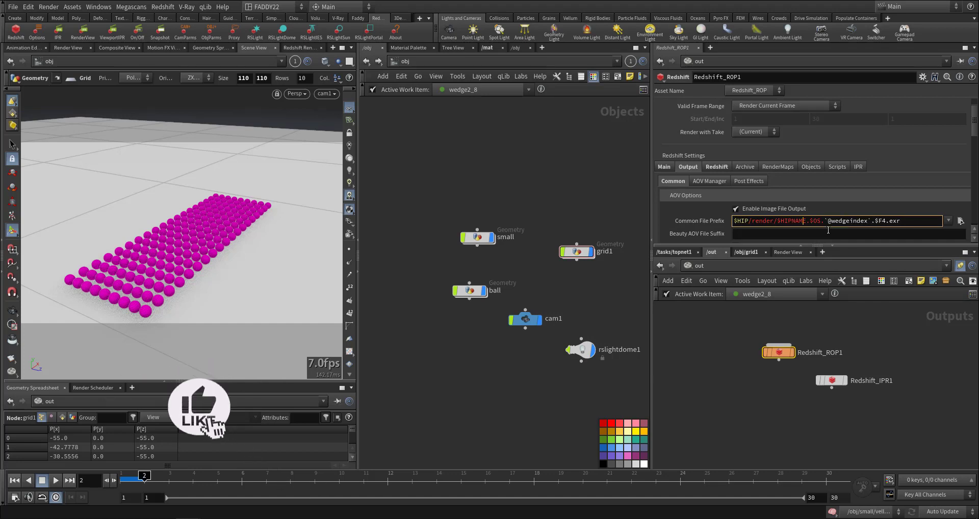
{"action": "key", "text": "Left"}
{"action": "key", "text": "Left"}
{"action": "key", "text": "Left"}
{"action": "key", "text": "Left"}
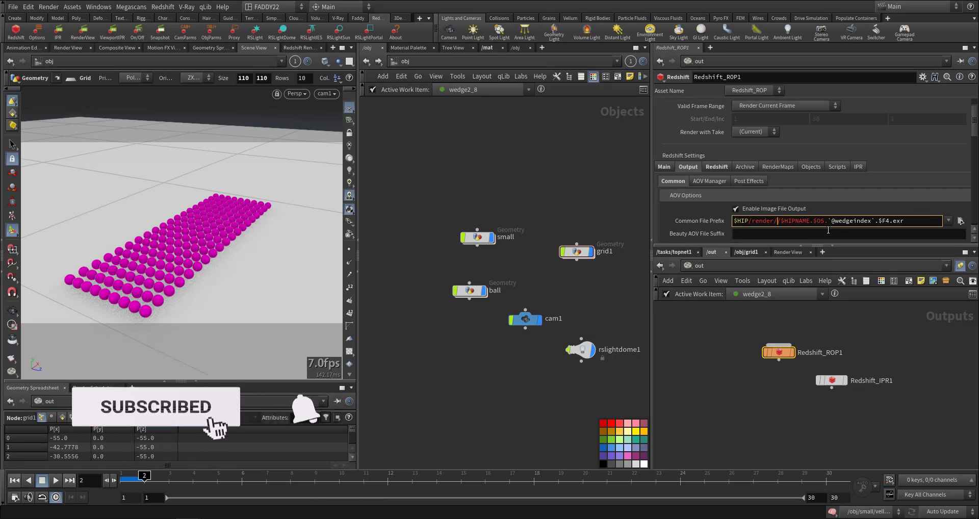
{"action": "type", "text": "/"}
{"action": "type", "text": "`@wedgeindex`"}
{"action": "key", "text": "Return"}
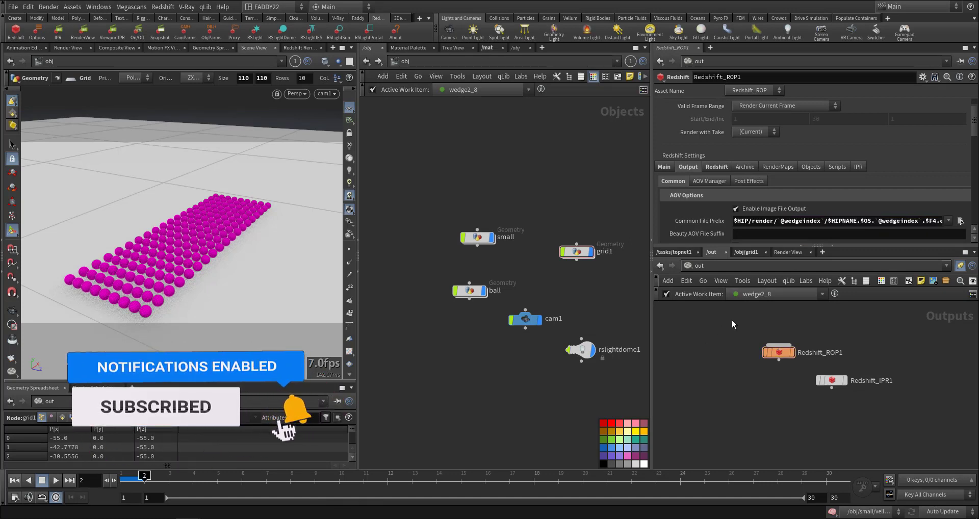
Set the ROP's output file format to JPG and change the file prefix extension to jpg
{"action": "scroll", "coordinate": [750, 225], "scroll_direction": "down", "scroll_amount": 3}
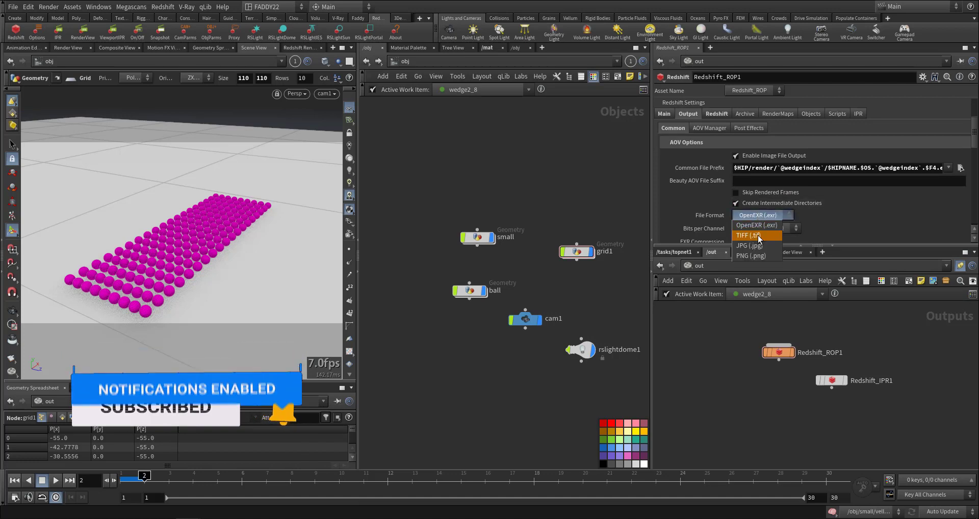
{"action": "left_click", "coordinate": [791, 168]}
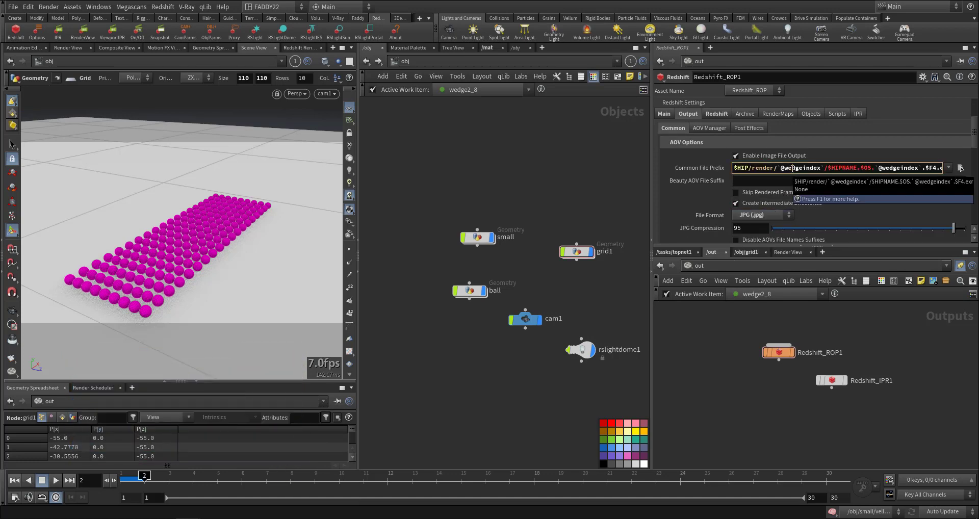
{"action": "key", "text": "End"}
{"action": "key", "text": "BackSpace"}
{"action": "key", "text": "BackSpace"}
{"action": "key", "text": "BackSpace"}
{"action": "type", "text": "jpg"}
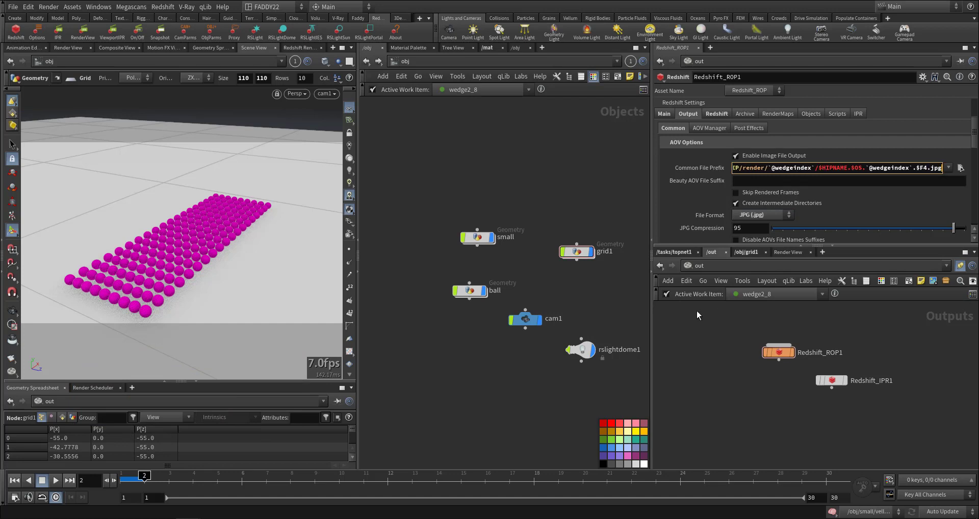
{"action": "key", "text": "Return"}
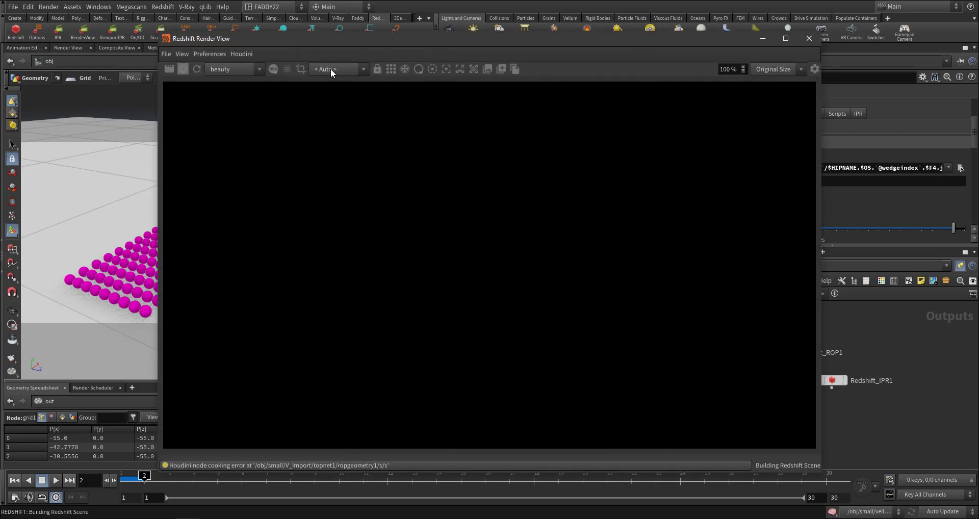
Preview the scene through /obj/cam1 in the Redshift Render View and refresh the render at frame 15
{"action": "left_click", "coordinate": [334, 68]}
{"action": "left_click", "coordinate": [325, 90]}
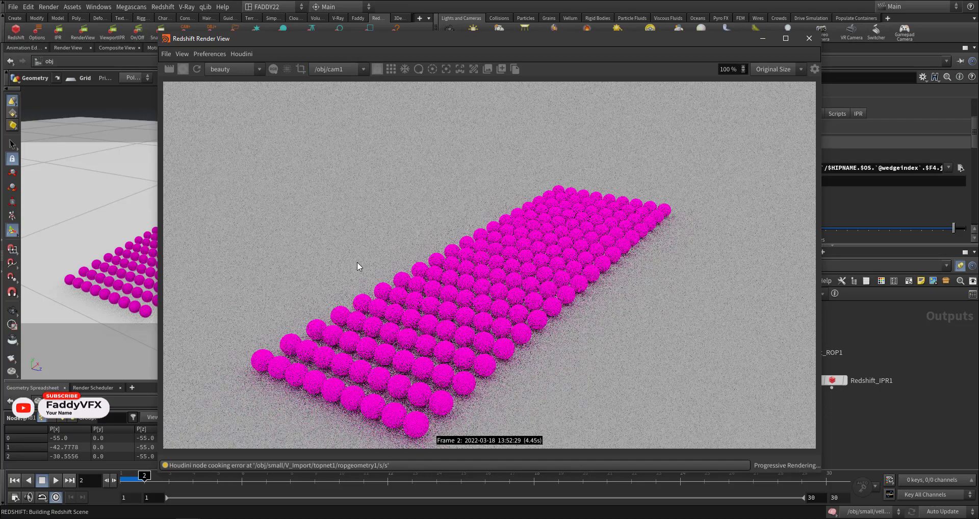
{"action": "left_click", "coordinate": [339, 479]}
{"action": "left_click", "coordinate": [461, 480]}
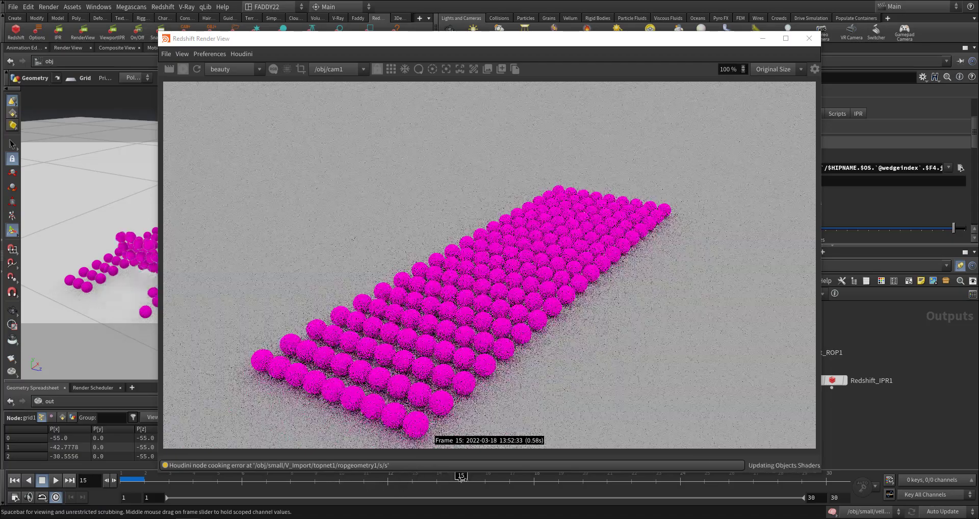
{"action": "left_click", "coordinate": [194, 68]}
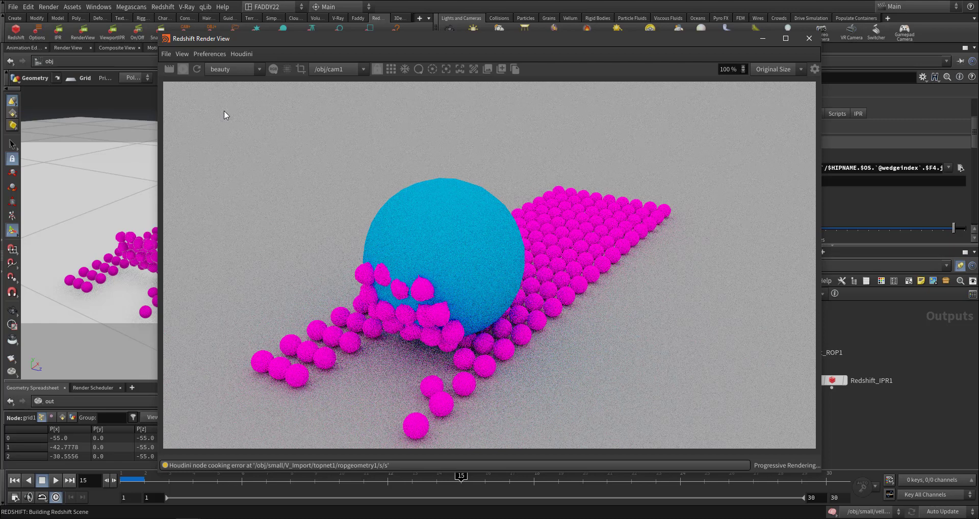
Move and shrink the Redshift Render View to uncover the object network, and set rslightdome1's Y rotation to 140
{"action": "left_click_drag", "start_coordinate": [439, 42], "coordinate": [280, 33]}
{"action": "left_click", "coordinate": [727, 365]}
{"action": "key", "text": "h"}
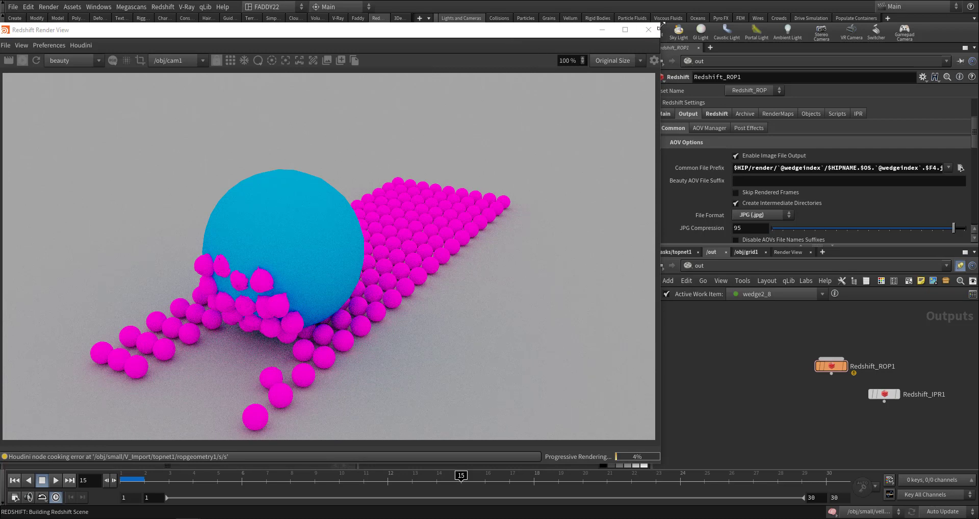
{"action": "left_click_drag", "start_coordinate": [661, 24], "coordinate": [475, 111]}
{"action": "left_click", "coordinate": [582, 349]}
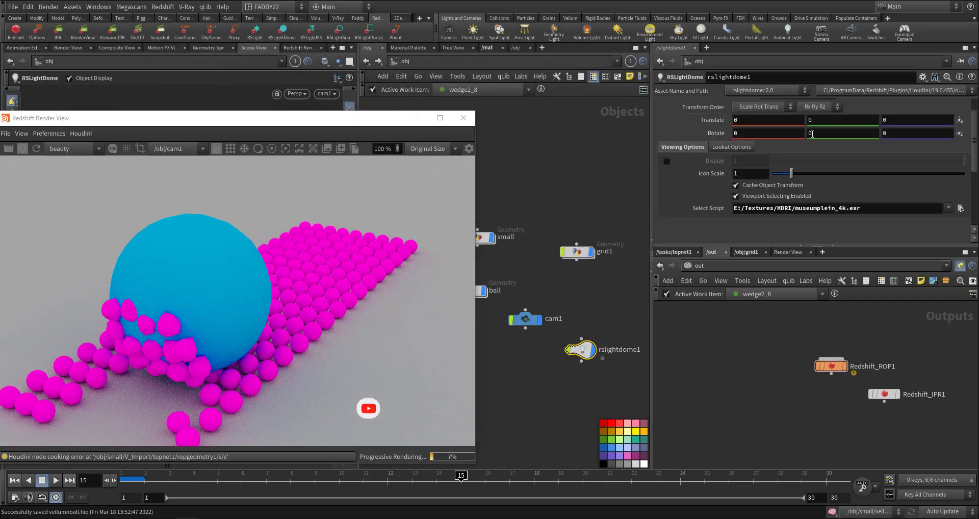
{"action": "middle_click_drag", "start_coordinate": [813, 120], "coordinate": [872, 100]}
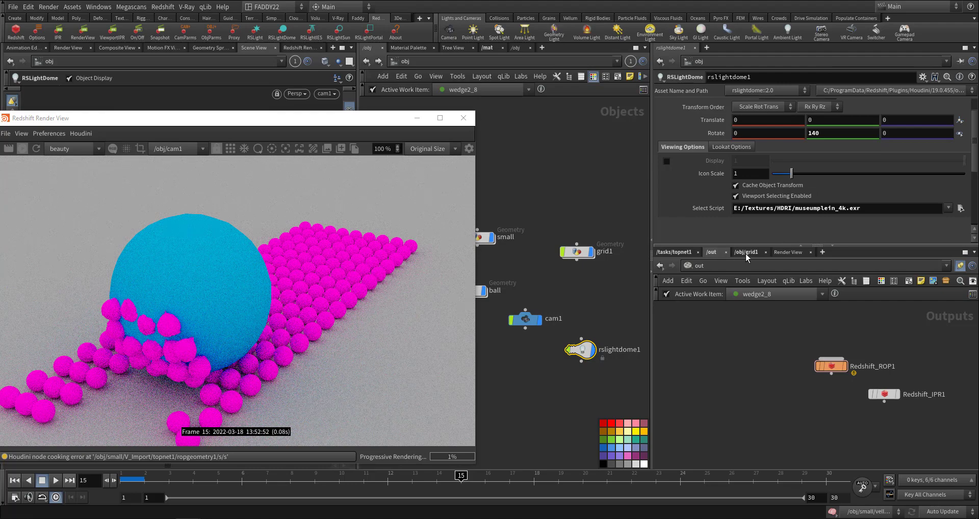
In the small material's Material1, set reflection weight to 0.02, reflection roughness to 0.646 and sheen roughness to 0.686
{"action": "left_click", "coordinate": [705, 264]}
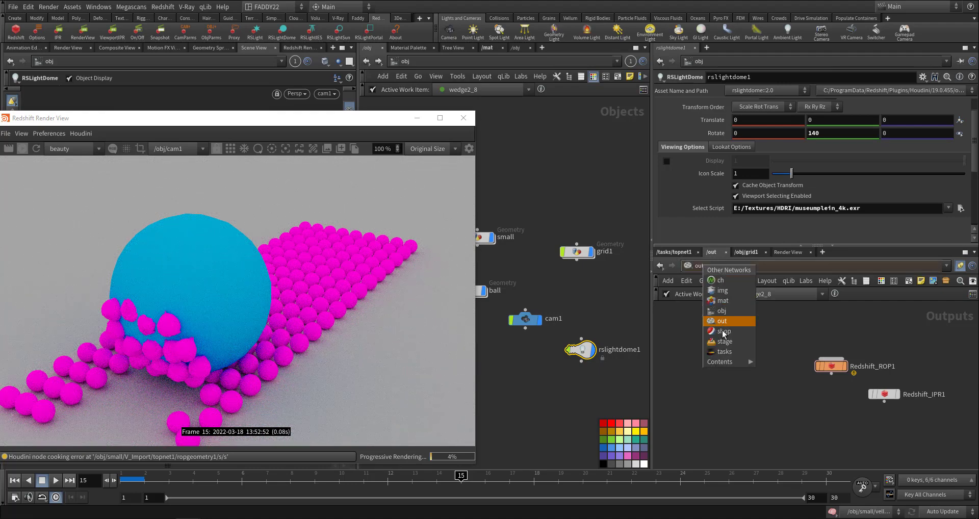
{"action": "left_click", "coordinate": [729, 301]}
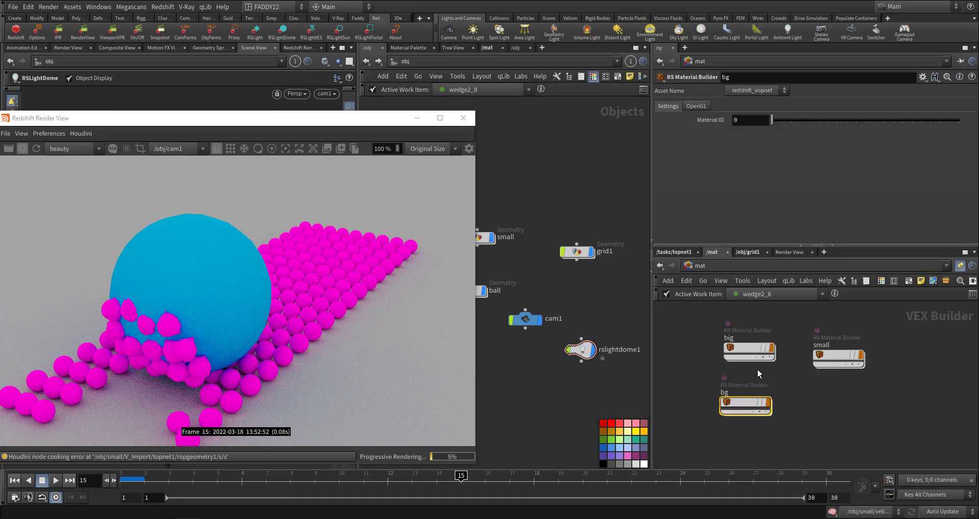
{"action": "double_click", "coordinate": [828, 360]}
{"action": "left_click", "coordinate": [790, 371]}
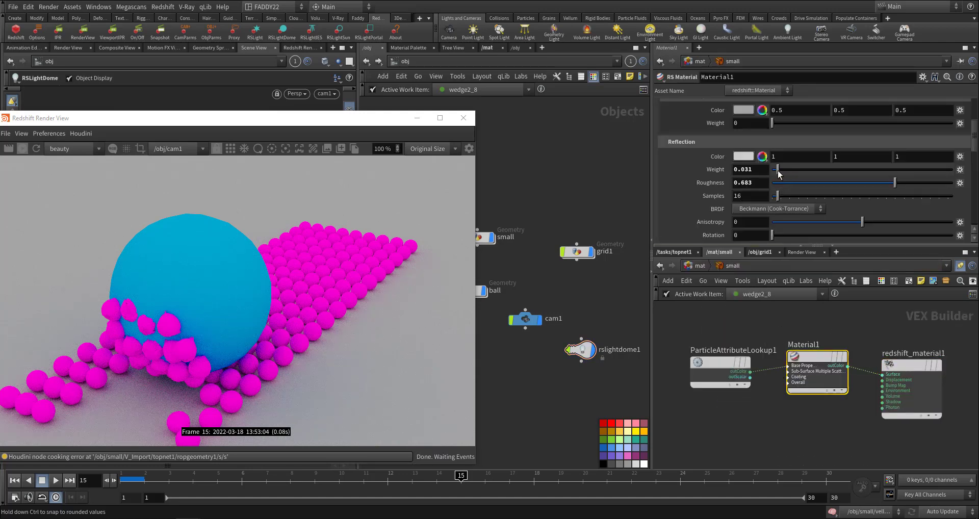
{"action": "left_click_drag", "start_coordinate": [785, 175], "coordinate": [775, 175]}
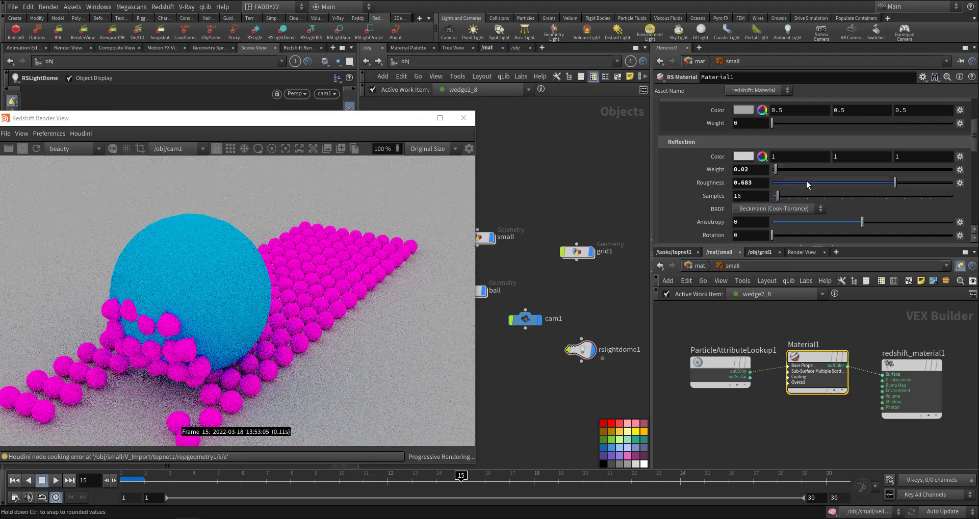
{"action": "left_click", "coordinate": [851, 182]}
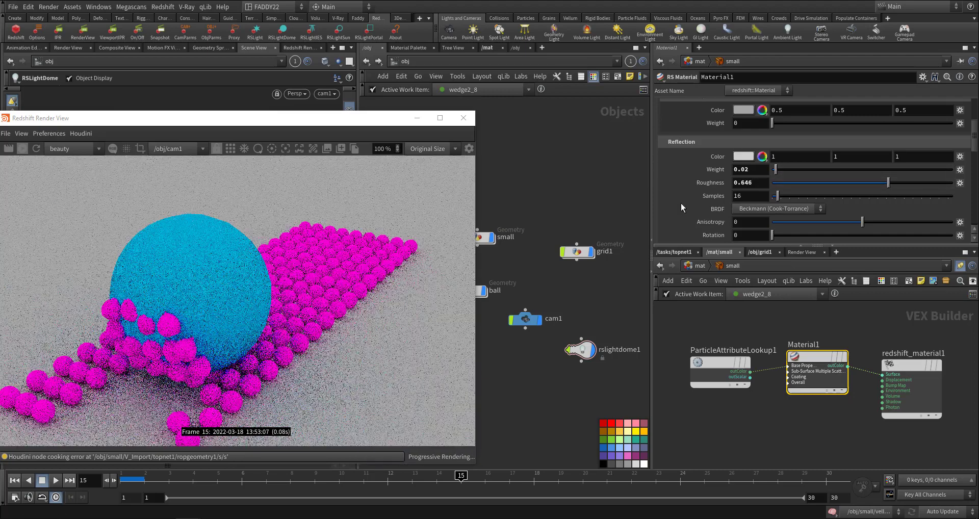
{"action": "scroll", "coordinate": [808, 211], "scroll_direction": "down", "scroll_amount": 5}
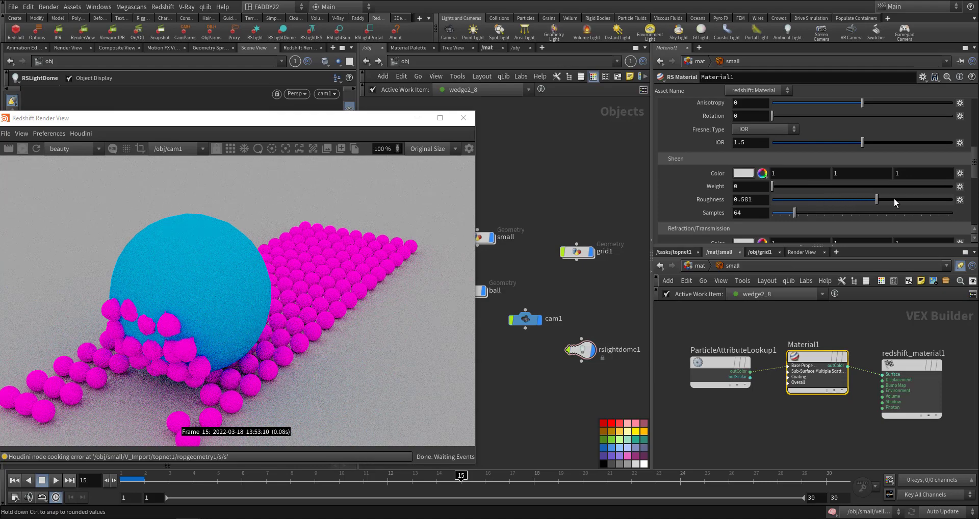
{"action": "left_click", "coordinate": [895, 199]}
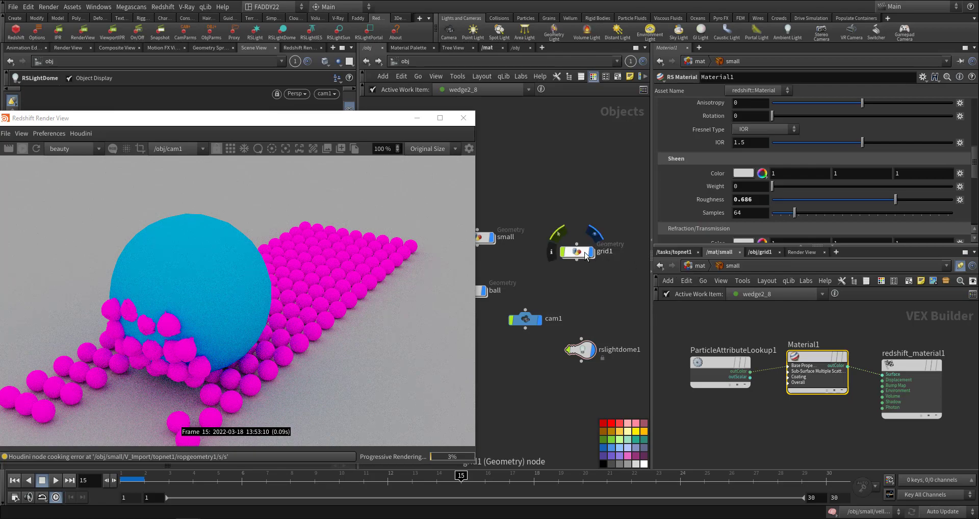
Inside the small geometry object, change the color2 node's color to the purple swatch 0.25, 0, 0.5
{"action": "middle_click_drag", "start_coordinate": [544, 206], "coordinate": [615, 201]}
{"action": "double_click", "coordinate": [555, 234]}
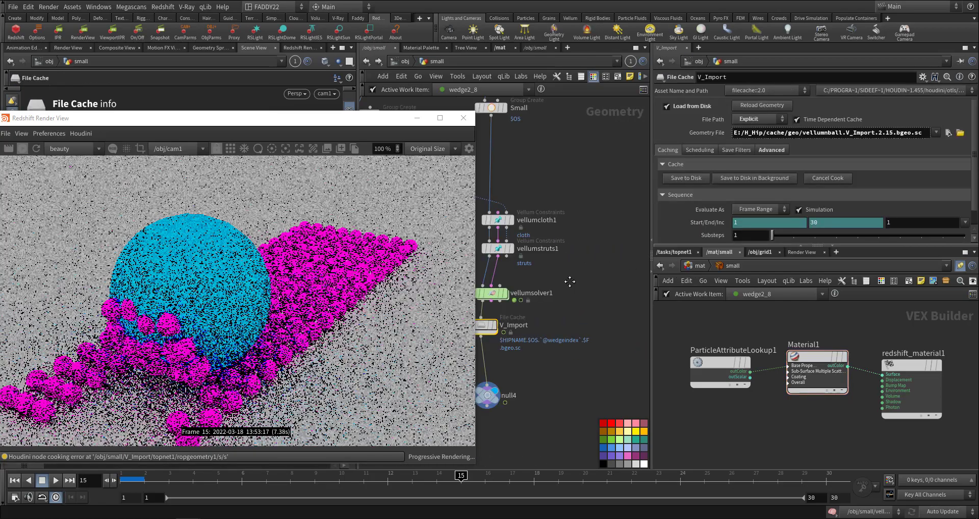
{"action": "middle_click_drag", "start_coordinate": [586, 159], "coordinate": [582, 220]}
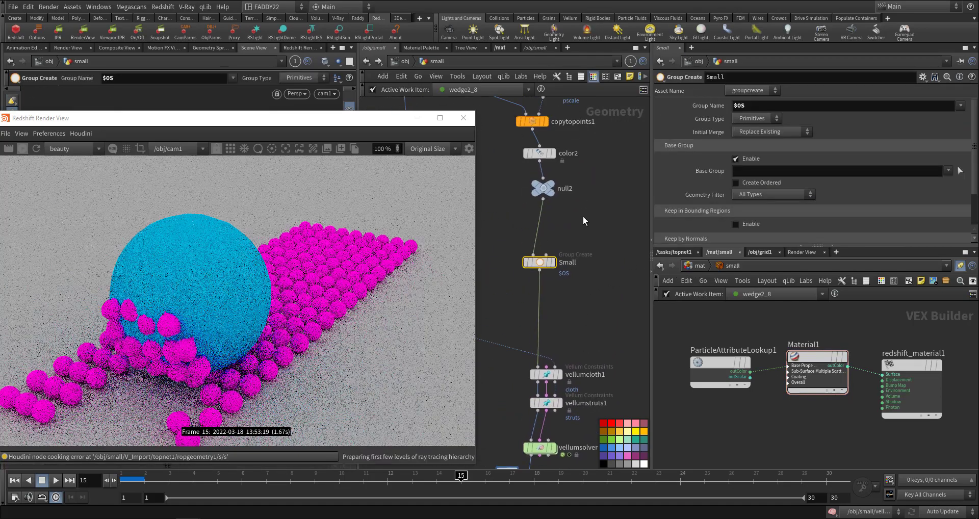
{"action": "left_click", "coordinate": [544, 187]}
{"action": "middle_click_drag", "start_coordinate": [597, 166], "coordinate": [594, 206]}
{"action": "left_click_drag", "start_coordinate": [593, 203], "coordinate": [533, 183]}
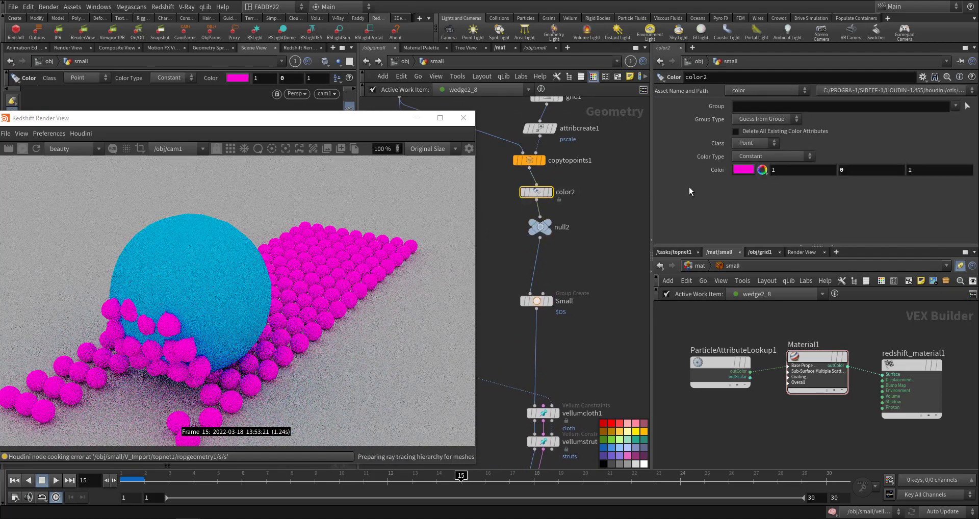
{"action": "left_click", "coordinate": [757, 169]}
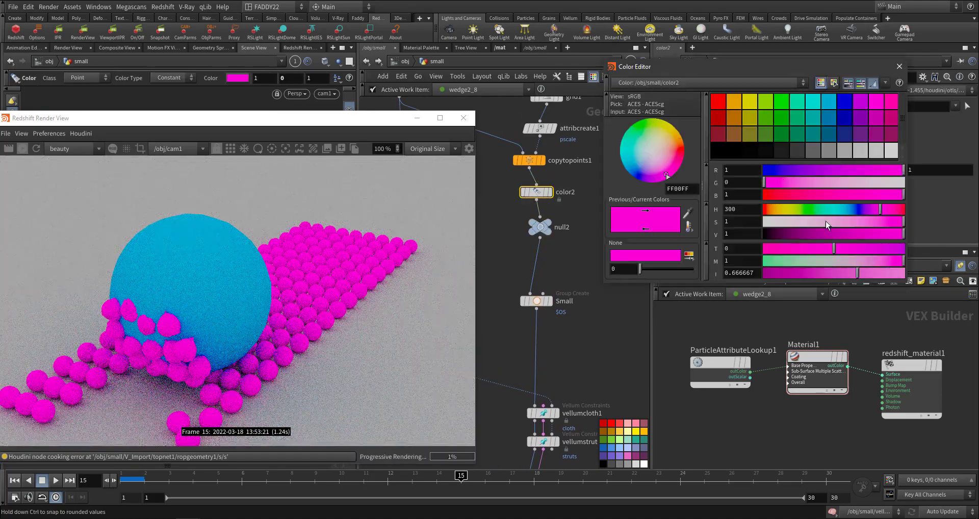
{"action": "left_click", "coordinate": [806, 233]}
{"action": "left_click_drag", "start_coordinate": [796, 234], "coordinate": [785, 234]}
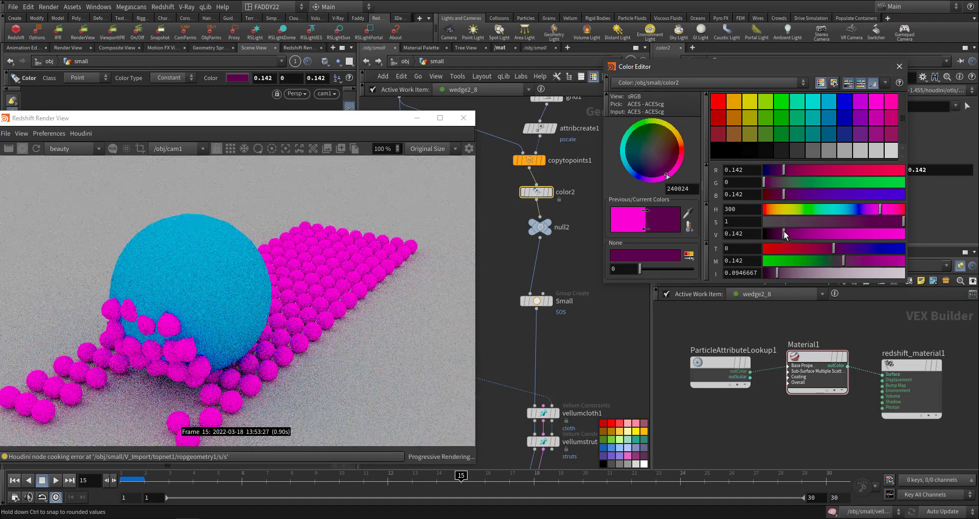
{"action": "left_click", "coordinate": [861, 117]}
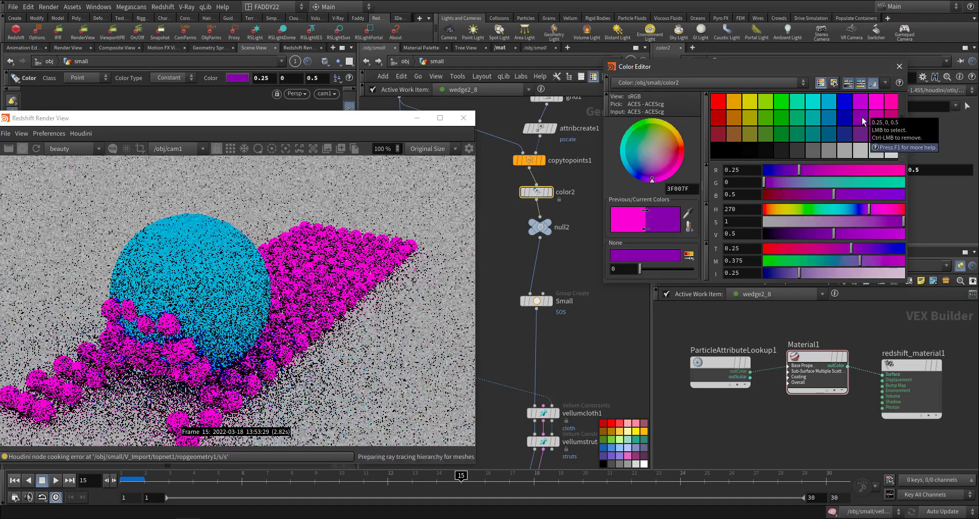
Refresh the Redshift Render View, close the color editor and return the network to the object level
{"action": "left_click_drag", "start_coordinate": [127, 119], "coordinate": [192, 108]}
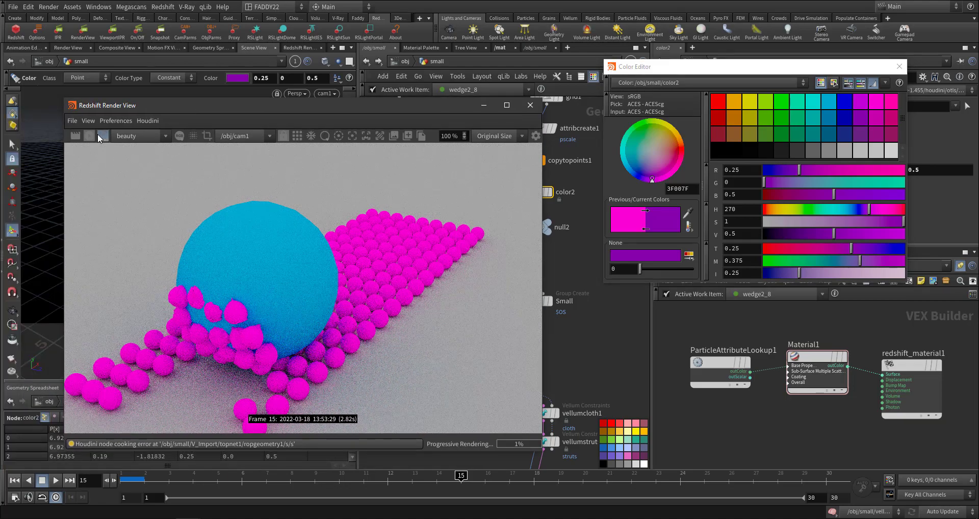
{"action": "left_click", "coordinate": [102, 136]}
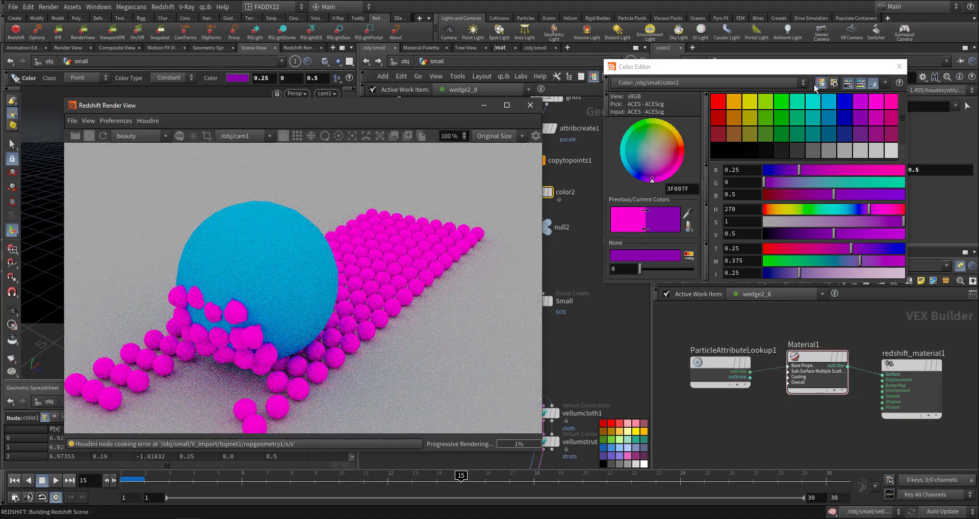
{"action": "left_click", "coordinate": [898, 66]}
{"action": "left_click", "coordinate": [404, 61]}
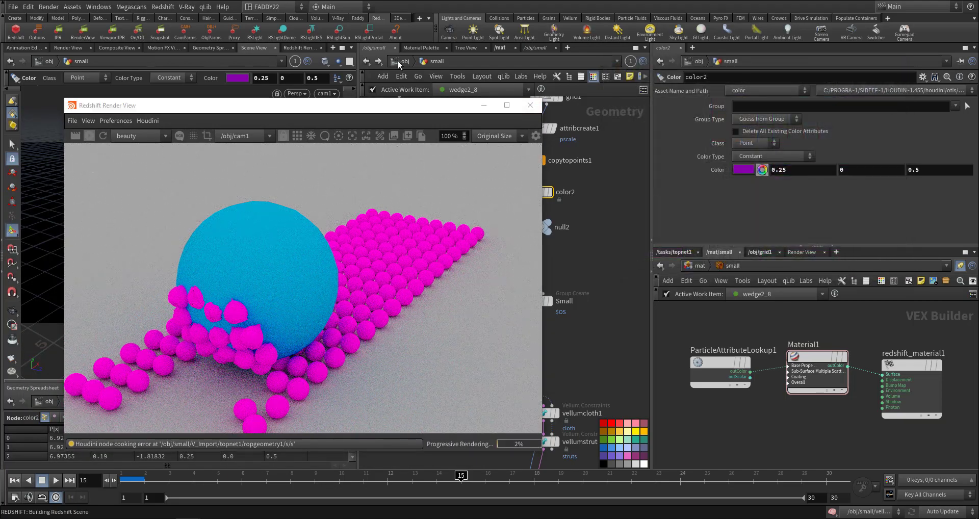
{"action": "left_click_drag", "start_coordinate": [386, 101], "coordinate": [342, 93]}
Set rslightdome1's light texture to E:/Textures/HDRI/sunflowers_4k.hdr and restart the Redshift preview
{"action": "middle_click_drag", "start_coordinate": [609, 275], "coordinate": [553, 247]}
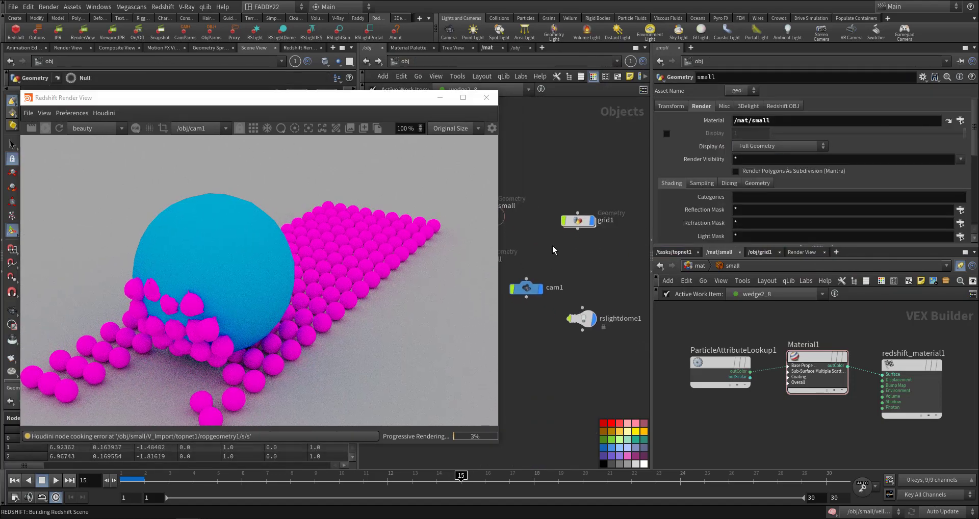
{"action": "left_click_drag", "start_coordinate": [609, 289], "coordinate": [588, 341]}
{"action": "scroll", "coordinate": [694, 186], "scroll_direction": "up", "scroll_amount": 2}
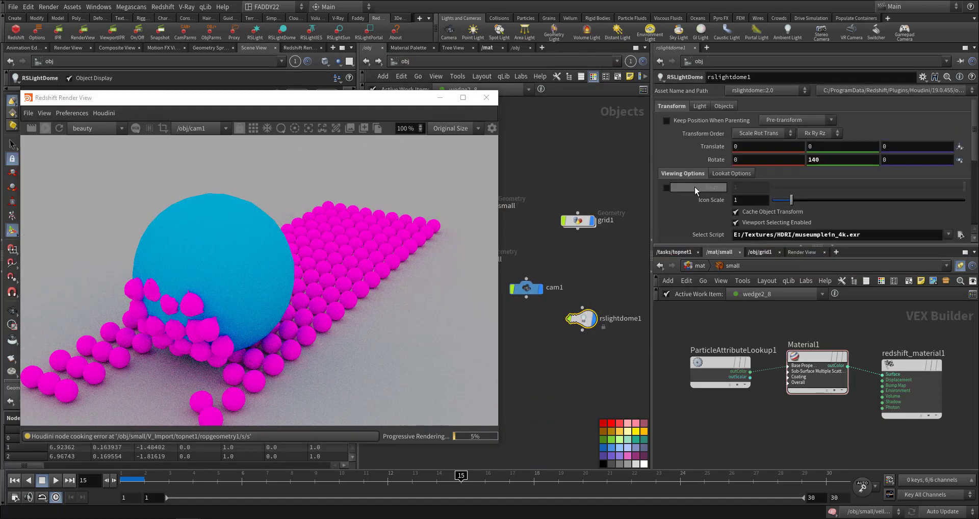
{"action": "left_click", "coordinate": [700, 107]}
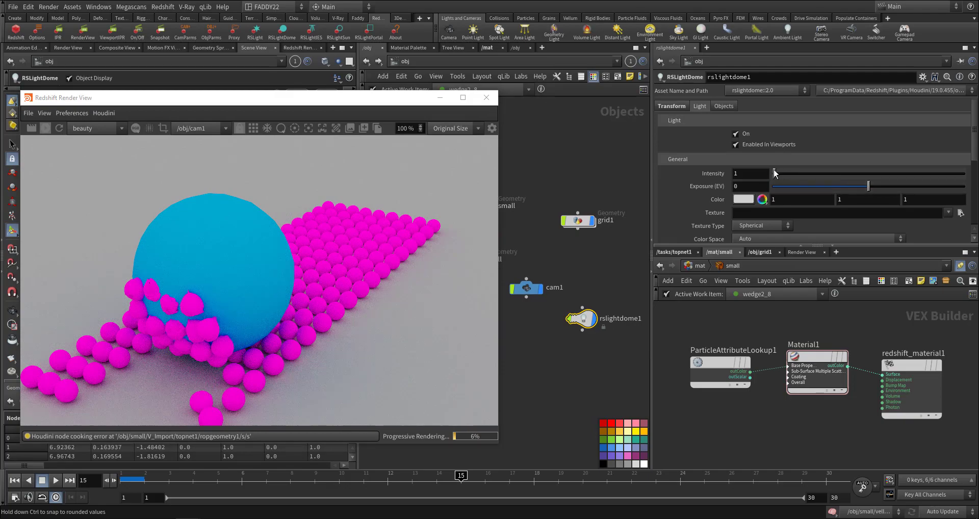
{"action": "middle_click_drag", "start_coordinate": [751, 173], "coordinate": [713, 178]}
{"action": "scroll", "coordinate": [705, 187], "scroll_direction": "down", "scroll_amount": 3}
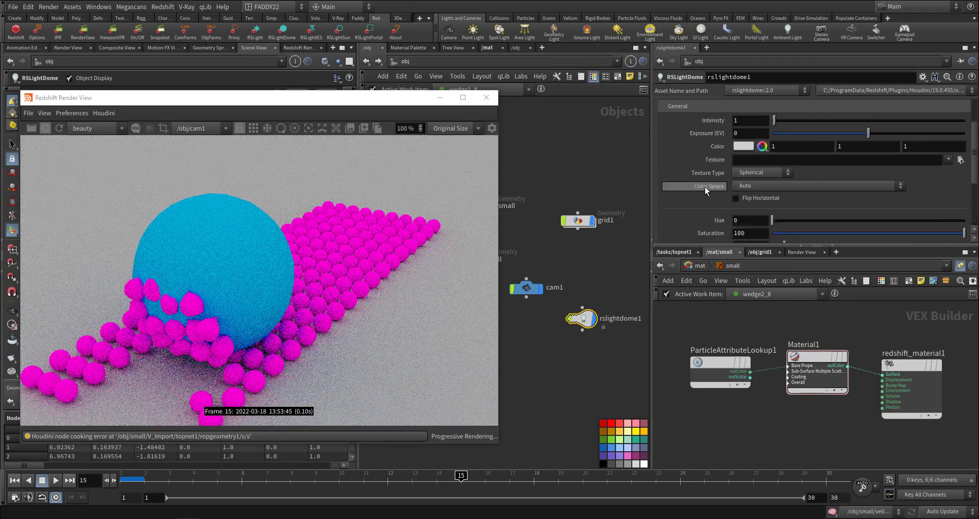
{"action": "scroll", "coordinate": [705, 186], "scroll_direction": "up", "scroll_amount": 3}
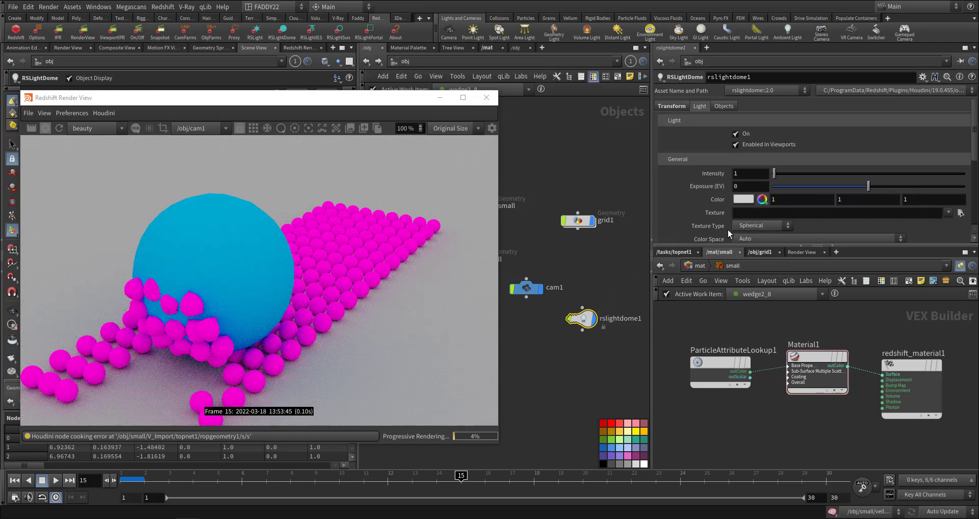
{"action": "scroll", "coordinate": [698, 223], "scroll_direction": "down", "scroll_amount": 2}
{"action": "scroll", "coordinate": [699, 222], "scroll_direction": "up", "scroll_amount": 1}
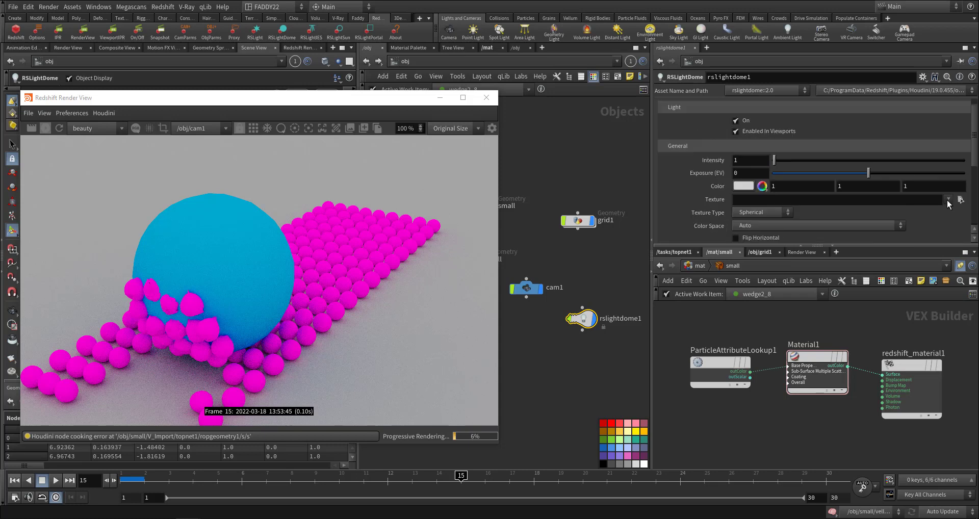
{"action": "left_click", "coordinate": [57, 131]}
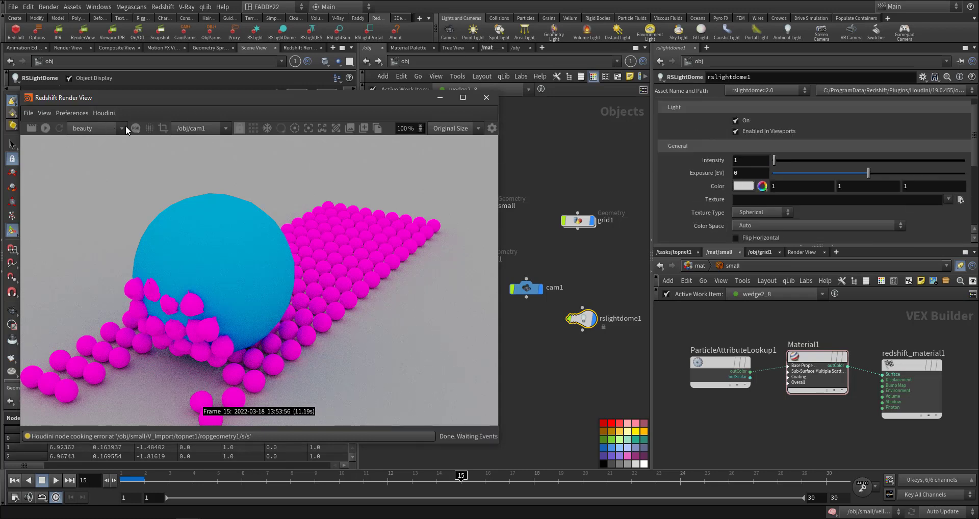
{"action": "left_click", "coordinate": [949, 200]}
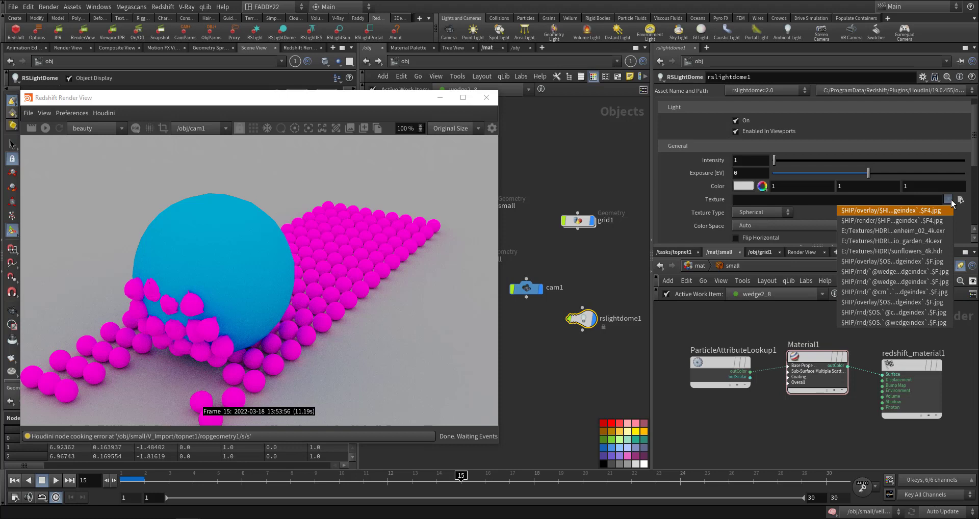
{"action": "key", "text": "Escape"}
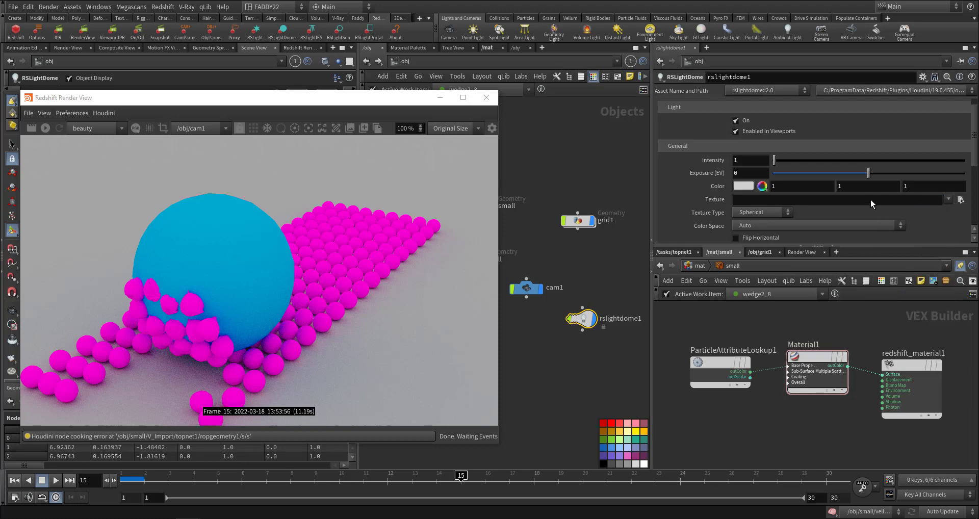
{"action": "left_click", "coordinate": [47, 128]}
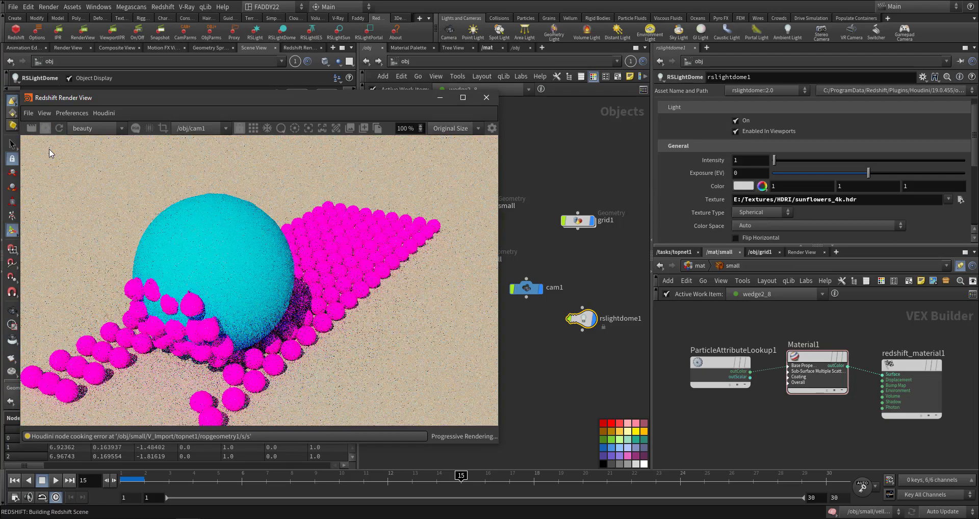
Rotate rslightdome1 to a Y rotation of 90 and return to its light settings
{"action": "scroll", "coordinate": [688, 168], "scroll_direction": "up", "scroll_amount": 2}
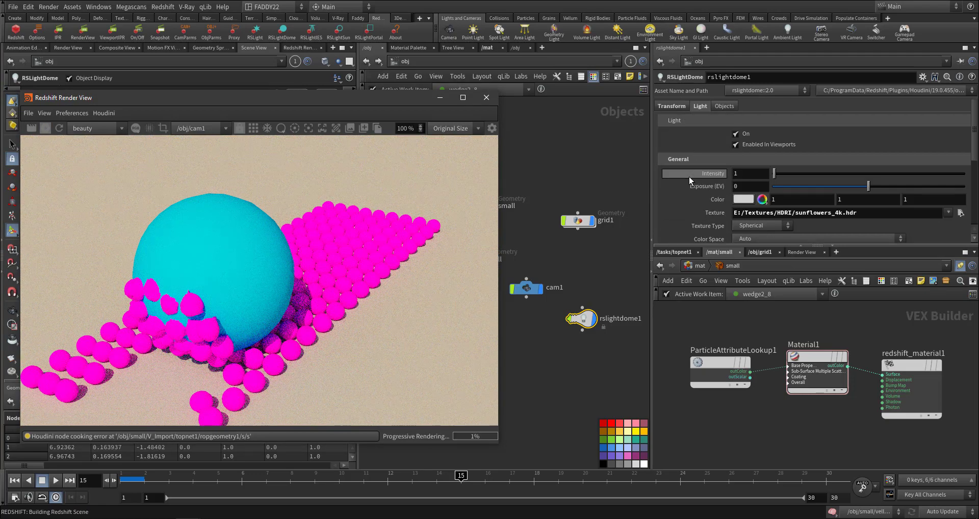
{"action": "left_click", "coordinate": [670, 106]}
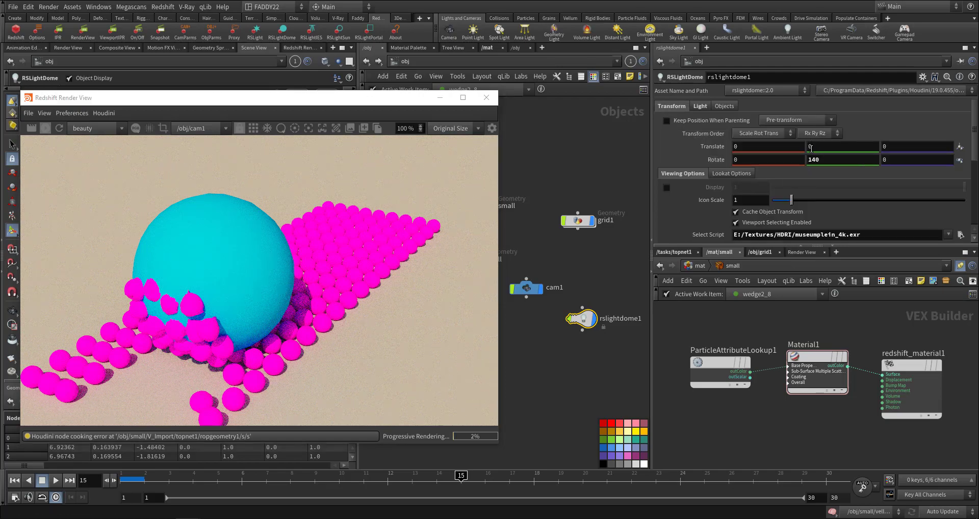
{"action": "middle_click_drag", "start_coordinate": [810, 159], "coordinate": [782, 103]}
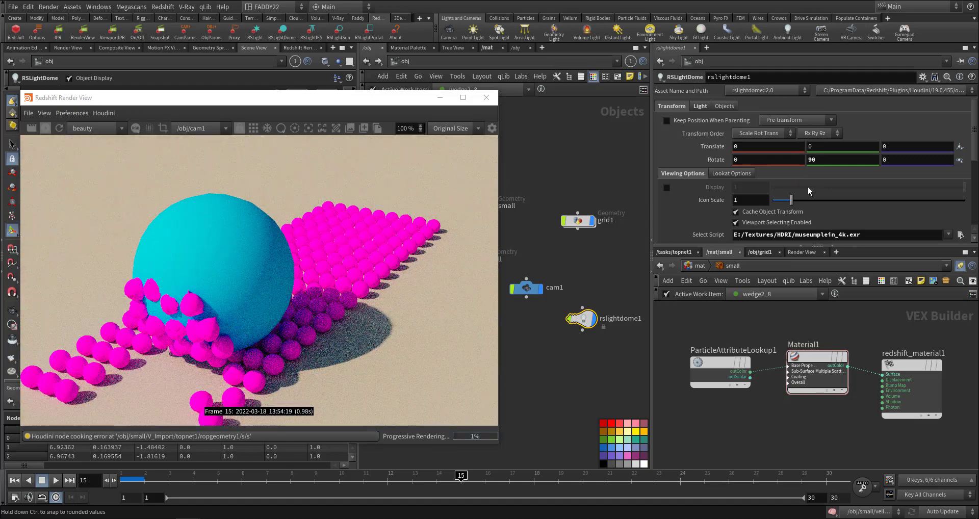
{"action": "left_click", "coordinate": [700, 108]}
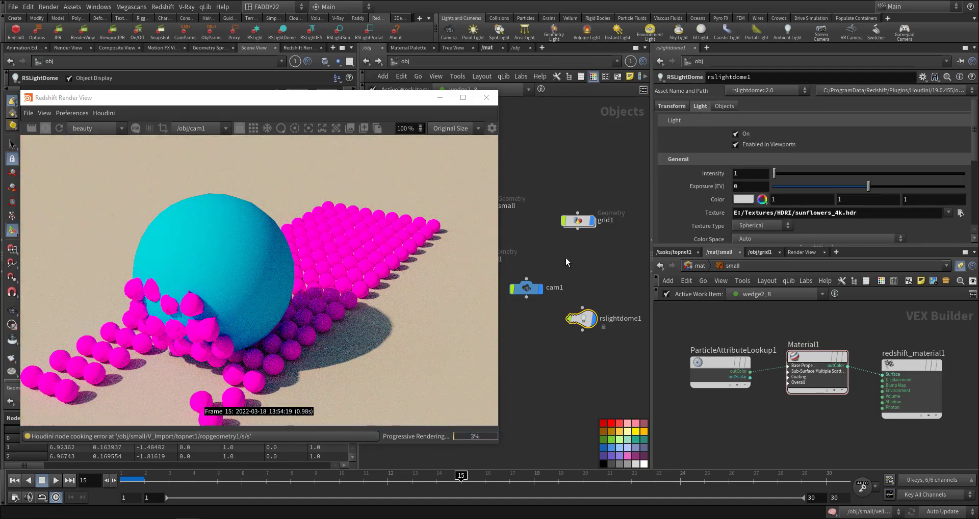
Enable Photographic Exposure in cam1's Redshift camera settings
{"action": "left_click", "coordinate": [526, 288]}
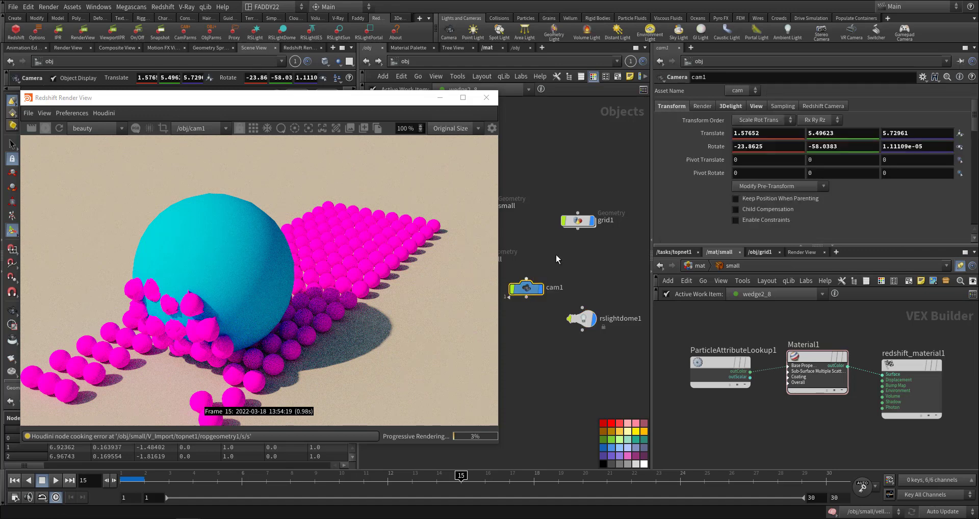
{"action": "left_click", "coordinate": [805, 106]}
{"action": "left_click", "coordinate": [734, 121]}
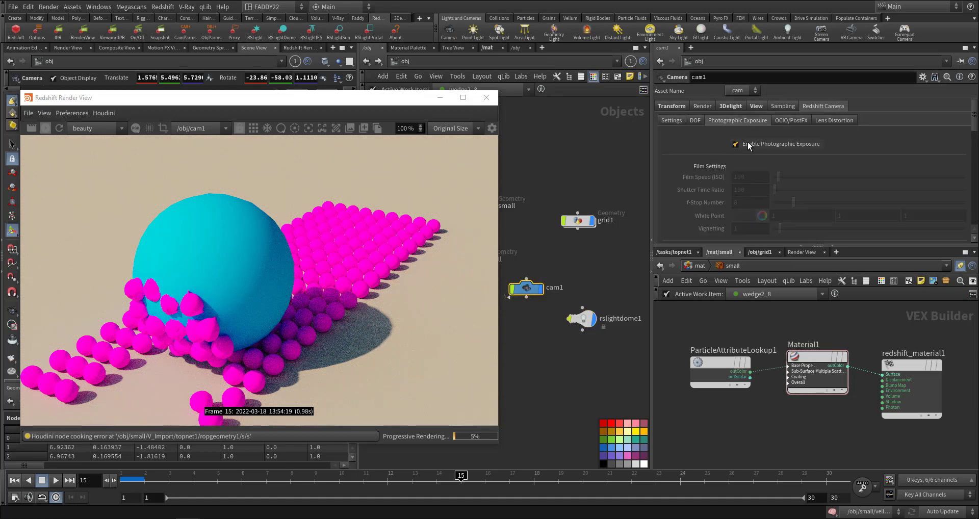
{"action": "left_click", "coordinate": [748, 147]}
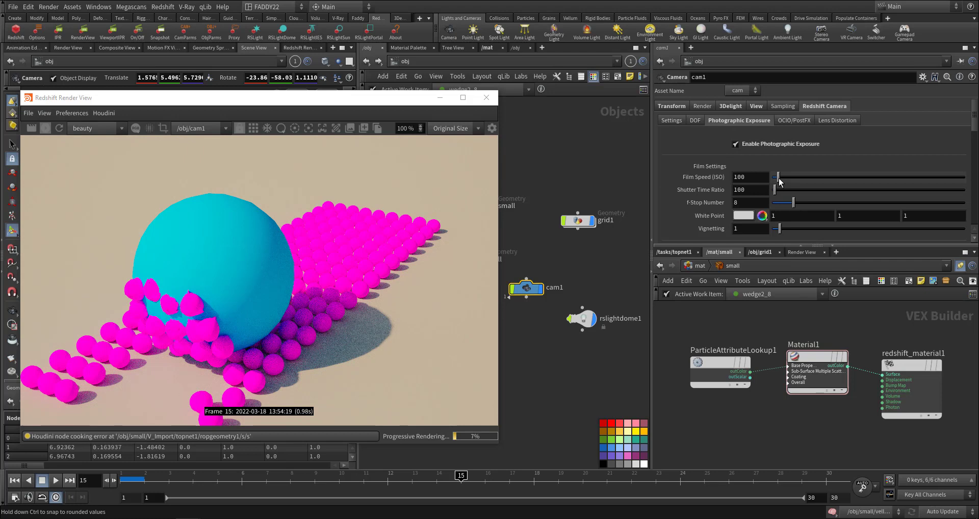
Set cam1's film speed to ISO 100 and its shutter time ratio to 400
{"action": "left_click_drag", "start_coordinate": [779, 178], "coordinate": [776, 179]}
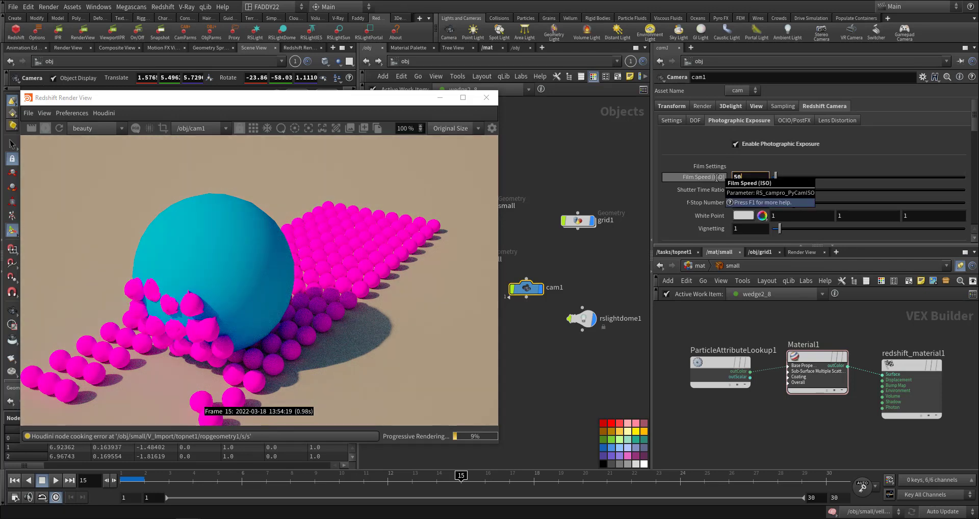
{"action": "key", "text": "BackSpace"}
{"action": "key", "text": "BackSpace"}
{"action": "type", "text": "100"}
{"action": "key", "text": "Return"}
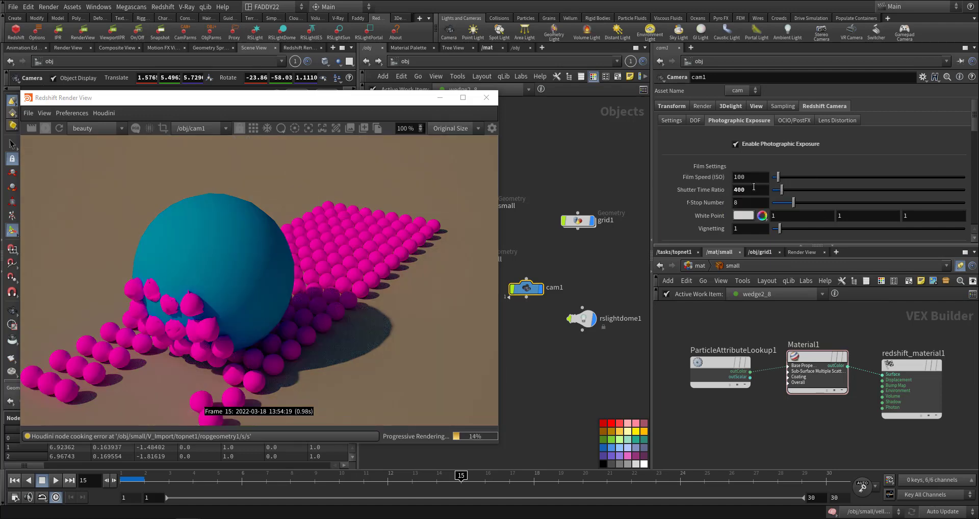
Set cam1's film speed to ISO 200 and its f-stop number to 11
{"action": "key", "text": "Tab"}
{"action": "double_click", "coordinate": [747, 177]}
{"action": "type", "text": "2"}
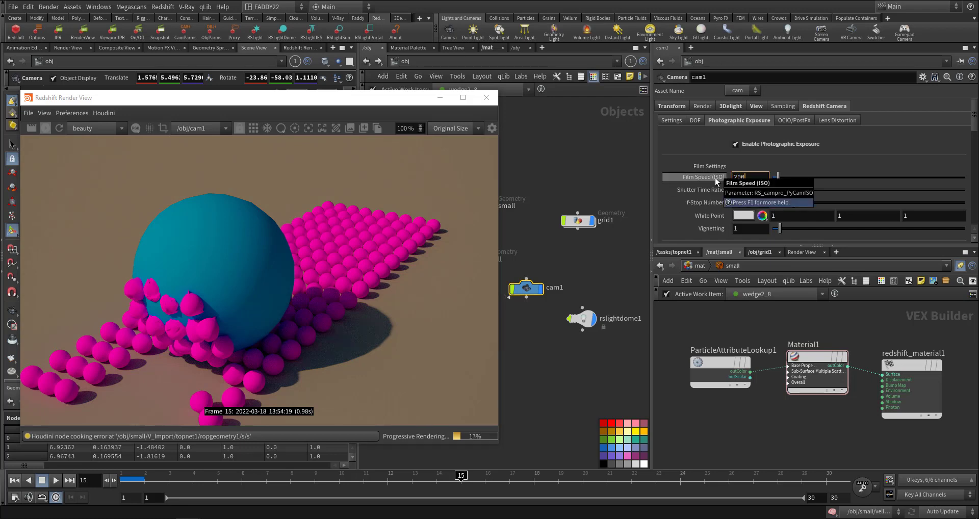
{"action": "key", "text": "Return"}
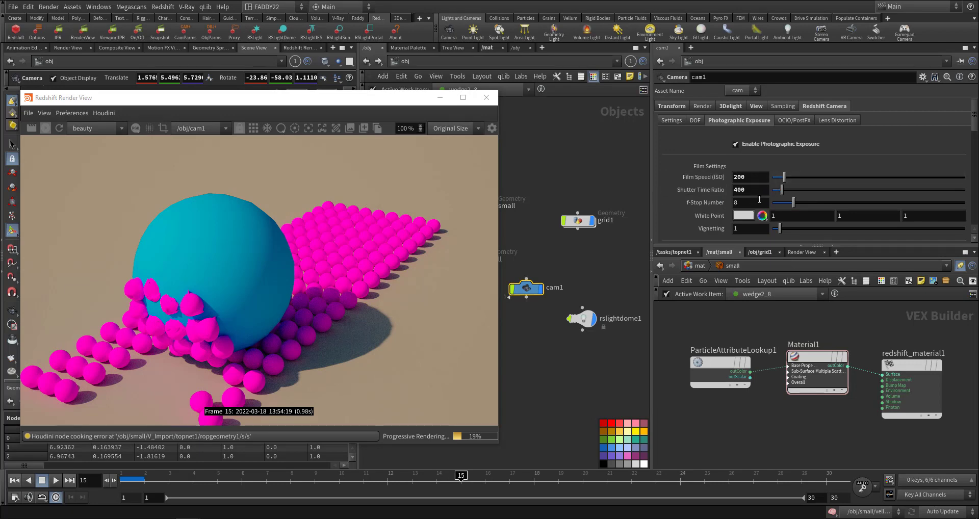
{"action": "mouse_move", "coordinate": [793, 202]}
{"action": "left_mouse_down"}
{"action": "mouse_move", "coordinate": [780, 203]}
{"action": "mouse_move", "coordinate": [801, 203]}
{"action": "left_mouse_up"}
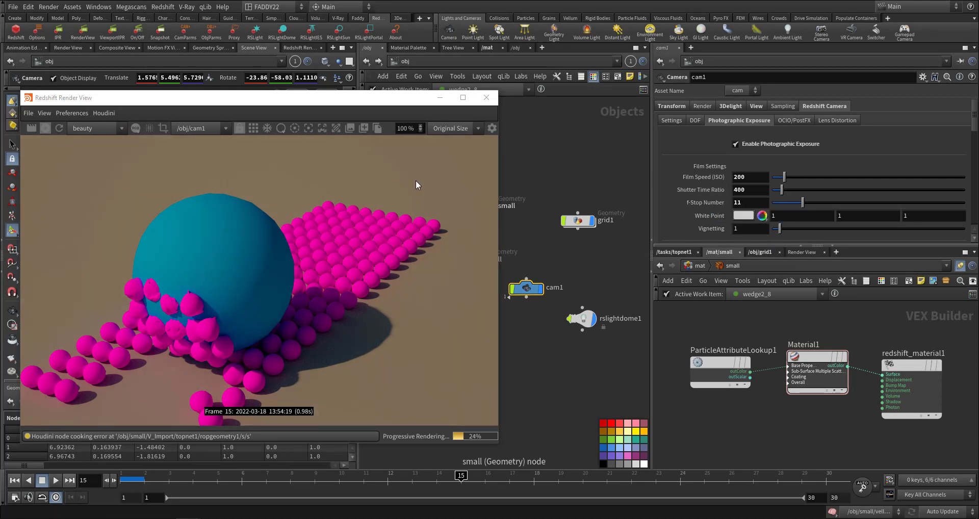
Close the Redshift render preview and save the scene
{"action": "left_click", "coordinate": [486, 98]}
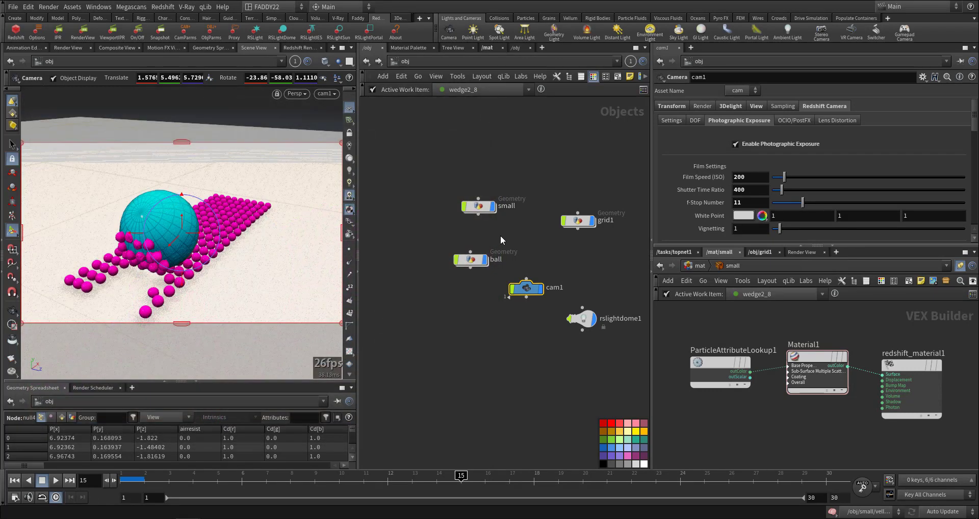
{"action": "left_click", "coordinate": [473, 148]}
{"action": "key", "text": "ctrl+s"}
Open the topnet1 task network in the main network editor and the out network in the secondary one
{"action": "left_click", "coordinate": [411, 62]}
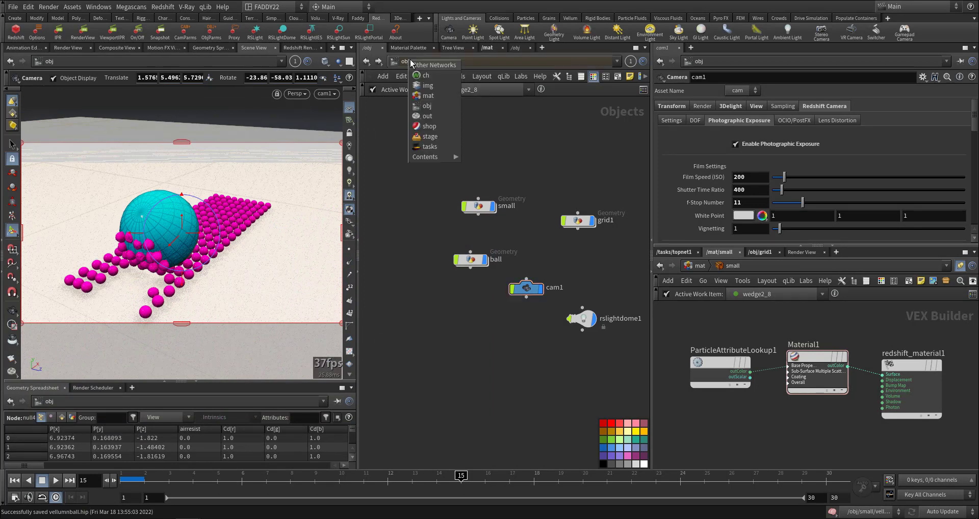
{"action": "left_click", "coordinate": [429, 147]}
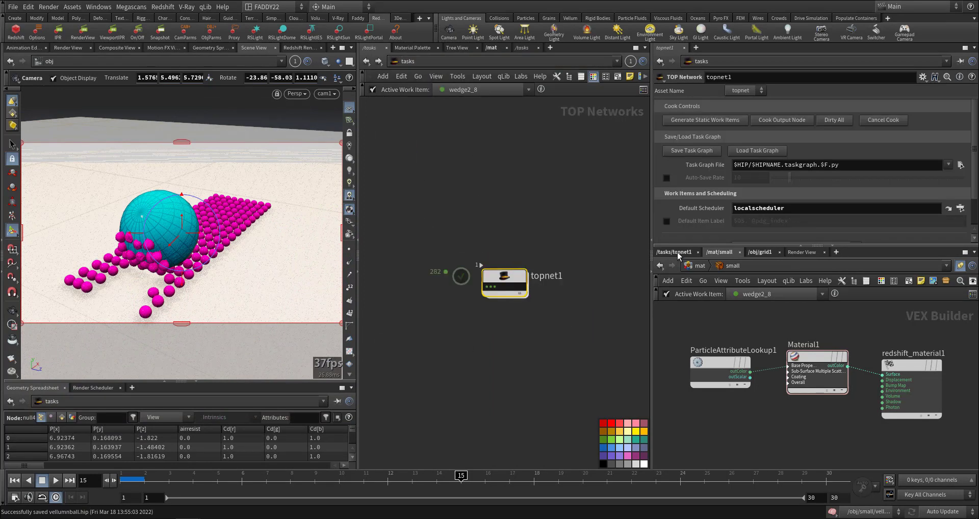
{"action": "left_click", "coordinate": [699, 266]}
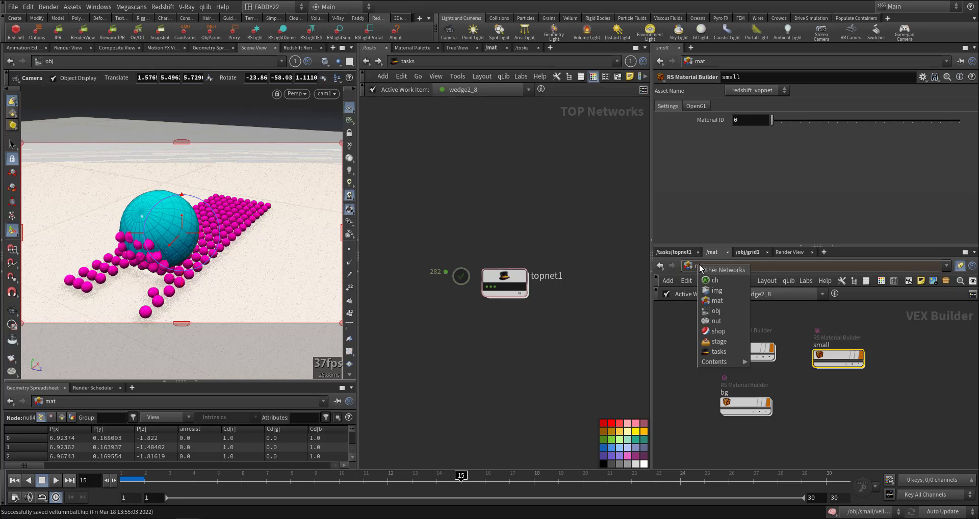
{"action": "left_click", "coordinate": [716, 329]}
{"action": "double_click", "coordinate": [518, 286]}
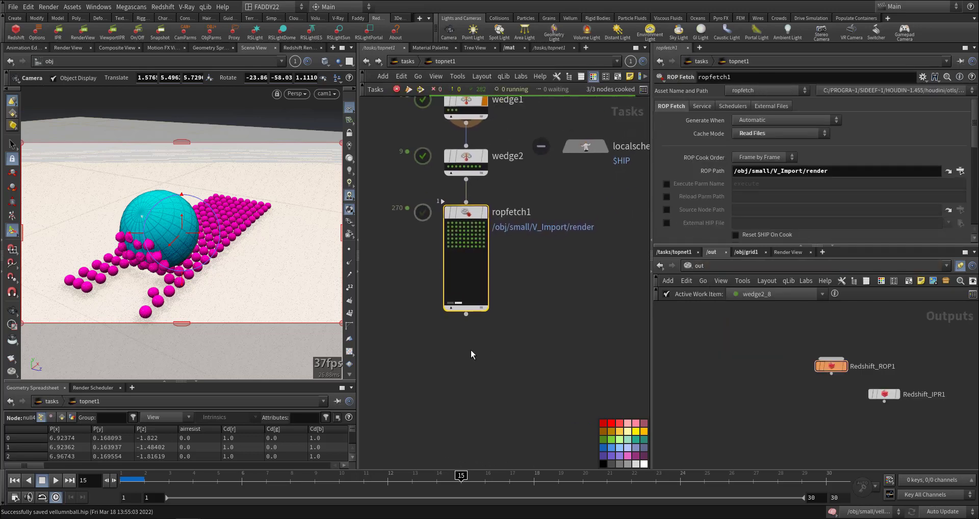
Add a ROP Fetch node below ropfetch1 and set its ROP path to /out/Redshift_ROP1
{"action": "key", "text": "Tab"}
{"action": "type", "text": "rop"}
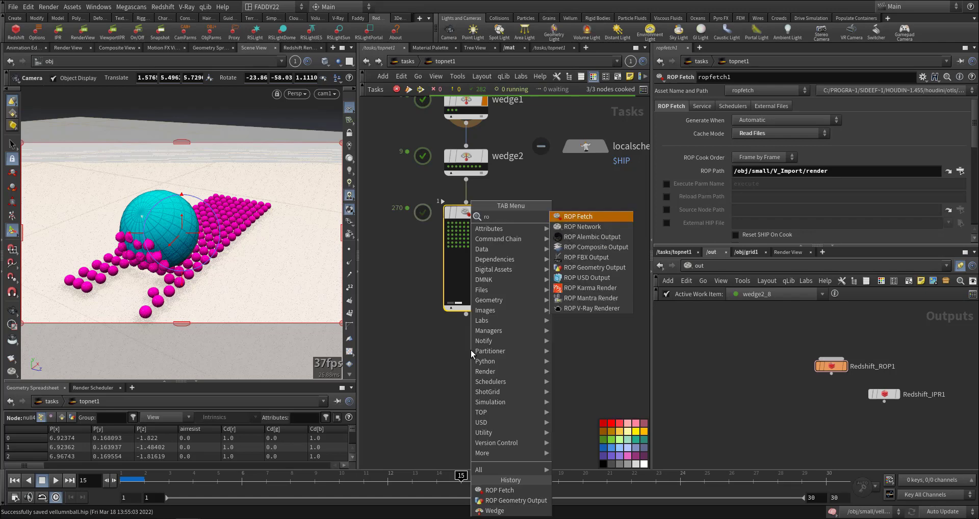
{"action": "left_click", "coordinate": [584, 218]}
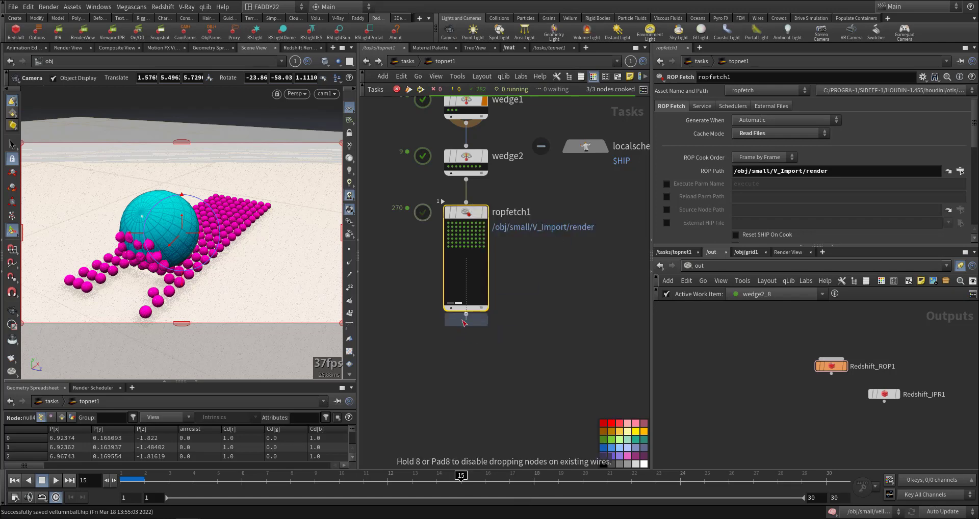
{"action": "left_click", "coordinate": [467, 348]}
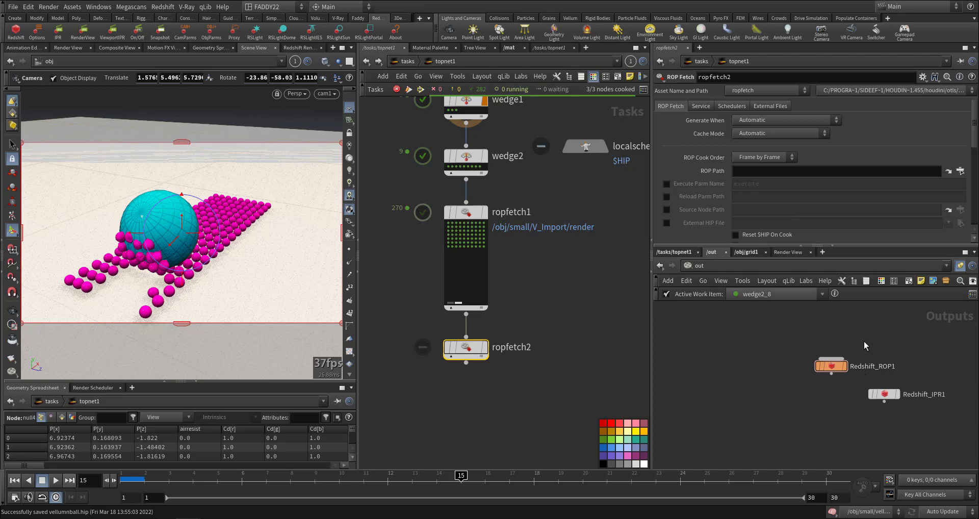
{"action": "left_click_drag", "start_coordinate": [840, 373], "coordinate": [769, 173]}
Set Redshift_ROP1's valid frame range to Render Frame Range
{"action": "left_click", "coordinate": [831, 366]}
{"action": "scroll", "coordinate": [709, 176], "scroll_direction": "up", "scroll_amount": 3}
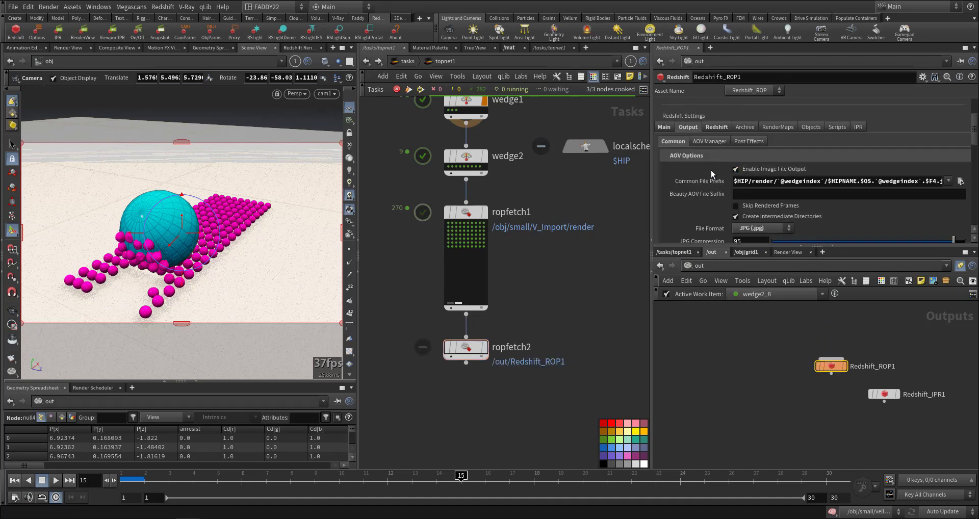
{"action": "left_click", "coordinate": [760, 134]}
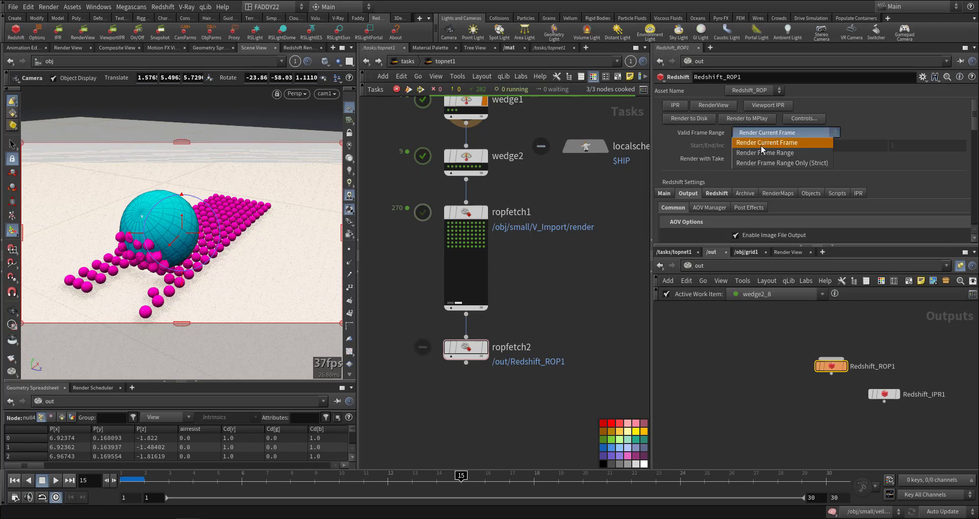
{"action": "left_click", "coordinate": [765, 154]}
Enable All Frames in One Batch on ropfetch2
{"action": "left_click", "coordinate": [461, 351]}
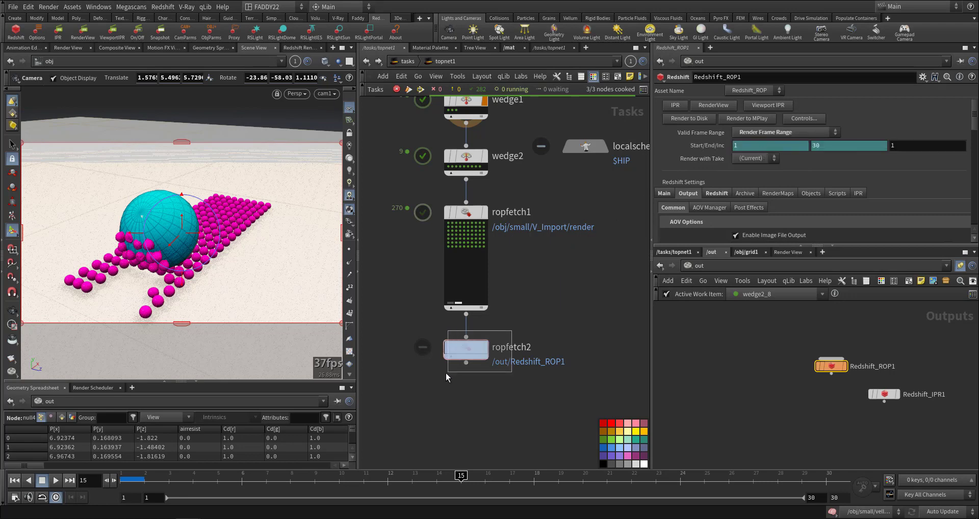
{"action": "scroll", "coordinate": [694, 230], "scroll_direction": "down", "scroll_amount": 6}
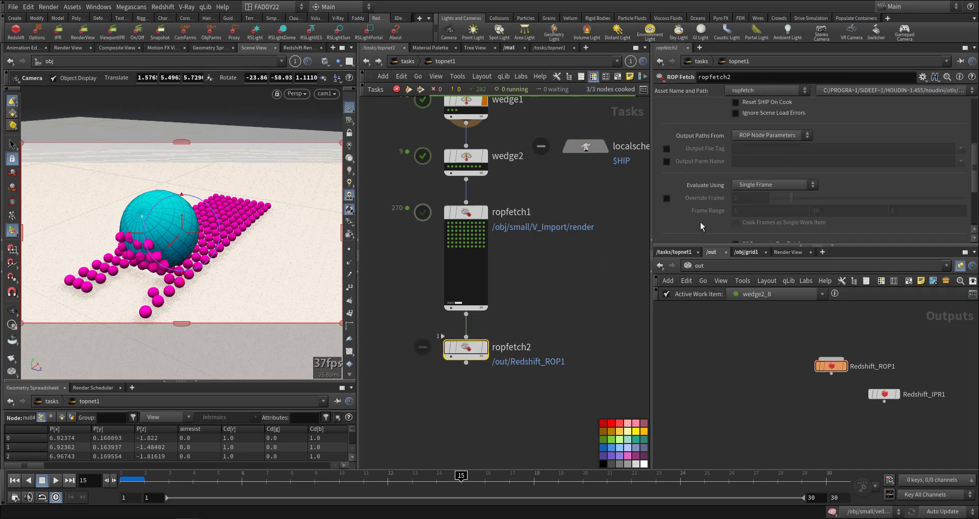
{"action": "left_click", "coordinate": [748, 193]}
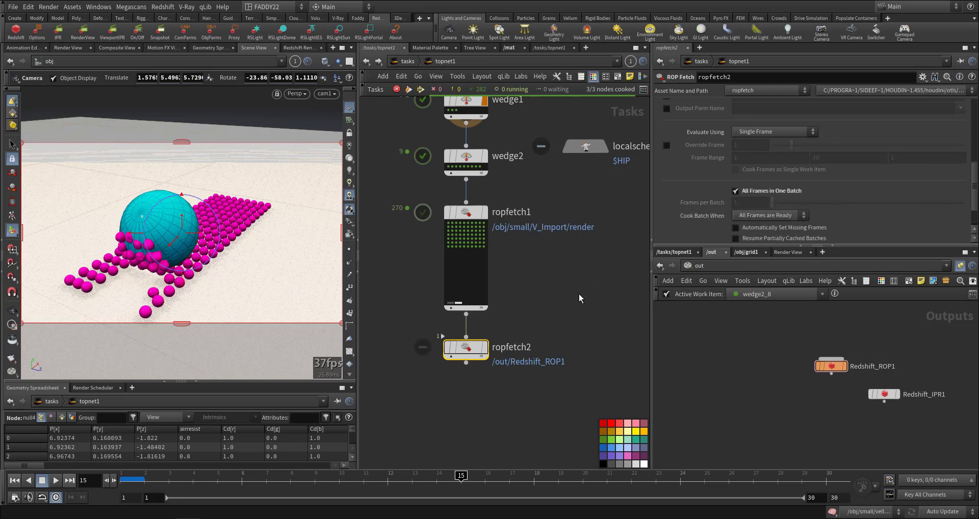
Add a second Local Scheduler node beside ropfetch2 and rename it RS_localscheduler1
{"action": "middle_click_drag", "start_coordinate": [588, 301], "coordinate": [554, 292]}
{"action": "key", "text": "Tab"}
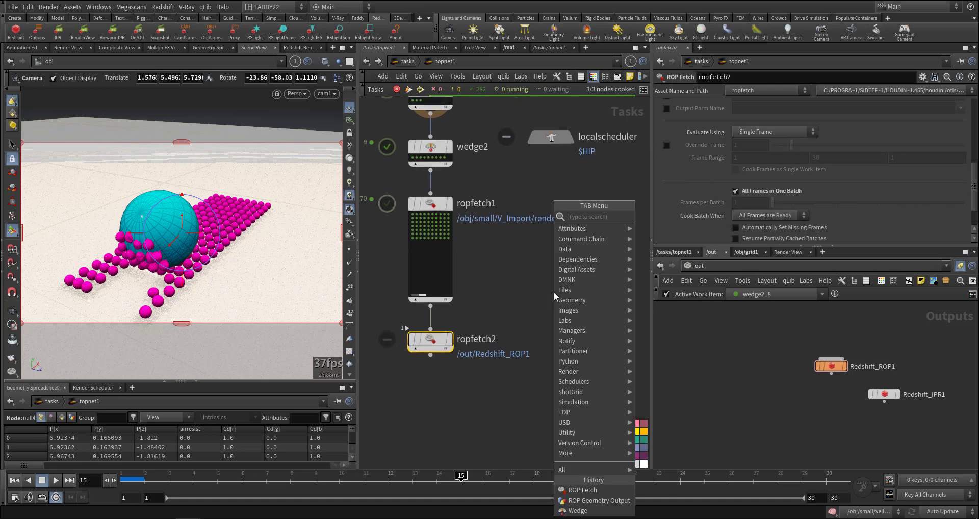
{"action": "type", "text": "sch"}
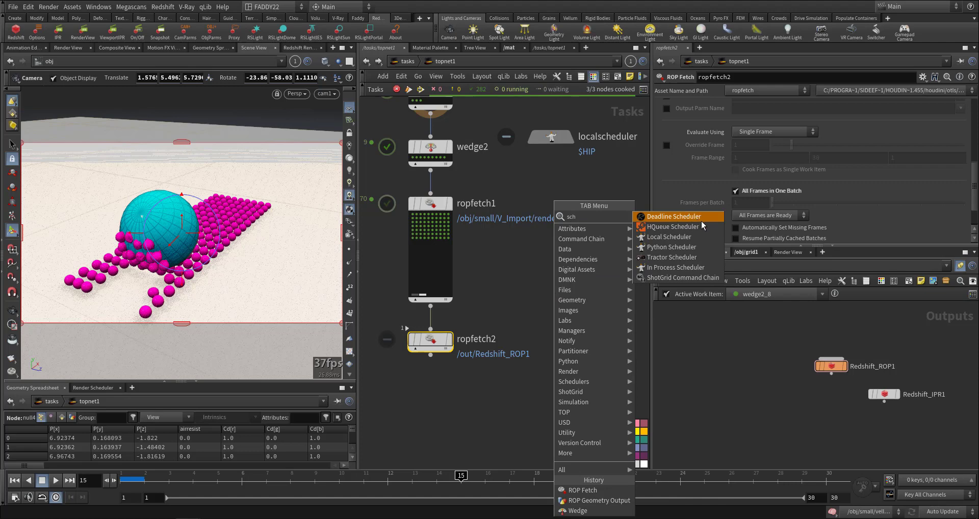
{"action": "left_click", "coordinate": [669, 237]}
{"action": "left_click", "coordinate": [561, 323]}
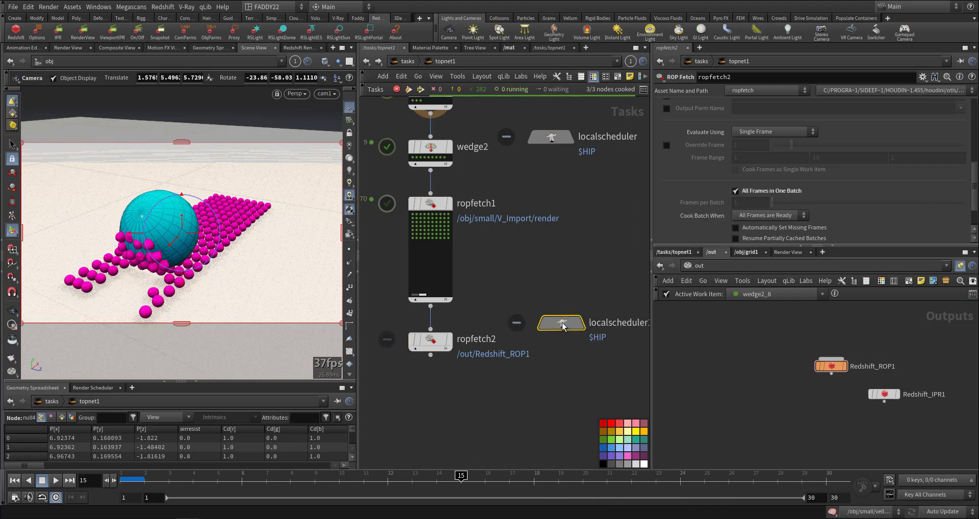
{"action": "double_click", "coordinate": [615, 322]}
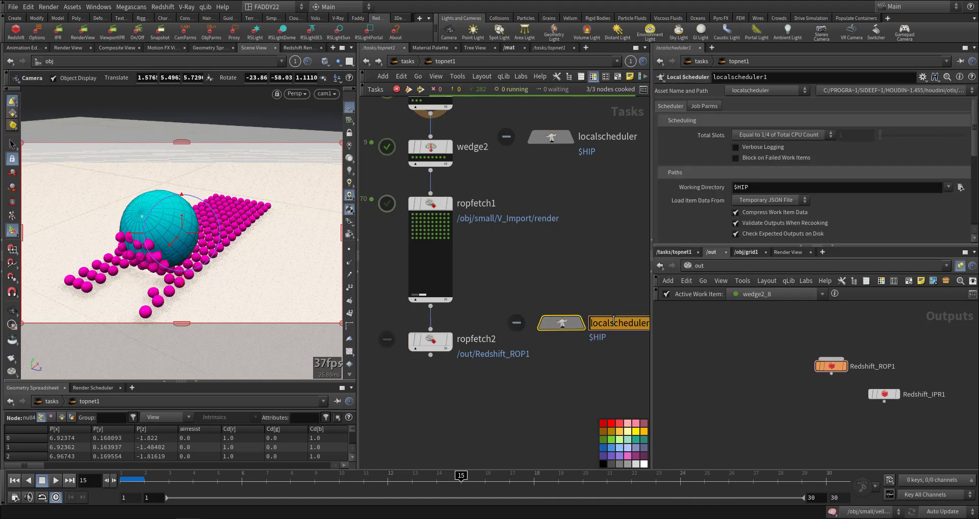
{"action": "key", "text": "Home"}
{"action": "type", "text": "RS_"}
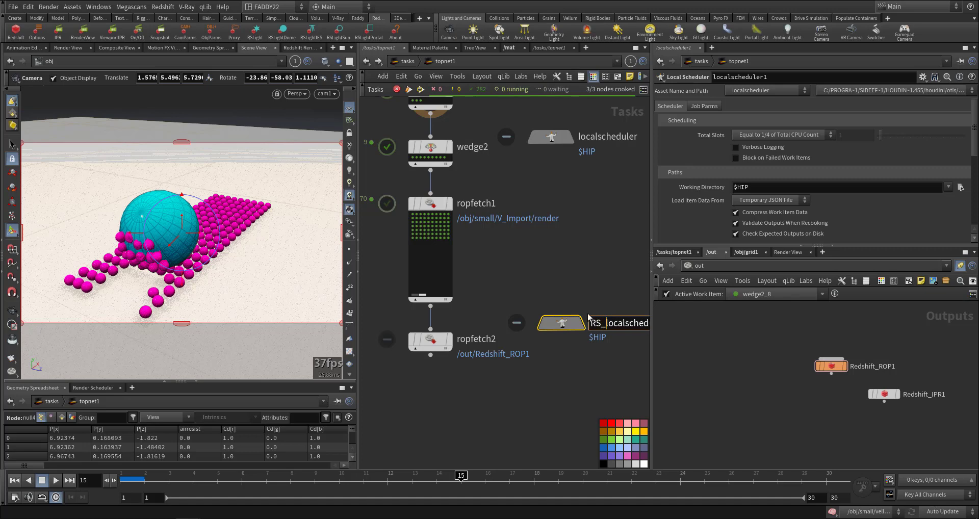
{"action": "left_click", "coordinate": [543, 287]}
Set ropfetch2's TOP scheduler override to RS_localscheduler1 and enable Single in that scheduler's job parameters
{"action": "left_click", "coordinate": [424, 358]}
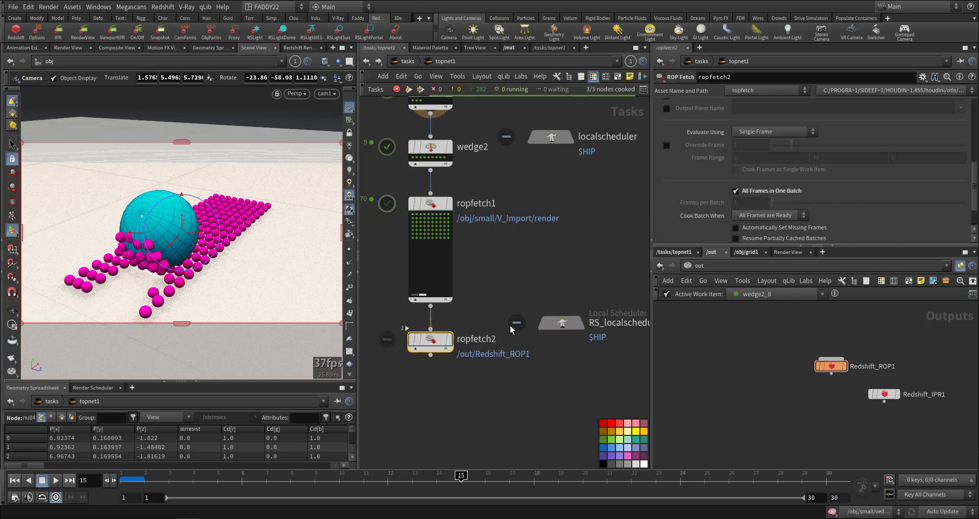
{"action": "scroll", "coordinate": [667, 200], "scroll_direction": "up", "scroll_amount": 6}
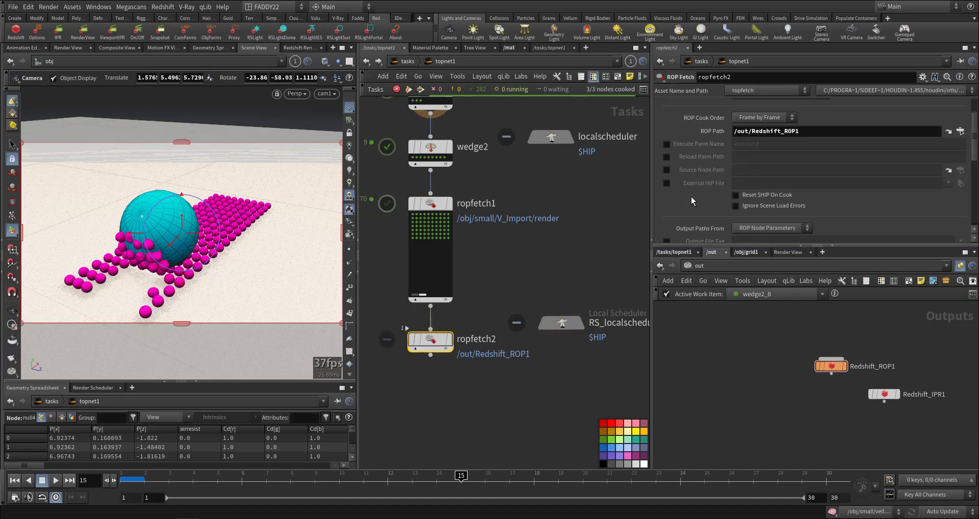
{"action": "left_click", "coordinate": [733, 106]}
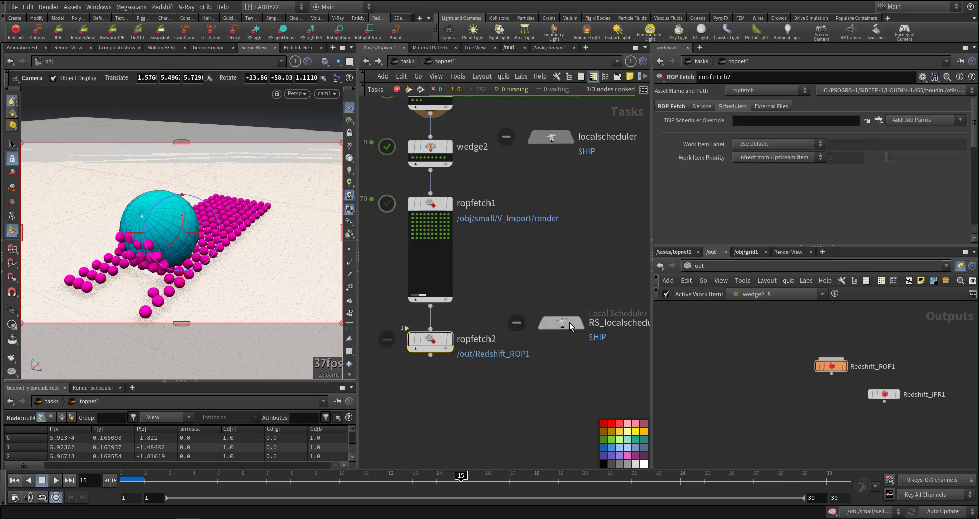
{"action": "left_click_drag", "start_coordinate": [561, 323], "coordinate": [565, 312]}
{"action": "left_click_drag", "start_coordinate": [582, 283], "coordinate": [756, 124]}
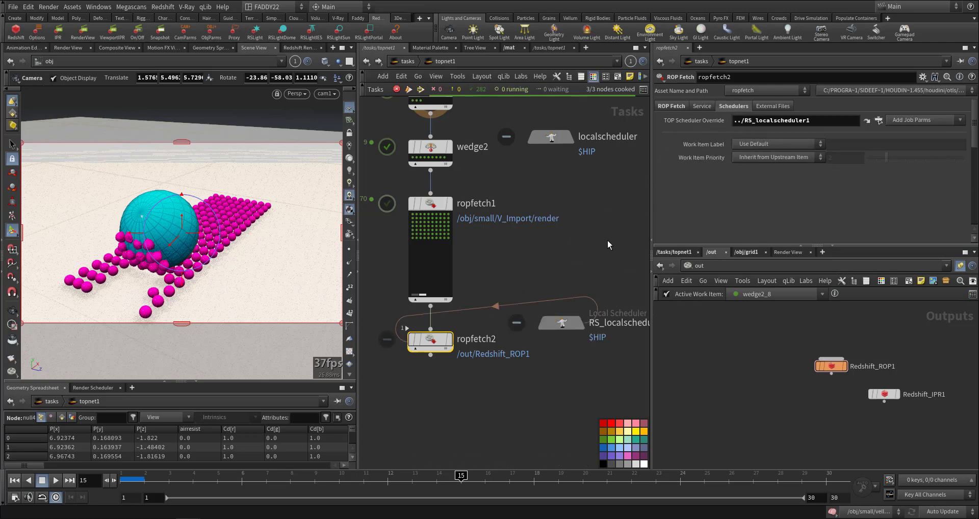
{"action": "left_click", "coordinate": [561, 322]}
{"action": "left_click", "coordinate": [710, 105]}
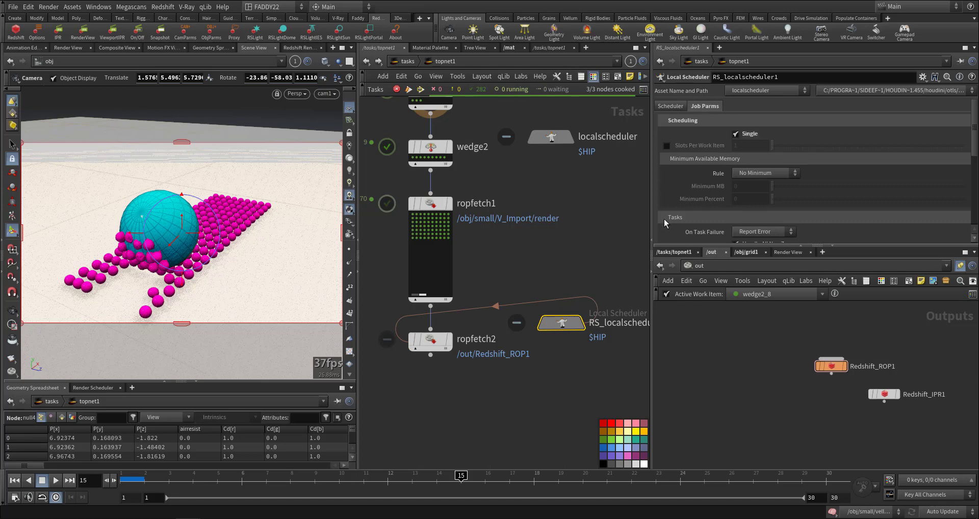
Generate the work items of ropfetch2
{"action": "left_click", "coordinate": [427, 338]}
{"action": "right_click", "coordinate": [428, 339]}
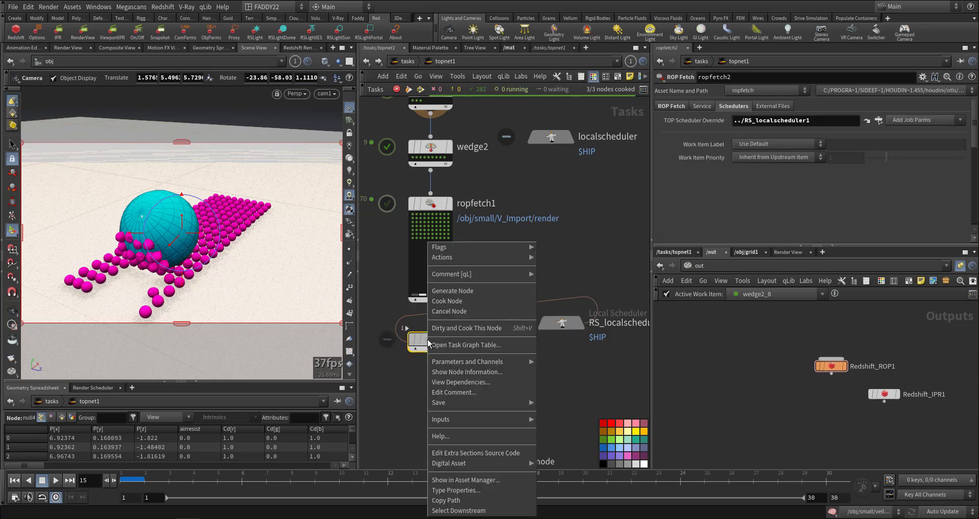
{"action": "left_click", "coordinate": [448, 291]}
{"action": "middle_click_drag", "start_coordinate": [498, 390], "coordinate": [576, 384]}
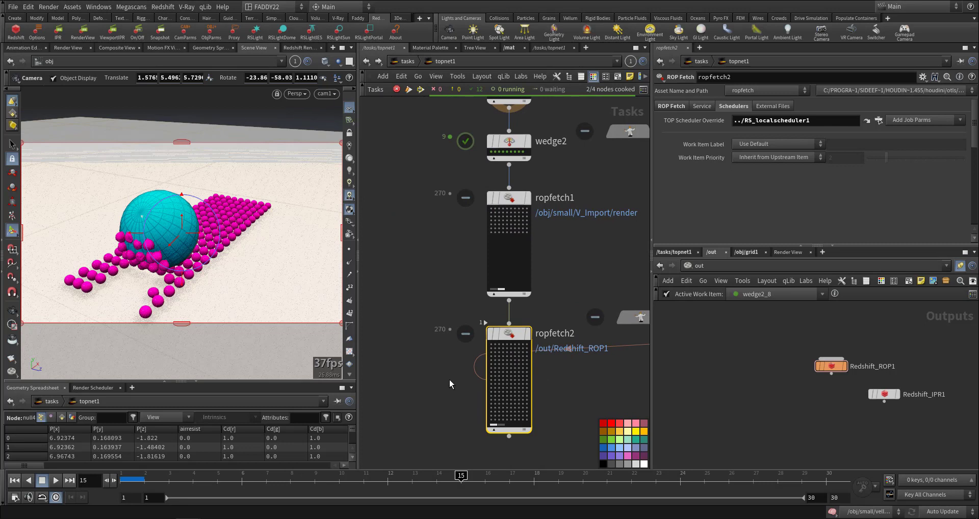
{"action": "middle_click_drag", "start_coordinate": [449, 379], "coordinate": [427, 356]}
{"action": "middle_click_drag", "start_coordinate": [529, 375], "coordinate": [513, 360]}
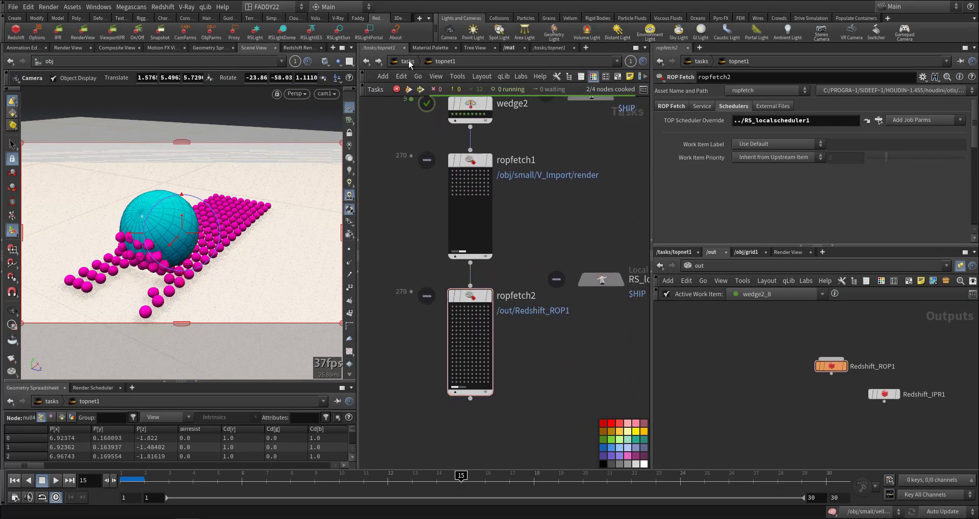
Check cam1's resolution in its view settings at the object level
{"action": "left_click", "coordinate": [743, 253]}
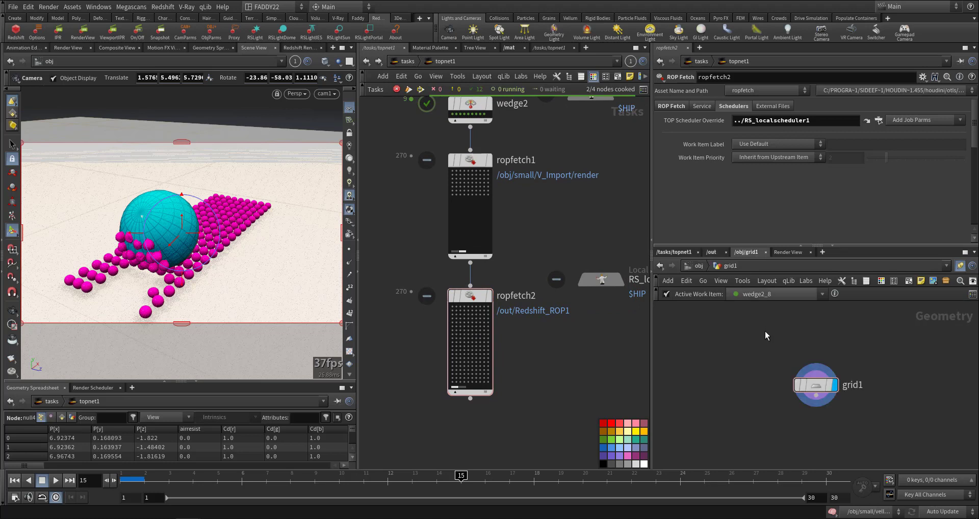
{"action": "left_click", "coordinate": [698, 265]}
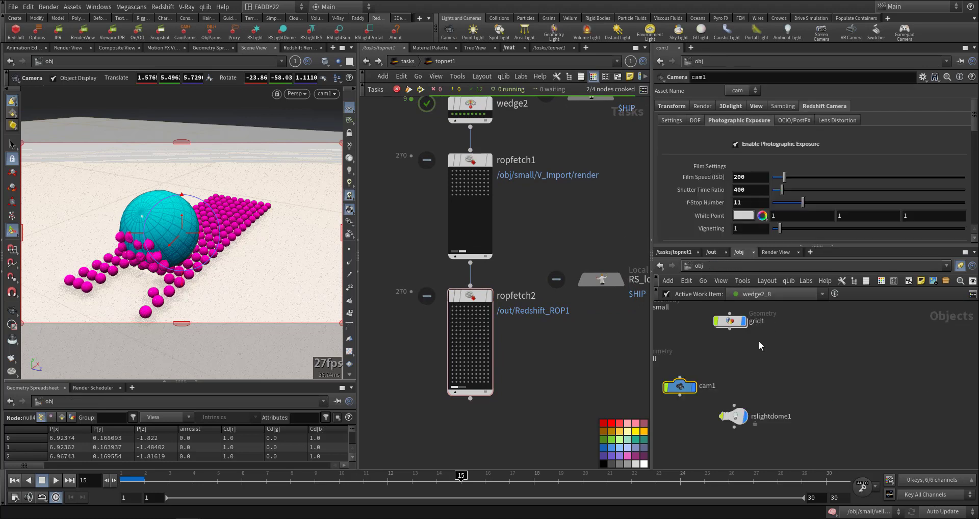
{"action": "left_click", "coordinate": [757, 107]}
Add an Overlay Text node below ropfetch2 in the task network
{"action": "middle_click_drag", "start_coordinate": [564, 331], "coordinate": [574, 288]}
{"action": "key", "text": "Tab"}
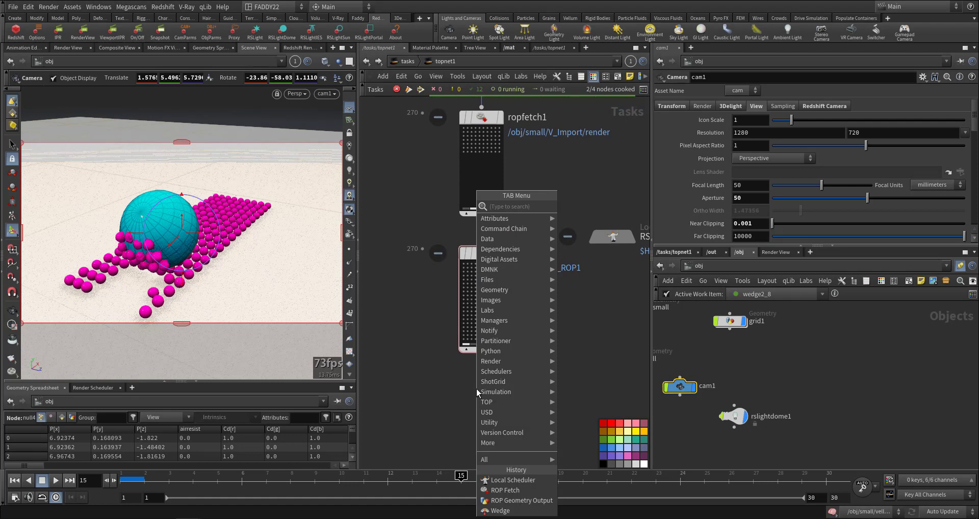
{"action": "type", "text": "ove"}
{"action": "left_click", "coordinate": [587, 206]}
{"action": "left_click", "coordinate": [480, 390]}
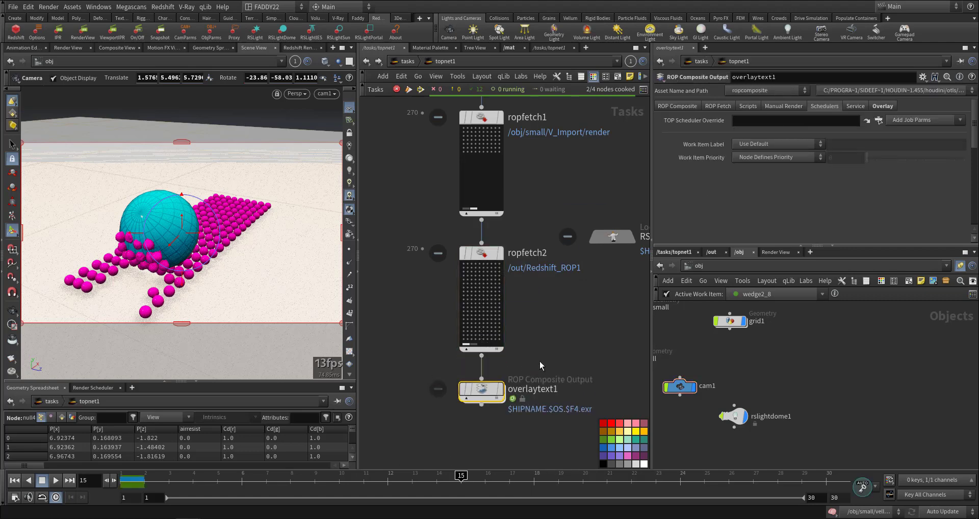
Review overlaytext1's composite and overlay settings, and look up the attribute name defined in wedge1
{"action": "left_click", "coordinate": [678, 108]}
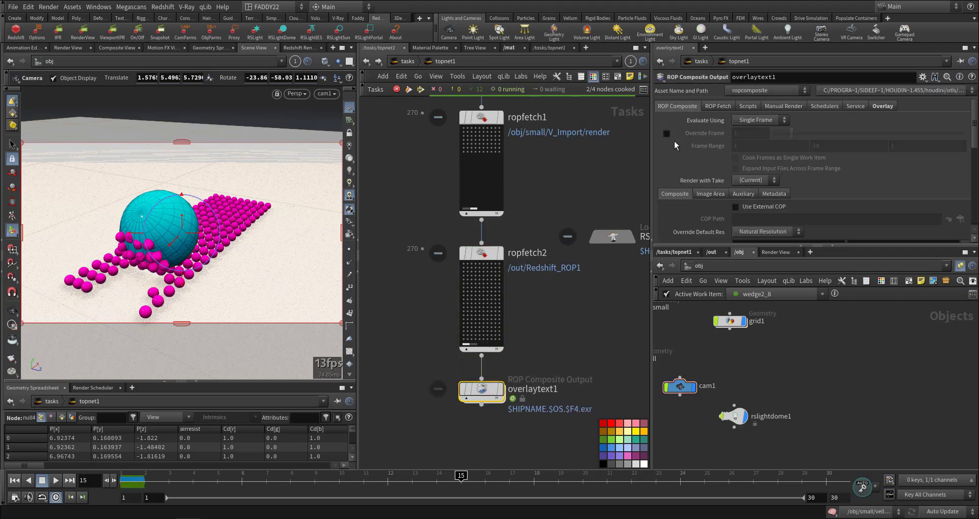
{"action": "left_click", "coordinate": [883, 107]}
{"action": "middle_click_drag", "start_coordinate": [576, 163], "coordinate": [542, 268]}
{"action": "left_click", "coordinate": [443, 206]}
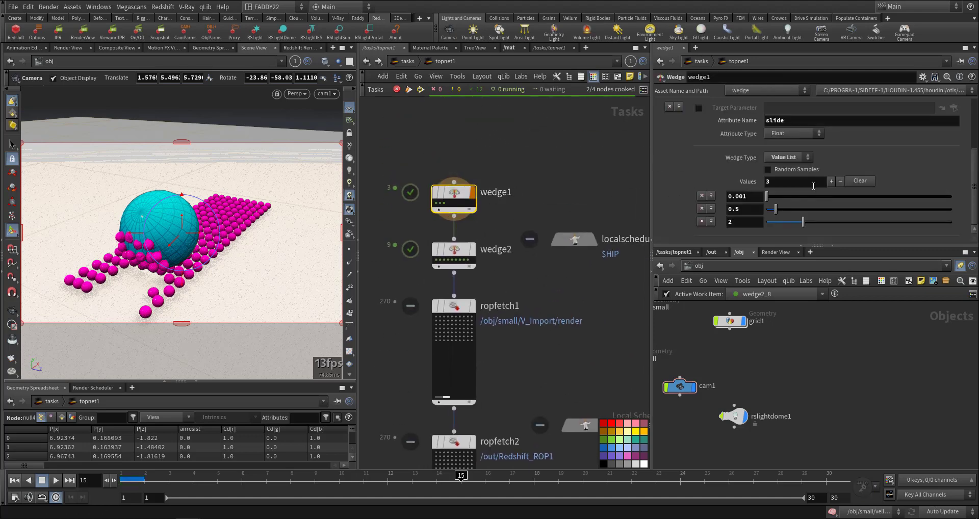
{"action": "left_click_drag", "start_coordinate": [789, 122], "coordinate": [756, 128]}
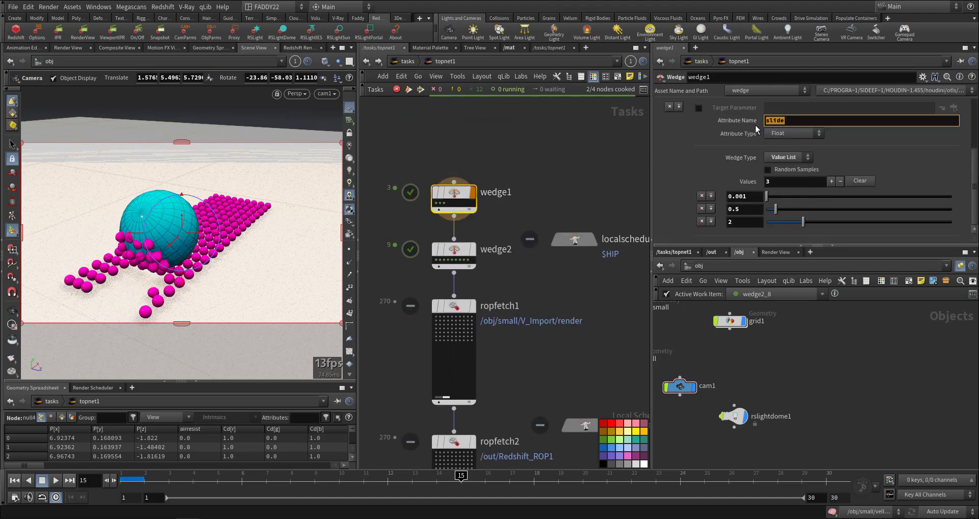
{"action": "middle_click_drag", "start_coordinate": [555, 347], "coordinate": [533, 260]}
{"action": "scroll", "coordinate": [533, 260], "scroll_direction": "down", "scroll_amount": 1}
{"action": "scroll", "coordinate": [527, 287], "scroll_direction": "down", "scroll_amount": 2}
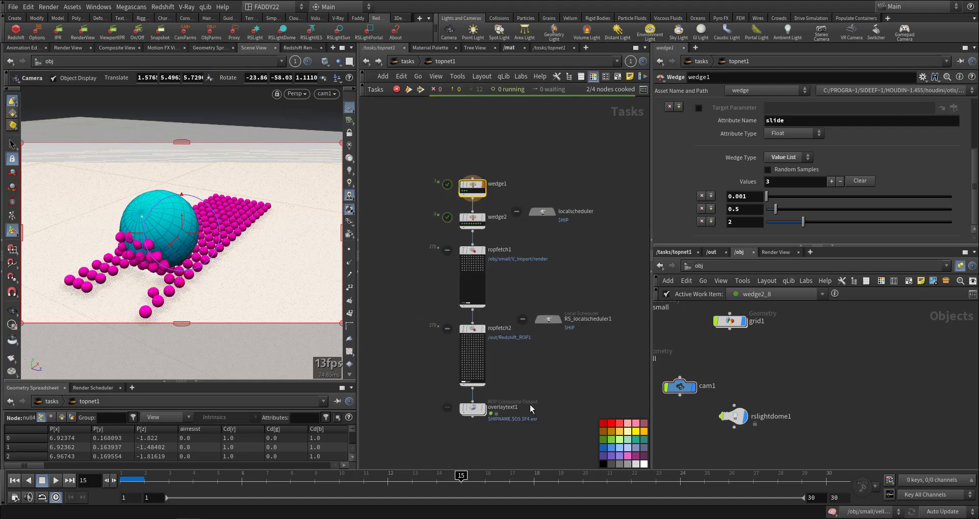
{"action": "left_click", "coordinate": [472, 407]}
{"action": "left_click_drag", "start_coordinate": [733, 131], "coordinate": [656, 132]}
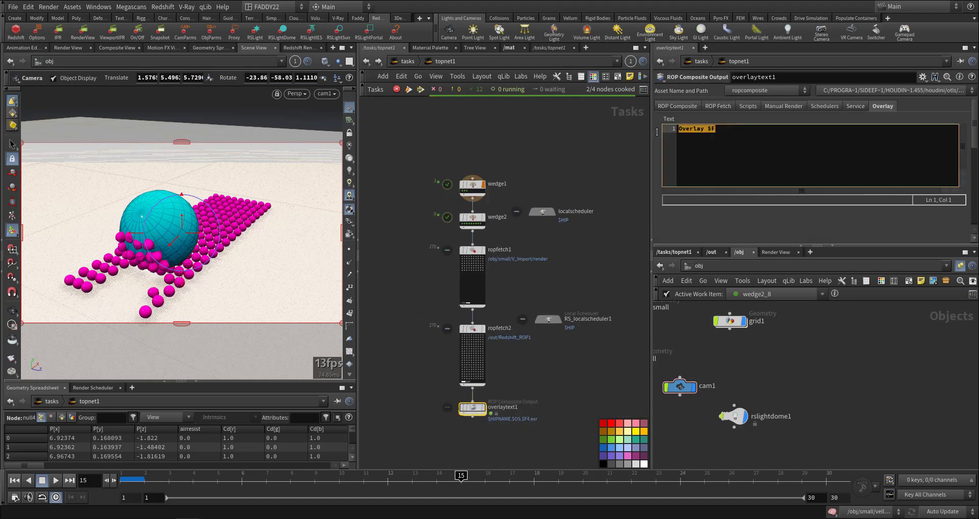
{"action": "type", "text": "slide: `"}
{"action": "left_click", "coordinate": [657, 132]}
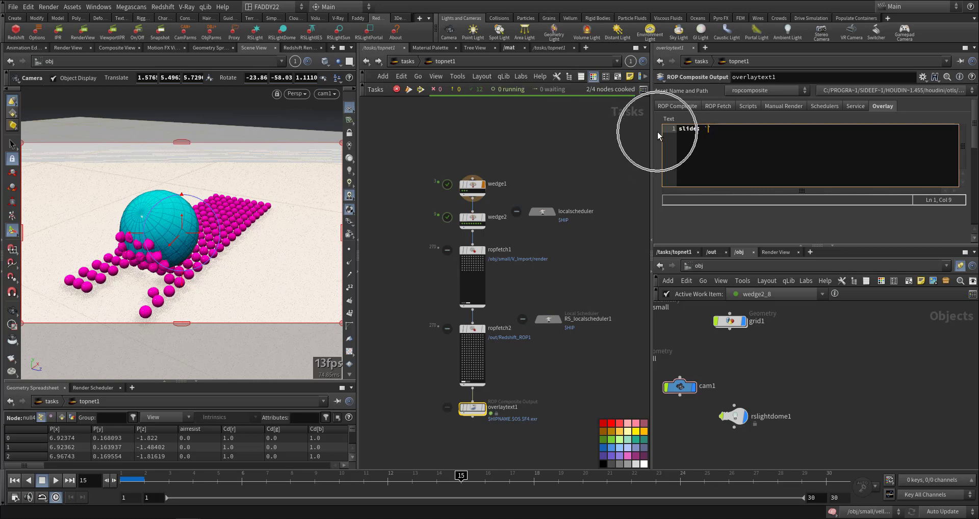
{"action": "type", "text": "@slide"}
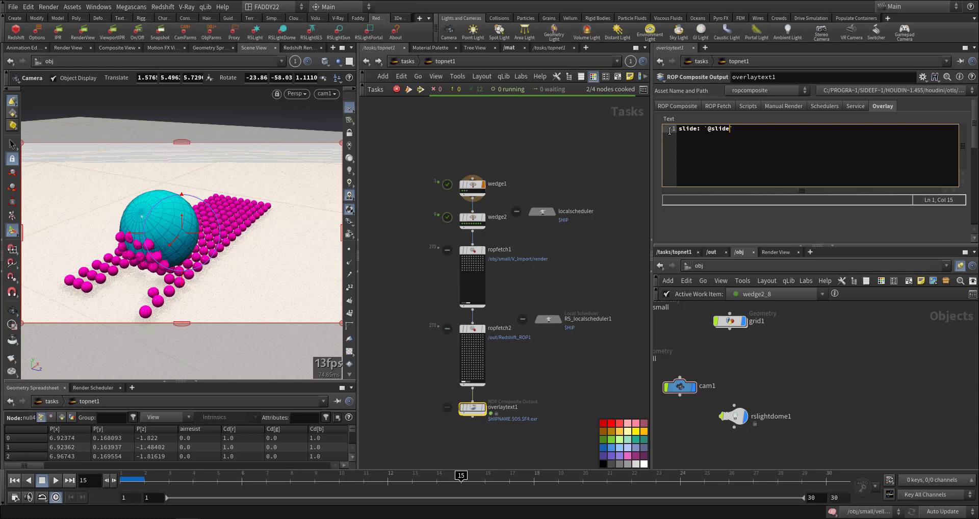
{"action": "left_click", "coordinate": [472, 219]}
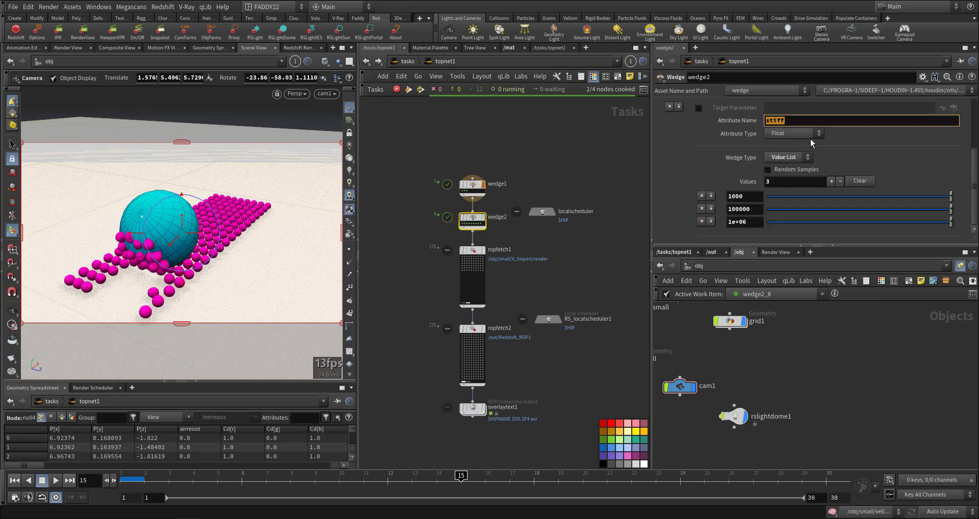
{"action": "left_click", "coordinate": [464, 408]}
{"action": "left_click", "coordinate": [757, 131]}
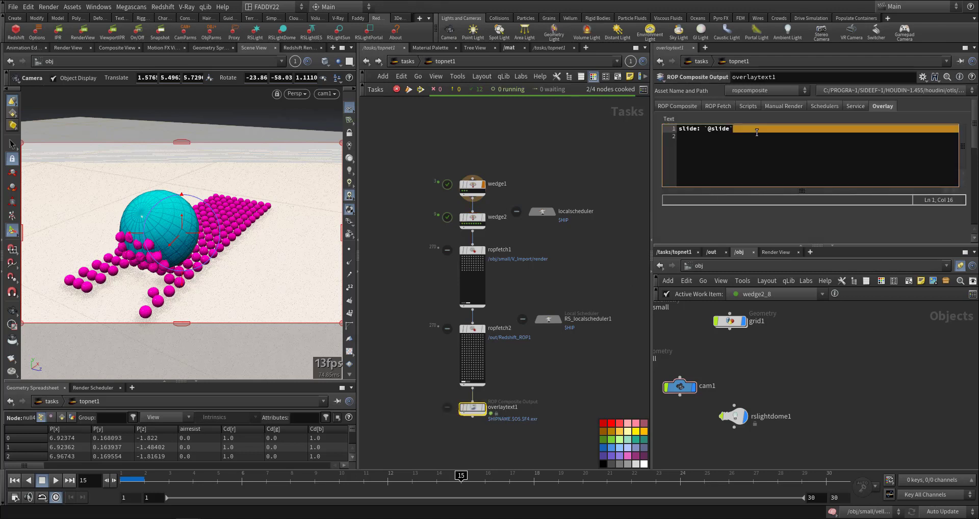
{"action": "key", "text": "Return"}
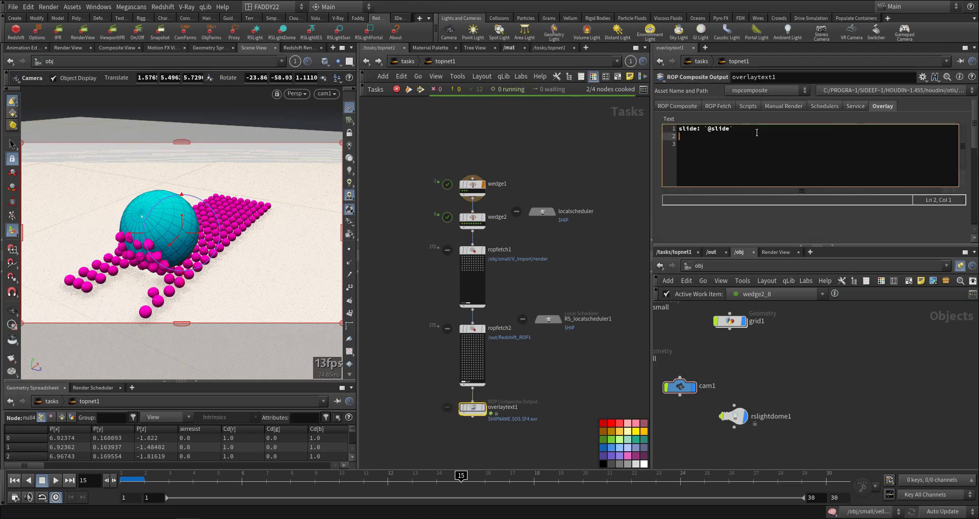
{"action": "type", "text": "stiff: `"}
{"action": "type", "text": "@stiff`"}
{"action": "left_click", "coordinate": [673, 121]}
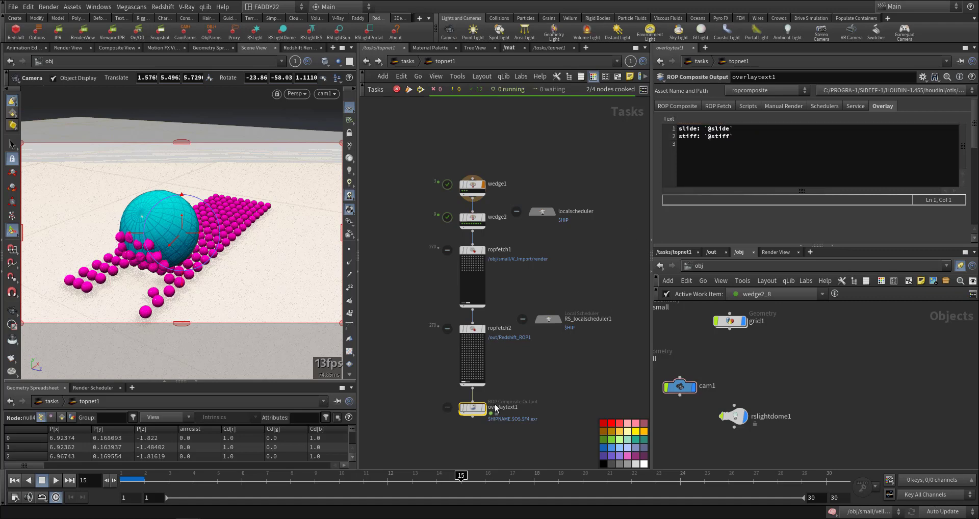
Generate the work items of overlaytext1
{"action": "right_click", "coordinate": [472, 408]}
{"action": "left_click", "coordinate": [523, 282]}
{"action": "middle_click_drag", "start_coordinate": [430, 424], "coordinate": [420, 318]}
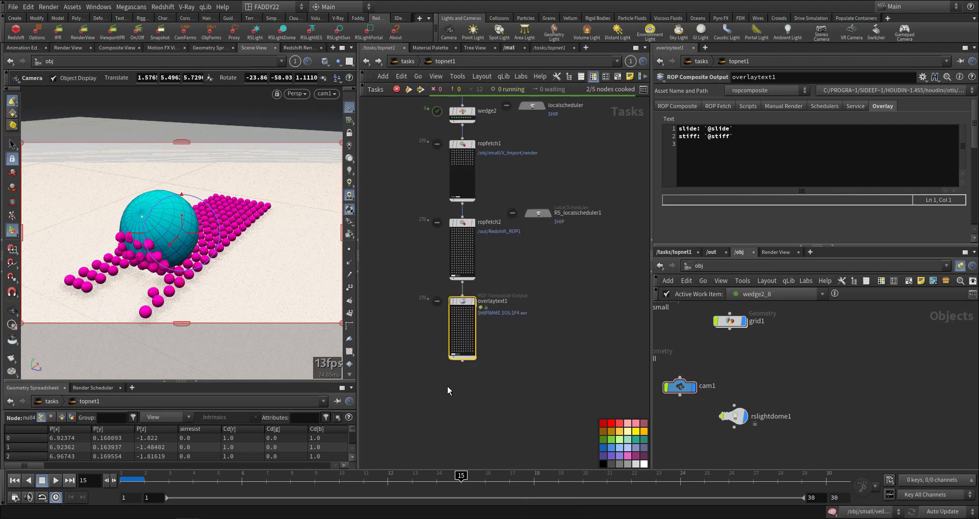
Add a Partition by Frame node below overlaytext1 and generate its work items
{"action": "left_click", "coordinate": [448, 386]}
{"action": "key", "text": "Tab"}
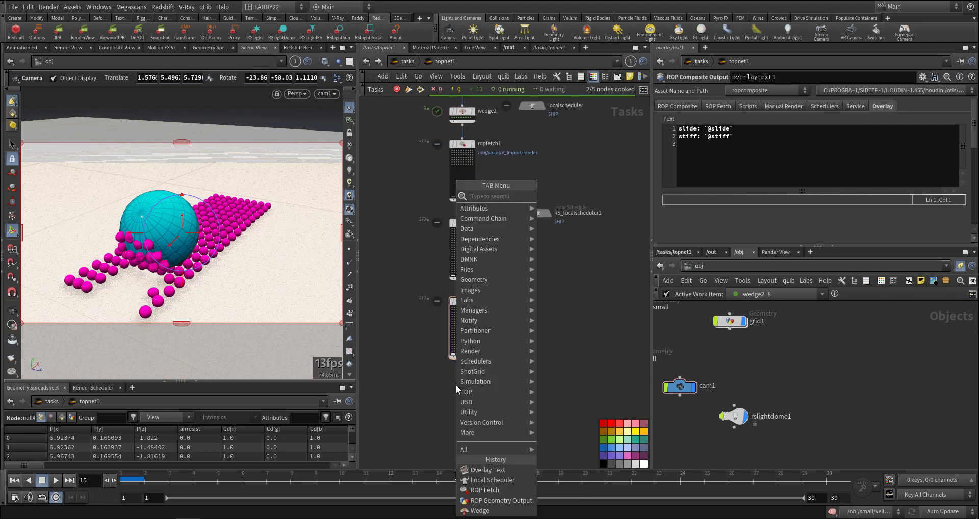
{"action": "mouse_move", "coordinate": [507, 239]}
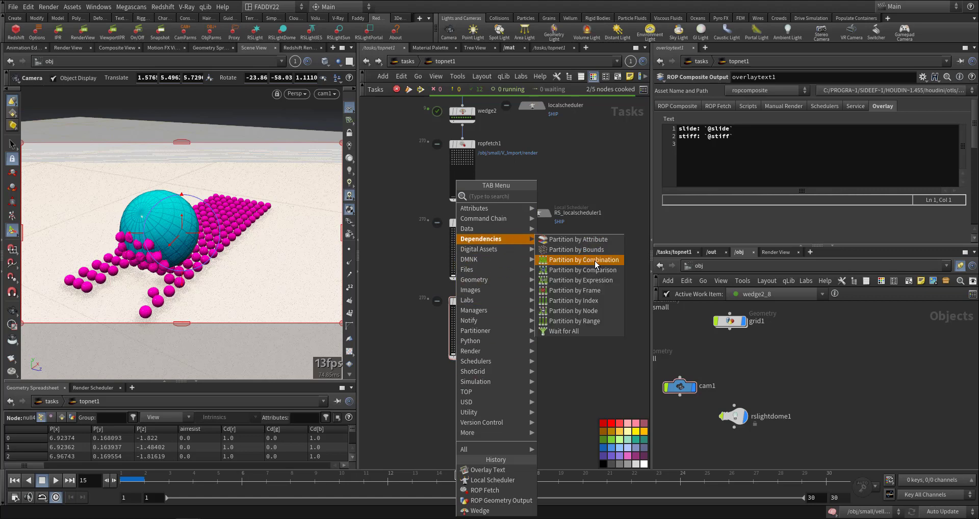
{"action": "left_click", "coordinate": [604, 290]}
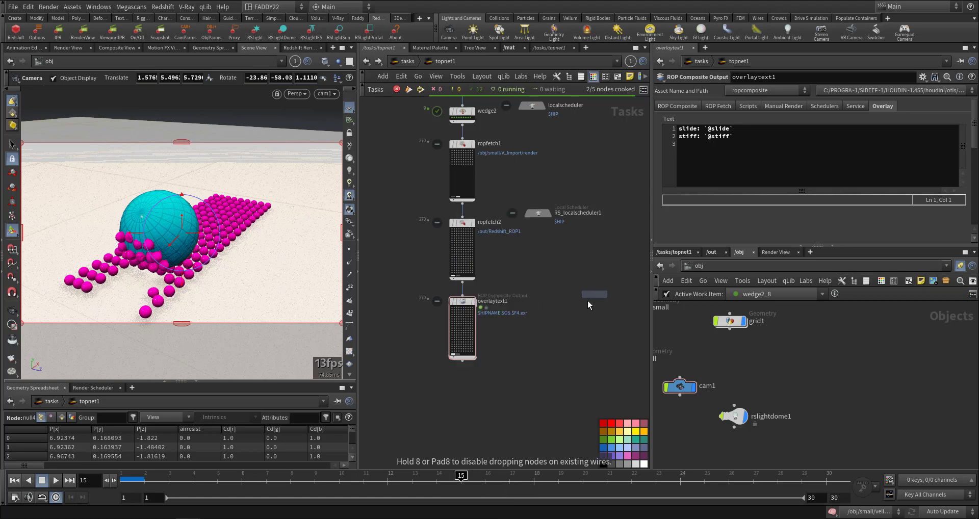
{"action": "left_click", "coordinate": [459, 372]}
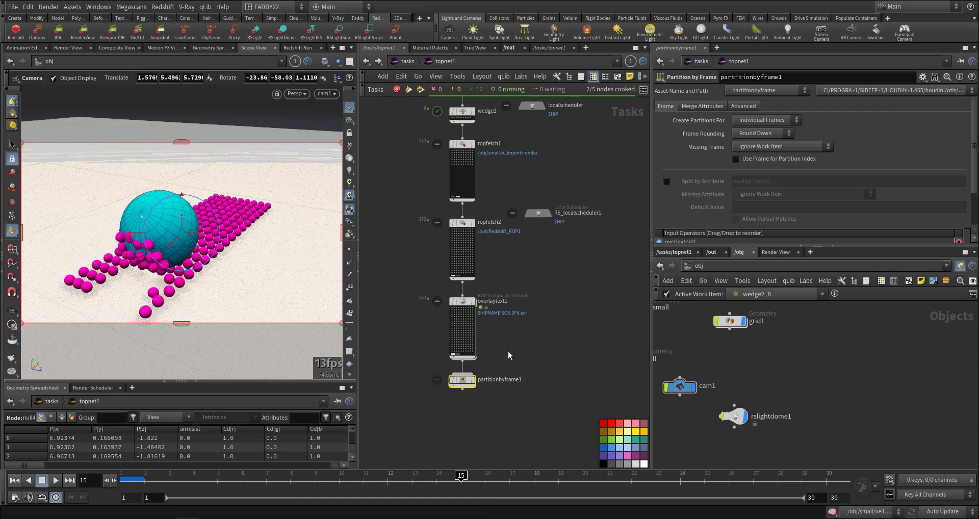
{"action": "scroll", "coordinate": [485, 322], "scroll_direction": "up", "scroll_amount": 3}
{"action": "right_click", "coordinate": [487, 351]}
{"action": "left_click", "coordinate": [512, 293]}
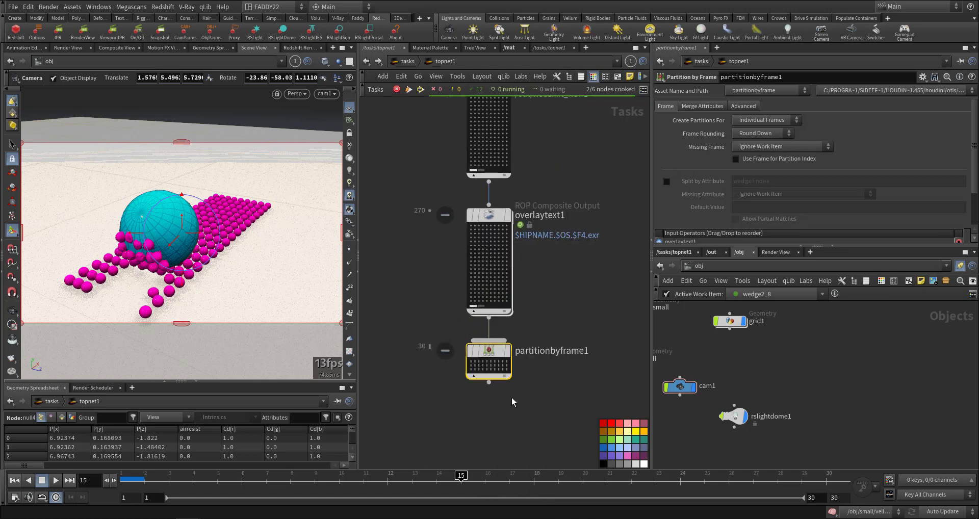
Add an ImageMagick node below partitionbyframe1 in the task network
{"action": "middle_click_drag", "start_coordinate": [512, 397], "coordinate": [514, 362]}
{"action": "key", "text": "Tab"}
{"action": "type", "text": "mon"}
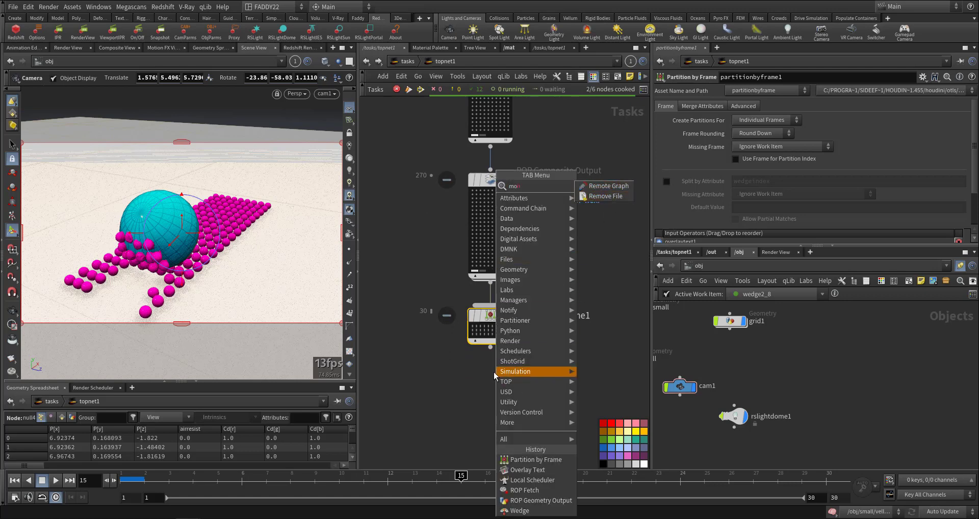
{"action": "key", "text": "Escape"}
{"action": "key", "text": "Tab"}
{"action": "type", "text": "mag"}
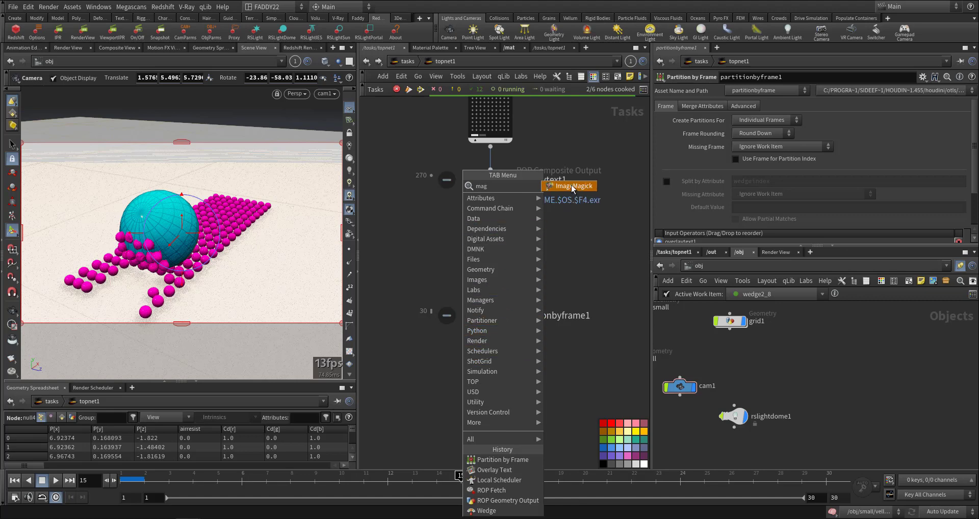
{"action": "left_click", "coordinate": [571, 187]}
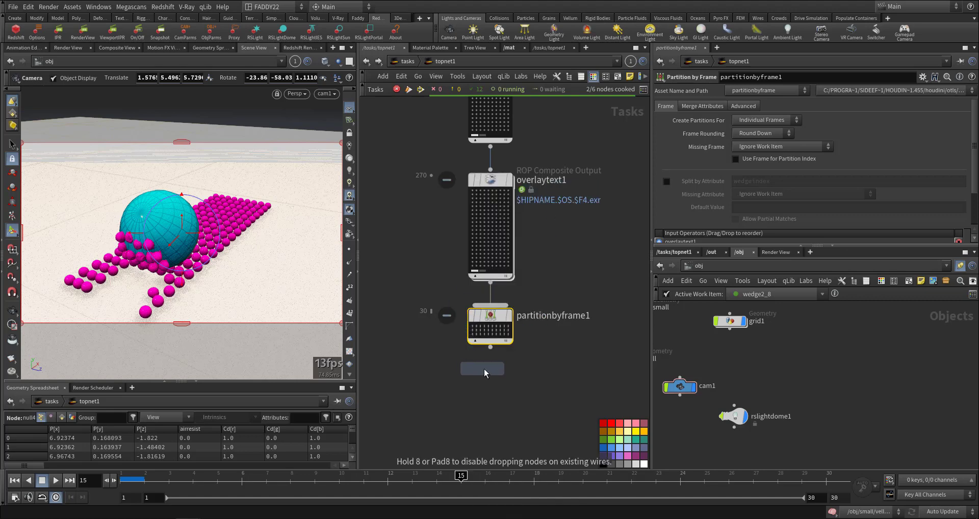
{"action": "left_click", "coordinate": [533, 369]}
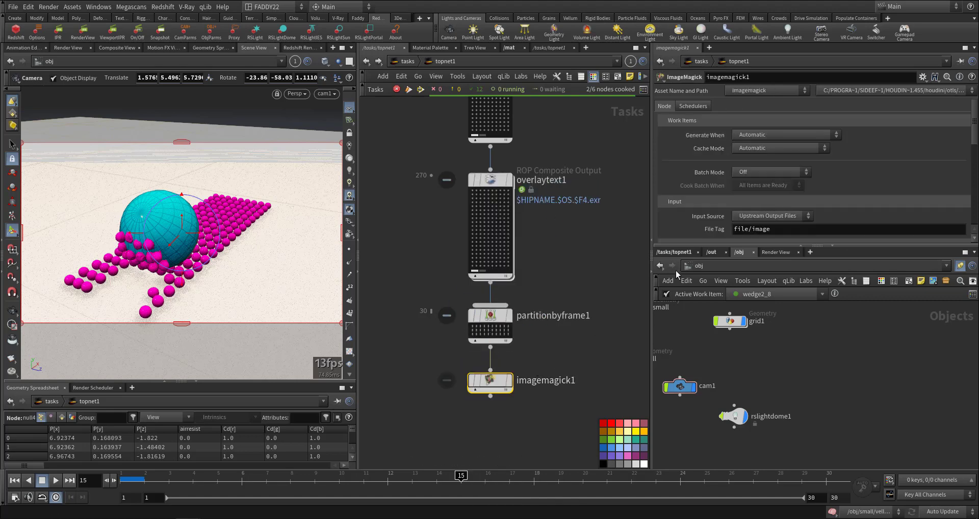
Change the file extension in imagemagick1's output file path to .jpg
{"action": "scroll", "coordinate": [687, 229], "scroll_direction": "down", "scroll_amount": 3}
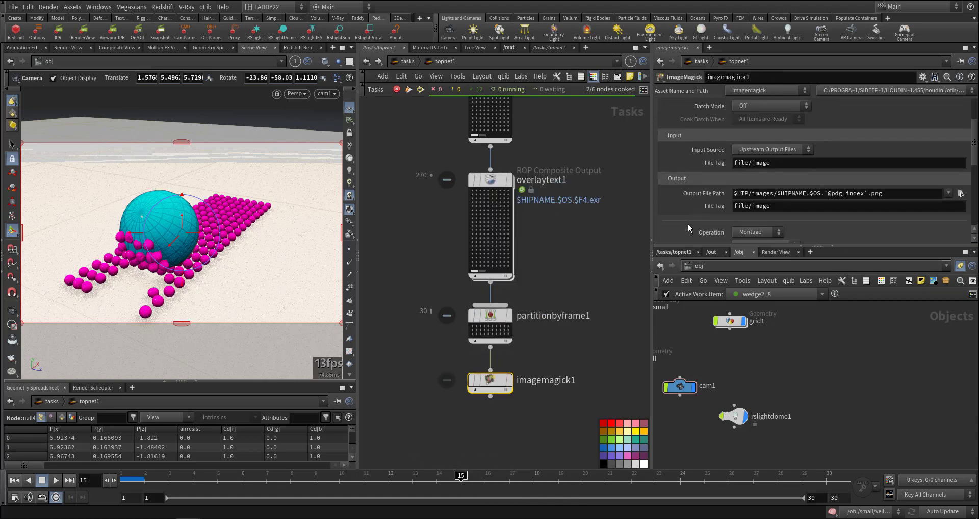
{"action": "double_click", "coordinate": [873, 194]}
{"action": "type", "text": "jp"}
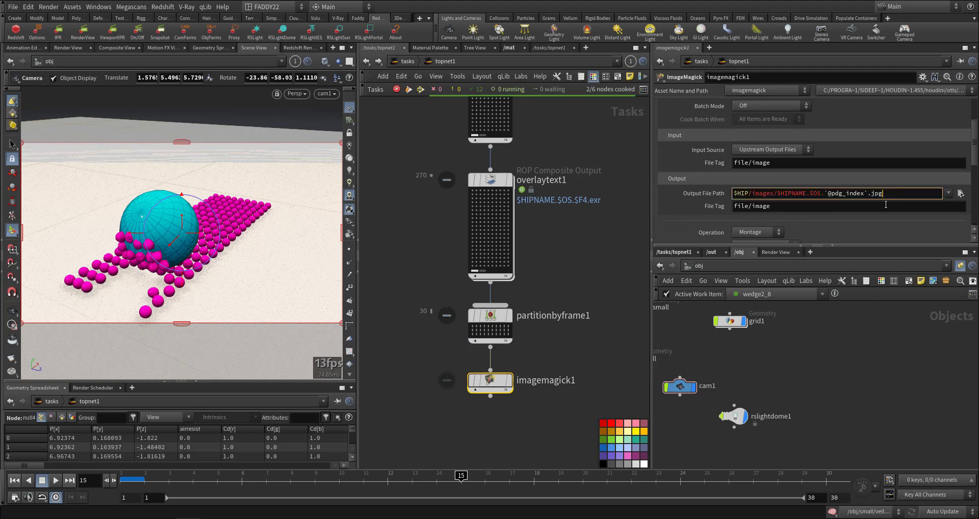
{"action": "key", "text": "Return"}
{"action": "middle_click_drag", "start_coordinate": [813, 351], "coordinate": [870, 388]}
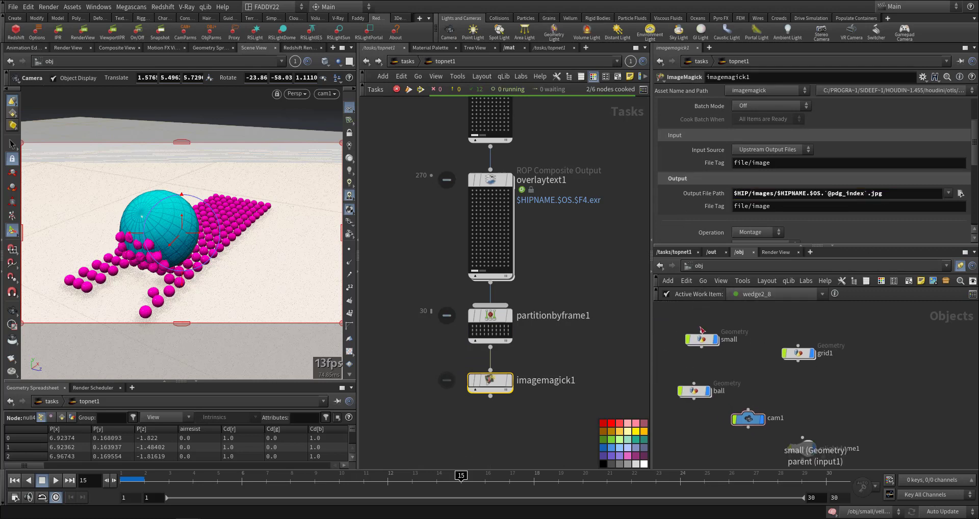
{"action": "left_click", "coordinate": [710, 252]}
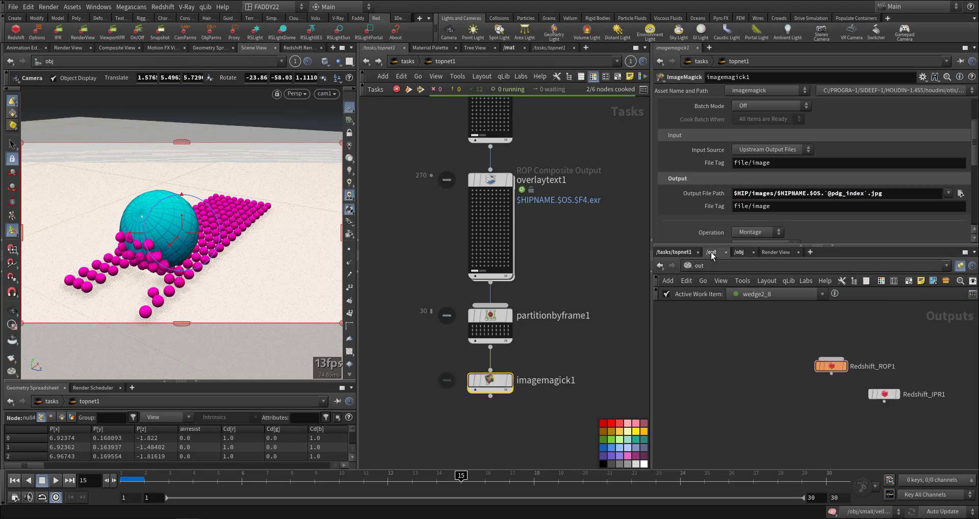
{"action": "left_click", "coordinate": [830, 365]}
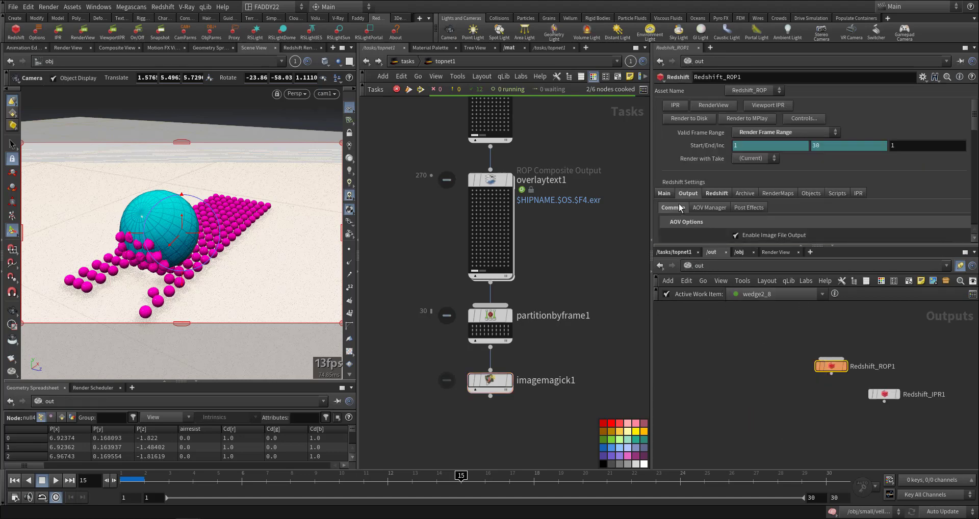
{"action": "left_click", "coordinate": [665, 194]}
{"action": "left_click", "coordinate": [688, 194]}
{"action": "scroll", "coordinate": [907, 206], "scroll_direction": "down", "scroll_amount": 2}
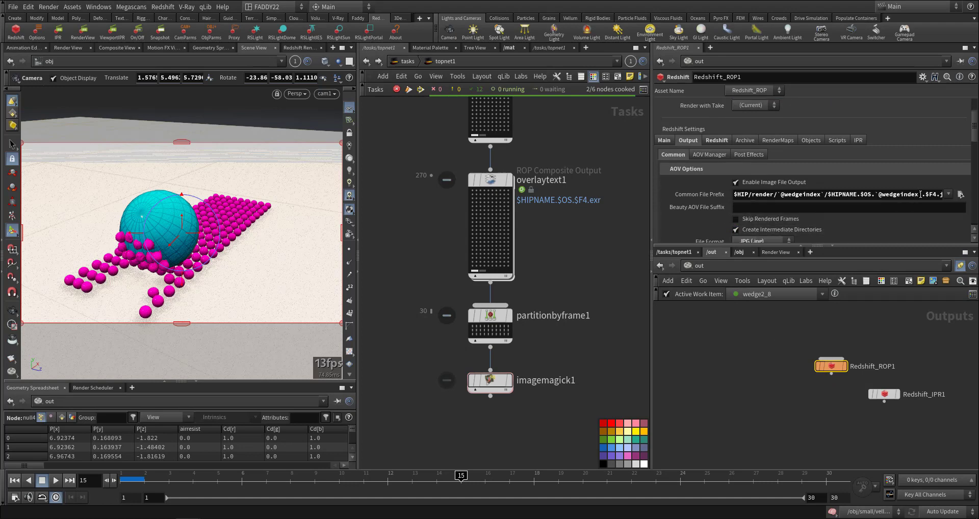
{"action": "left_click_drag", "start_coordinate": [920, 194], "coordinate": [874, 195]}
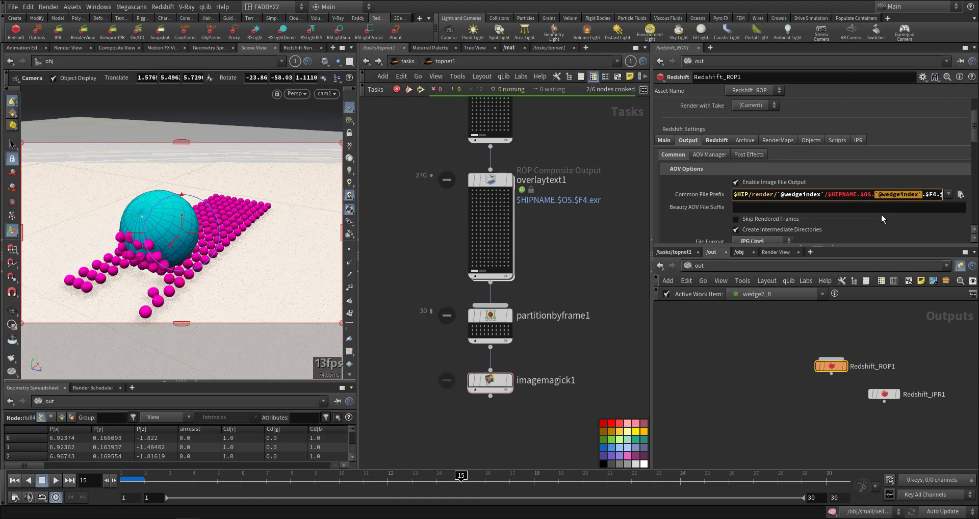
{"action": "left_click", "coordinate": [490, 381]}
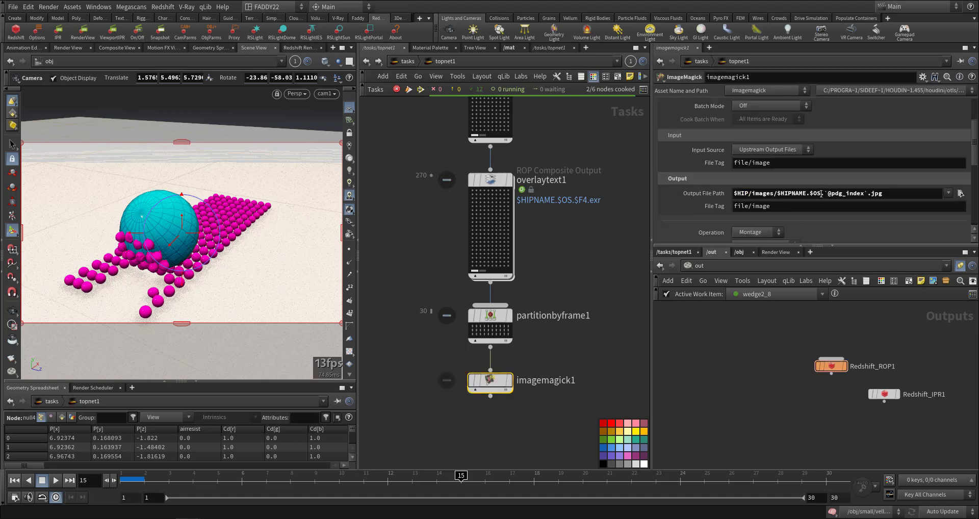
{"action": "left_click", "coordinate": [777, 192]}
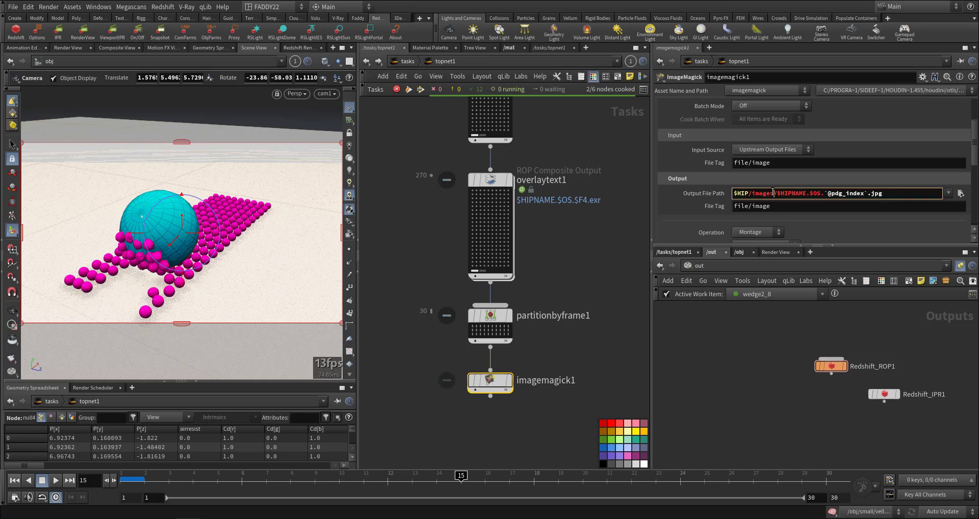
{"action": "left_click_drag", "start_coordinate": [773, 193], "coordinate": [753, 192]}
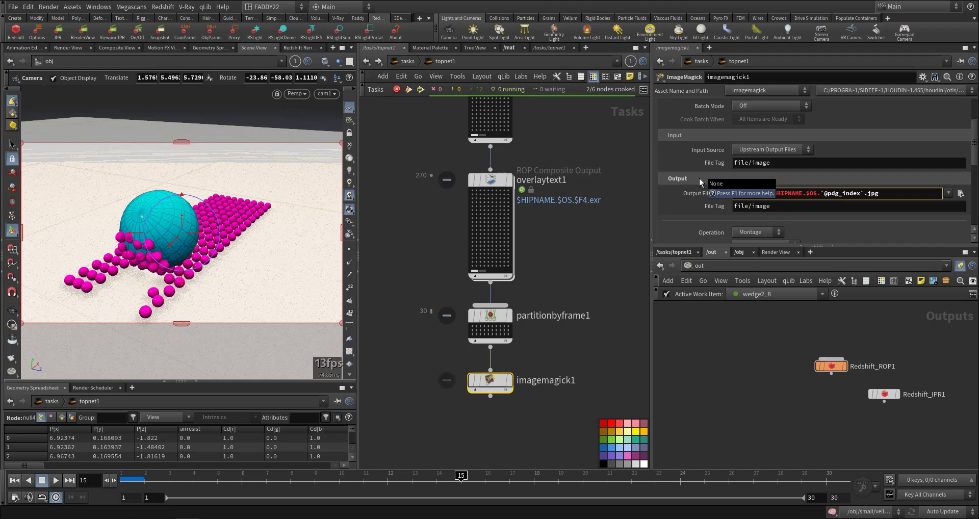
{"action": "type", "text": "magic/$HIPNAME.$OS."}
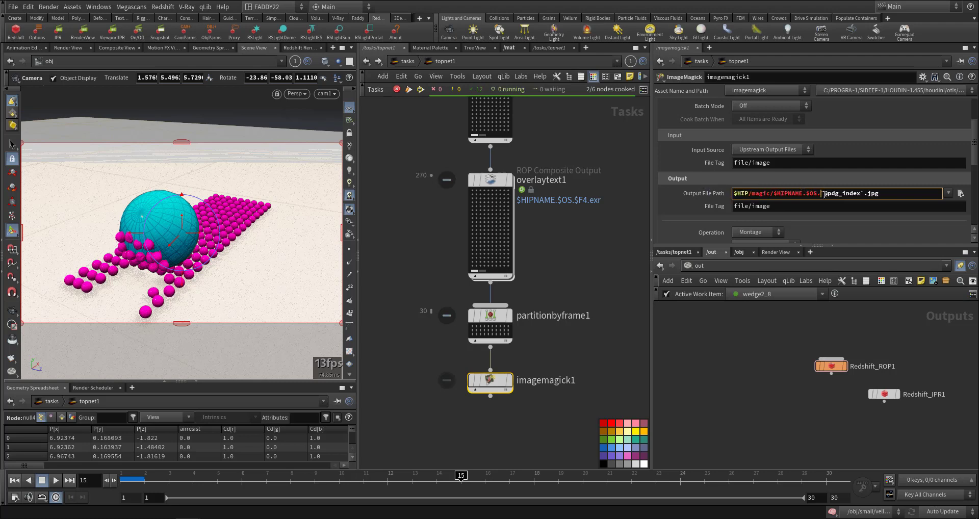
{"action": "type", "text": "`@wedgeindex`."}
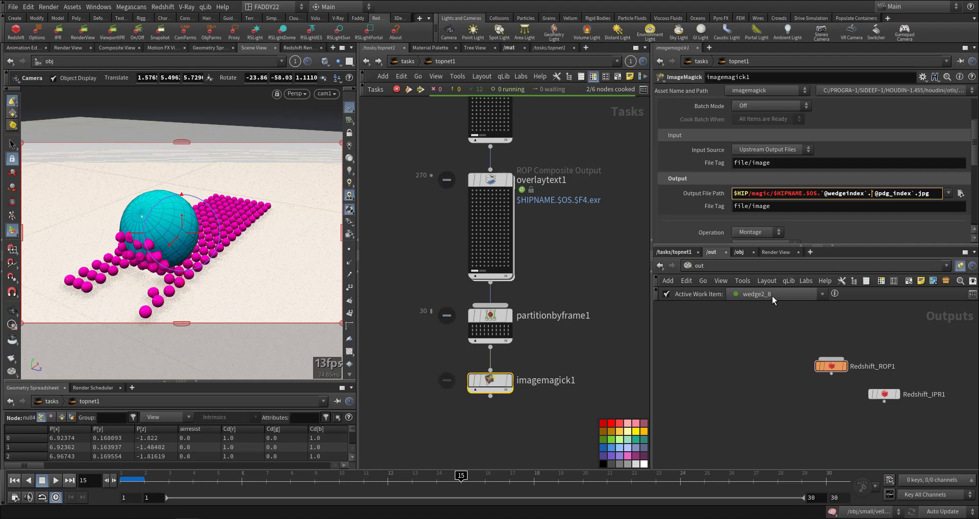
{"action": "left_click", "coordinate": [702, 195]}
{"action": "left_click", "coordinate": [700, 193]}
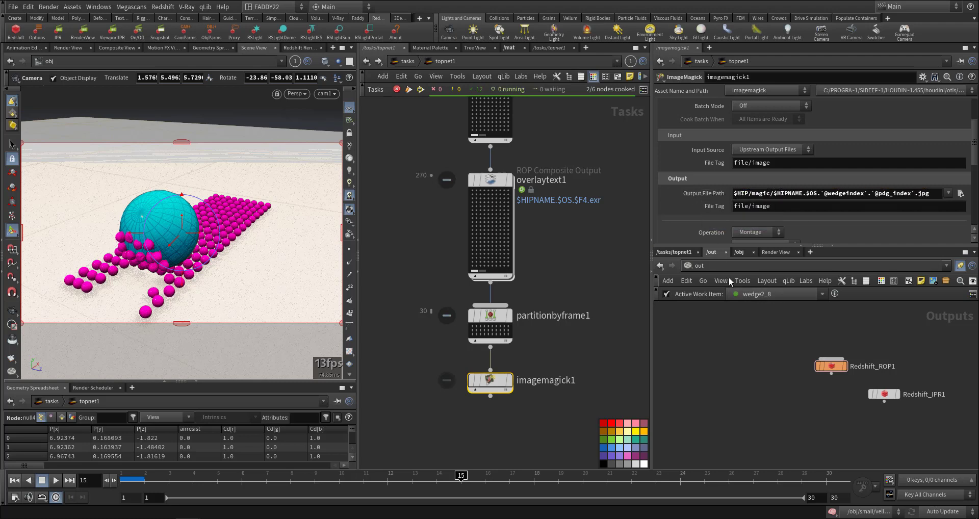
{"action": "scroll", "coordinate": [687, 215], "scroll_direction": "down", "scroll_amount": 3}
{"action": "scroll", "coordinate": [687, 216], "scroll_direction": "up", "scroll_amount": 4}
{"action": "scroll", "coordinate": [687, 216], "scroll_direction": "up", "scroll_amount": 4}
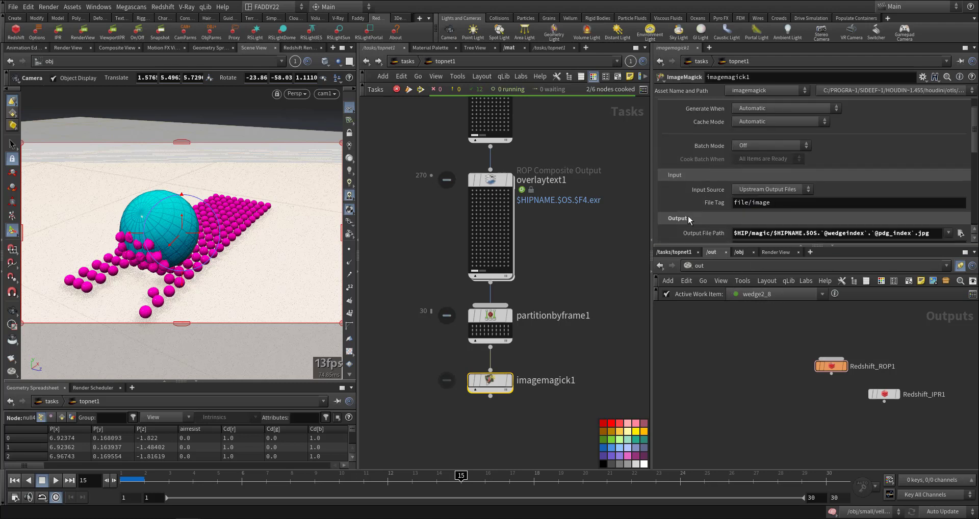
Add a Wait for All node below imagemagick1 and generate imagemagick1's work items
{"action": "middle_click_drag", "start_coordinate": [547, 406], "coordinate": [545, 347]}
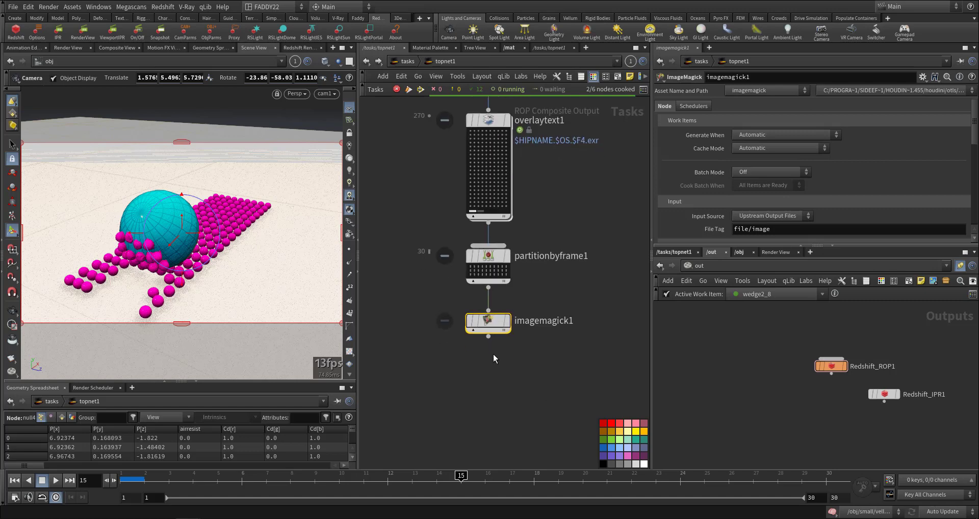
{"action": "key", "text": "Tab"}
{"action": "type", "text": "wa"}
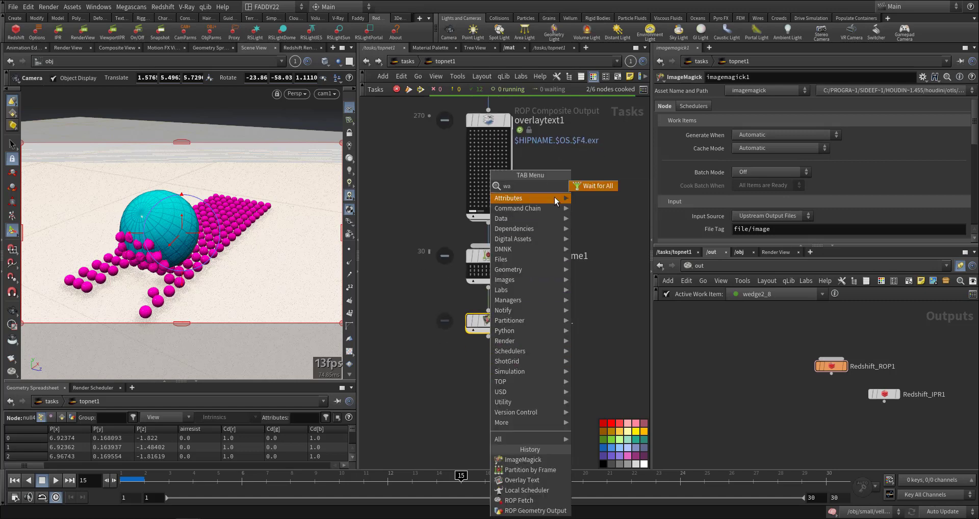
{"action": "left_click", "coordinate": [586, 186]}
{"action": "left_click", "coordinate": [479, 369]}
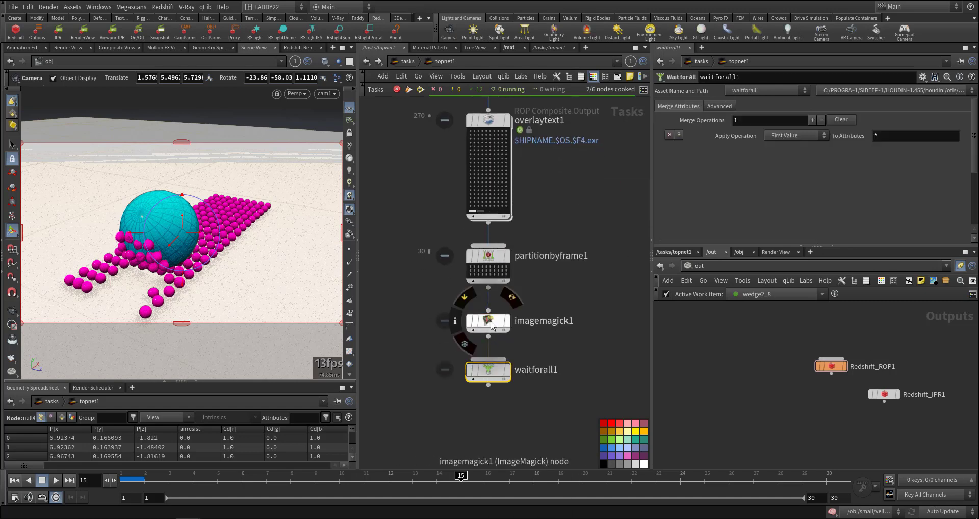
{"action": "right_click", "coordinate": [488, 369]}
{"action": "left_click", "coordinate": [533, 281]}
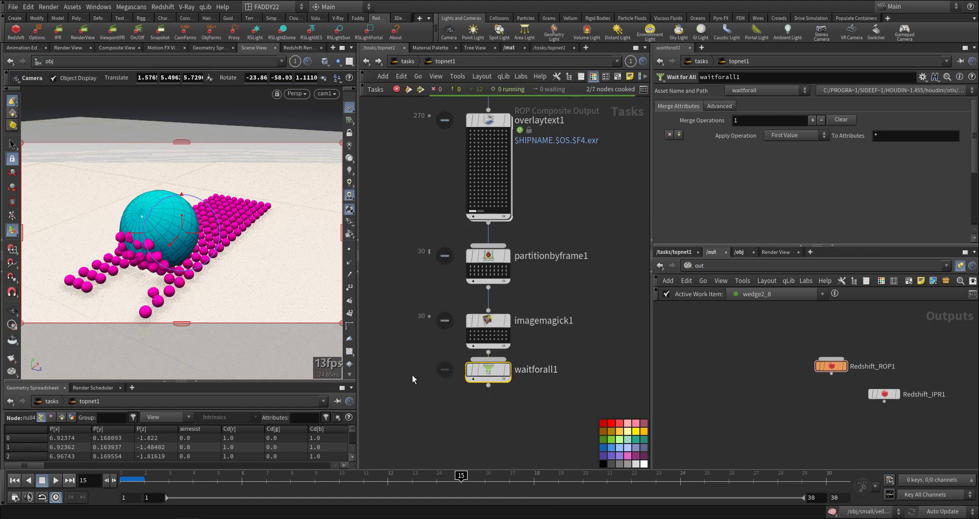
Add an FFmpeg Encode Video node below waitforall1 in the task network
{"action": "middle_click_drag", "start_coordinate": [471, 414], "coordinate": [476, 348]}
{"action": "key", "text": "Tab"}
{"action": "mouse_move", "coordinate": [476, 351]}
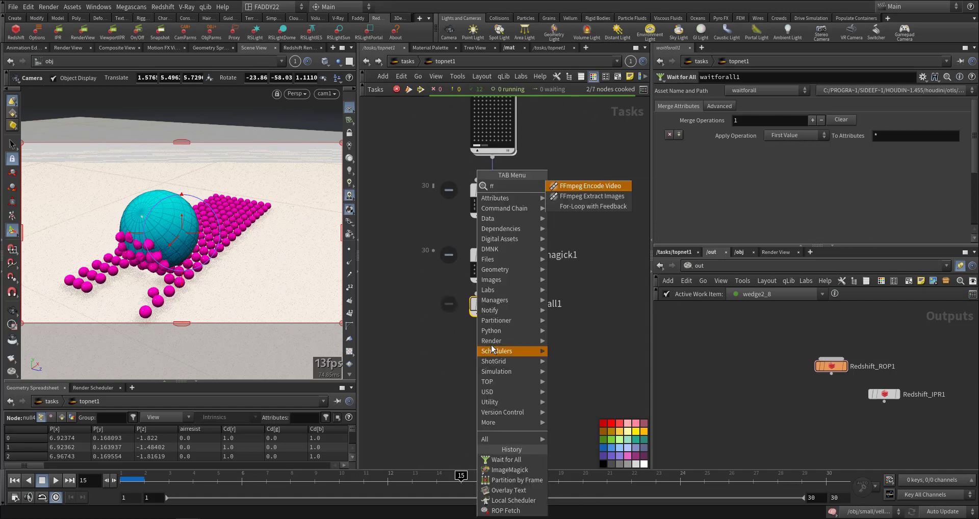
{"action": "left_click", "coordinate": [575, 185]}
{"action": "left_click", "coordinate": [493, 351]}
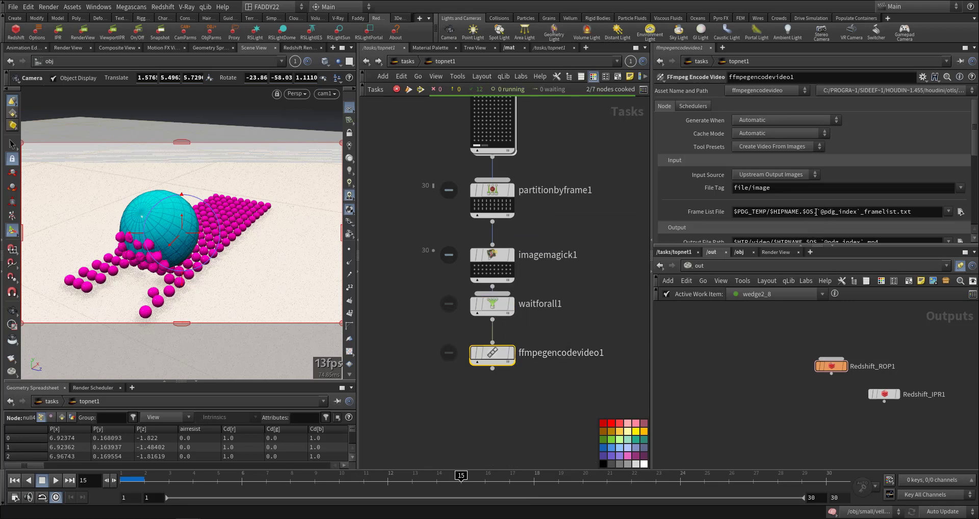
{"action": "scroll", "coordinate": [707, 199], "scroll_direction": "down", "scroll_amount": 3}
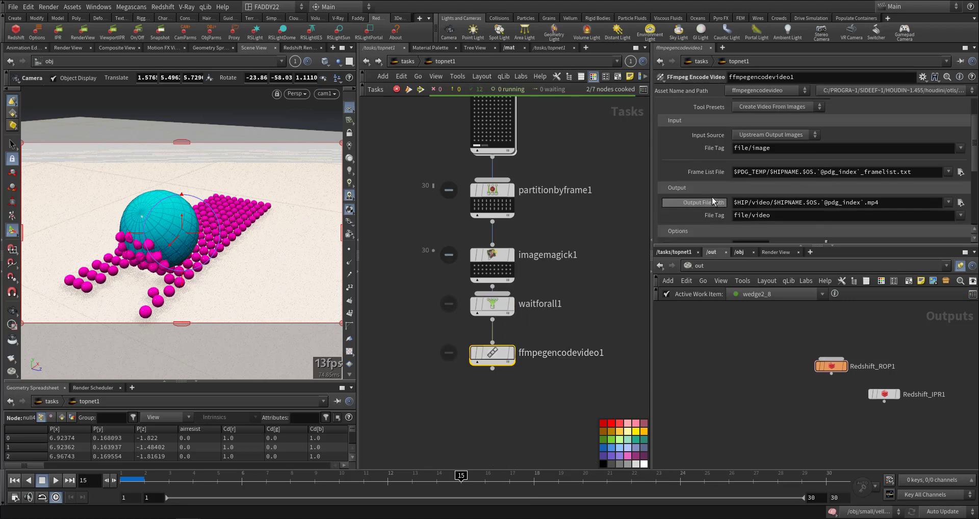
{"action": "left_click_drag", "start_coordinate": [750, 202], "coordinate": [733, 201]}
{"action": "key", "text": "ctrl+c"}
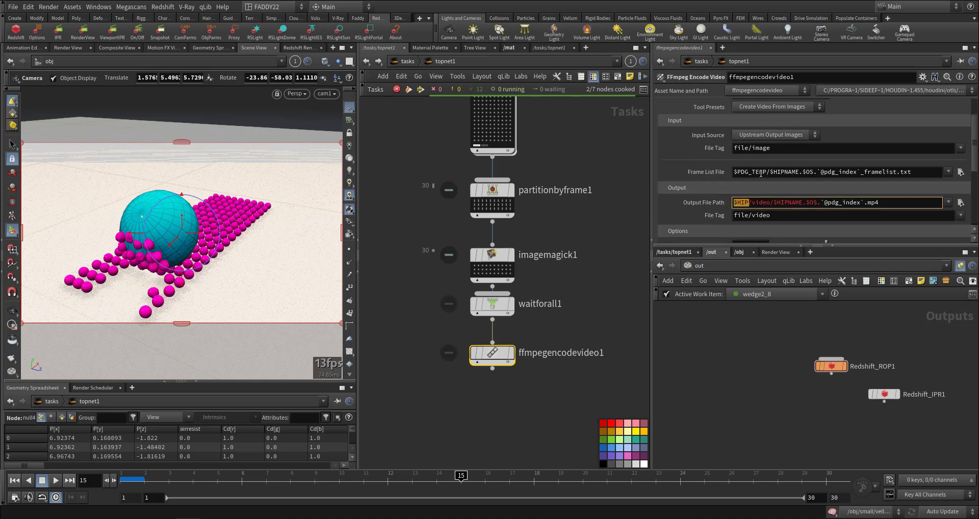
{"action": "left_click_drag", "start_coordinate": [767, 172], "coordinate": [732, 173]}
{"action": "key", "text": "ctrl+v"}
{"action": "scroll", "coordinate": [694, 194], "scroll_direction": "up", "scroll_amount": 1}
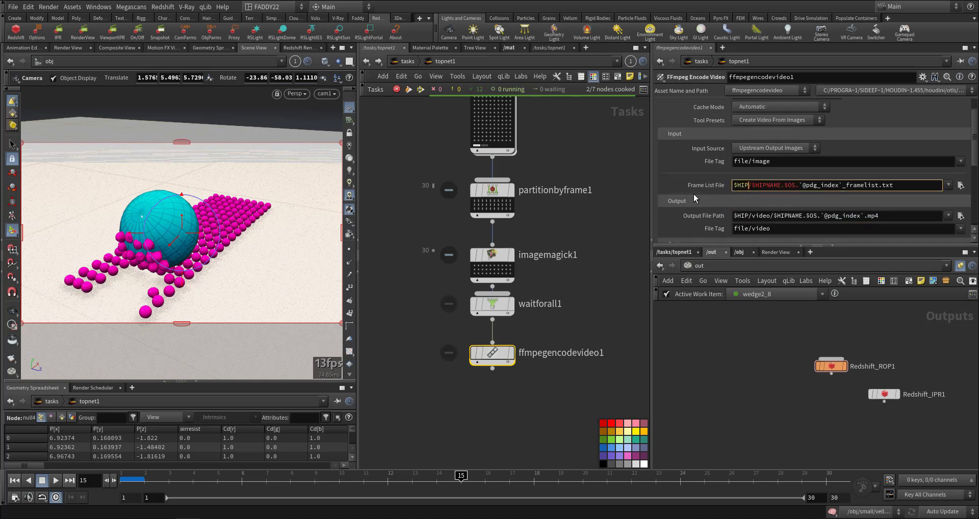
{"action": "scroll", "coordinate": [694, 194], "scroll_direction": "up", "scroll_amount": 2}
Generate the work items of waitforall1 and ffmpegencodevideo1
{"action": "right_click", "coordinate": [491, 304]}
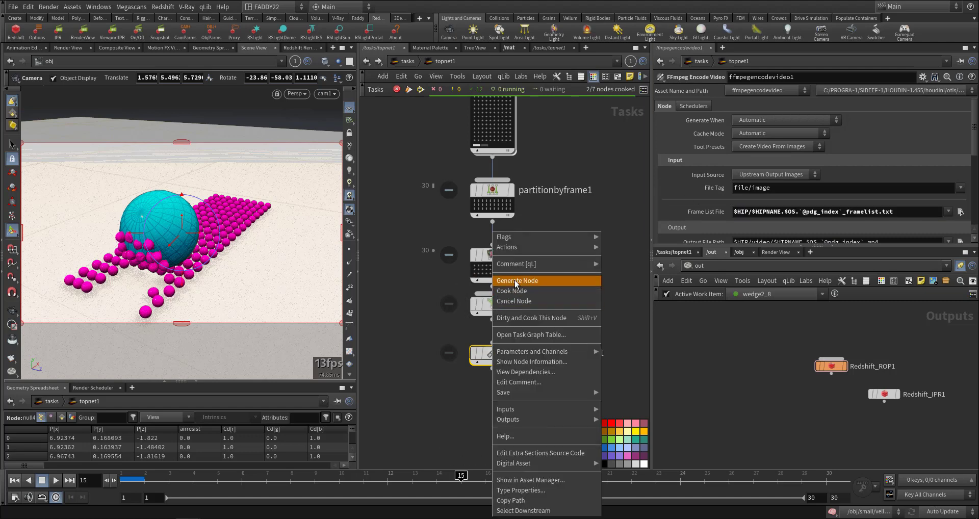
{"action": "left_click", "coordinate": [515, 279]}
{"action": "right_click", "coordinate": [488, 350]}
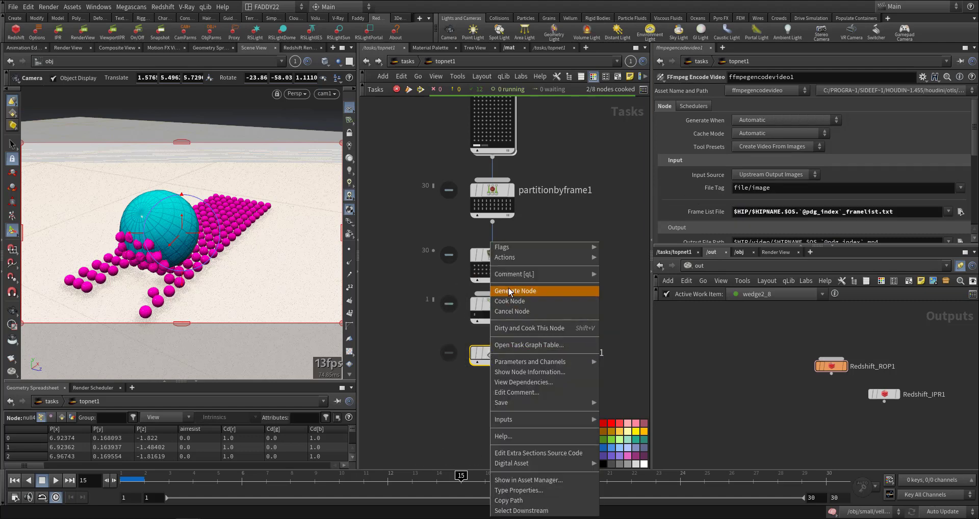
{"action": "left_click", "coordinate": [509, 291]}
Dirty and cook ffmpegencodevideo1 to run the complete chain of task nodes
{"action": "scroll", "coordinate": [565, 286], "scroll_direction": "down", "scroll_amount": 5}
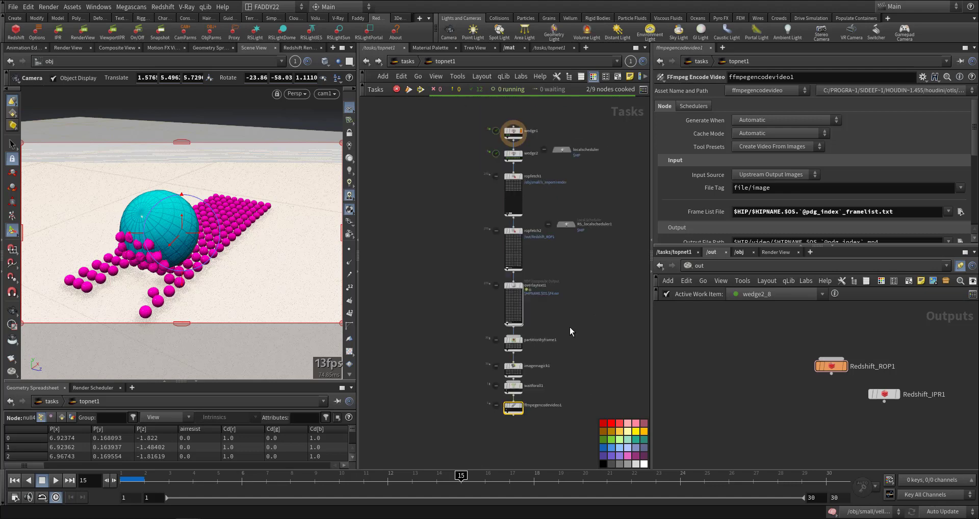
{"action": "scroll", "coordinate": [516, 196], "scroll_direction": "up", "scroll_amount": 5}
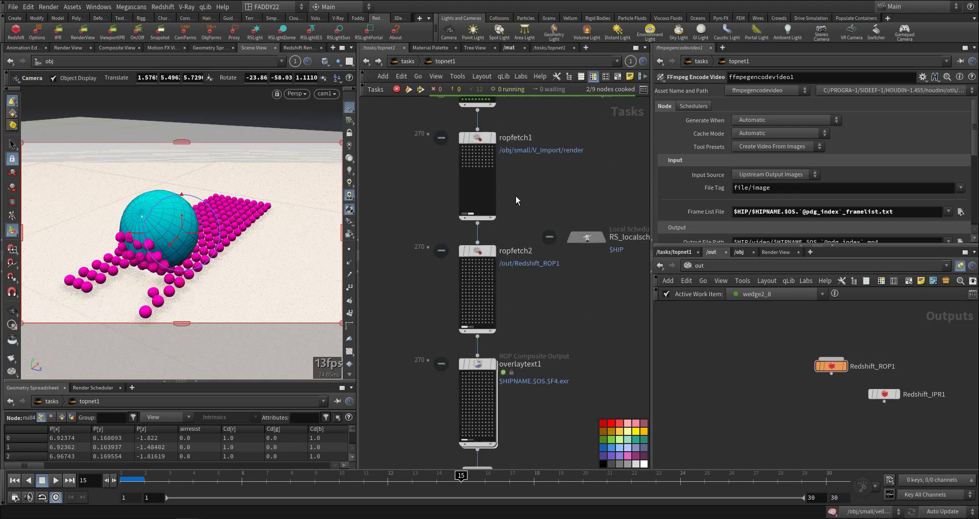
{"action": "middle_click_drag", "start_coordinate": [515, 196], "coordinate": [530, 249]}
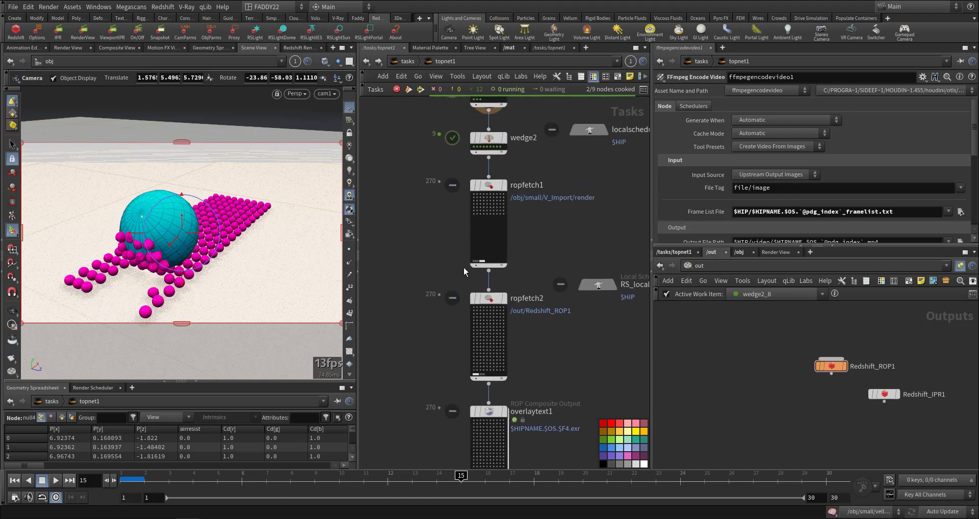
{"action": "right_click", "coordinate": [489, 189]}
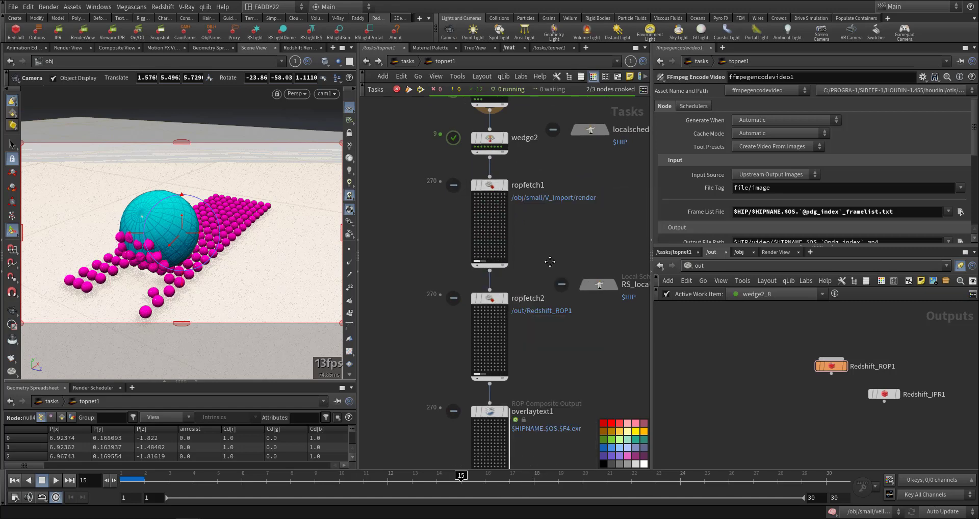
{"action": "scroll", "coordinate": [563, 240], "scroll_direction": "down", "scroll_amount": 4}
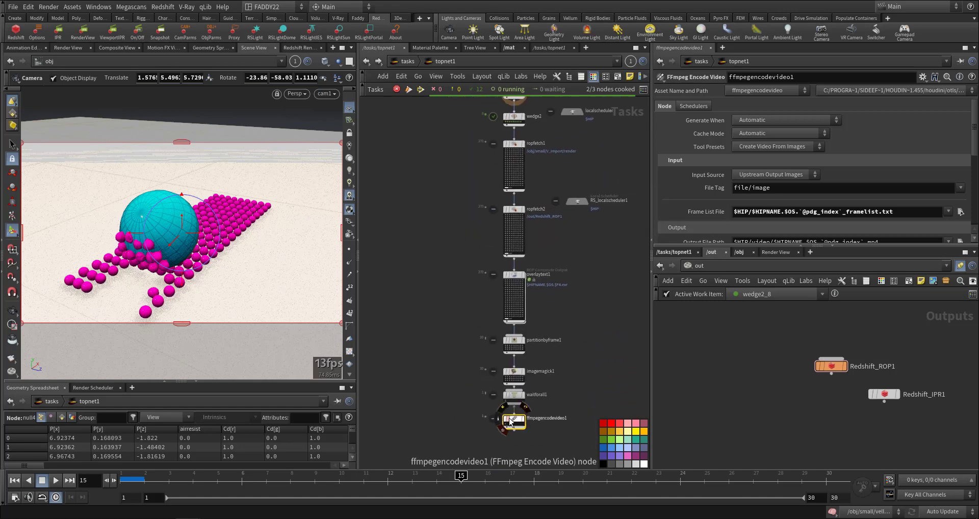
{"action": "right_click", "coordinate": [513, 421]}
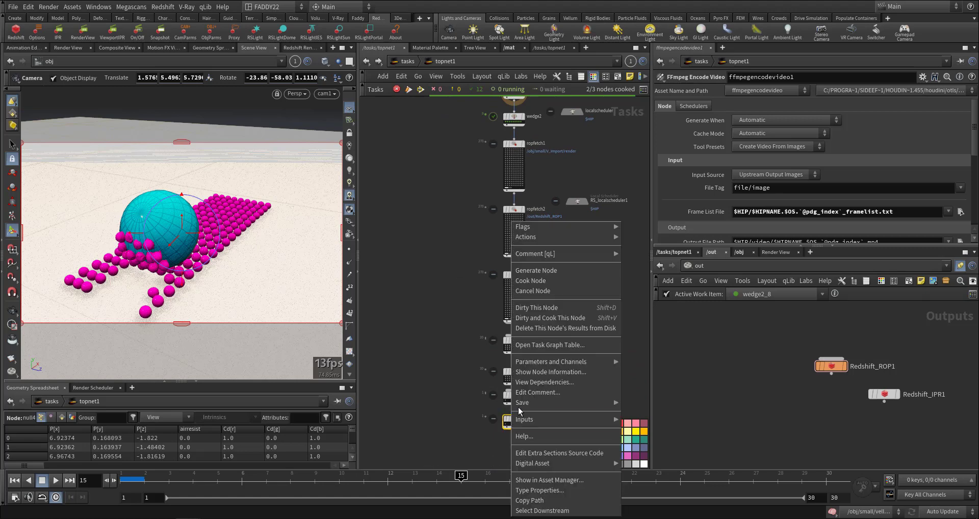
{"action": "left_click", "coordinate": [540, 318]}
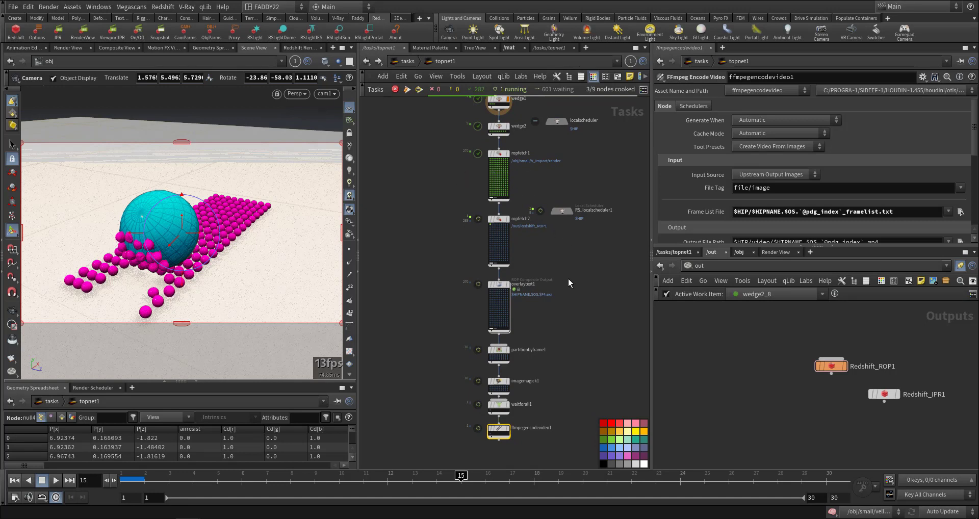
Examine the cooking progress of the work items from wedge1 down to ffmpegencodevideo1
{"action": "middle_click_drag", "start_coordinate": [569, 279], "coordinate": [566, 278]}
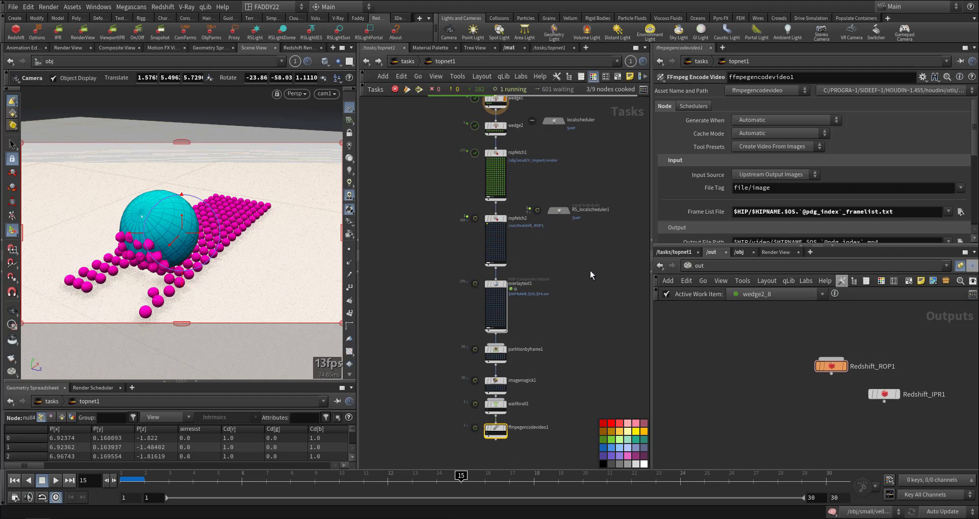
{"action": "mouse_move", "coordinate": [571, 303]}
{"action": "middle_mouse_down"}
{"action": "mouse_move", "coordinate": [565, 286]}
{"action": "mouse_move", "coordinate": [574, 305]}
{"action": "middle_mouse_up"}
{"action": "scroll", "coordinate": [556, 298], "scroll_direction": "up", "scroll_amount": 2}
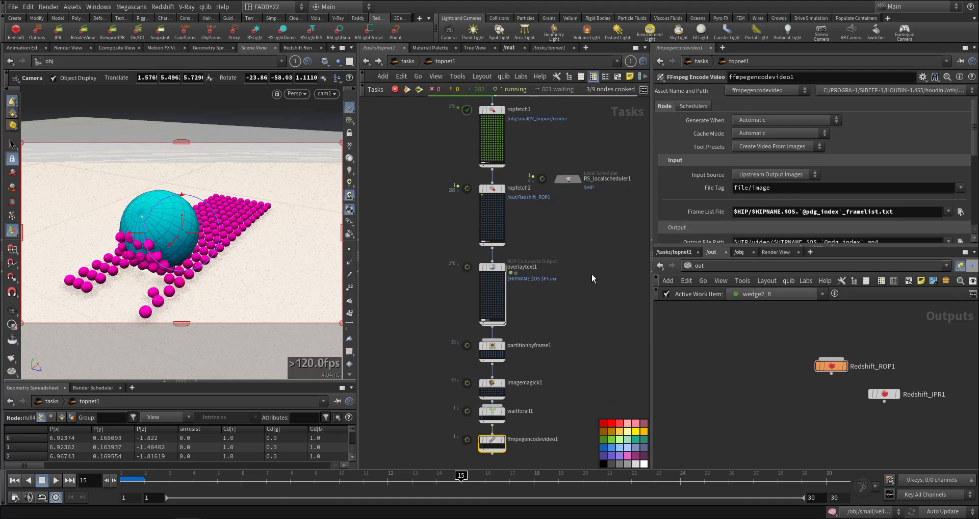
{"action": "middle_click_drag", "start_coordinate": [592, 278], "coordinate": [587, 393]}
{"action": "scroll", "coordinate": [433, 195], "scroll_direction": "up", "scroll_amount": 10}
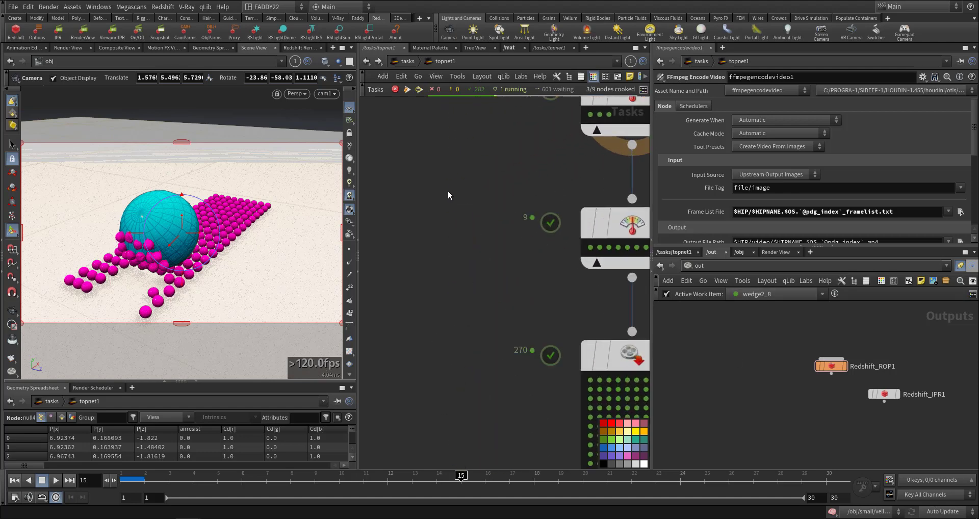
{"action": "middle_click_drag", "start_coordinate": [547, 296], "coordinate": [451, 216]}
{"action": "scroll", "coordinate": [451, 219], "scroll_direction": "down", "scroll_amount": 9}
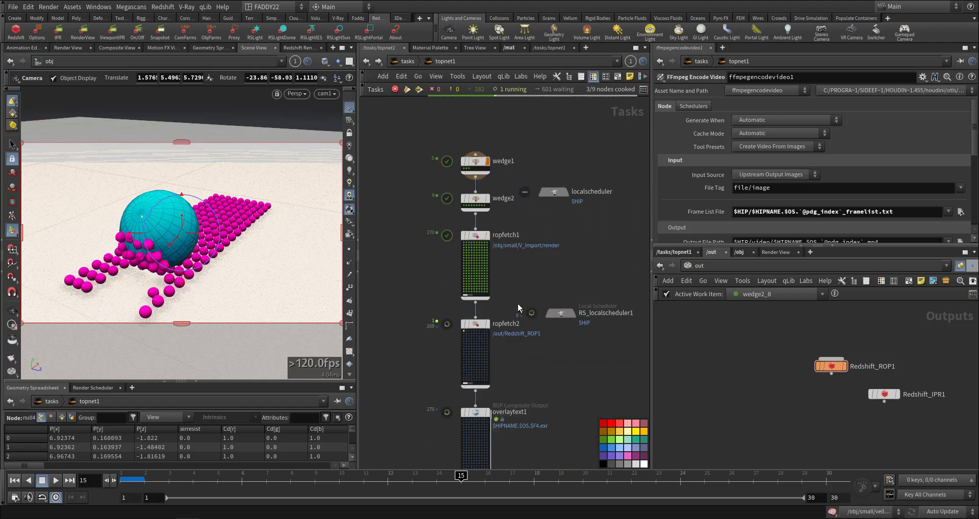
{"action": "middle_click_drag", "start_coordinate": [563, 429], "coordinate": [571, 323]}
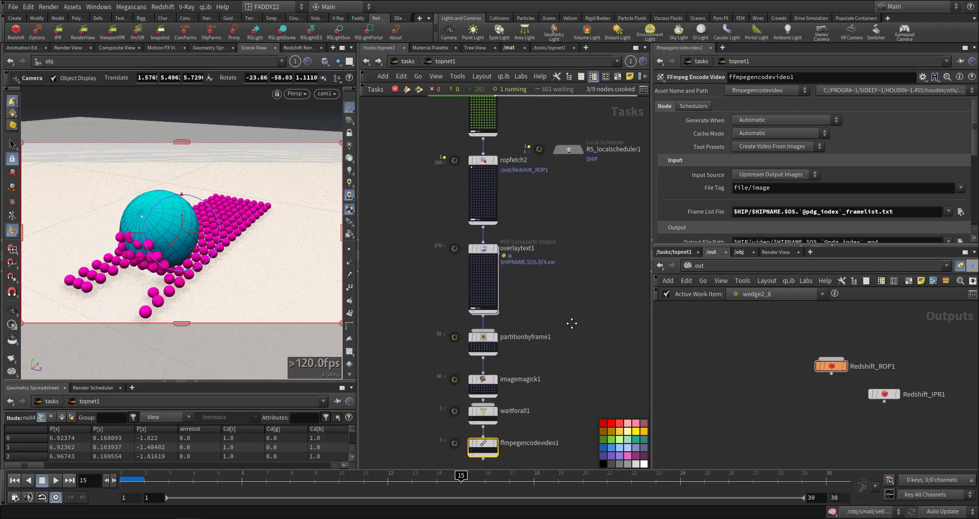
{"action": "scroll", "coordinate": [571, 322], "scroll_direction": "down", "scroll_amount": 1}
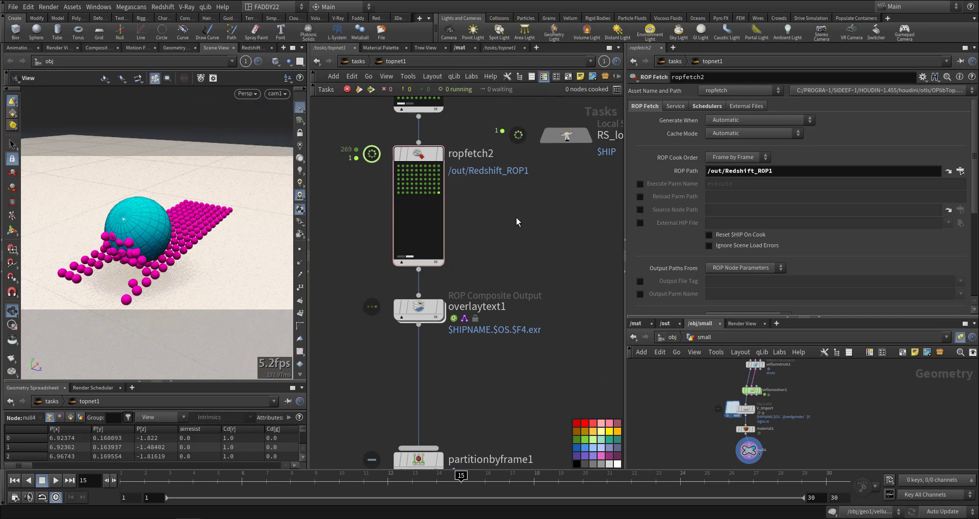
Check the wedge folders in H_Hip/cache/render in File Explorer, and inspect ropfetch2 and overlaytext1 in the Houdini task network
{"action": "left_click_drag", "start_coordinate": [978, 90], "coordinate": [571, 64]}
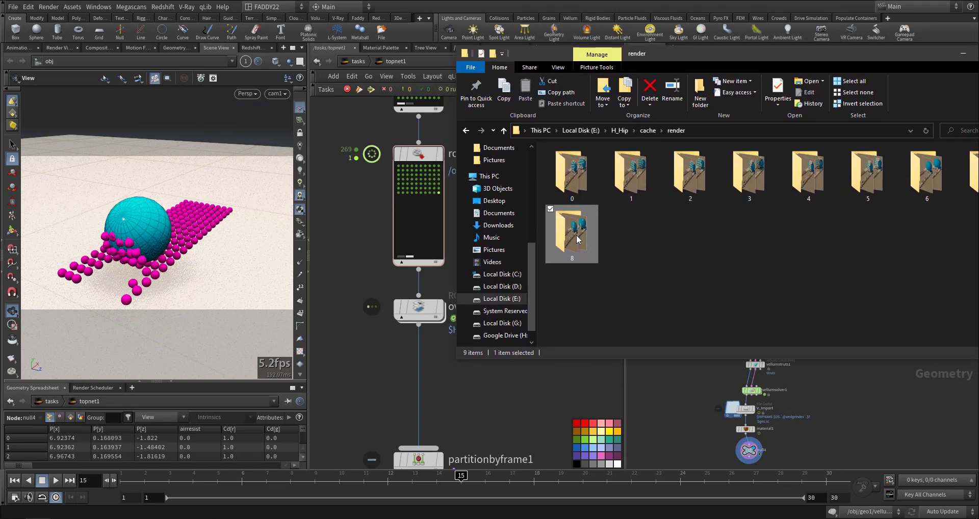
{"action": "left_click_drag", "start_coordinate": [680, 55], "coordinate": [978, 153]}
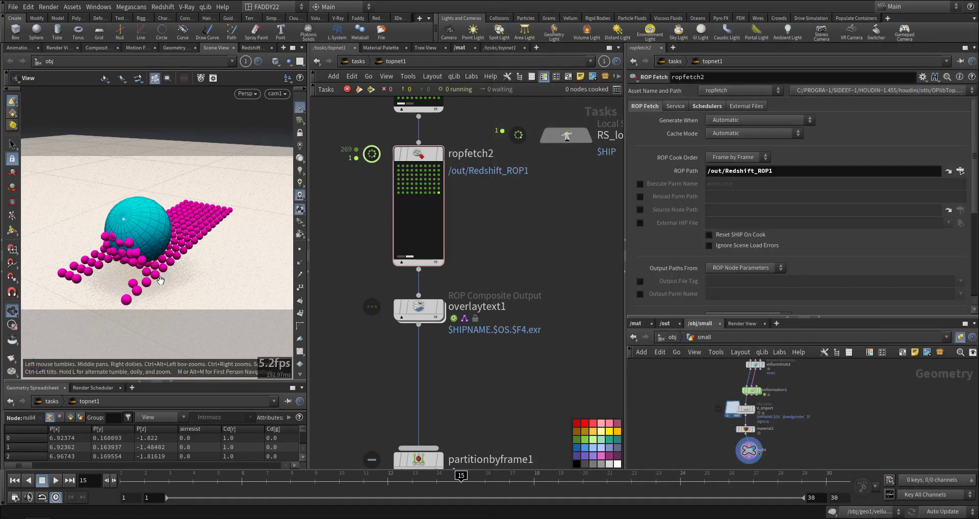
{"action": "middle_click_drag", "start_coordinate": [497, 396], "coordinate": [501, 368]}
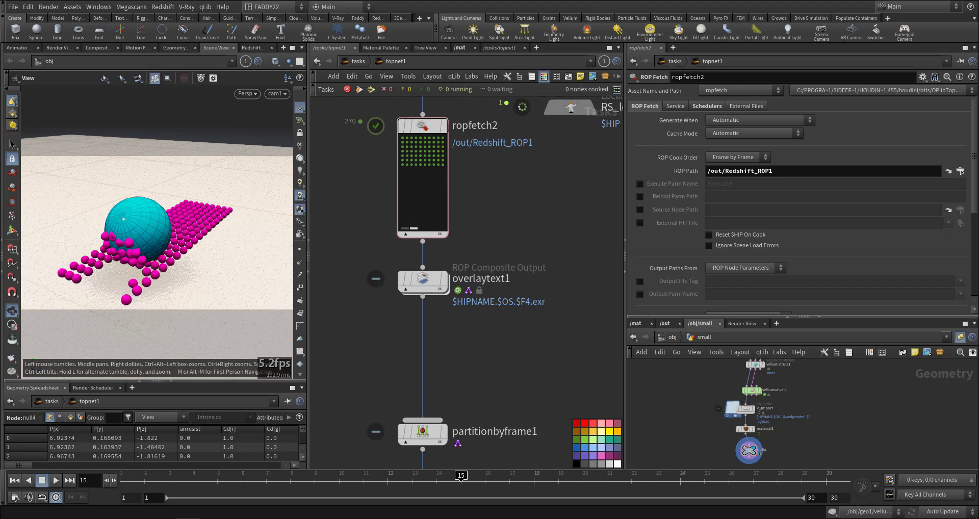
{"action": "middle_click_drag", "start_coordinate": [520, 348], "coordinate": [525, 397]}
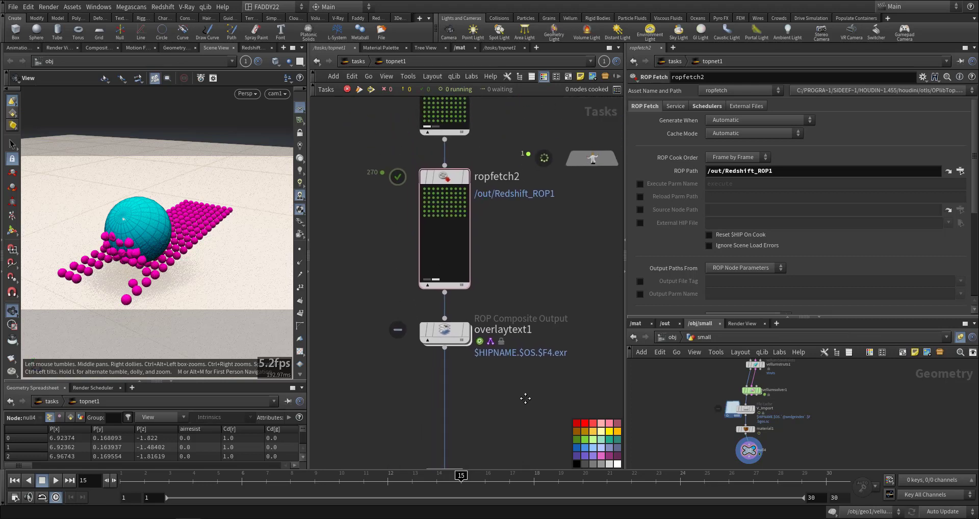
Set ropfetch2's Cache Mode to Read Files
{"action": "left_click", "coordinate": [426, 214]}
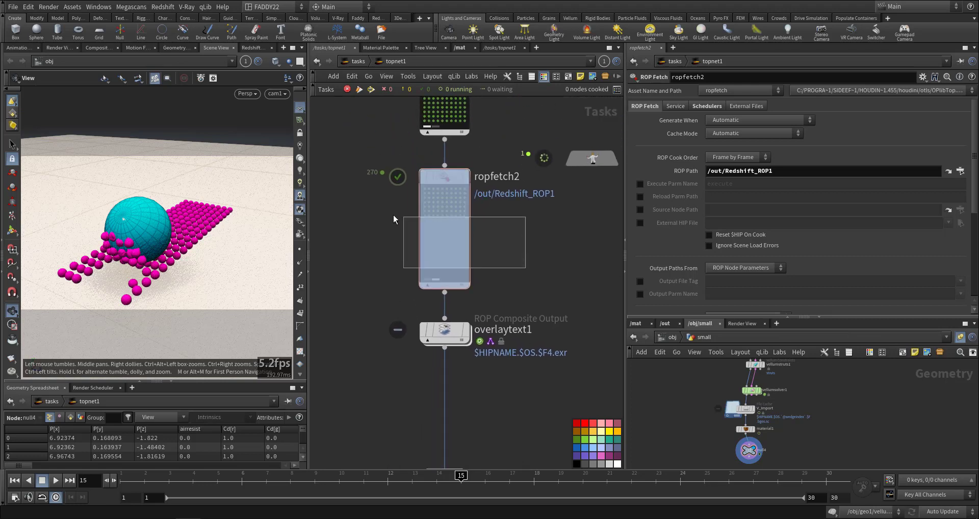
{"action": "left_click", "coordinate": [739, 134]}
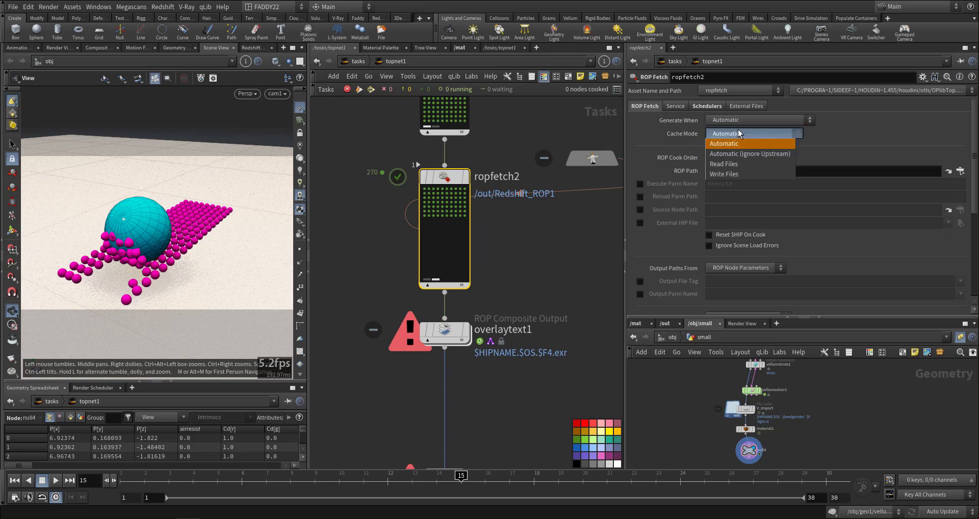
{"action": "left_click", "coordinate": [731, 160]}
Set overlaytext1's Generate When option to Automatic
{"action": "middle_click_drag", "start_coordinate": [475, 399], "coordinate": [477, 279]}
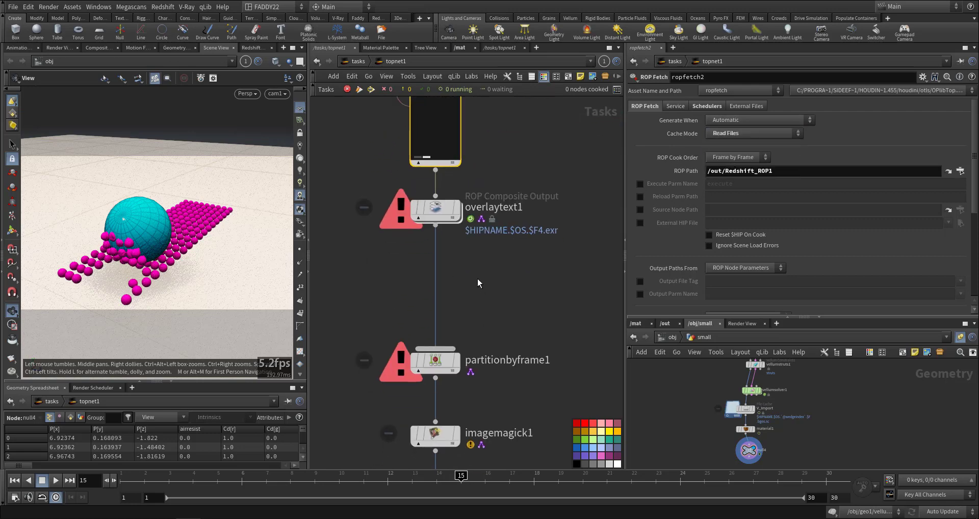
{"action": "scroll", "coordinate": [482, 284], "scroll_direction": "down", "scroll_amount": 2}
{"action": "middle_click_drag", "start_coordinate": [493, 316], "coordinate": [493, 260]}
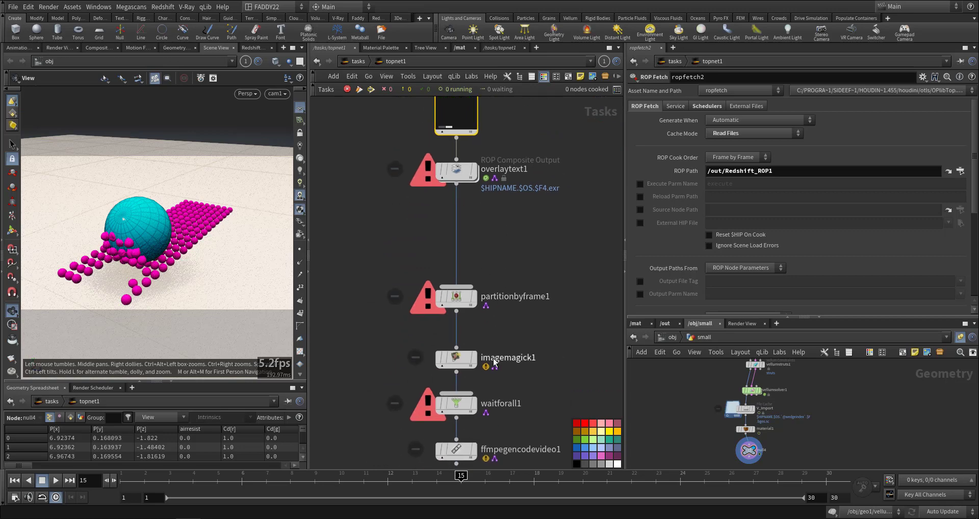
{"action": "scroll", "coordinate": [510, 367], "scroll_direction": "down", "scroll_amount": 3}
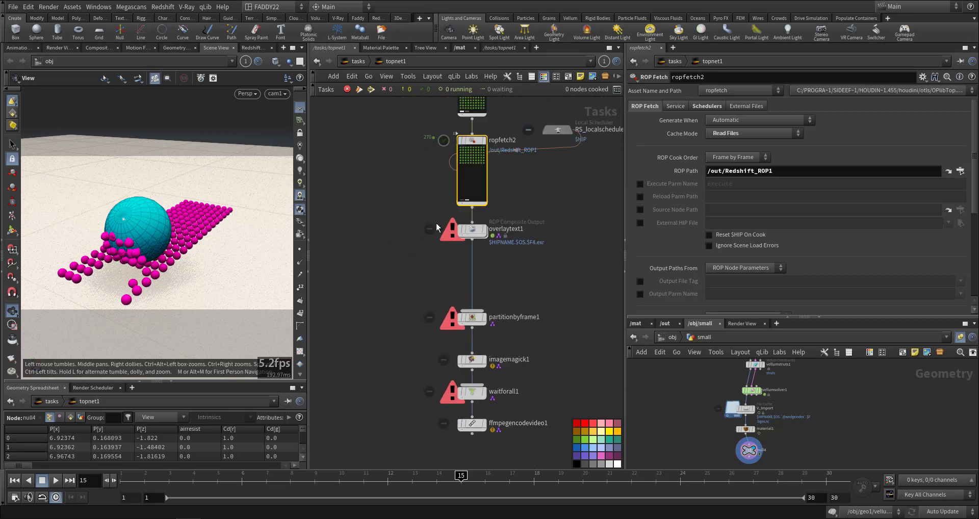
{"action": "left_click", "coordinate": [472, 229]}
{"action": "left_click", "coordinate": [745, 122]}
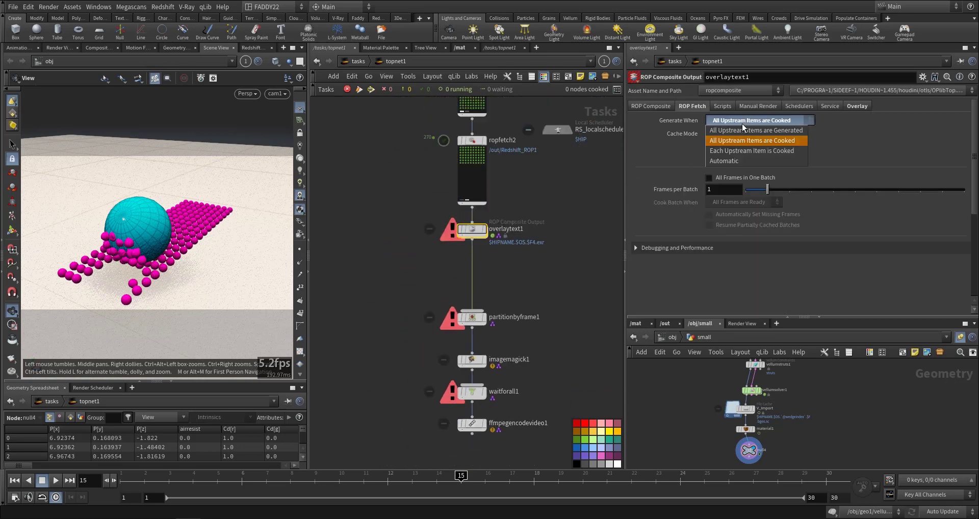
{"action": "left_click", "coordinate": [726, 159]}
Dirty and cook ffmpegencodevideo1 so the overlay, partition, montage and encoding tasks run again
{"action": "right_click", "coordinate": [472, 424]}
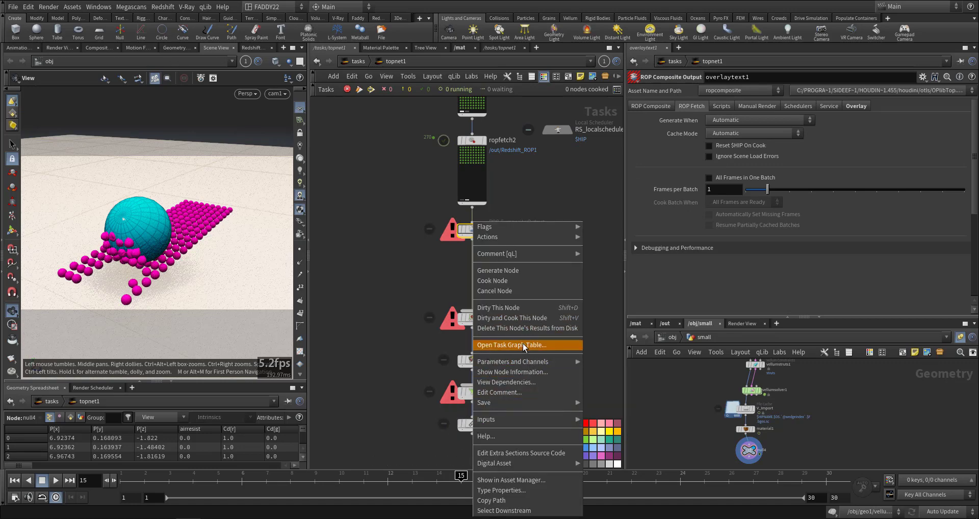
{"action": "left_click", "coordinate": [534, 320]}
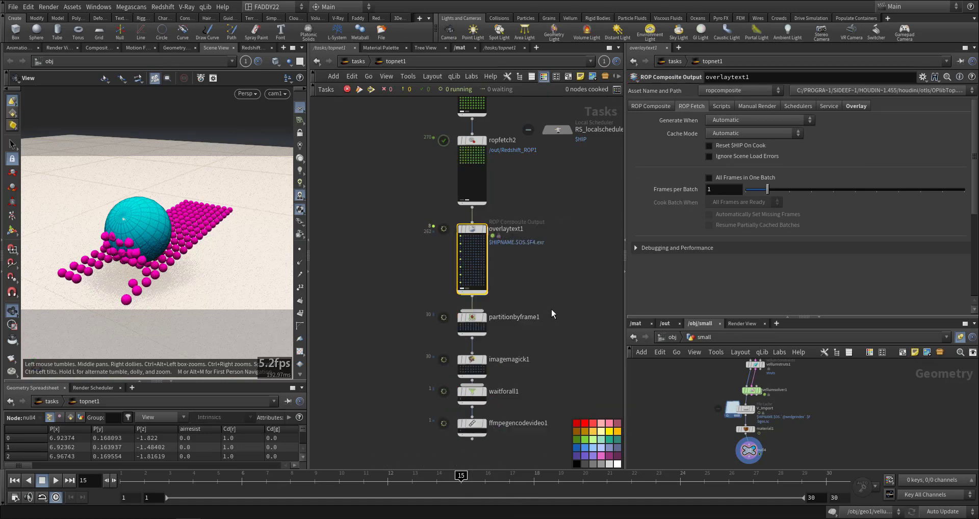
{"action": "scroll", "coordinate": [530, 299], "scroll_direction": "up", "scroll_amount": 4}
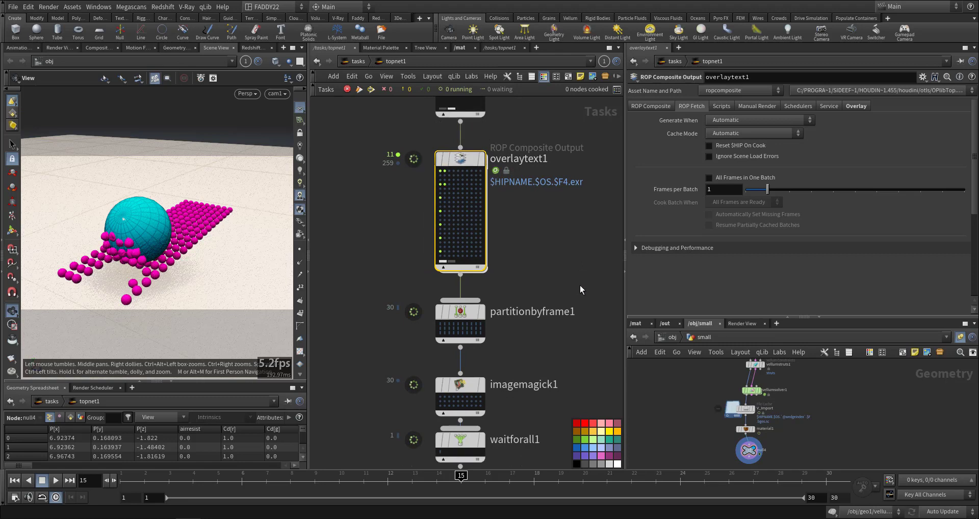
{"action": "middle_click_drag", "start_coordinate": [579, 278], "coordinate": [563, 271]}
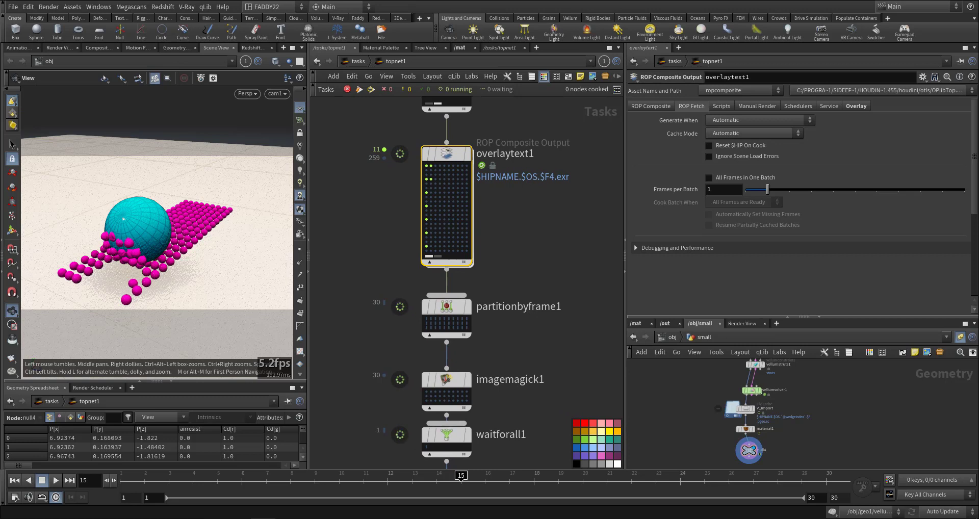
Examine the cooking progress of the work items in overlaytext1, partitionbyframe1 and imagemagick1
{"action": "left_click", "coordinate": [550, 268]}
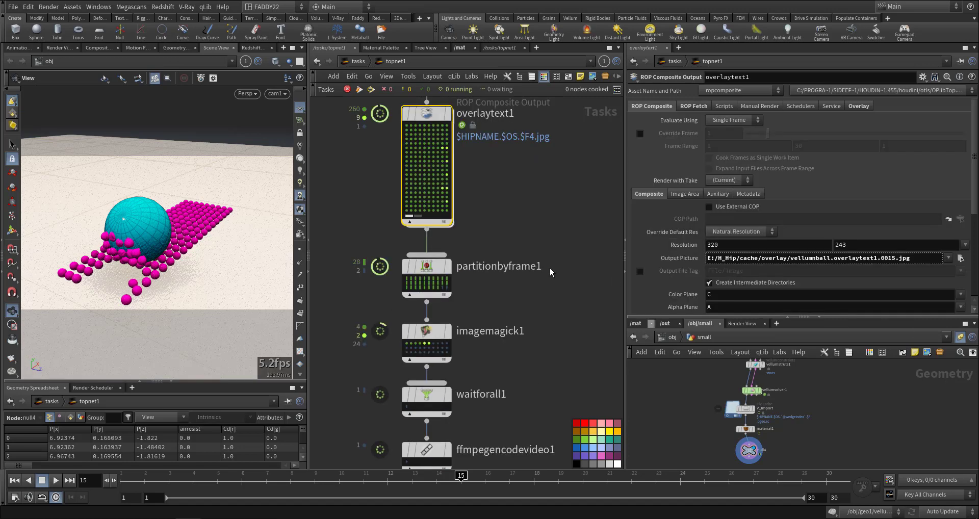
{"action": "key", "text": "f"}
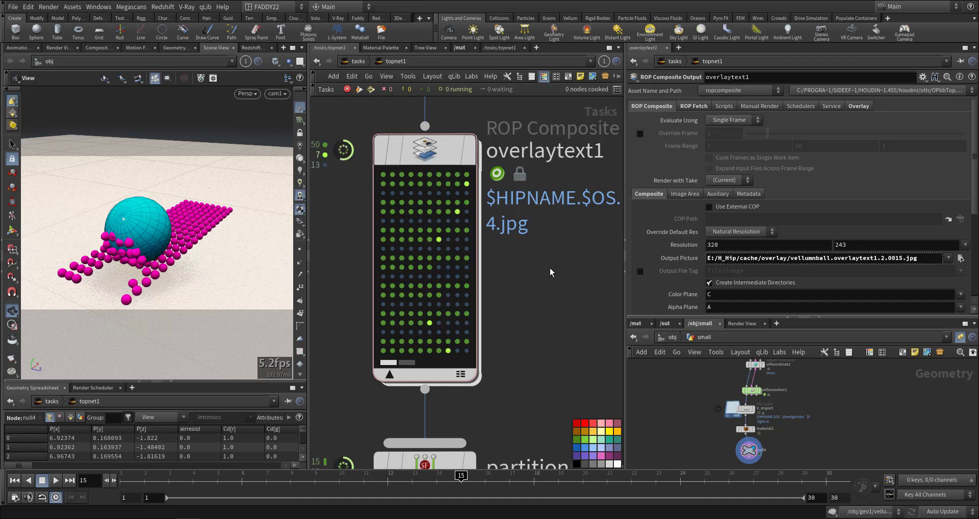
{"action": "middle_click_drag", "start_coordinate": [561, 266], "coordinate": [568, 177]}
{"action": "scroll", "coordinate": [566, 179], "scroll_direction": "down", "scroll_amount": 4}
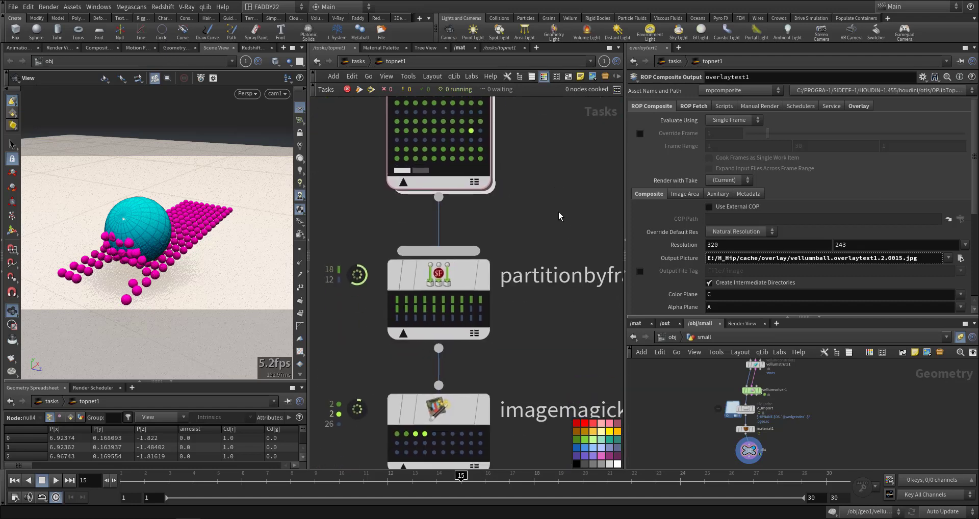
{"action": "scroll", "coordinate": [545, 312], "scroll_direction": "down", "scroll_amount": 3}
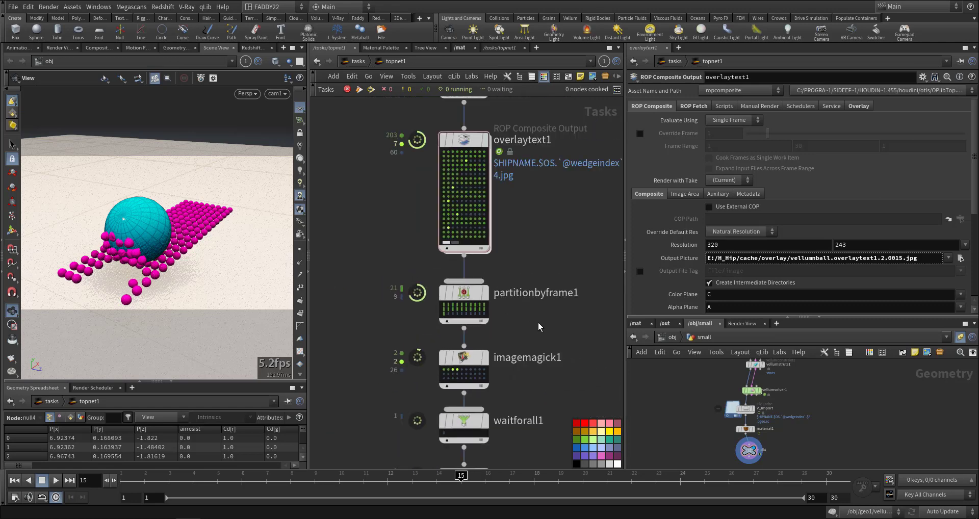
{"action": "middle_click_drag", "start_coordinate": [566, 330], "coordinate": [553, 329]}
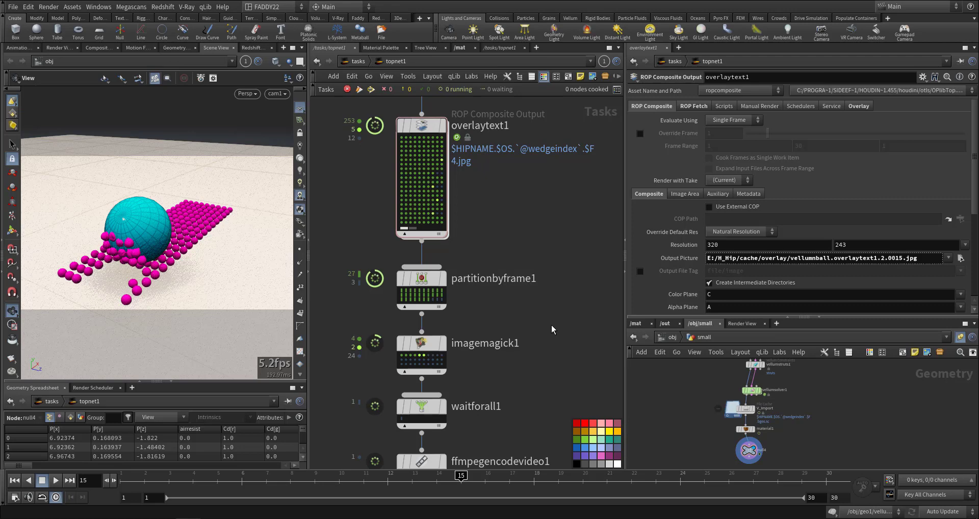
{"action": "scroll", "coordinate": [553, 330], "scroll_direction": "up", "scroll_amount": 2}
{"action": "scroll", "coordinate": [551, 333], "scroll_direction": "down", "scroll_amount": 2}
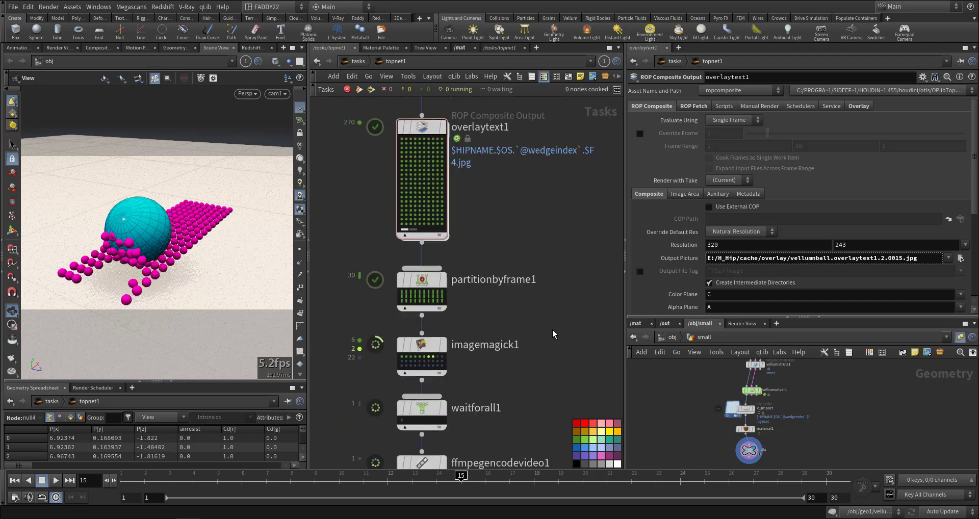
{"action": "middle_click_drag", "start_coordinate": [553, 332], "coordinate": [572, 339]}
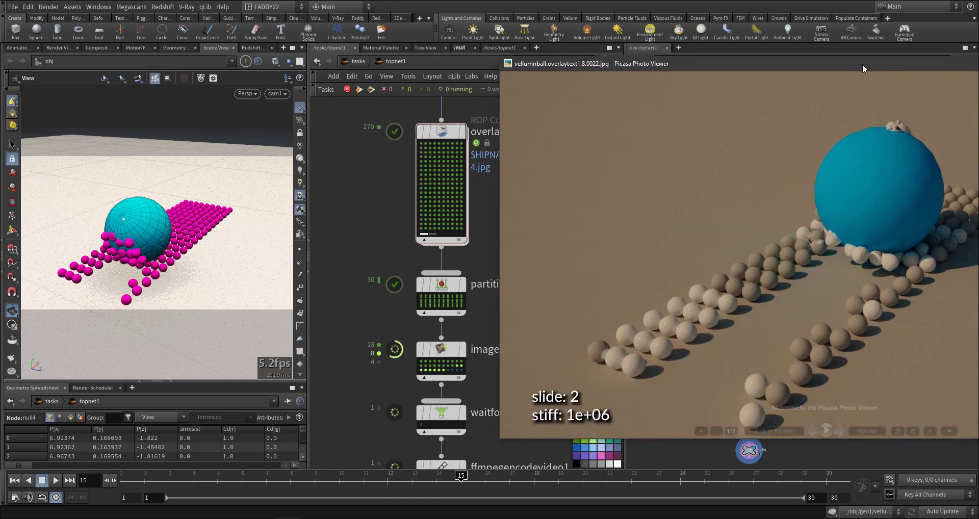
Inspect the overlay frame vellumnball.overlaytext1.8.0022.jpg and the montage vellumnball.imagemagick1.0.8.jpg in Picasa Photo Viewer, and check the remaining tasks in Houdini
{"action": "left_click_drag", "start_coordinate": [858, 58], "coordinate": [978, 26]}
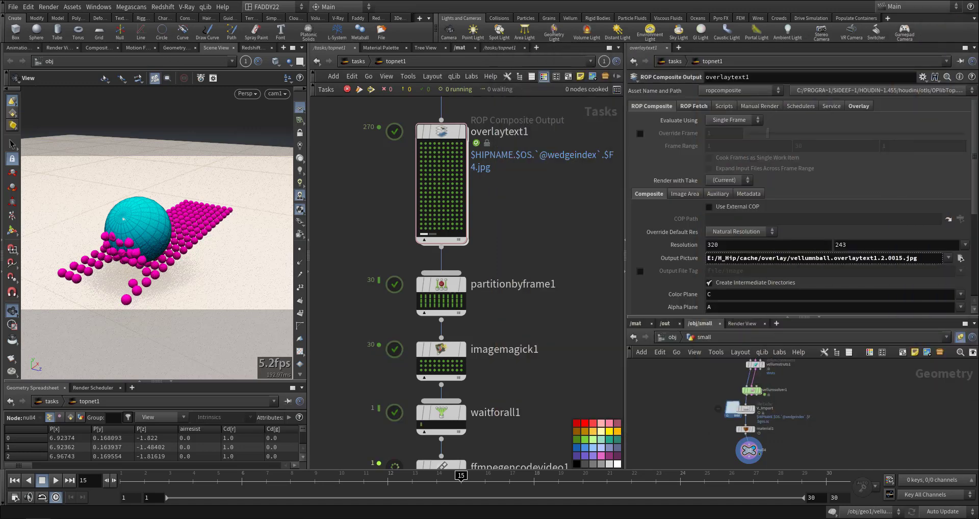
{"action": "scroll", "coordinate": [457, 341], "scroll_direction": "down", "scroll_amount": 3}
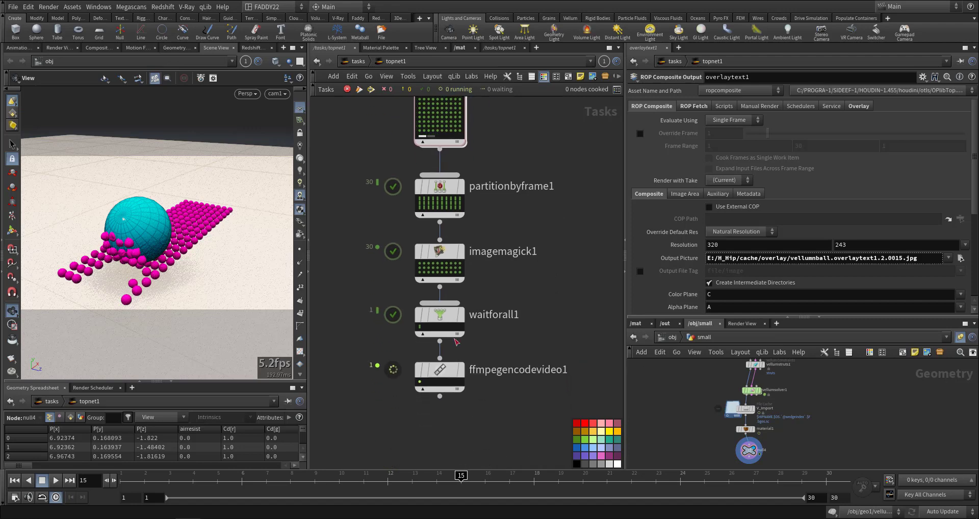
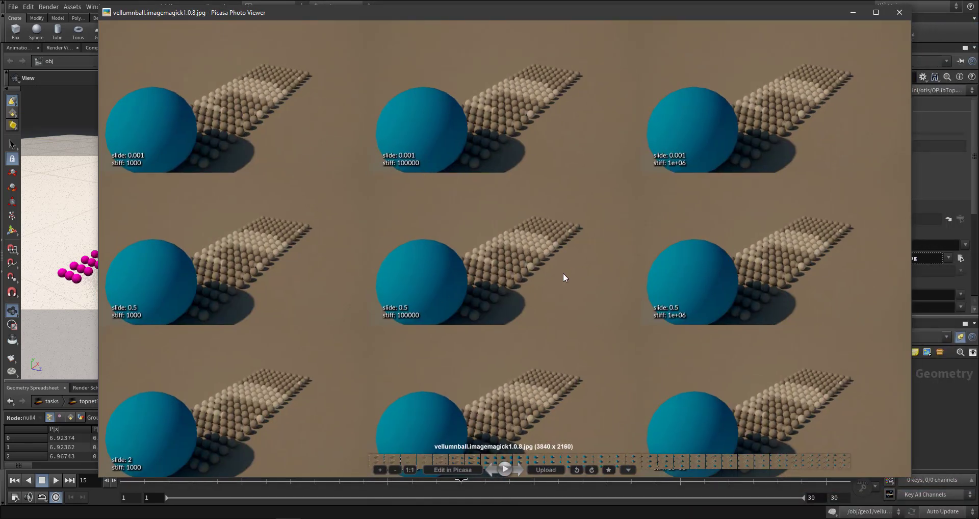
{"action": "left_click", "coordinate": [899, 12]}
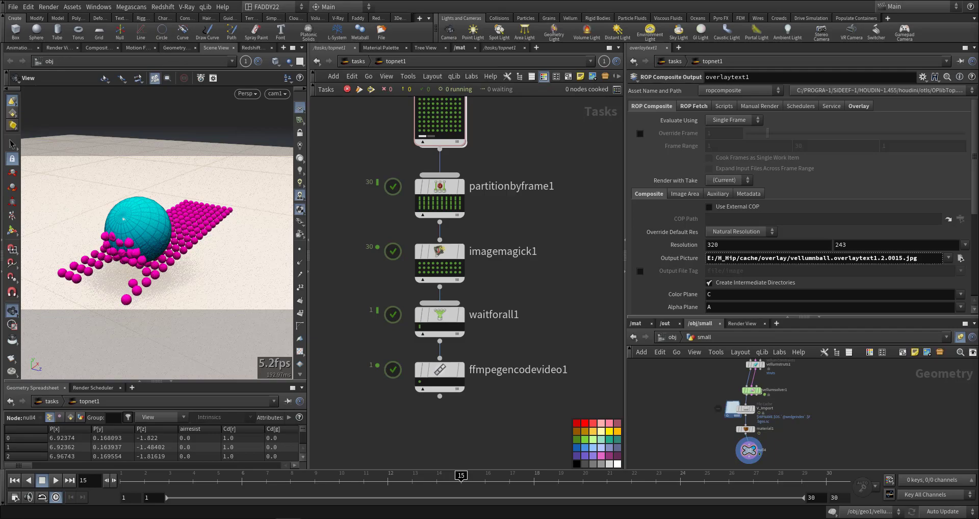
Watch the encoded video vellumnball.ffmpegencodevideo1.0.mp4 in a maximized VLC window
{"action": "left_click_drag", "start_coordinate": [978, 76], "coordinate": [509, 32]}
{"action": "double_click", "coordinate": [510, 33]}
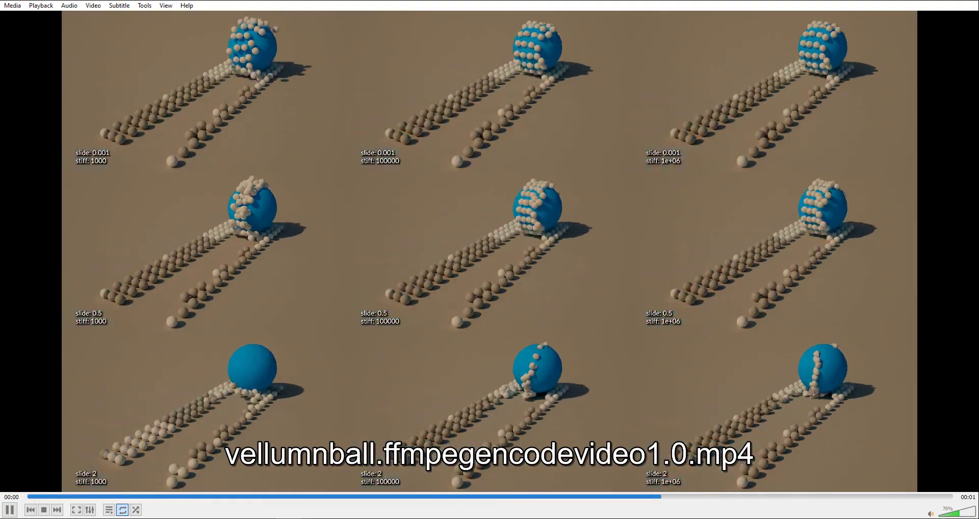